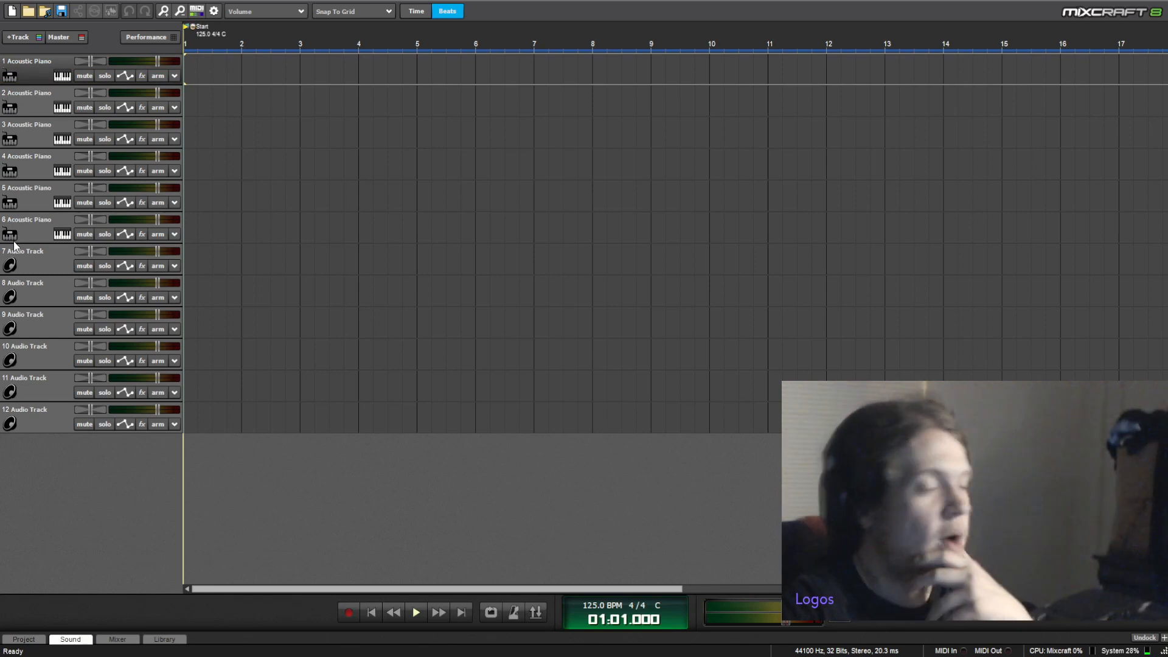
click(22, 262)
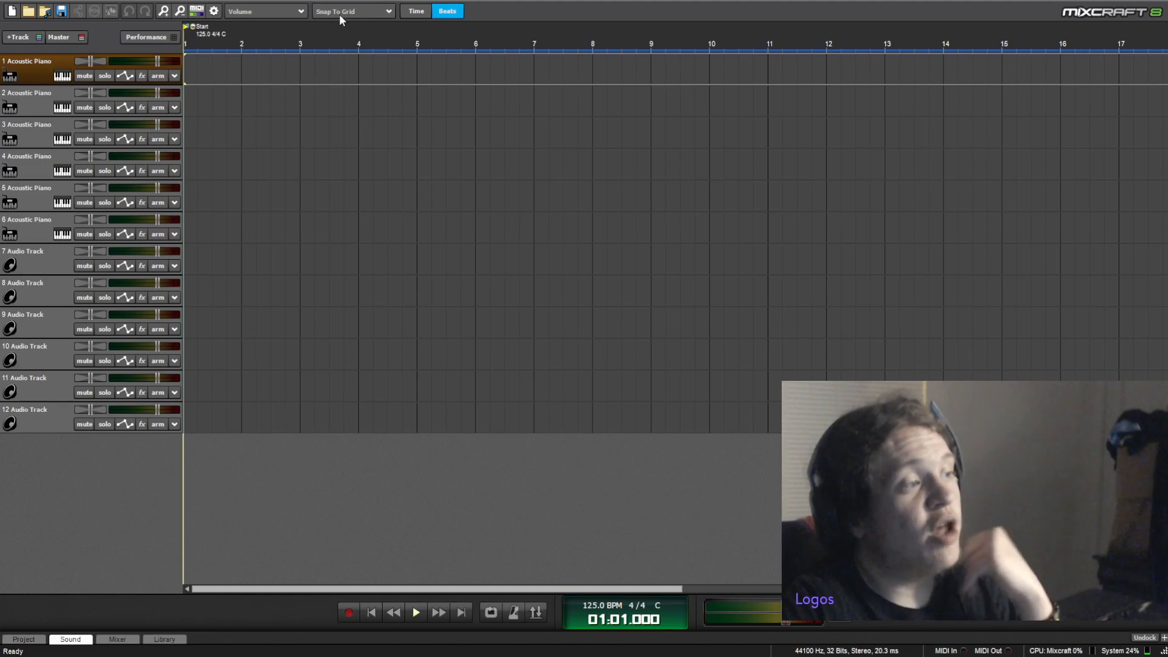
double_click(140, 1)
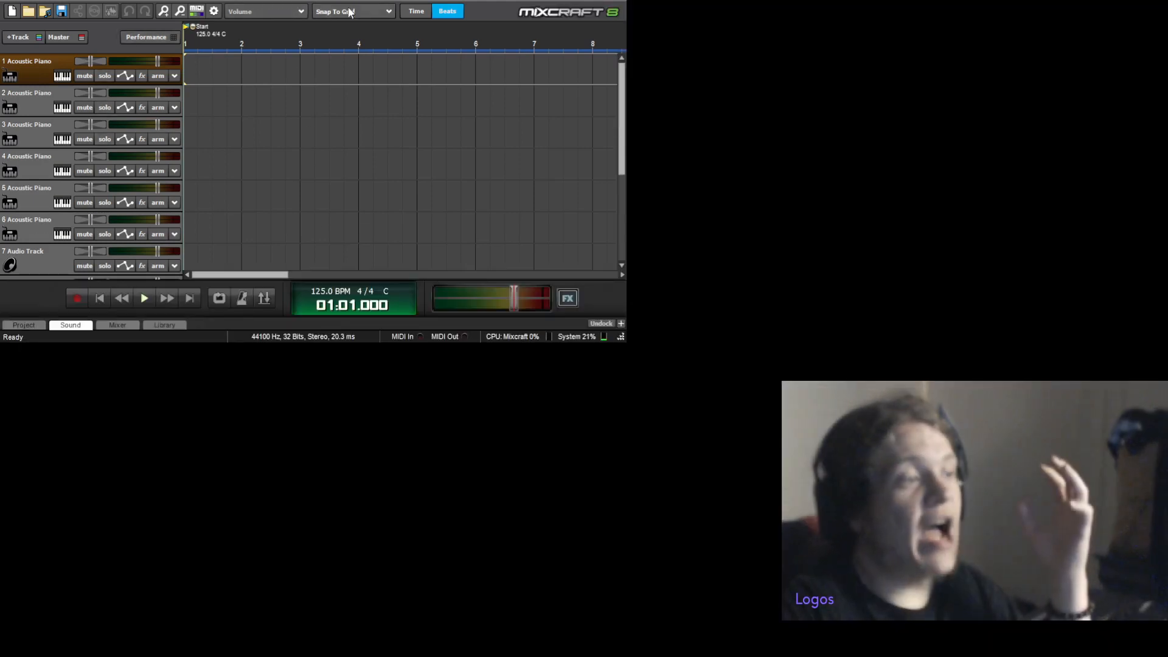
drag(340, 2, 1, 1)
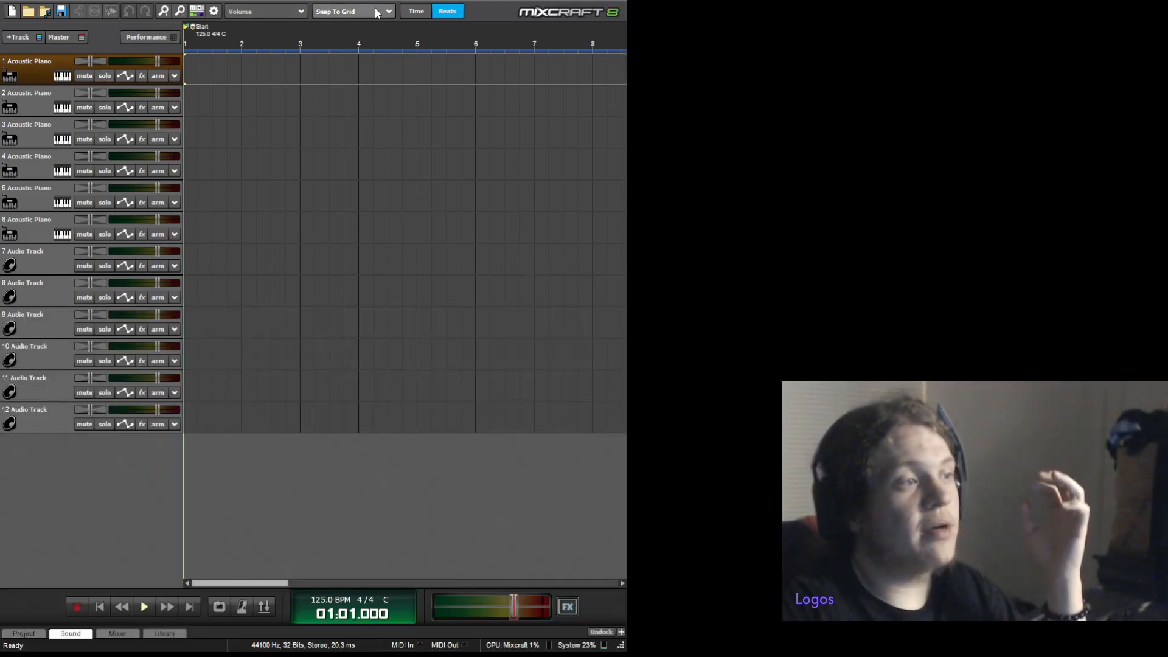
drag(378, 1, 499, 1)
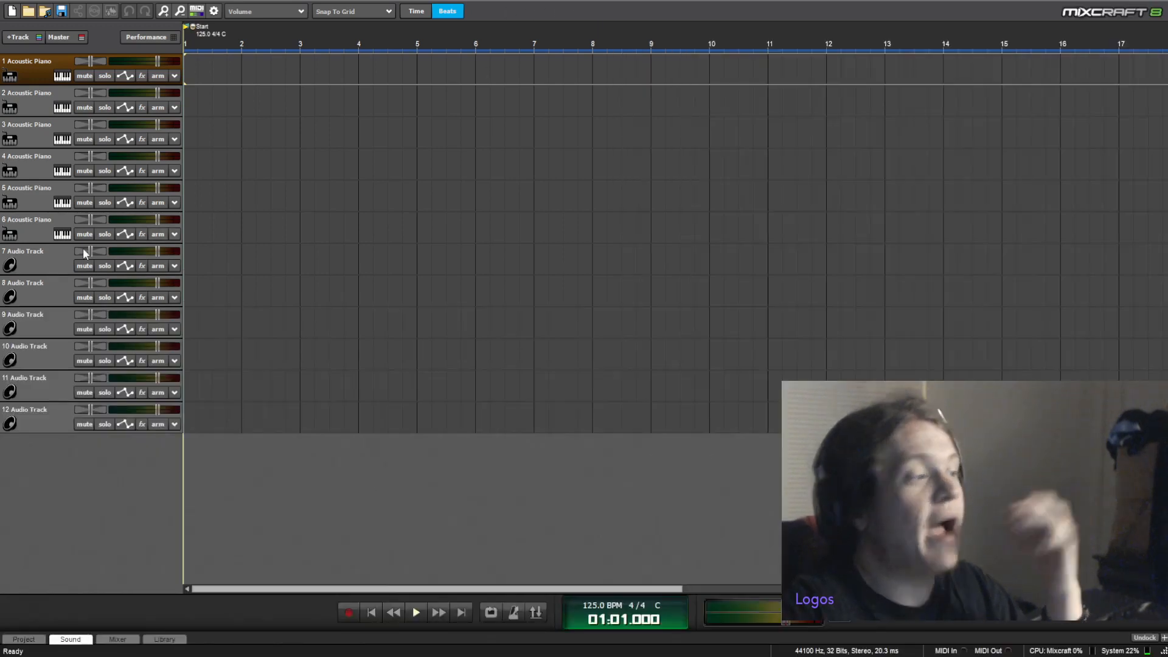
Load Surge XT (VST3) as the instrument of the first track and open its editor
click(65, 78)
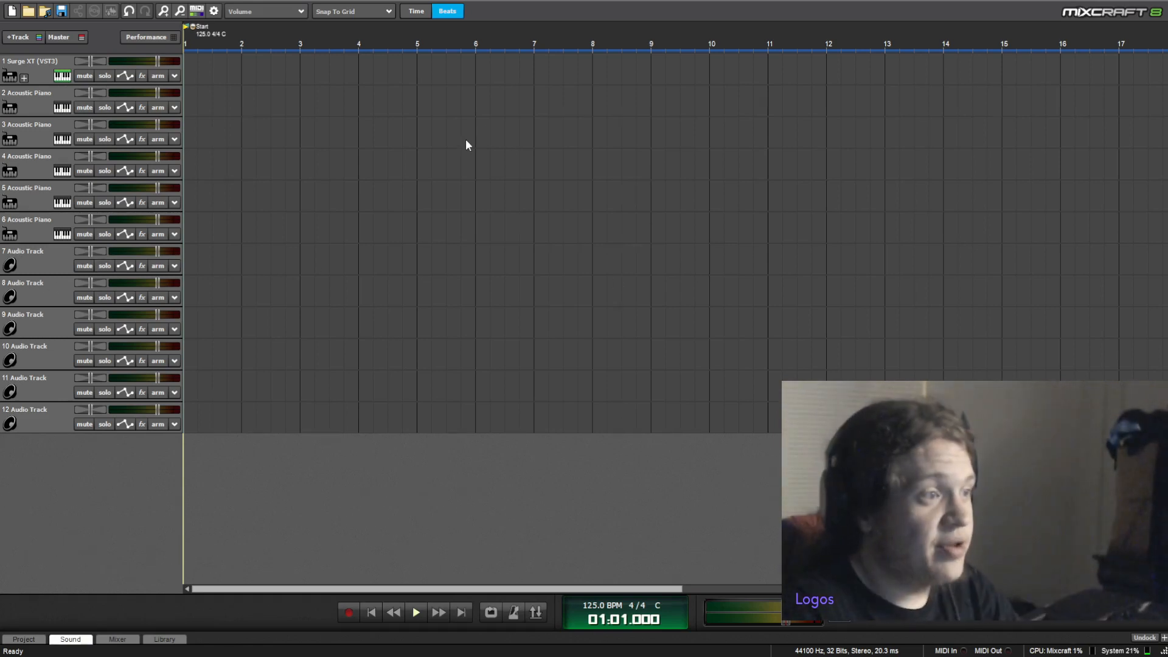
key(Down)
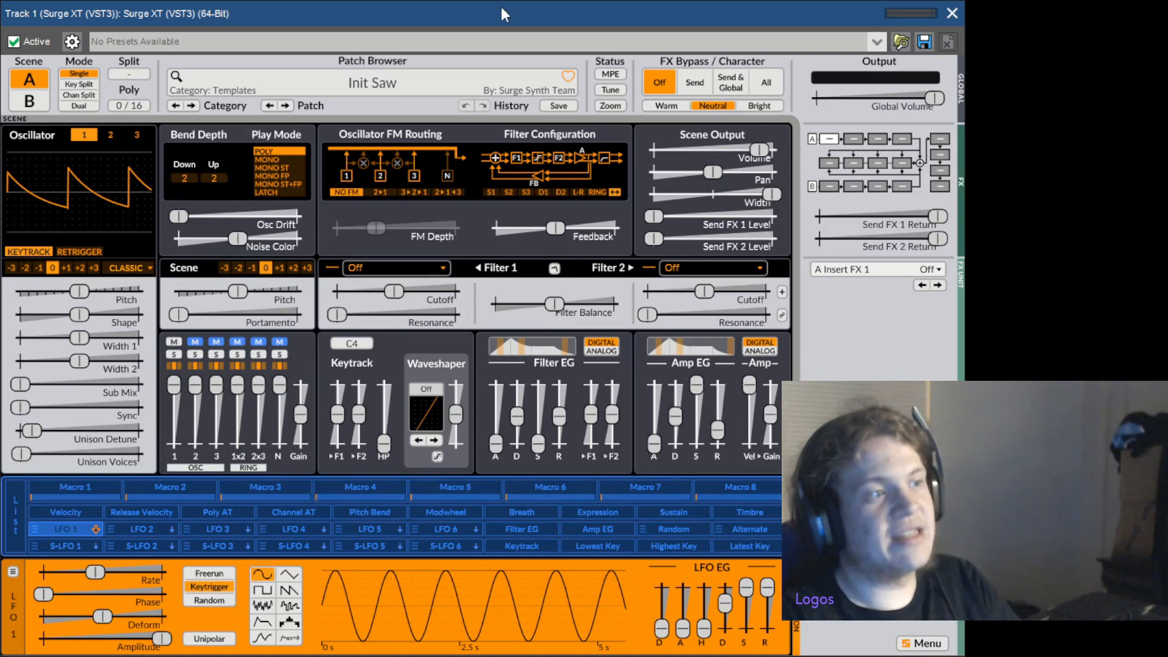
Set the Filter 1 type to BP 12 dB in the Init Saw patch
click(399, 269)
click(289, 203)
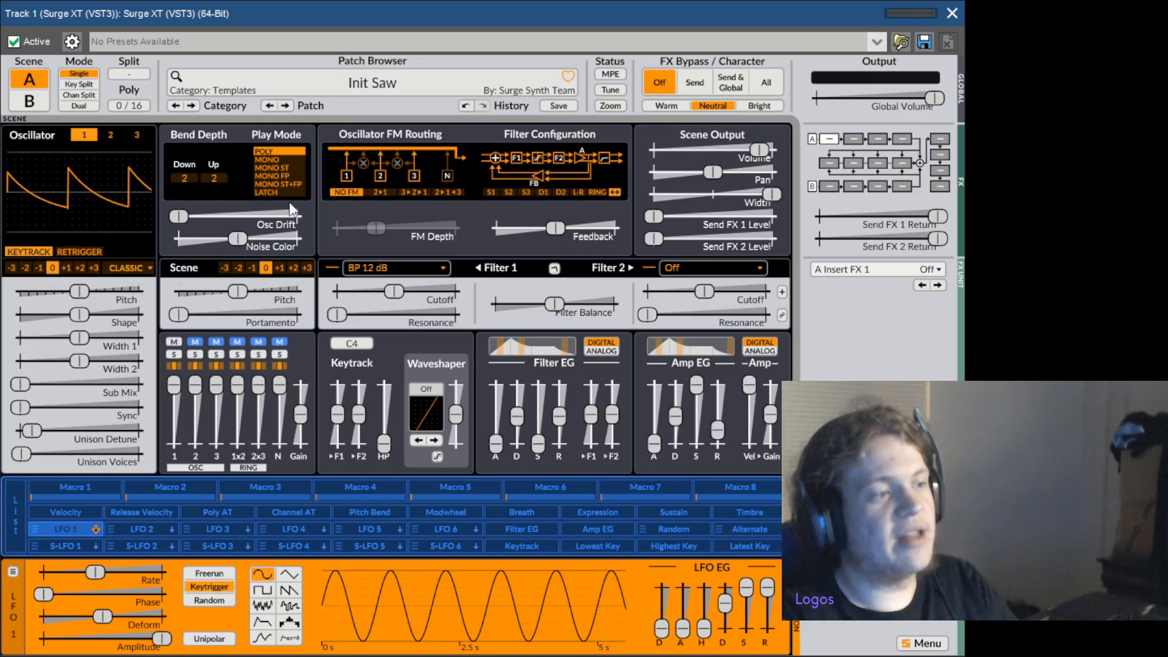
Browse forward through the Polysynths patches, passing Formant Sweep, Hombre, Jim and Megasynth 1, until Noise Tone is loaded
click(286, 106)
click(282, 108)
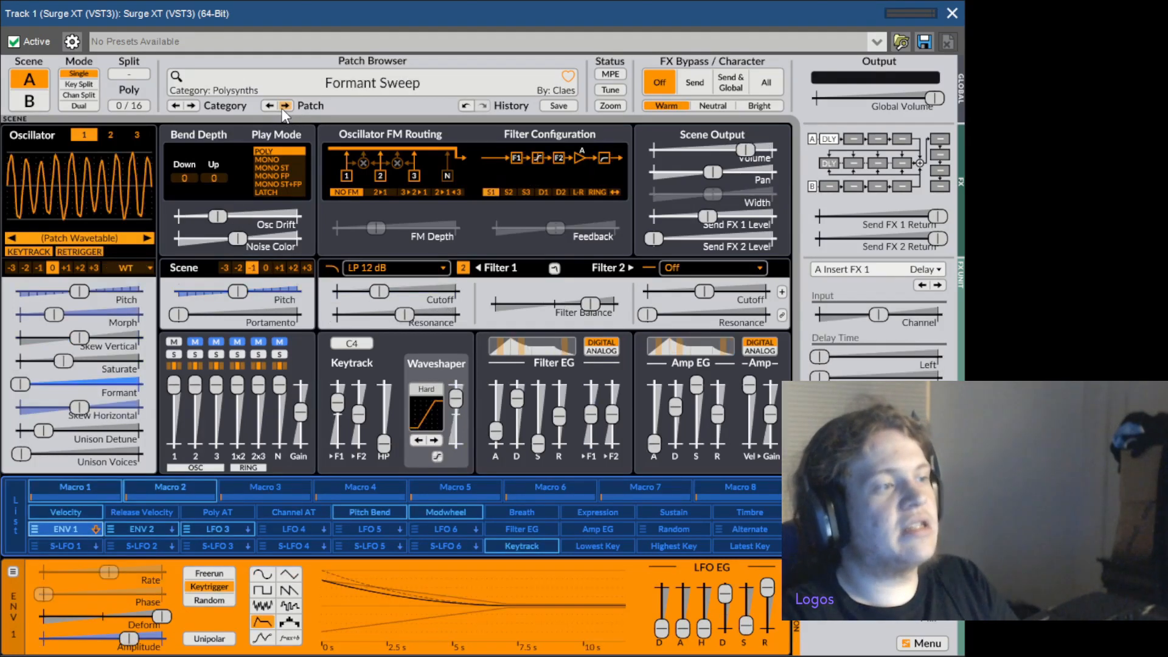
click(282, 109)
click(282, 108)
click(283, 109)
click(282, 109)
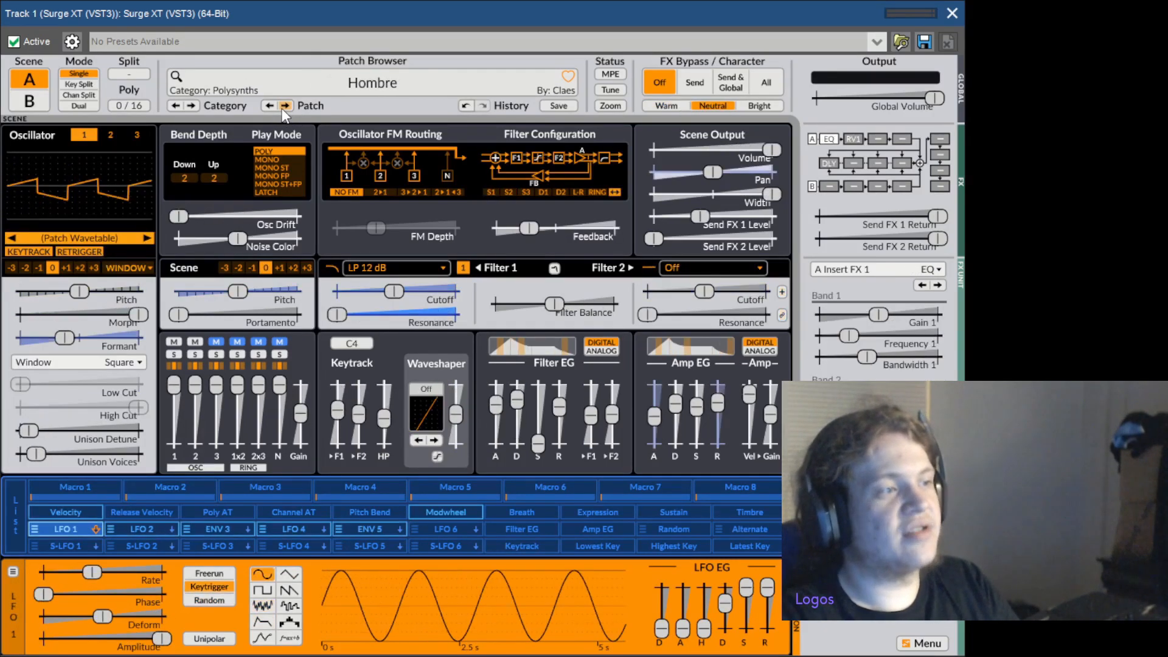
click(282, 108)
click(282, 109)
click(282, 108)
click(282, 108)
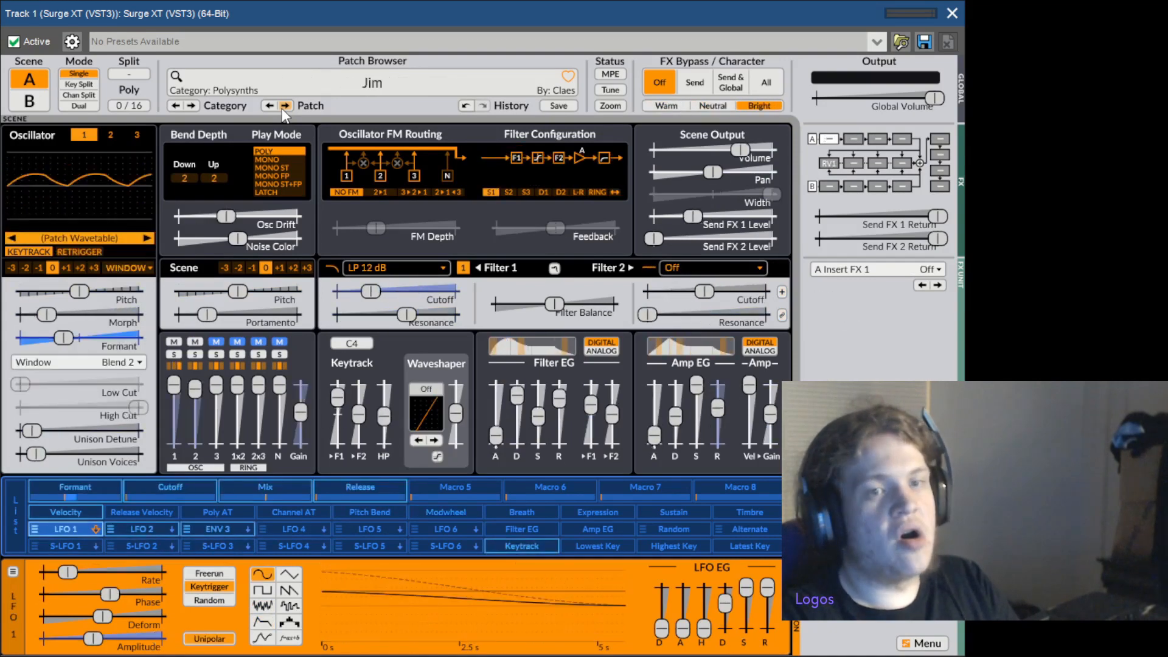
click(283, 109)
click(282, 108)
click(284, 107)
click(284, 107)
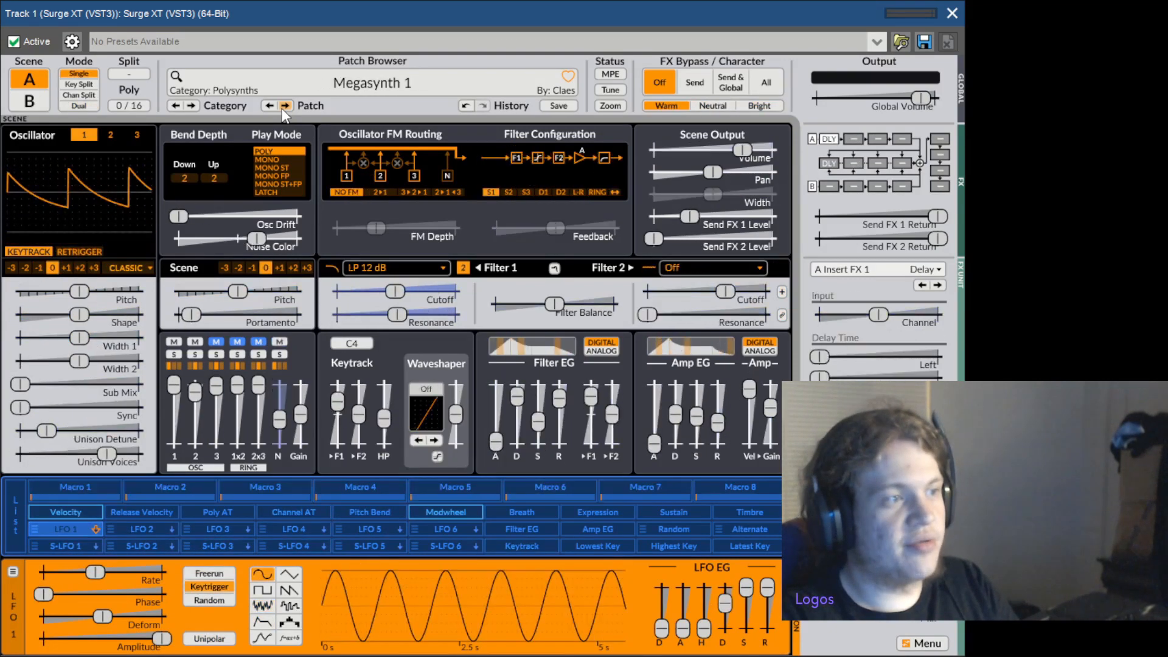
click(283, 107)
click(284, 107)
click(283, 107)
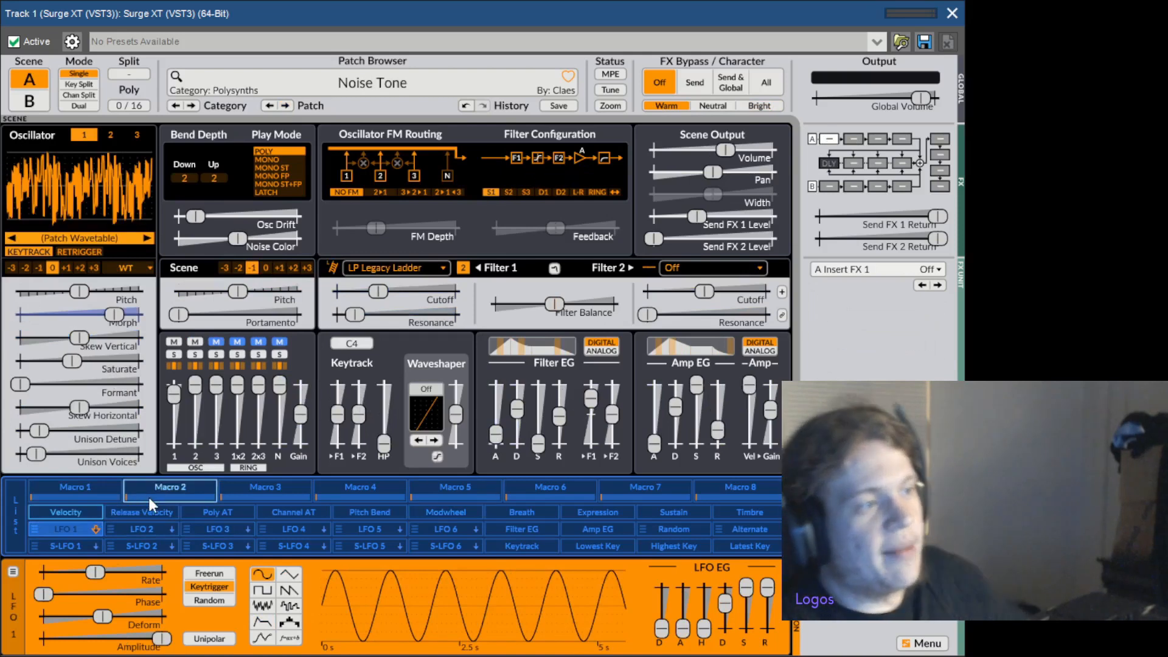
click(284, 105)
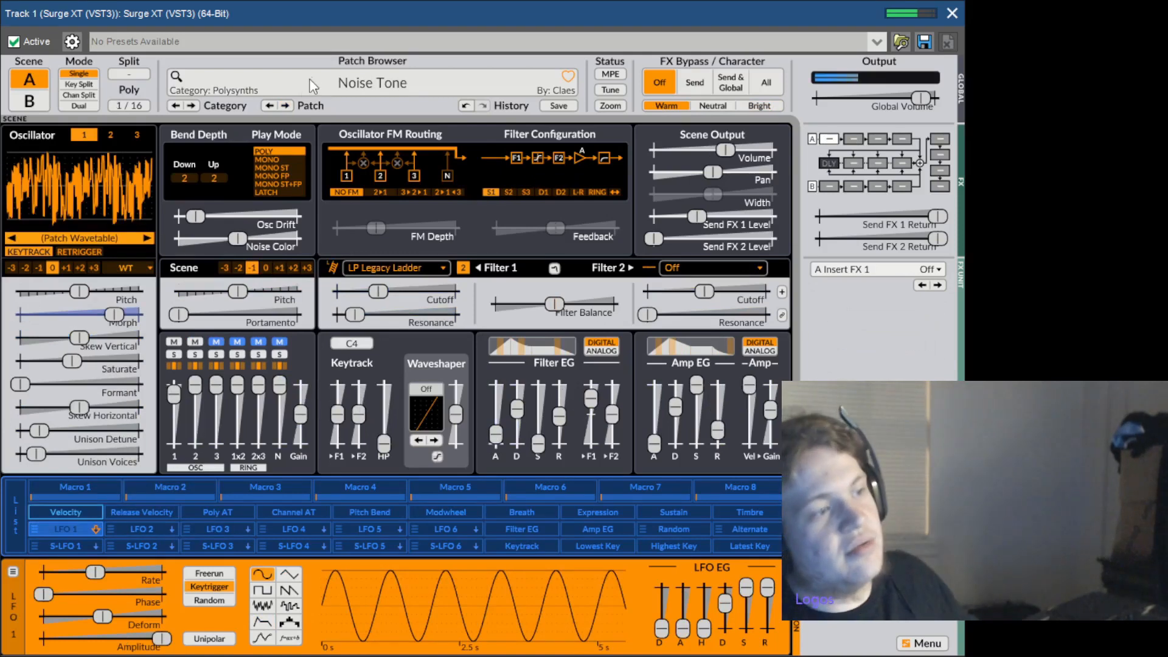
Audition further Polysynths patches in order, including Notched Saws, Oberheim Dreams, Oiro and Oldie, ending on Past Tense
click(286, 106)
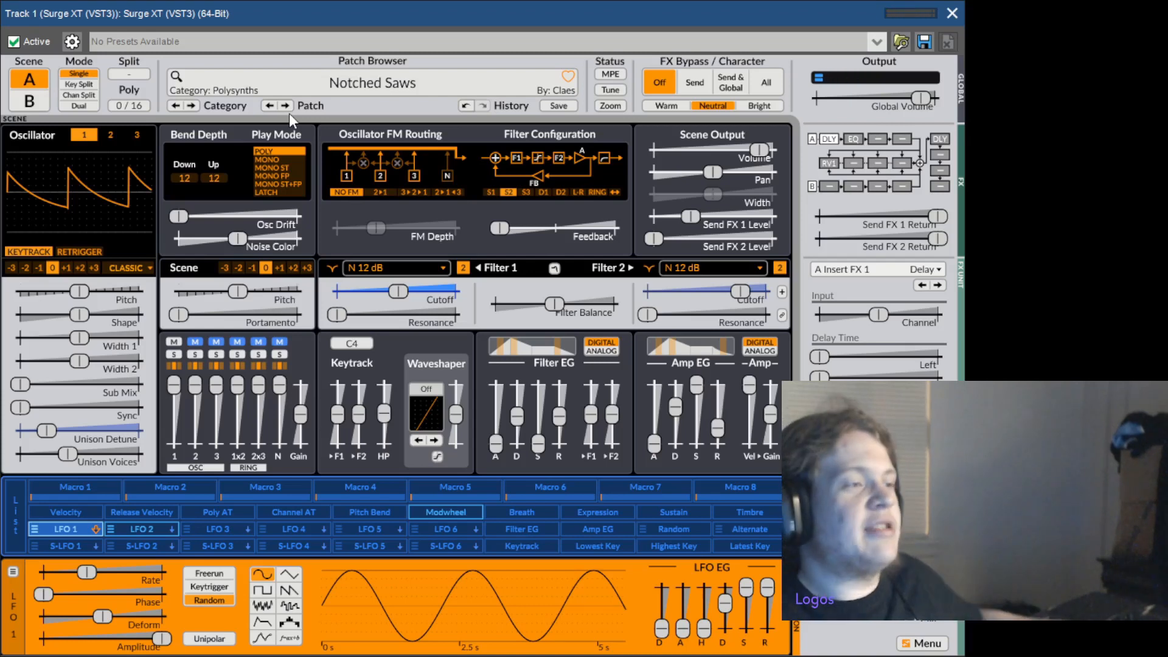
click(285, 105)
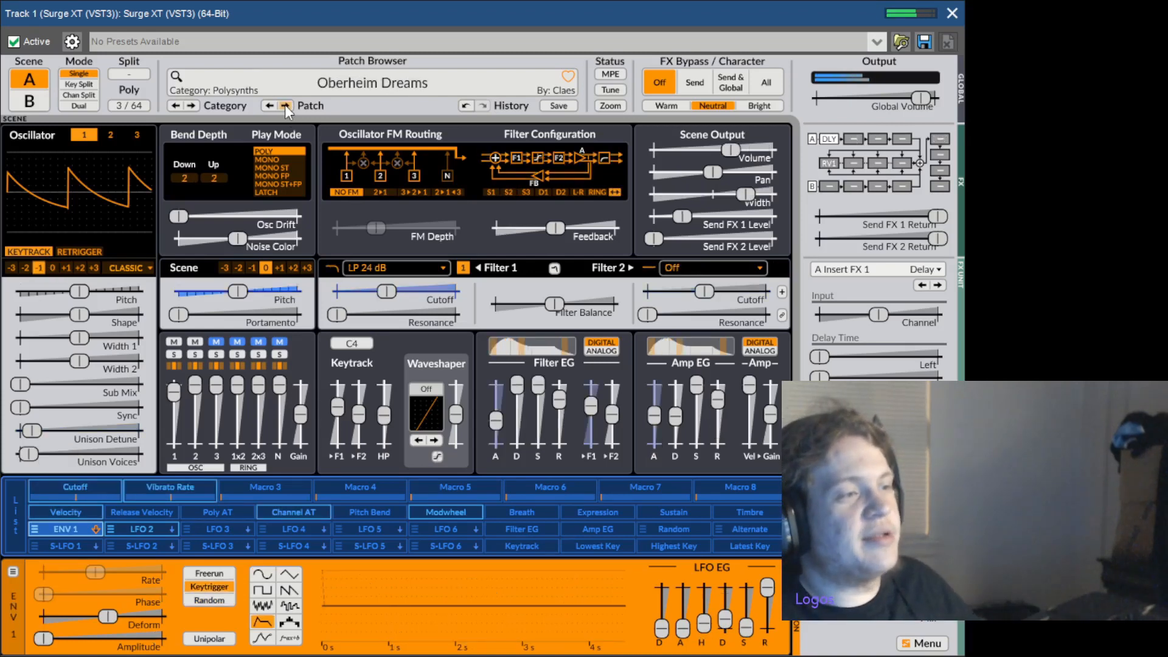
click(280, 109)
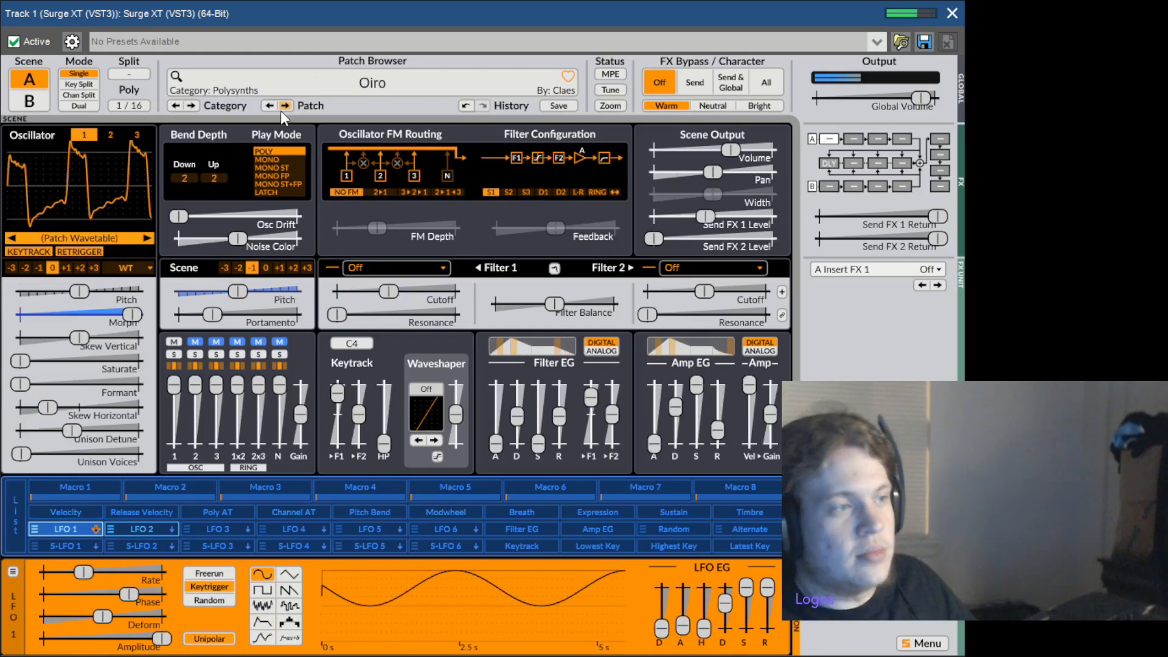
click(281, 110)
click(280, 110)
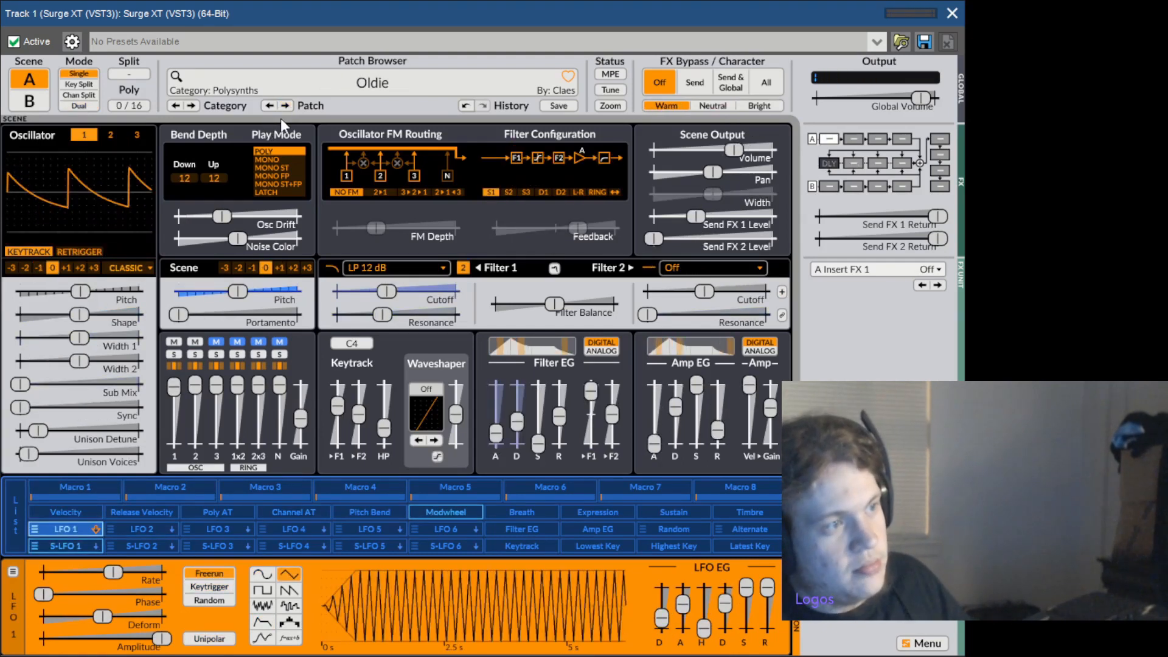
click(284, 109)
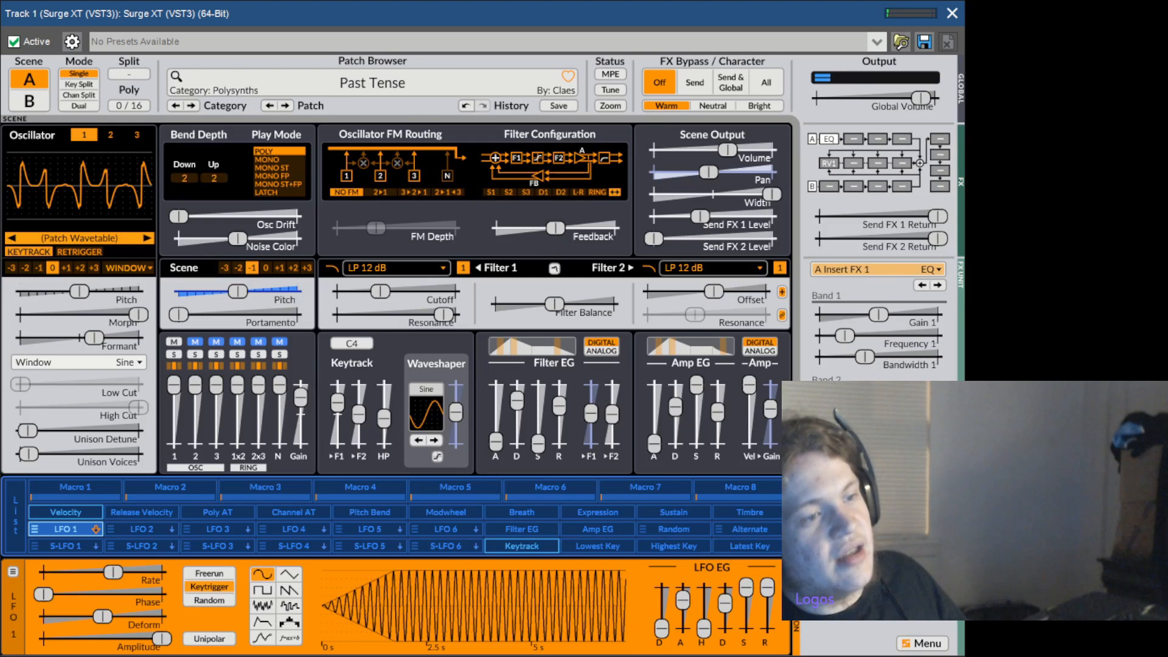
Audition patches from other categories: Clicky Organ in Organs, Circus 2 in Keys, Evening On Pluto in FX and µcomputer in Leads
click(960, 377)
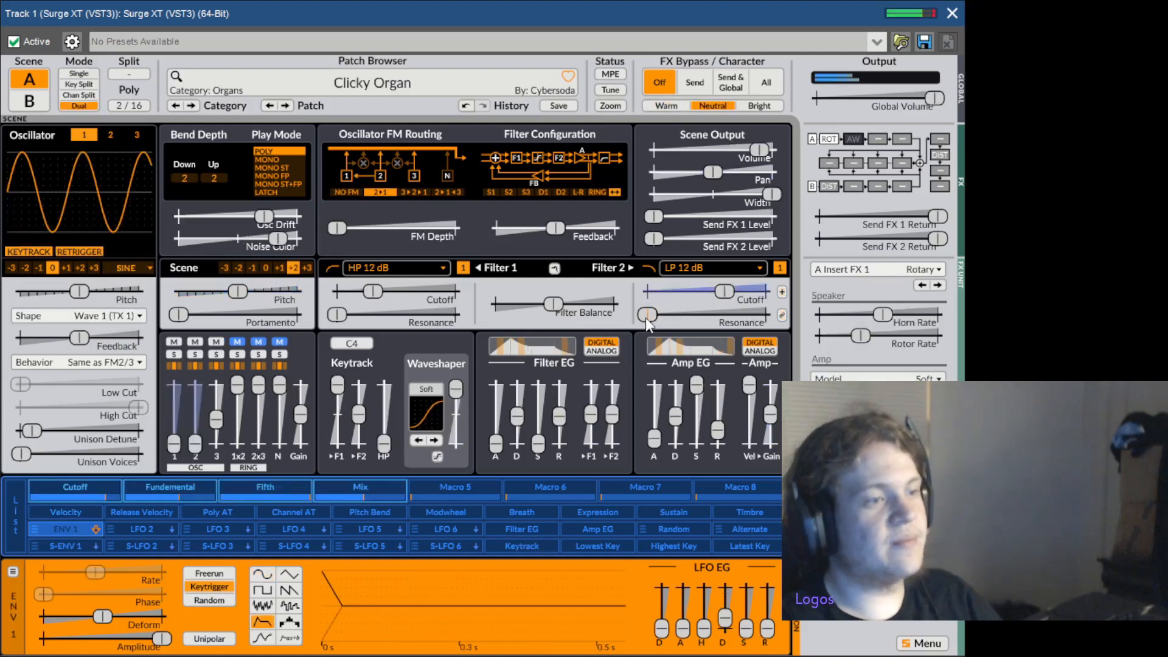
mouse_move(646, 319)
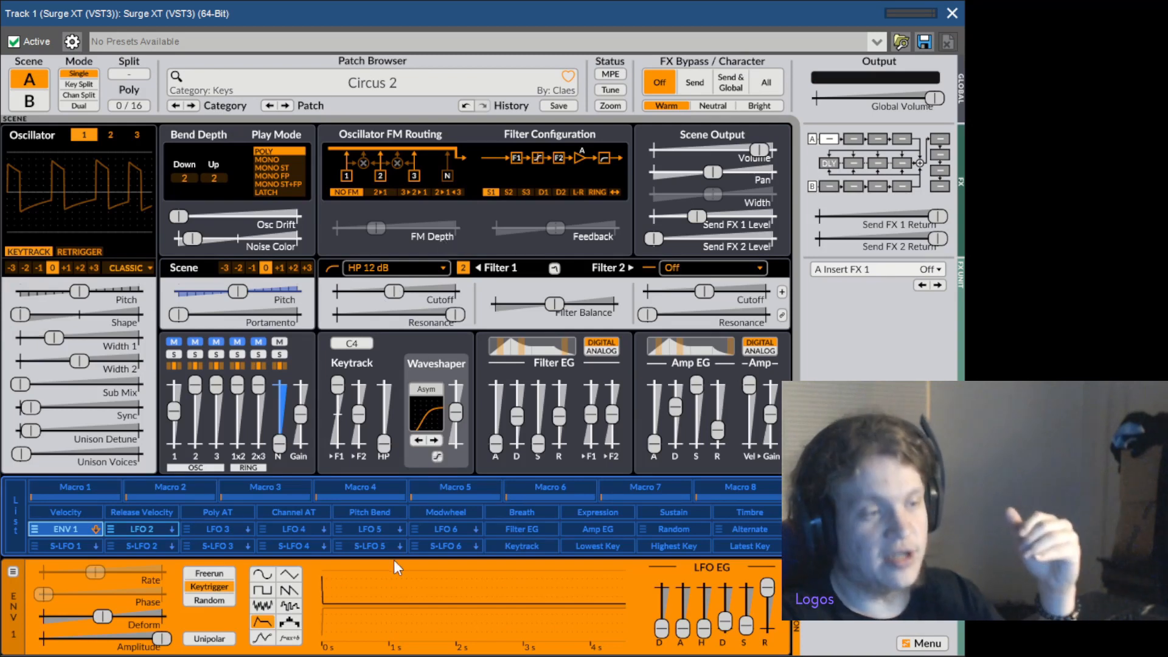
click(656, 463)
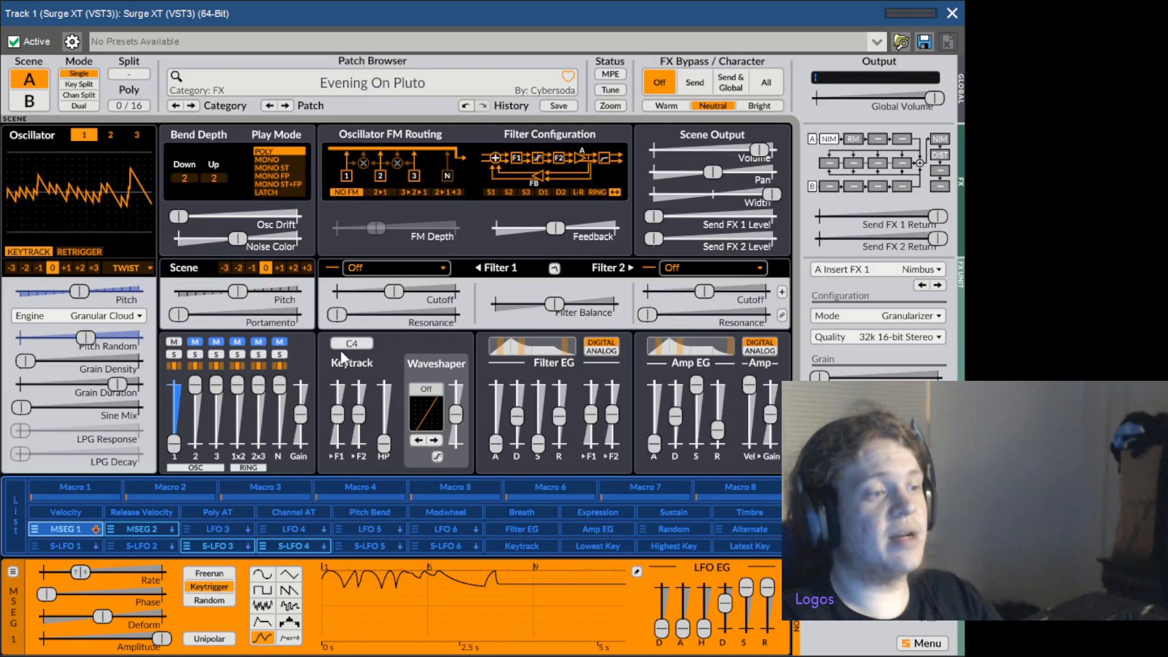
click(415, 169)
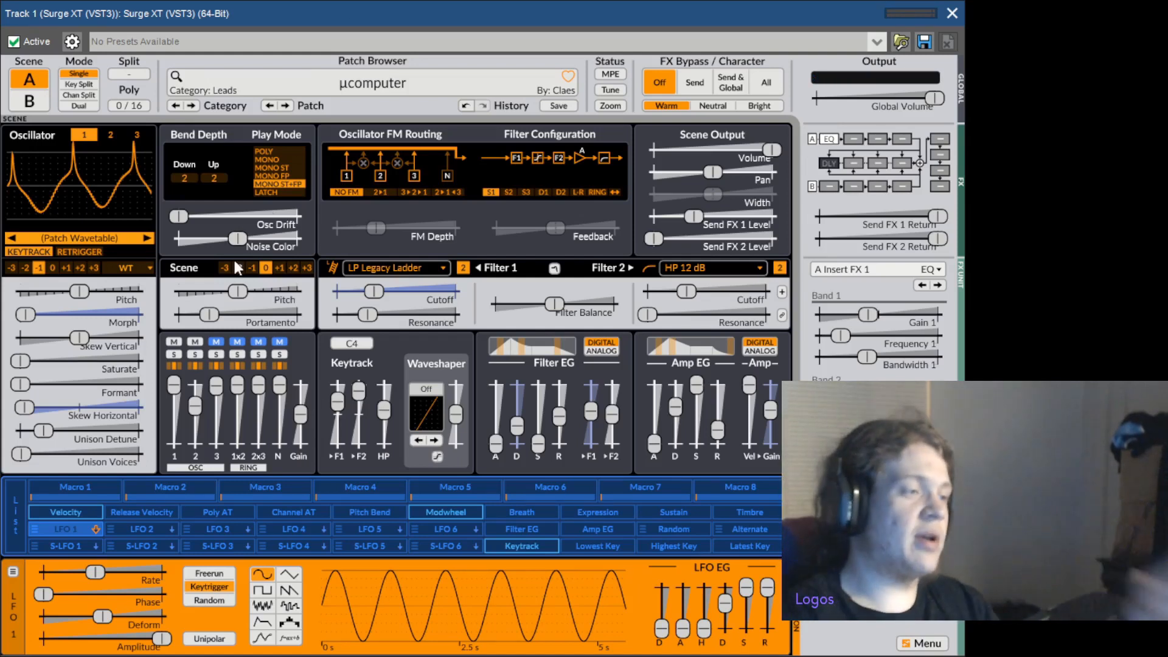
Switch to the Pads category and audition its patches, including Bell Pad and Bells and Sweep, ending on Bright
click(194, 105)
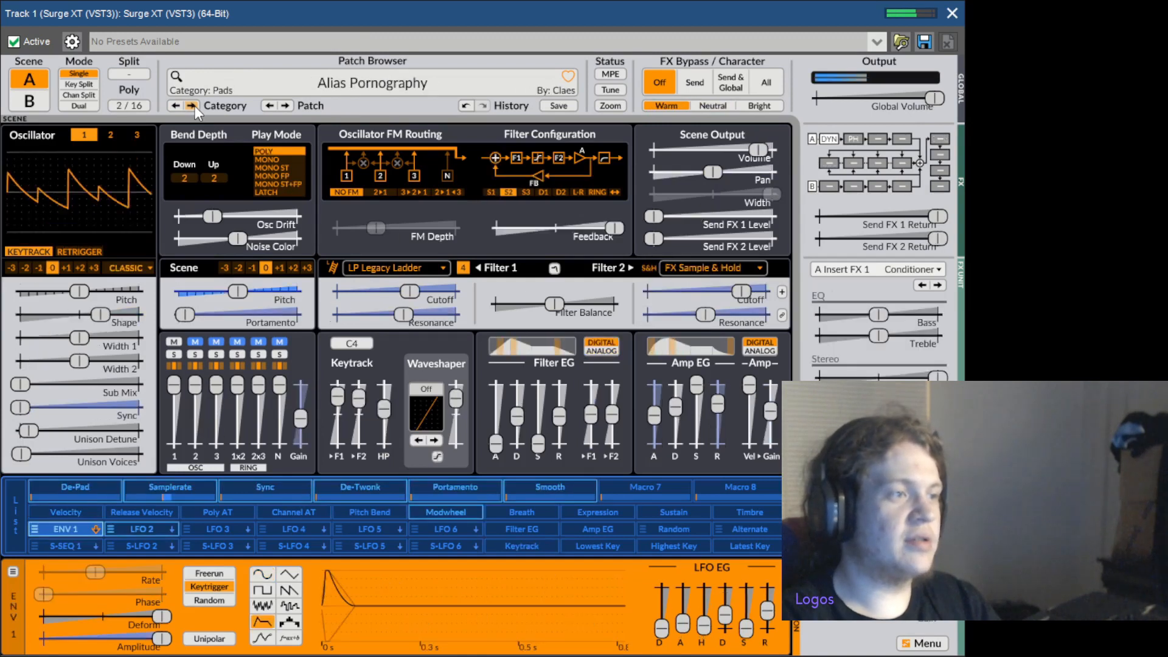
click(284, 107)
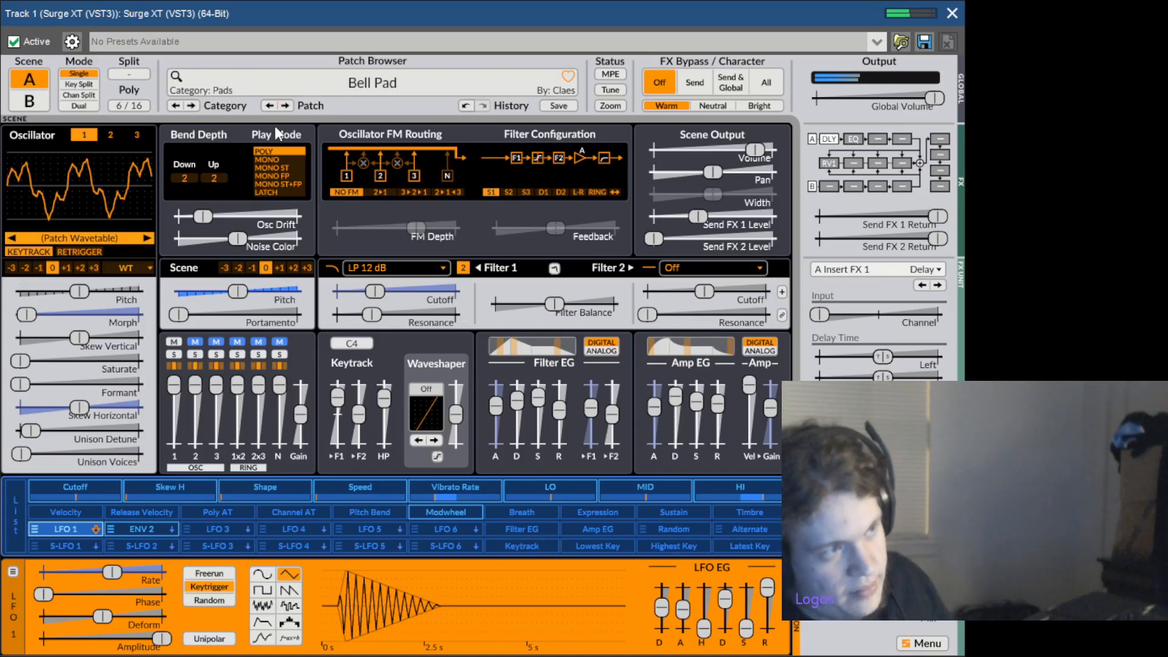
click(286, 107)
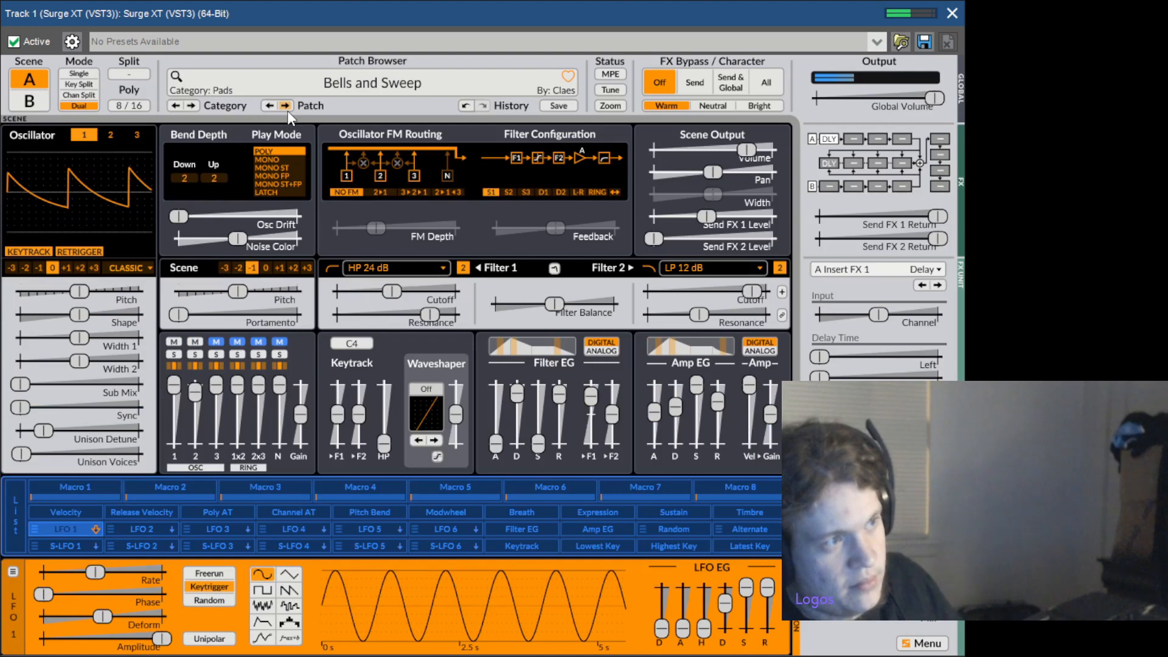
click(286, 107)
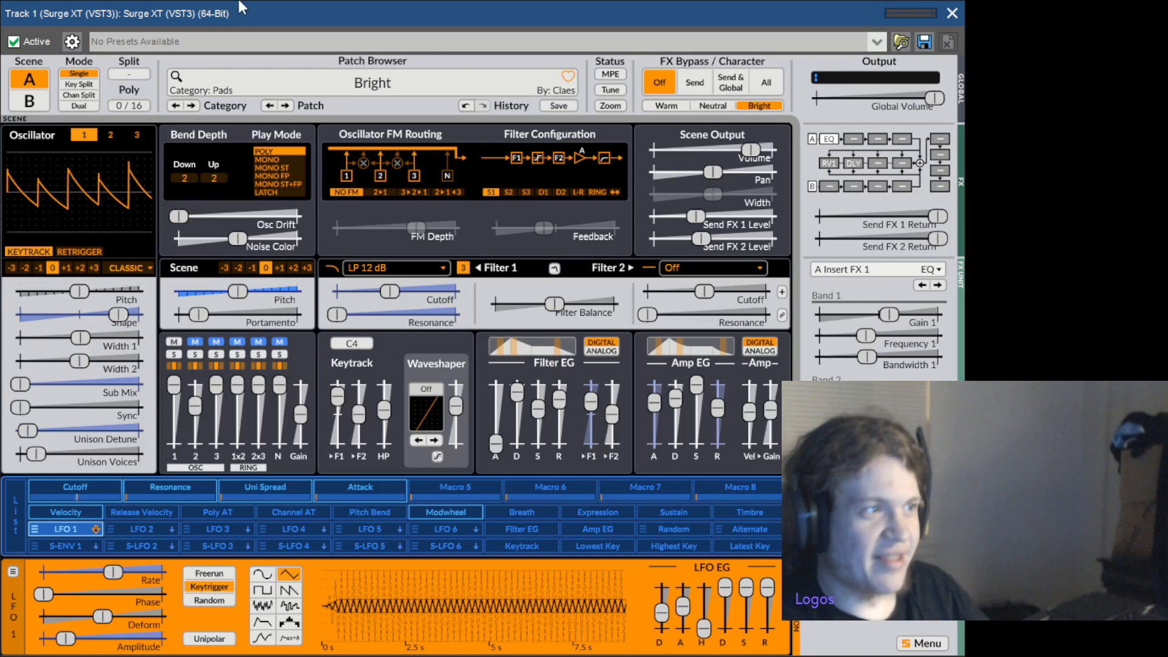
Advance through the Percussion and Plucks patch categories to Sequences
click(192, 106)
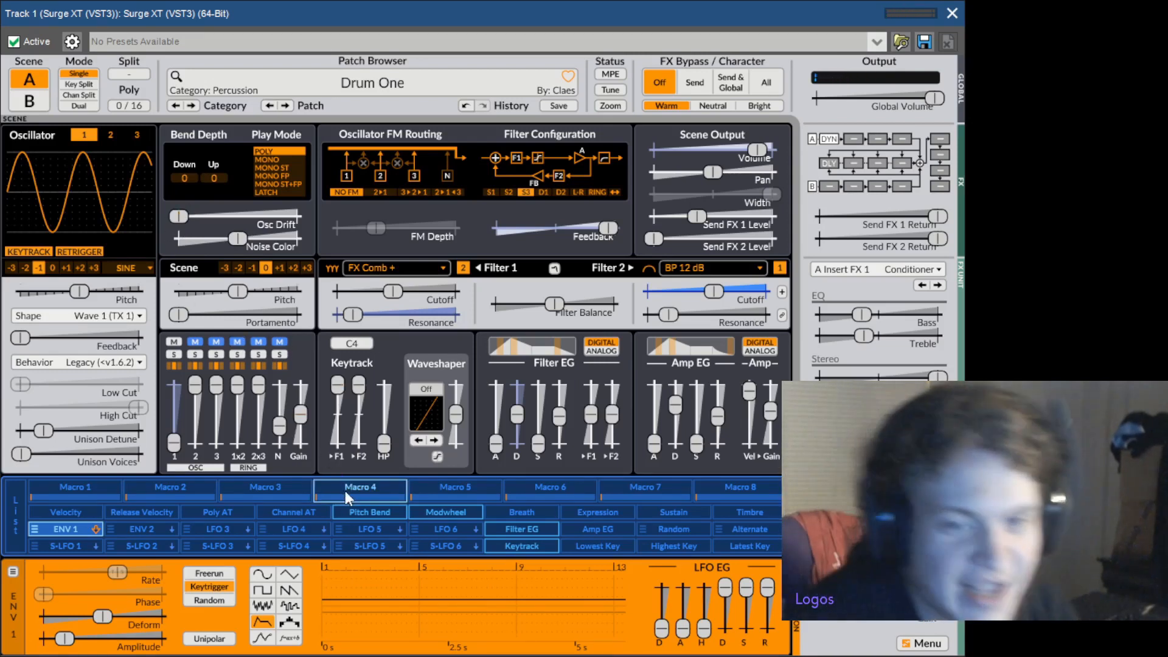
click(191, 105)
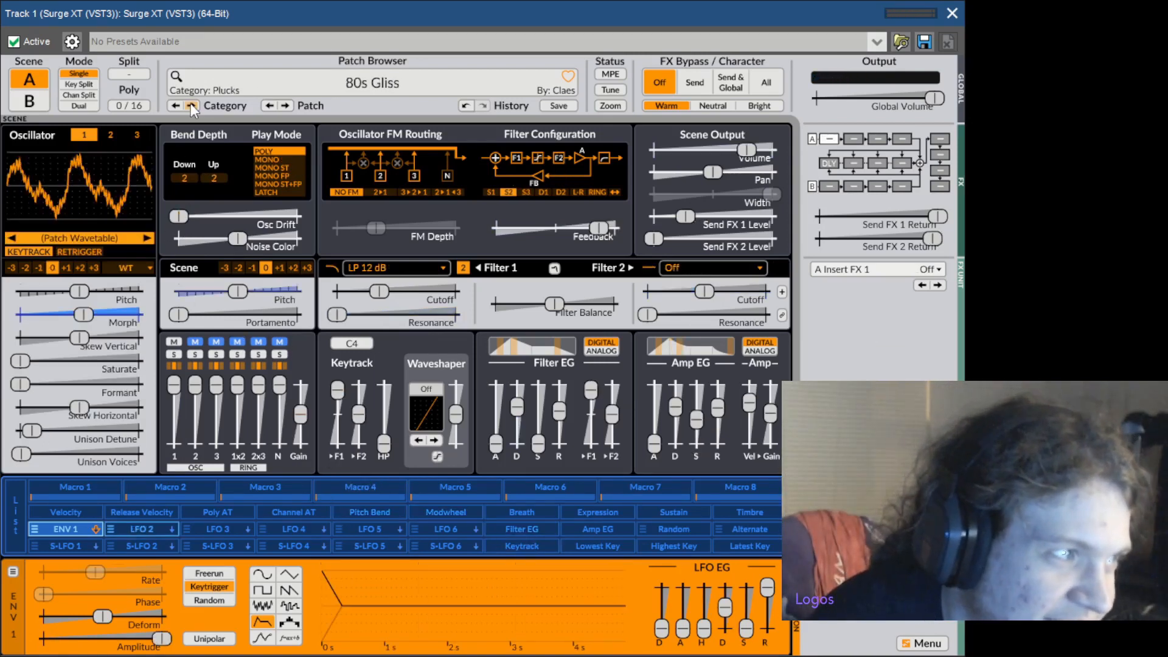
click(191, 105)
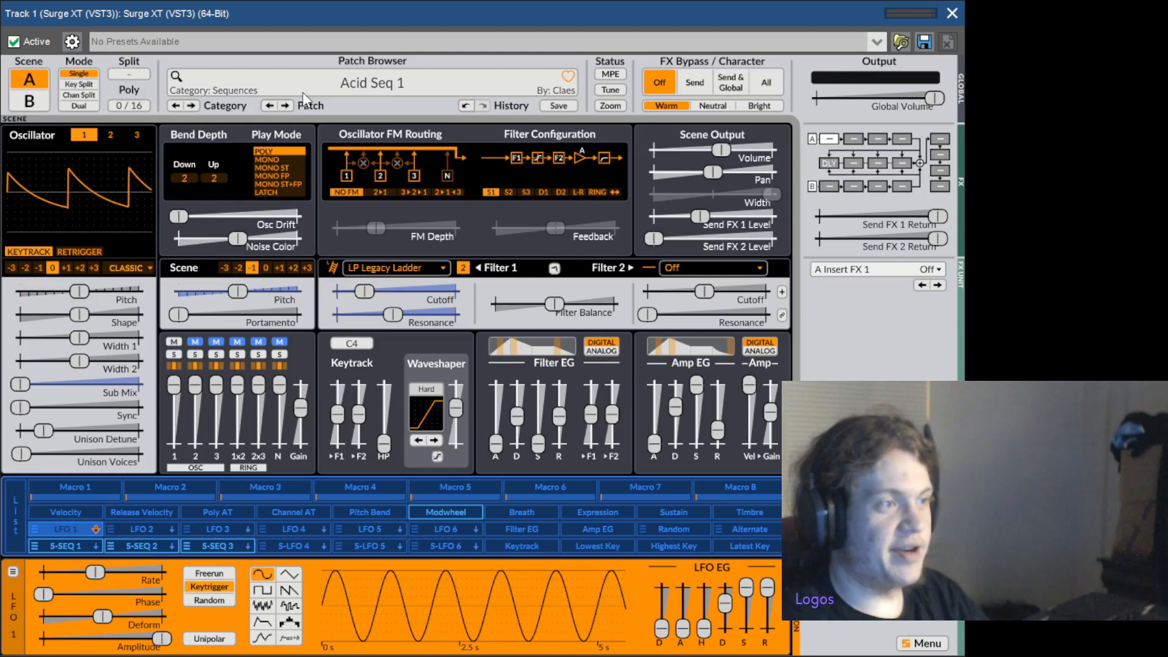
Advance through the Sequences patches past FB Seq and load Filter Buildup
click(283, 106)
click(283, 105)
click(284, 105)
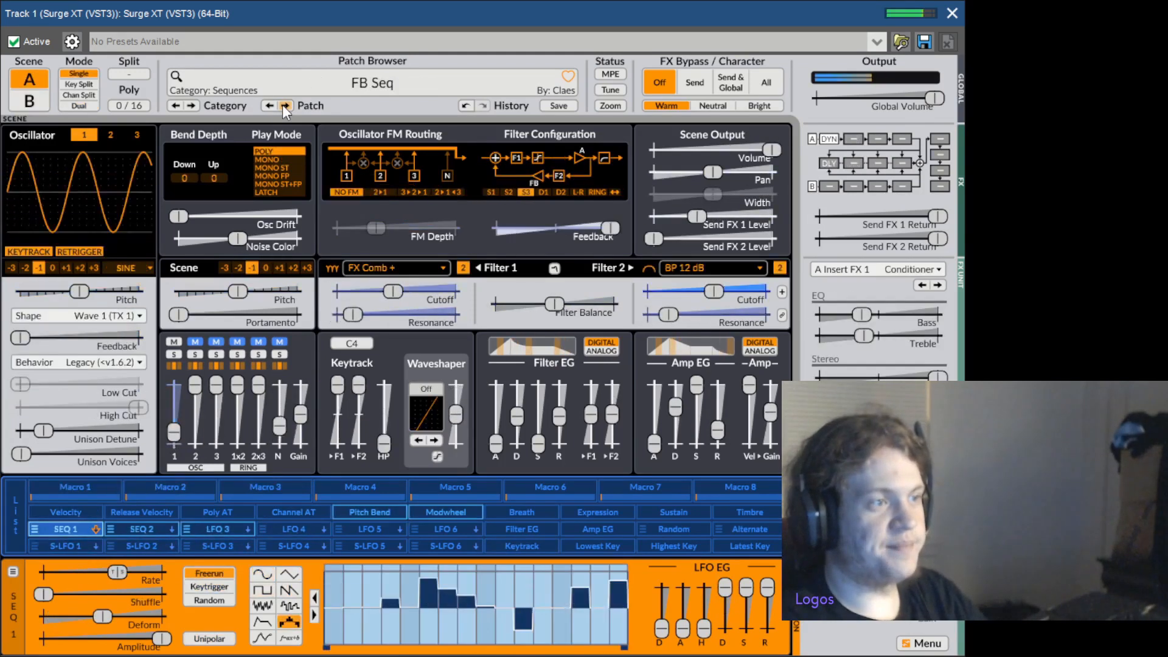
click(284, 106)
click(284, 105)
Set the scene mode to Key Split and the polyphony limit to 20, and show oscillator 3
click(76, 84)
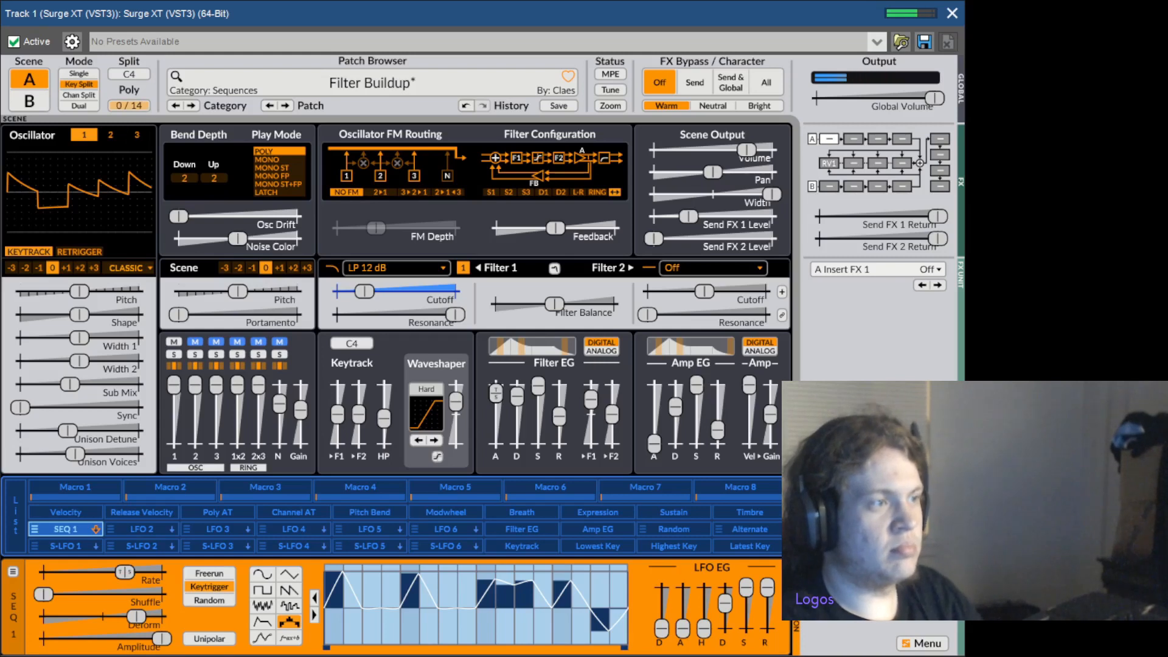
click(137, 135)
drag(130, 106, 130, 71)
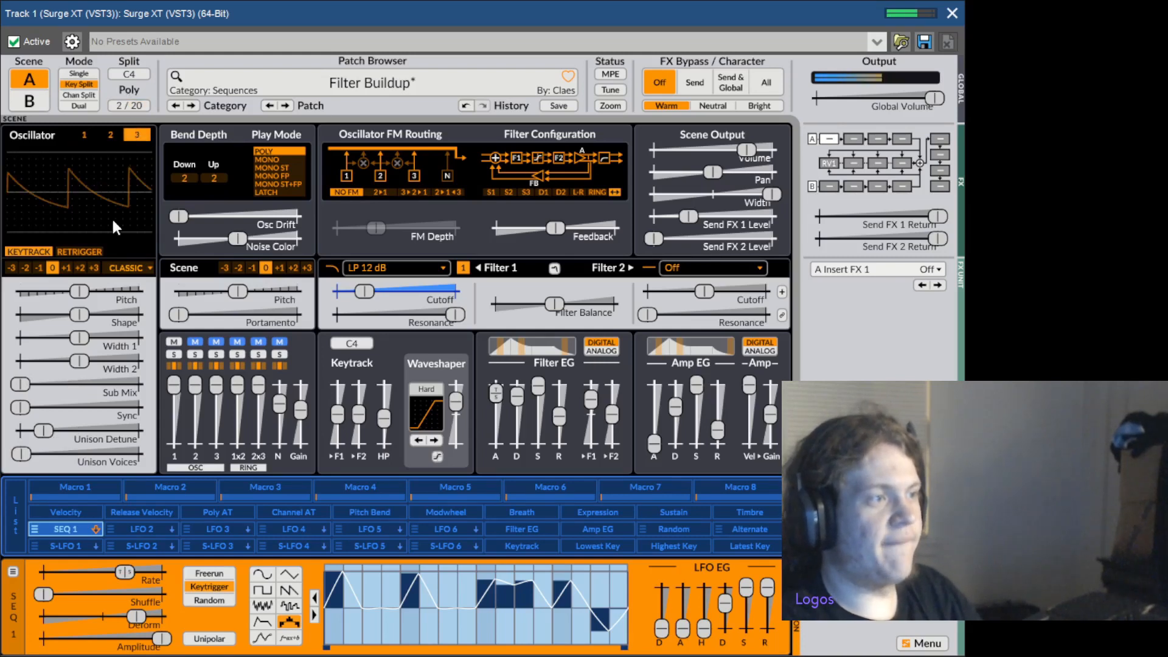
On oscillator 2, lower Pitch slightly, raise Shape, reduce Width 1 to its minimum and raise Sync almost to its maximum
click(110, 135)
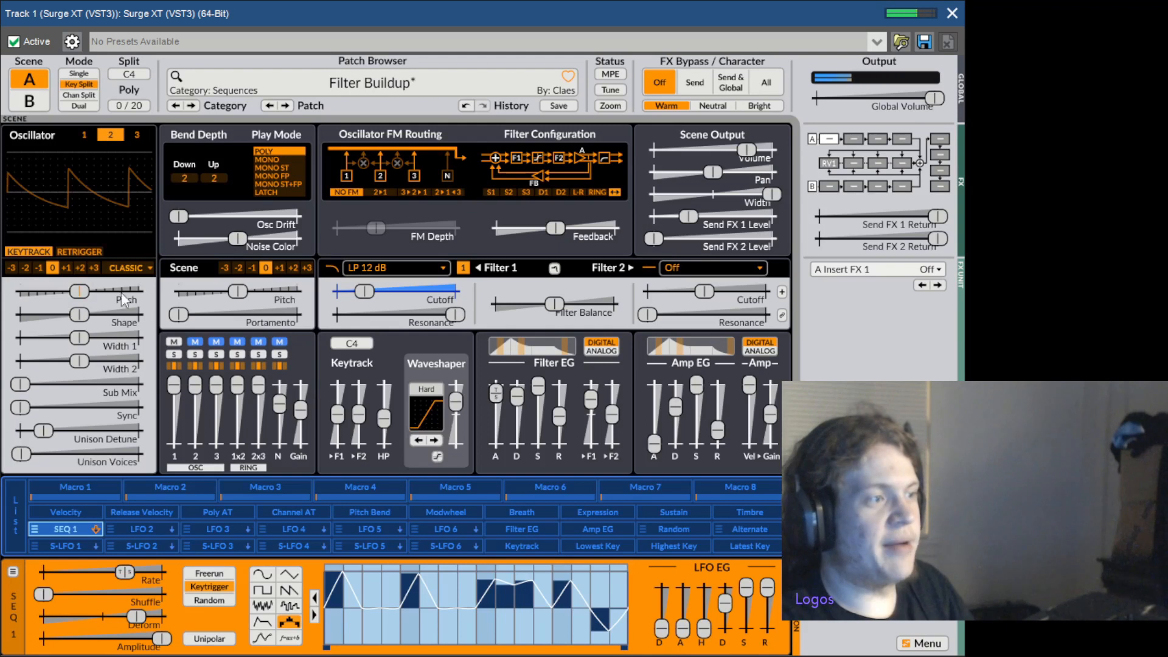
drag(79, 292, 119, 314)
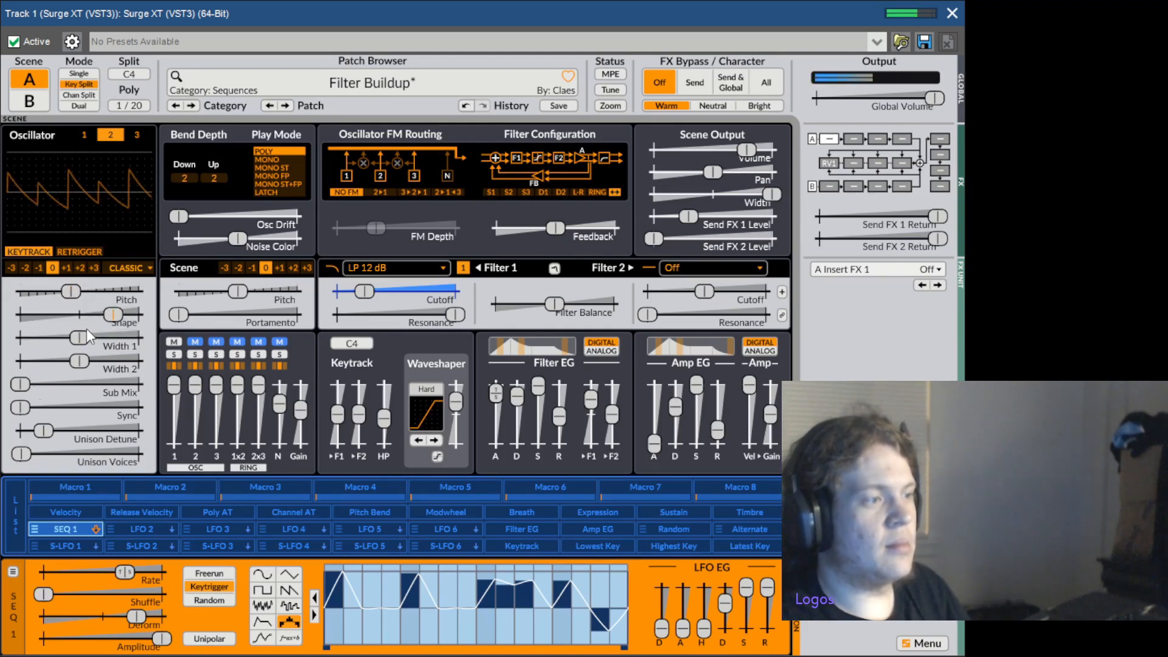
drag(79, 339, 20, 341)
drag(20, 407, 139, 407)
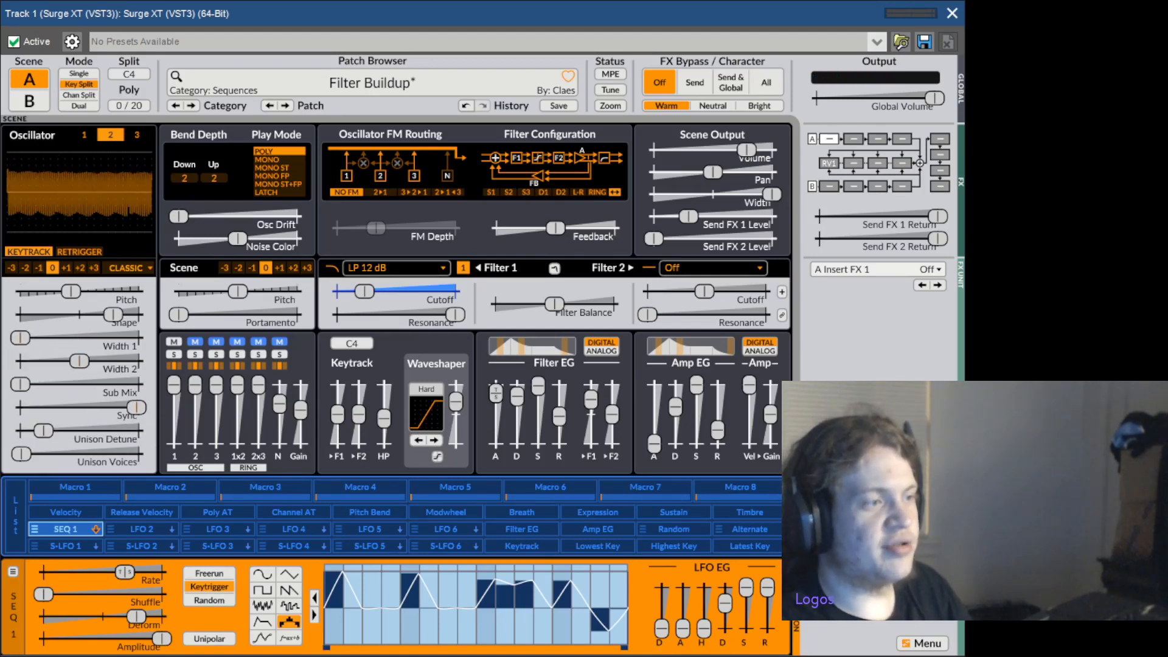
Raise oscillator 2's Unison Detune and Unison Voices to about halfway, and set S-LFO 2 to Freerun
drag(40, 430, 80, 431)
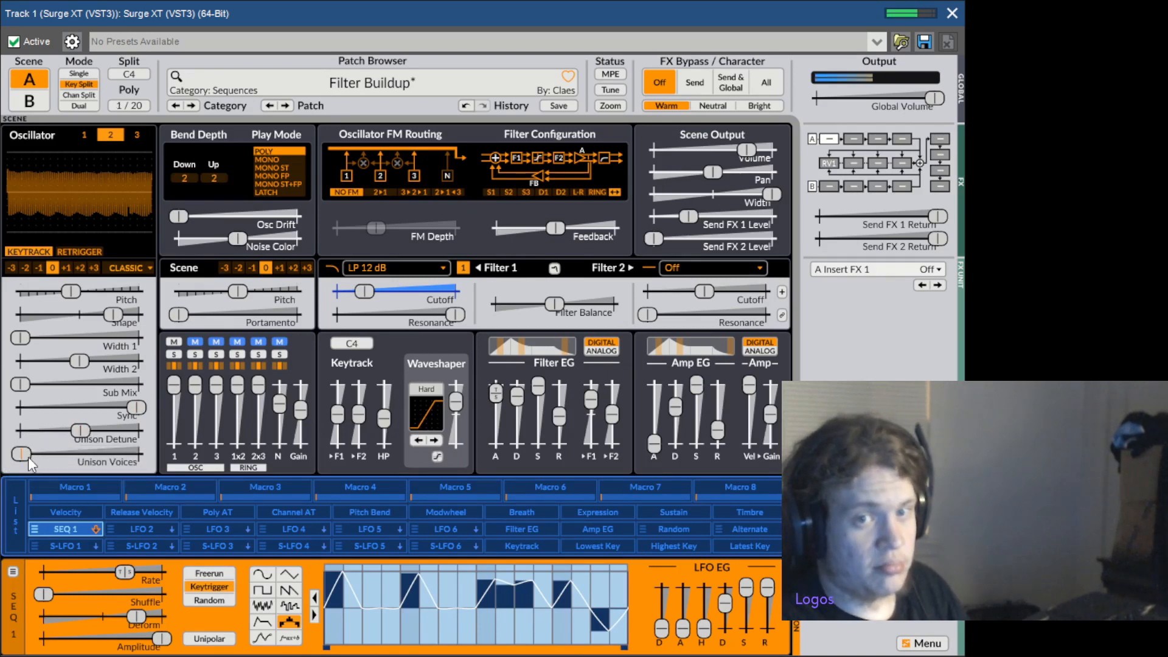
drag(29, 461, 91, 491)
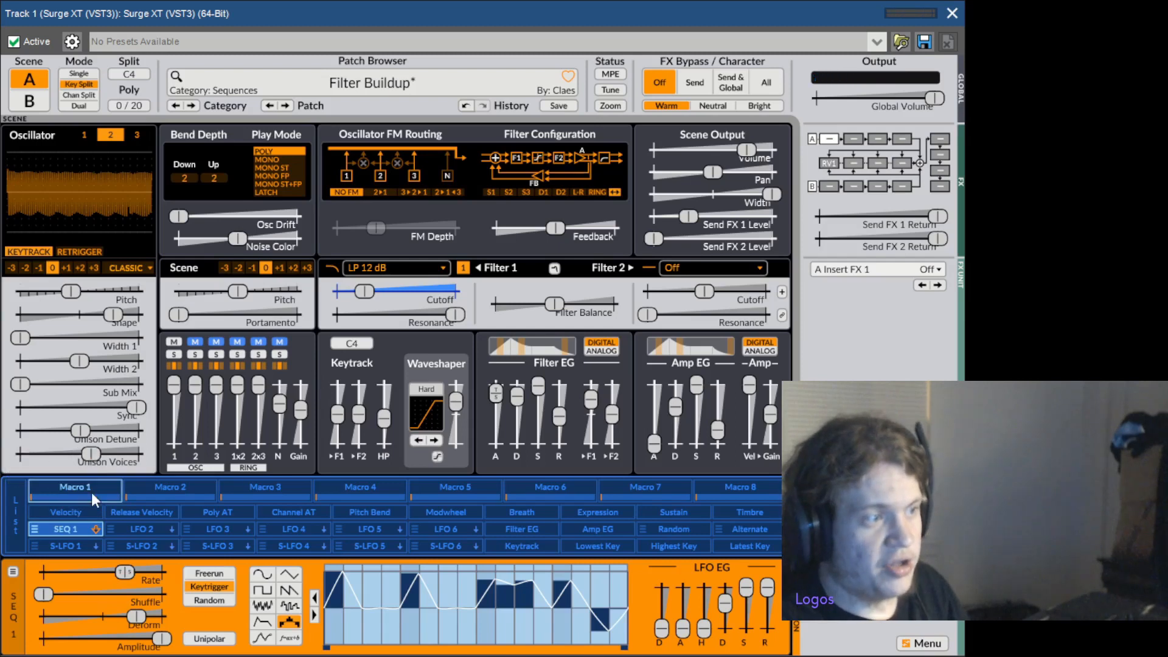
click(170, 542)
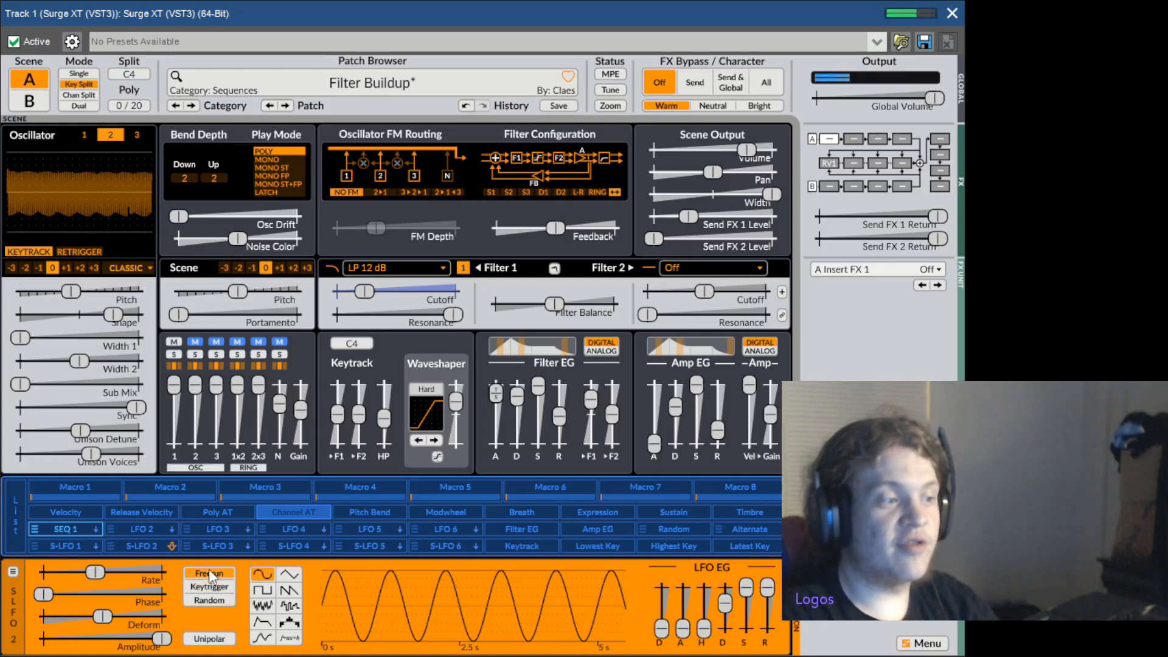
Raise Send FX 1 Level, set FX bypass to Send with Bright character, and lower the global volume to -1.54 dB
drag(688, 218, 740, 227)
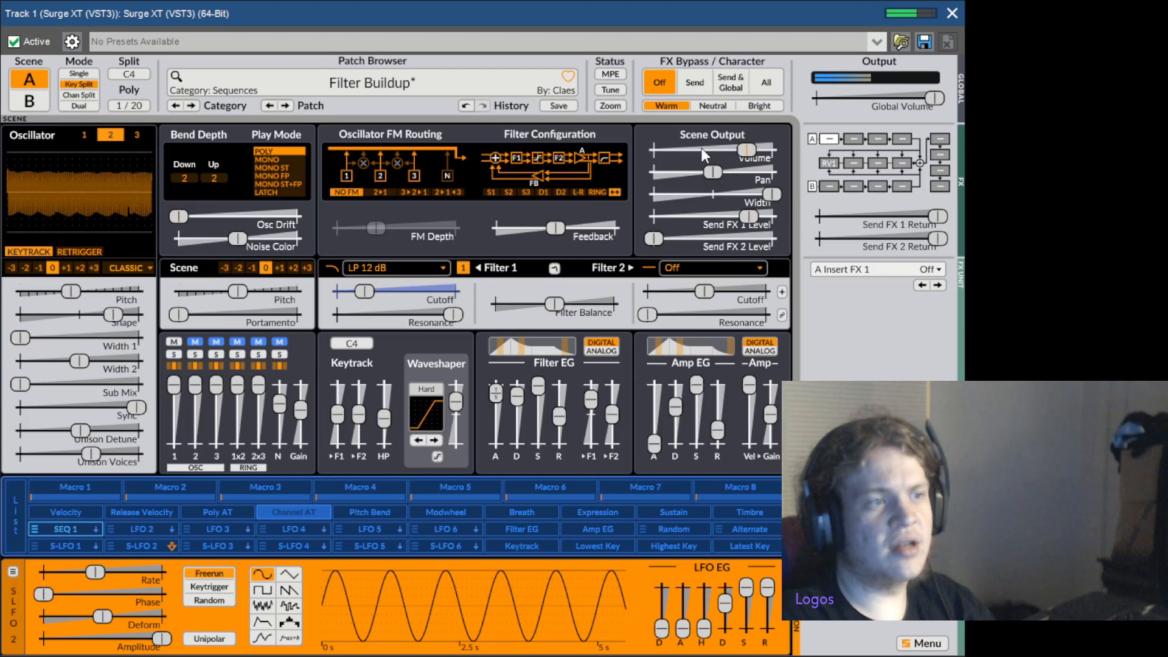
click(695, 82)
click(712, 106)
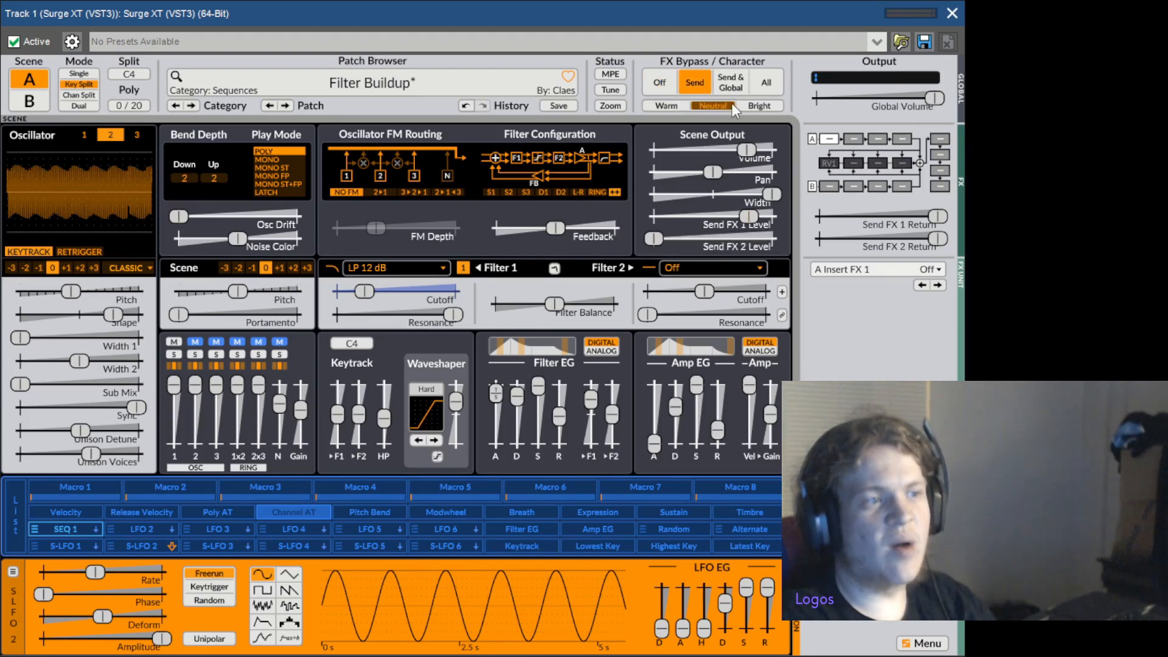
click(759, 105)
drag(931, 96, 924, 92)
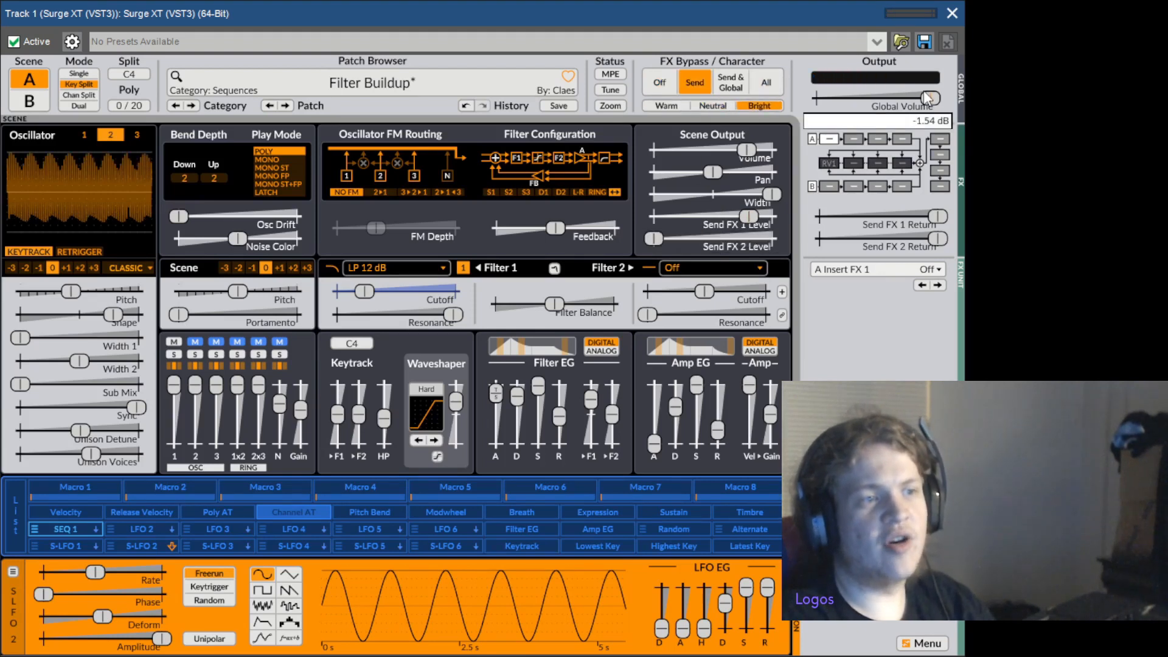
Select the Global FX 2 slot, lower Send FX 2 Return, and adjust Filter 2 with a lower cutoff and higher resonance
click(876, 140)
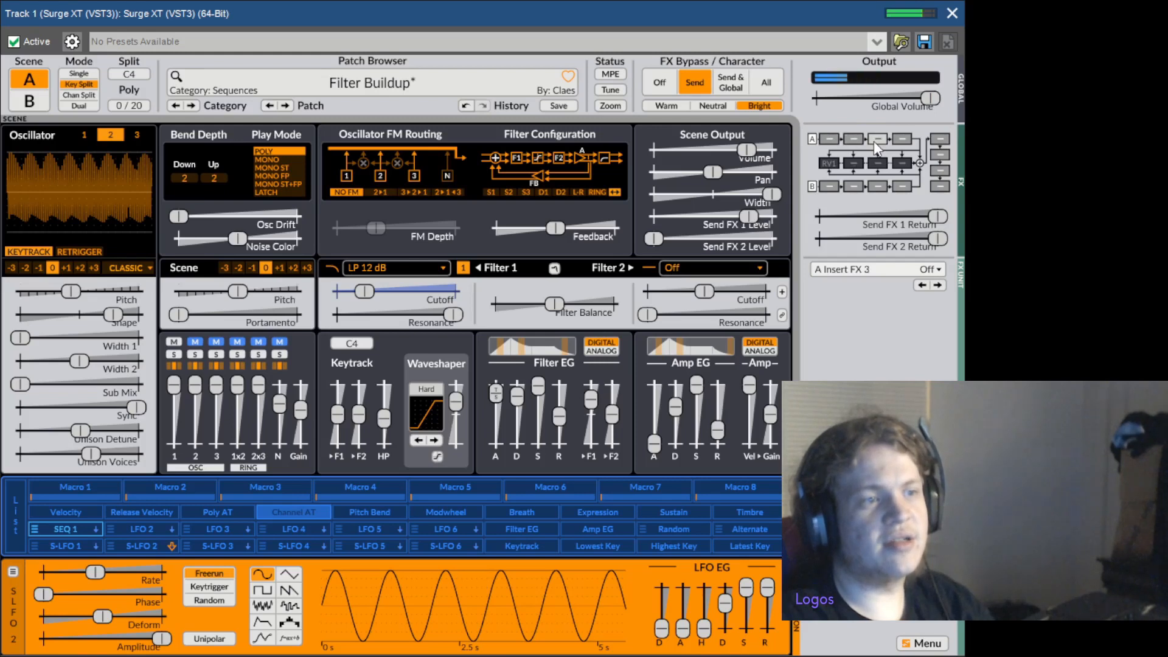
click(940, 154)
drag(899, 241, 891, 239)
drag(704, 293, 759, 326)
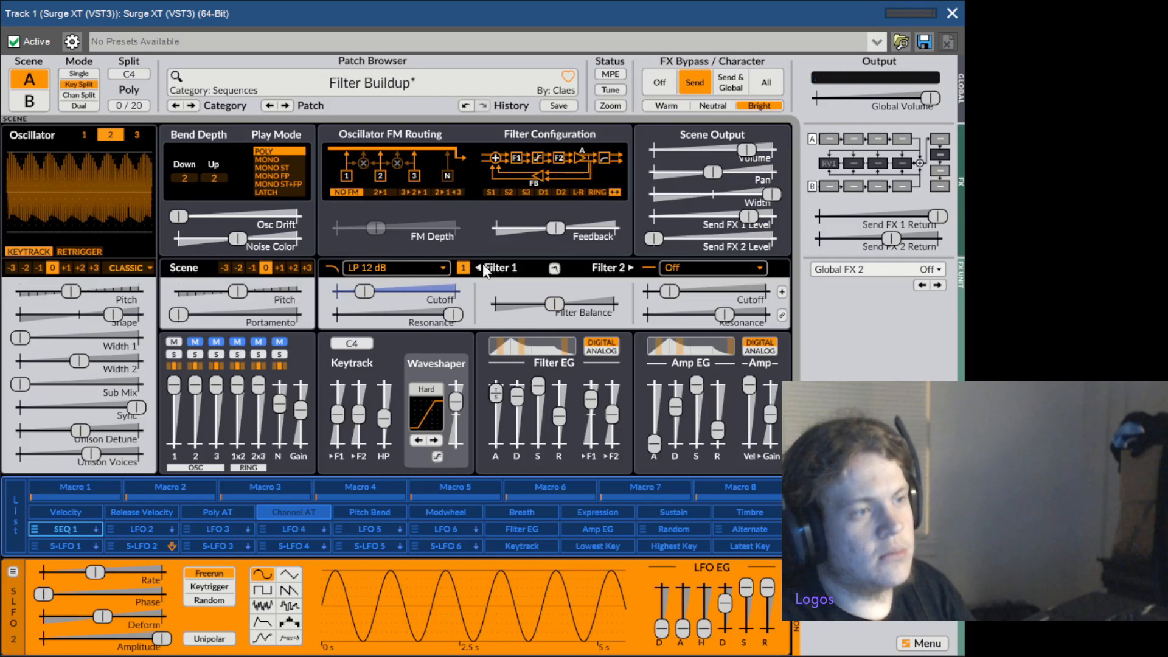
Show Filter 2 in the filter analysis, set the upward bend depth to 0, and close the analysis
click(554, 268)
click(767, 359)
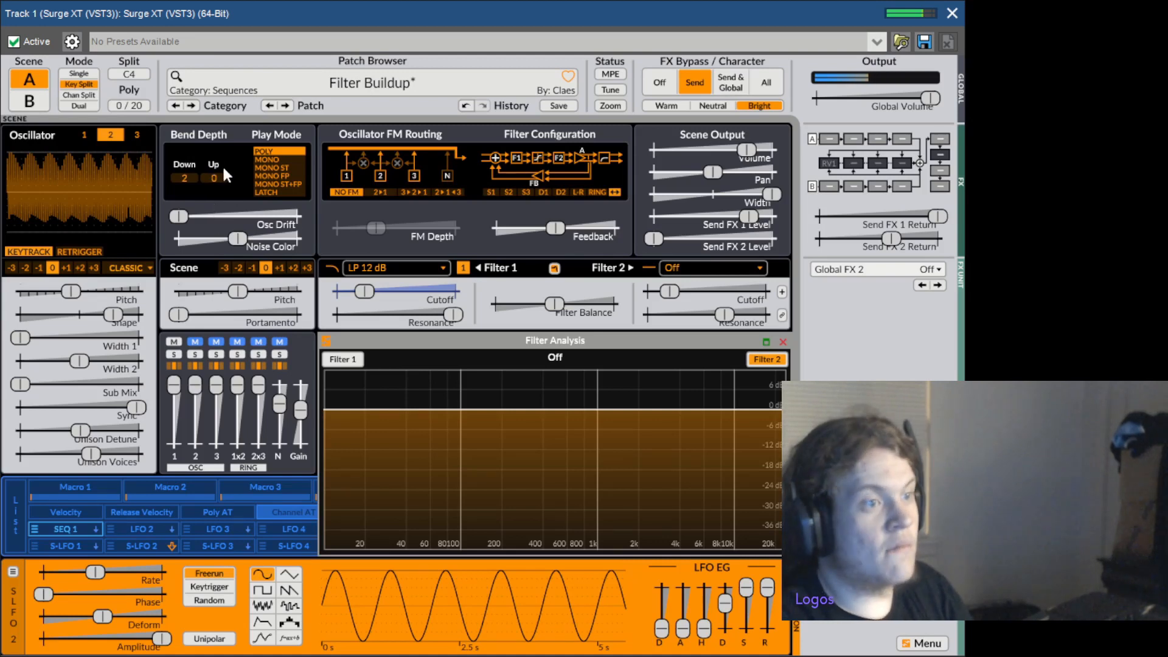
click(783, 341)
click(770, 351)
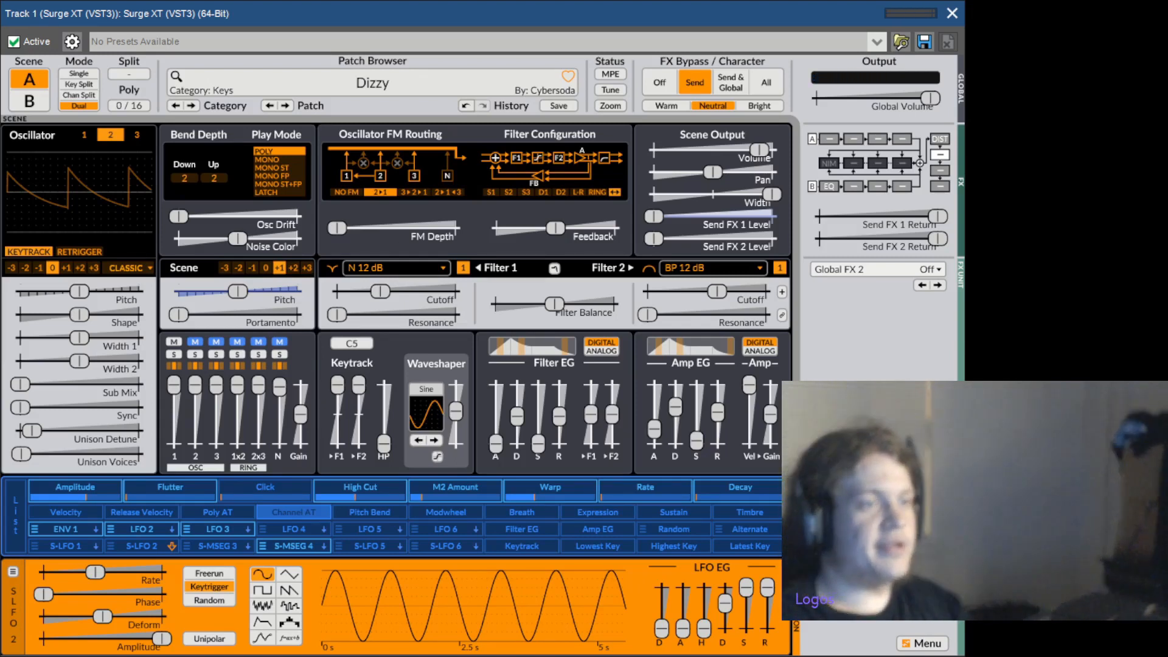
click(364, 291)
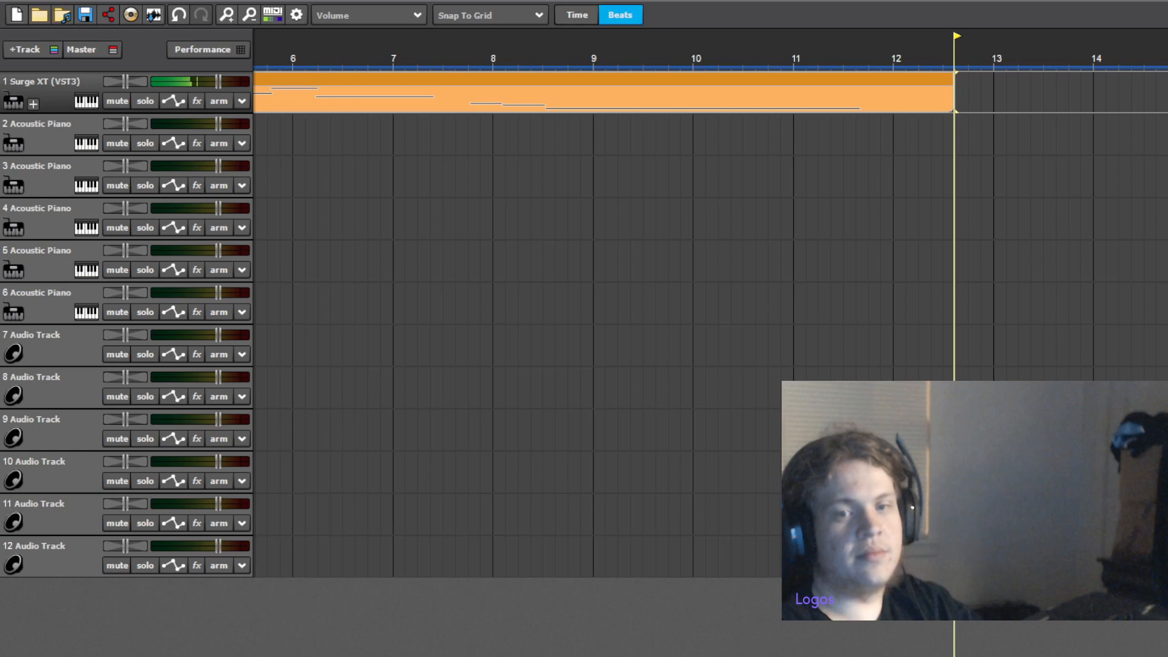
Play the recorded clip on the first Surge XT track from about halfway through bar 1
click(331, 83)
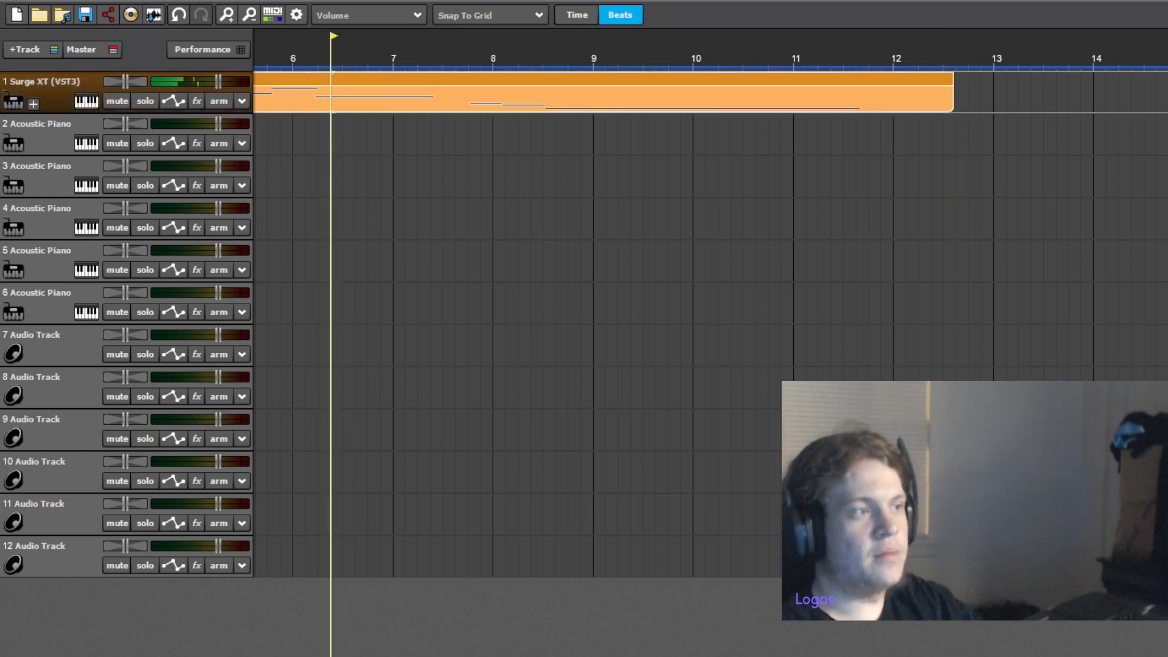
scroll(330, 76, down, 3)
click(276, 67)
key(space)
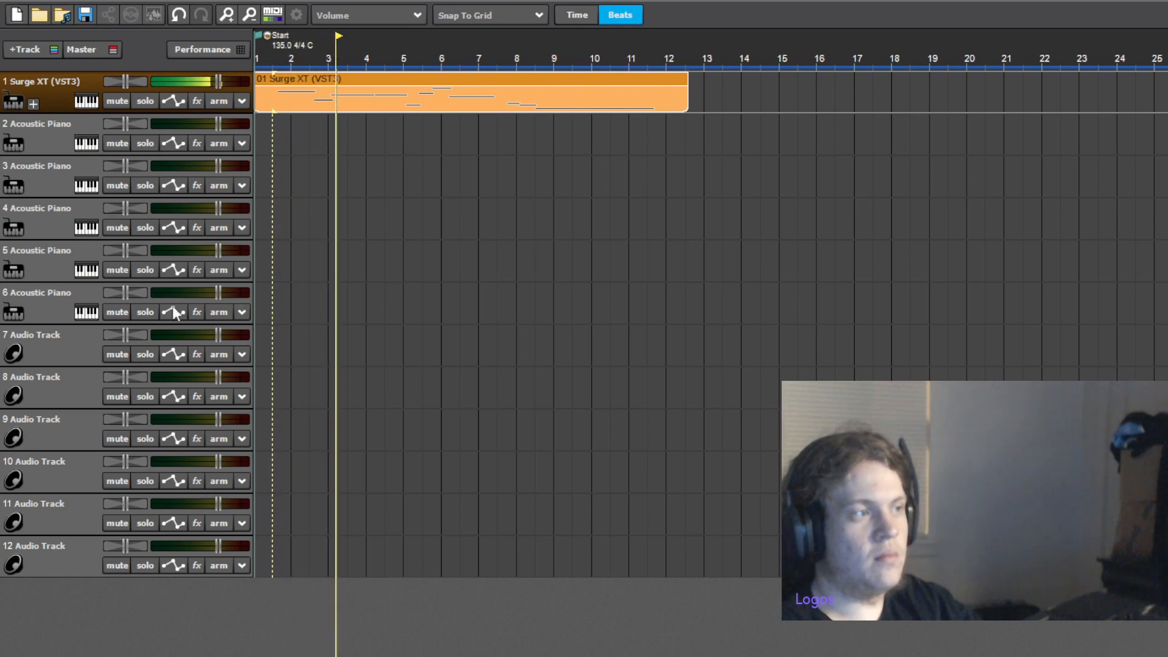
Duplicate the Surge XT track and delete the copied clip from the duplicate
click(183, 411)
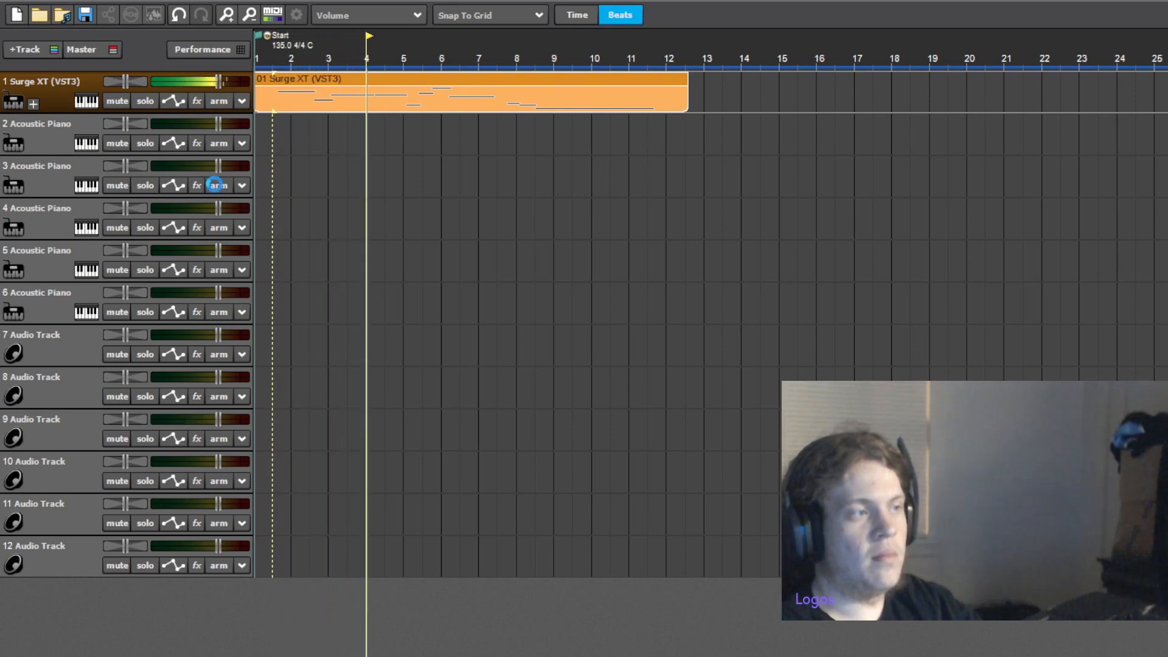
click(329, 126)
key(Delete)
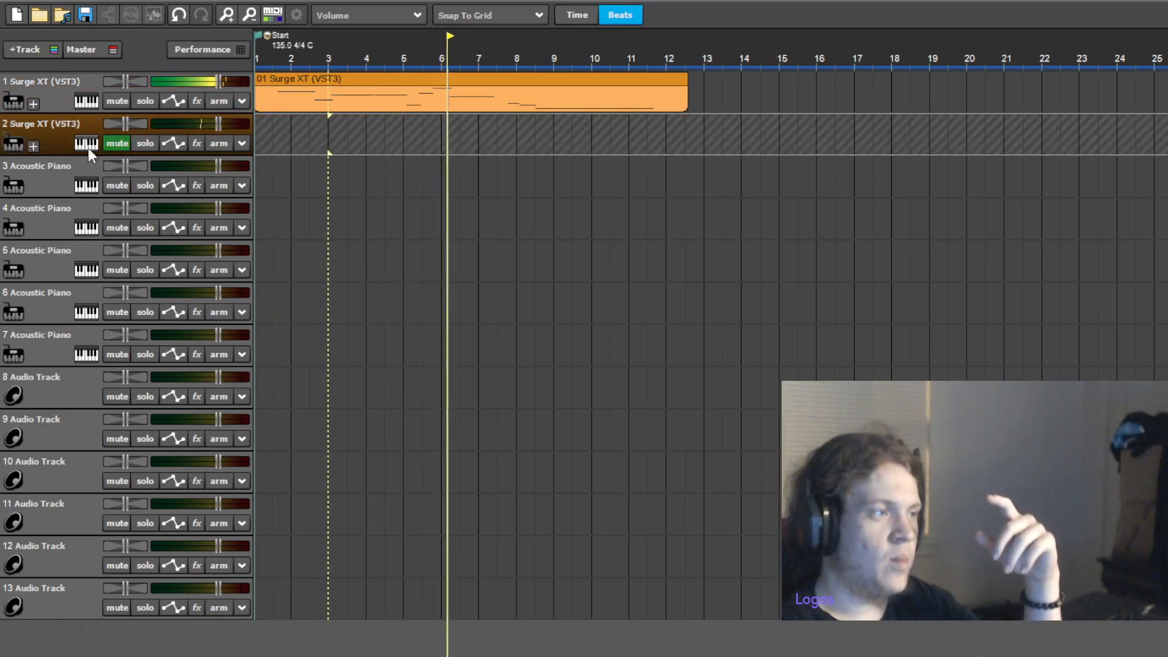
Lower the first Surge XT track's volume to about a third, and unmute and select the duplicate track
click(175, 79)
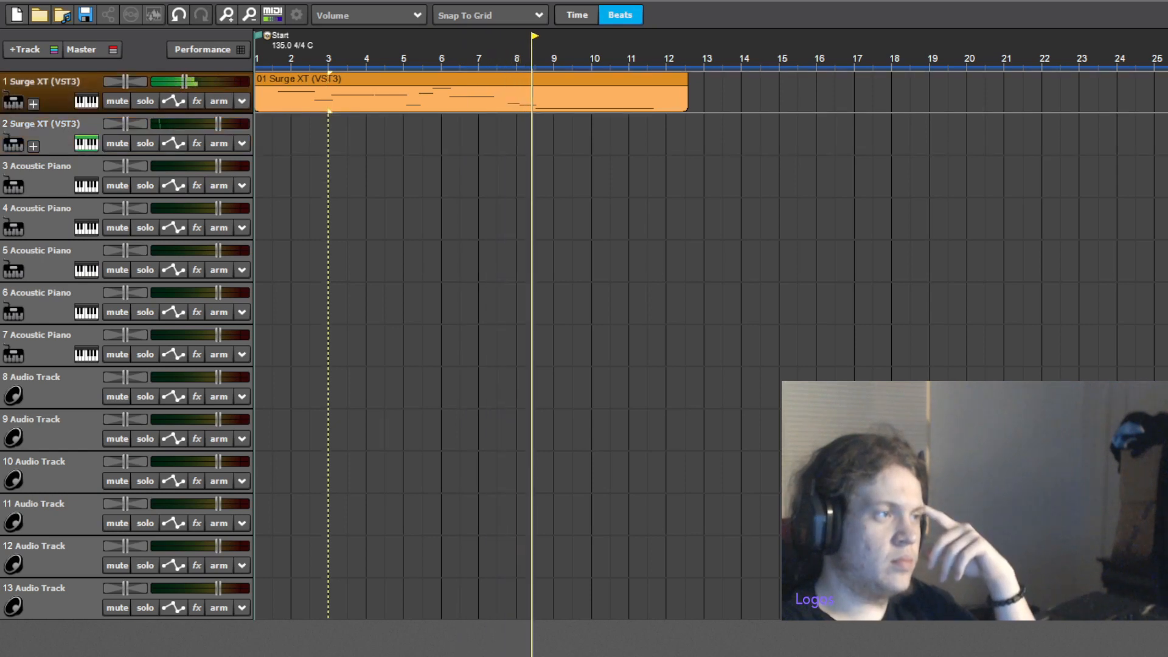
drag(188, 82, 185, 81)
click(218, 124)
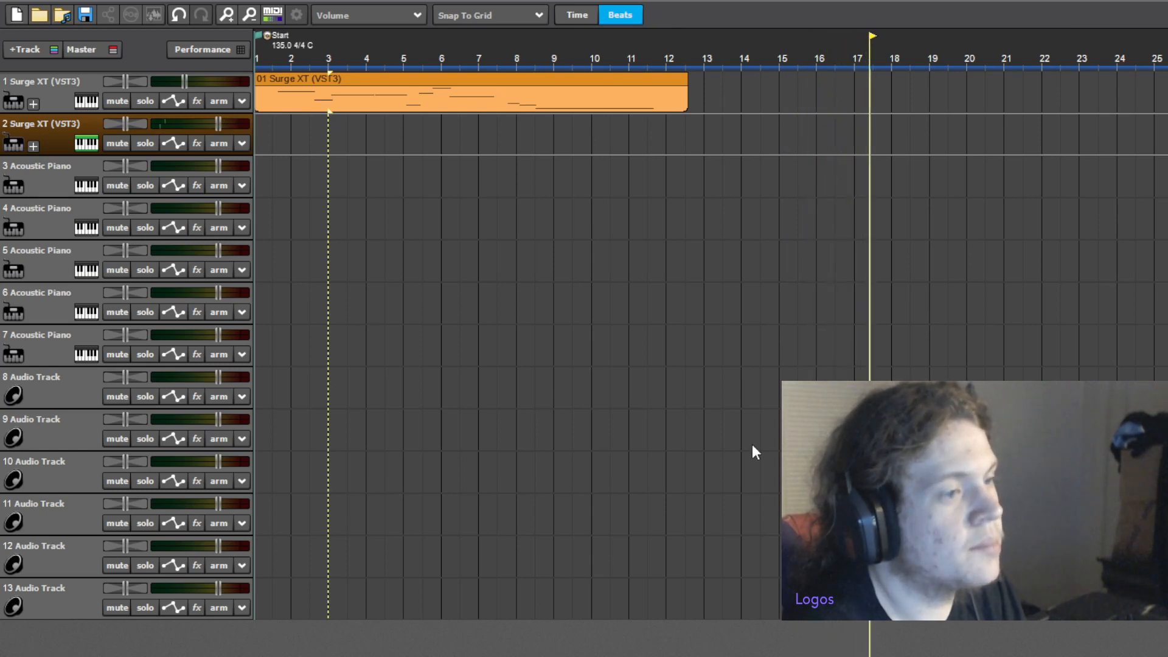
Record a second melody on the duplicate Surge XT track from about bar 1.5 to just past bar 16
key(space)
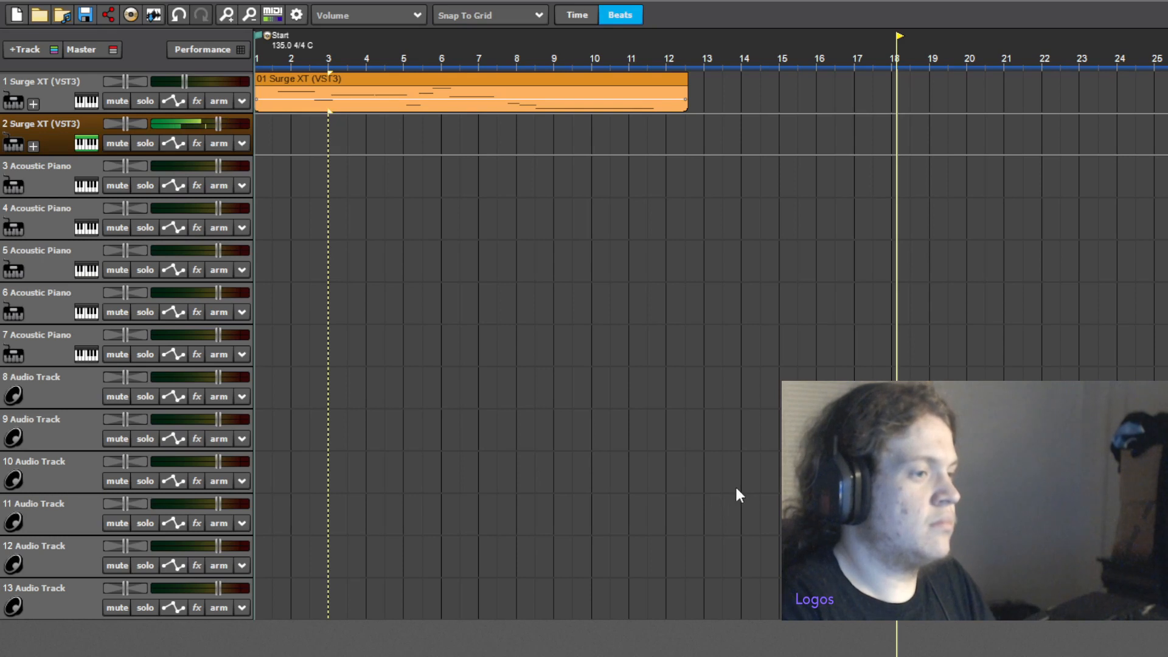
key(r)
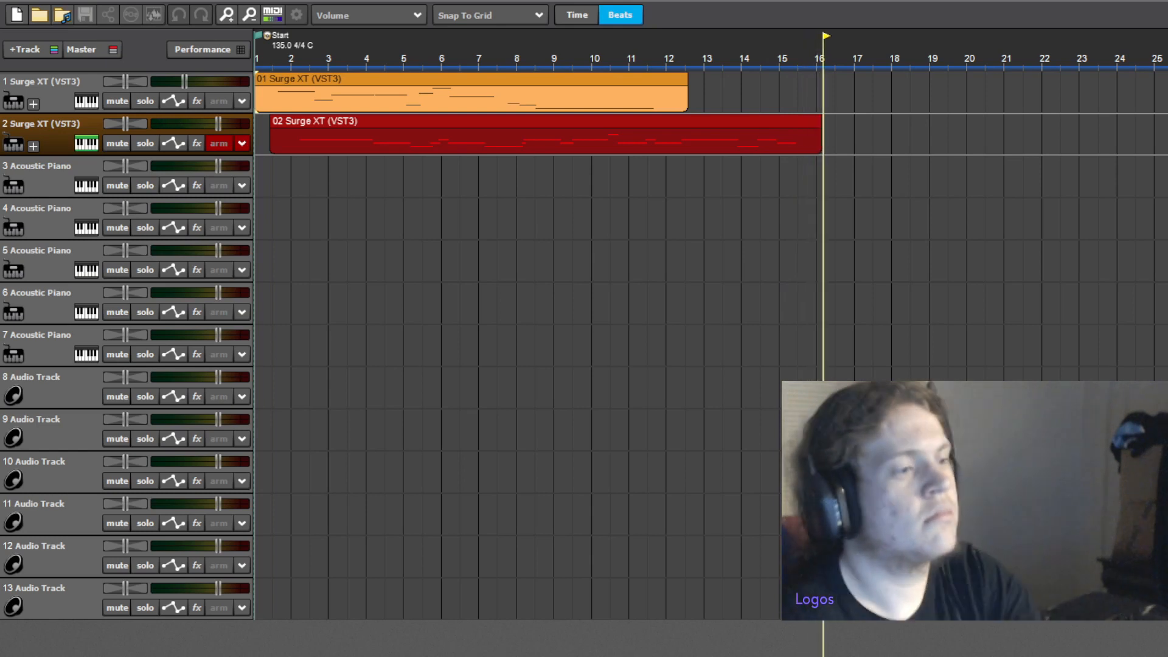
key(space)
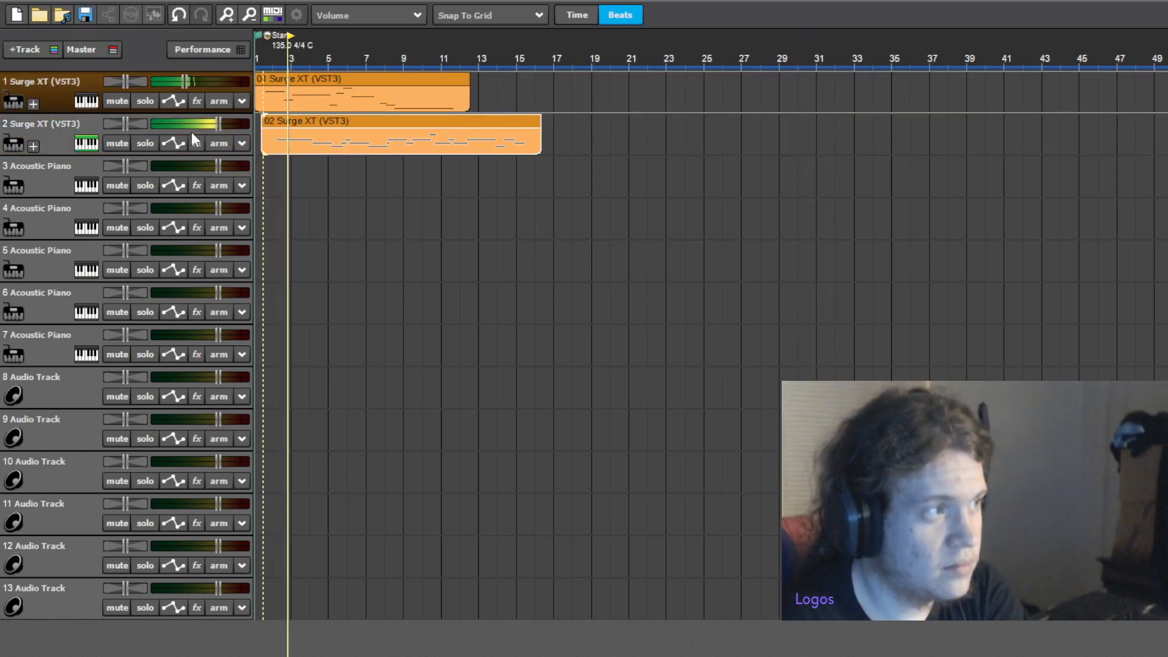
Lower the second Surge XT track's volume to about a sixth of the slider range during playback
double_click(184, 133)
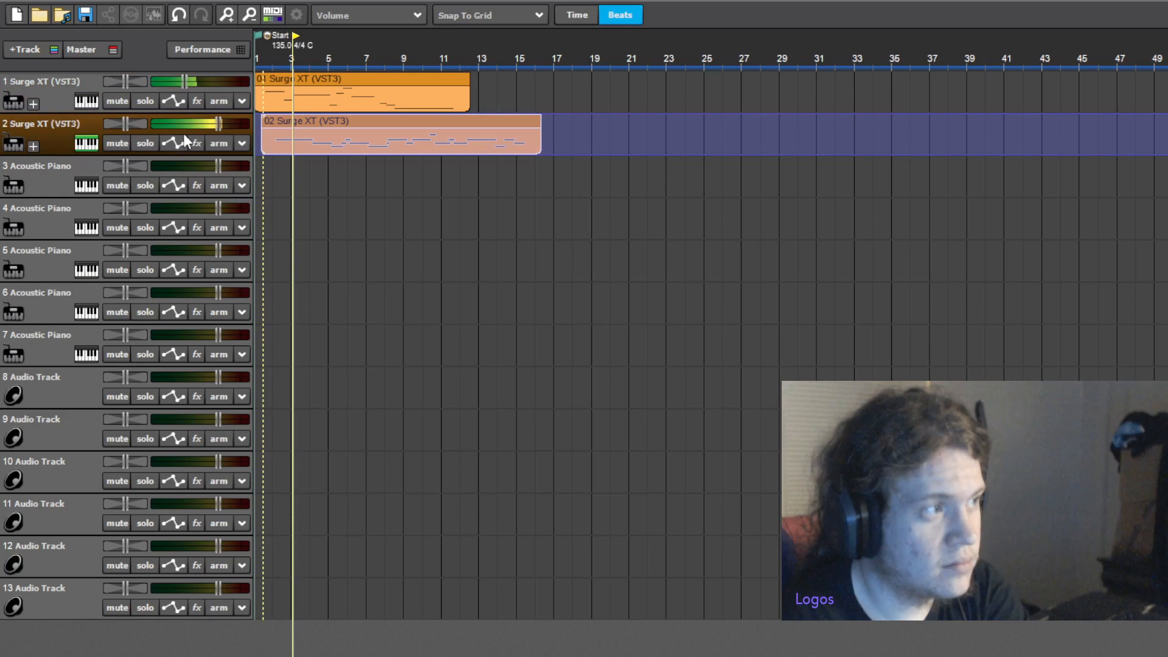
drag(168, 124, 151, 130)
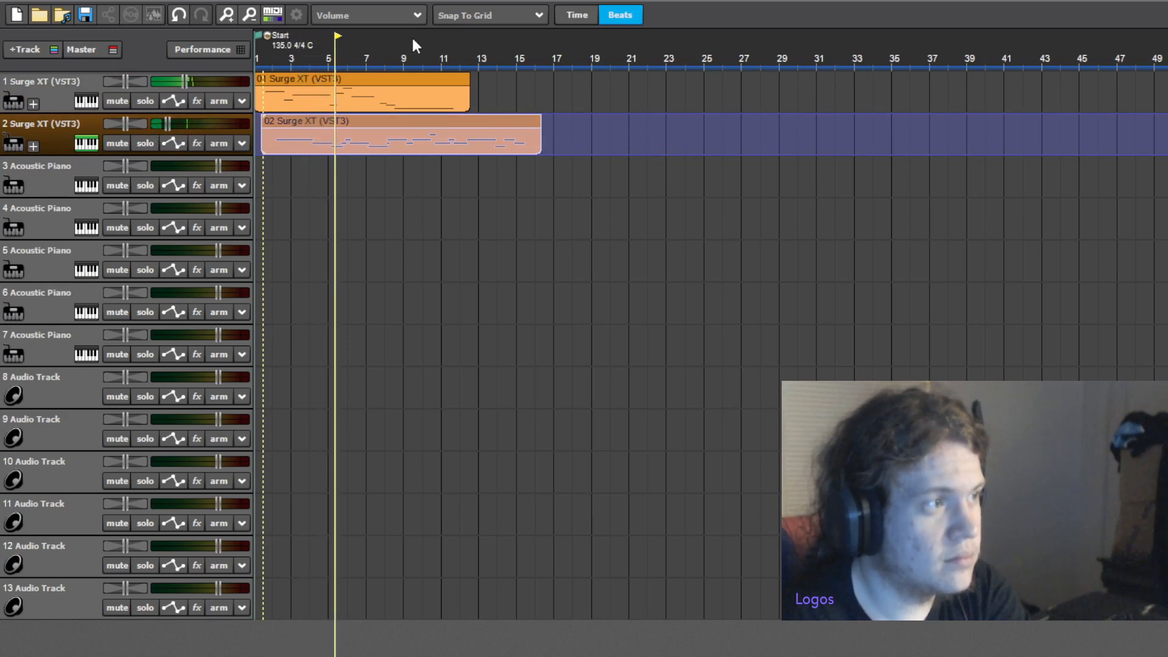
Loop the first track's clip out to about bar 40 and play from about bar 11.5
drag(469, 101, 980, 102)
scroll(528, 143, up, 1)
click(647, 57)
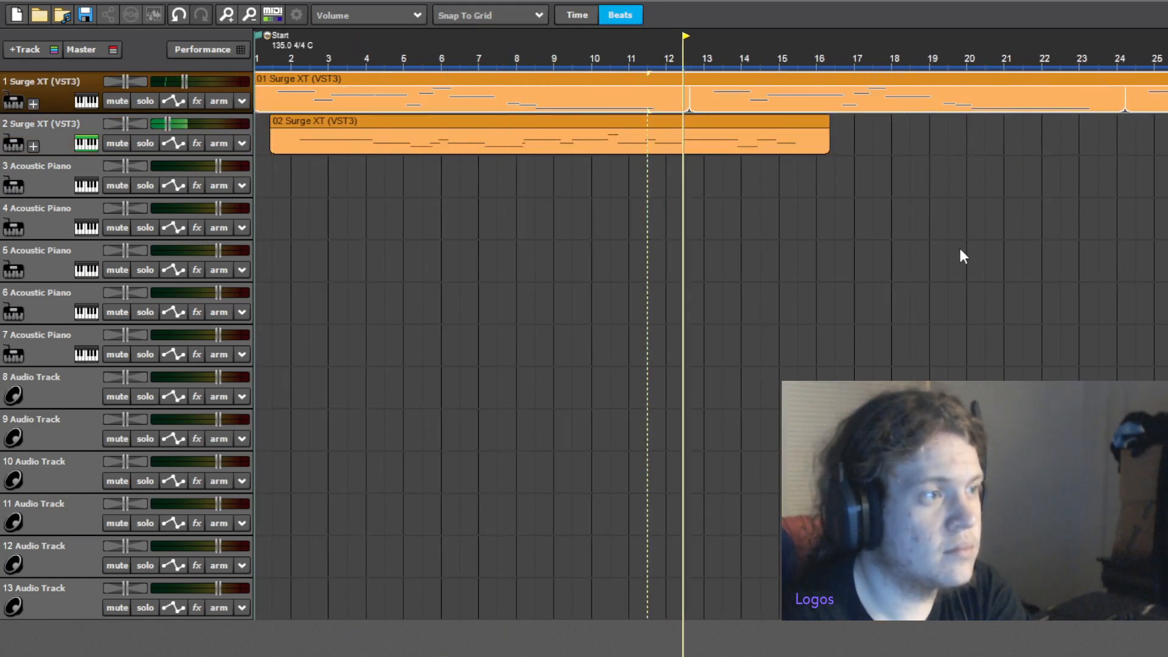
scroll(773, 267, down, 2)
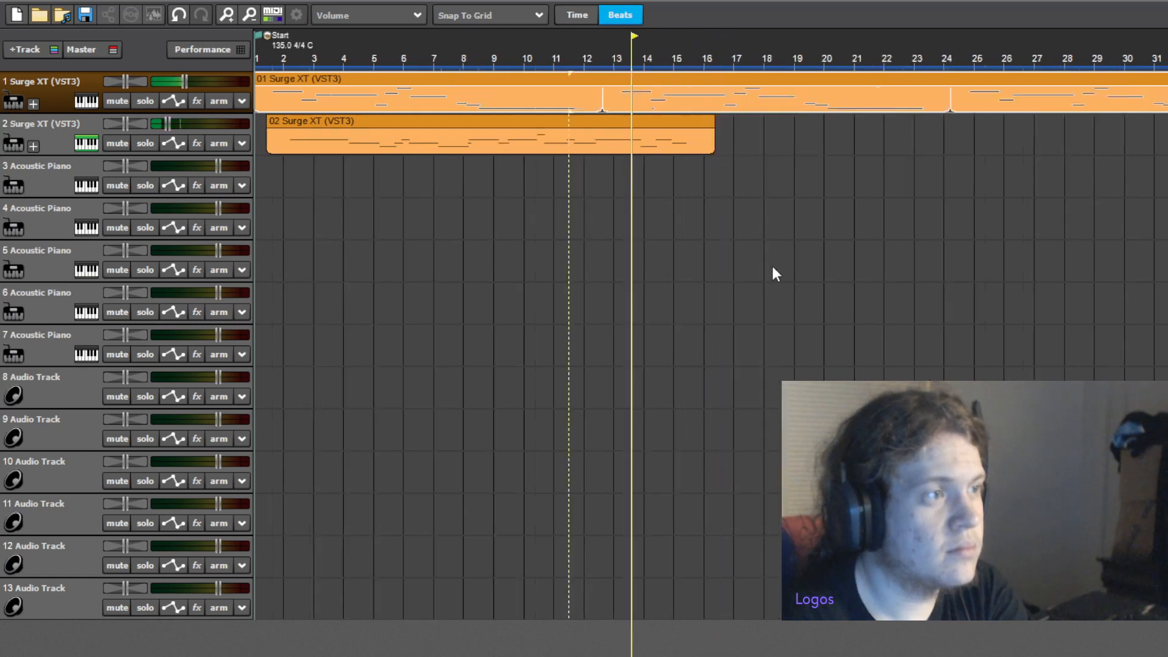
Trim the second track's clip so it runs from bar 2 to about bar 16
drag(635, 119, 744, 124)
scroll(669, 132, up, 4)
scroll(642, 135, down, 3)
drag(271, 162, 292, 133)
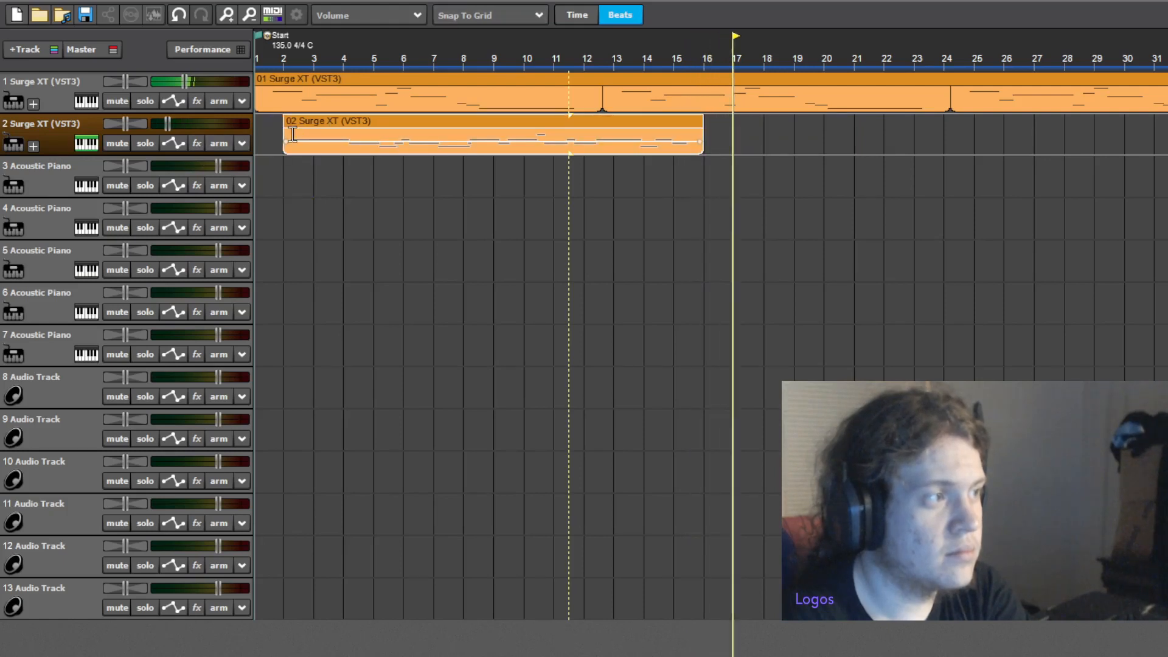
Stop playback and trim the second track's clip to start just after bar 2 and end at about bar 15.5
scroll(317, 137, up, 5)
scroll(332, 134, down, 6)
key(space)
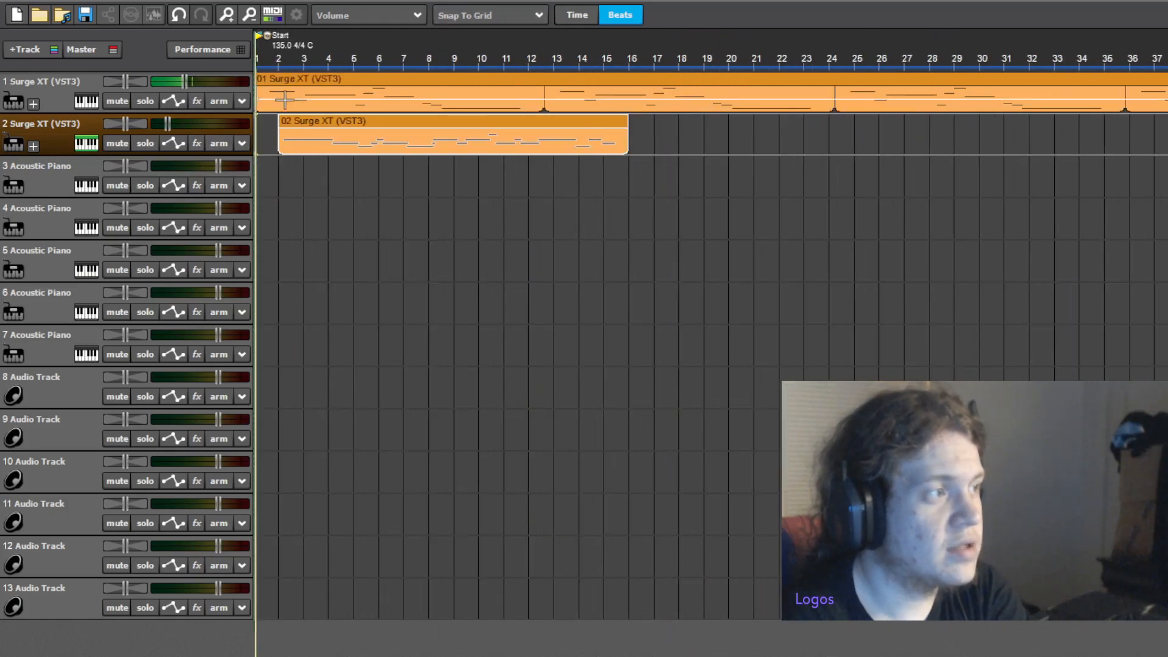
scroll(396, 118, up, 5)
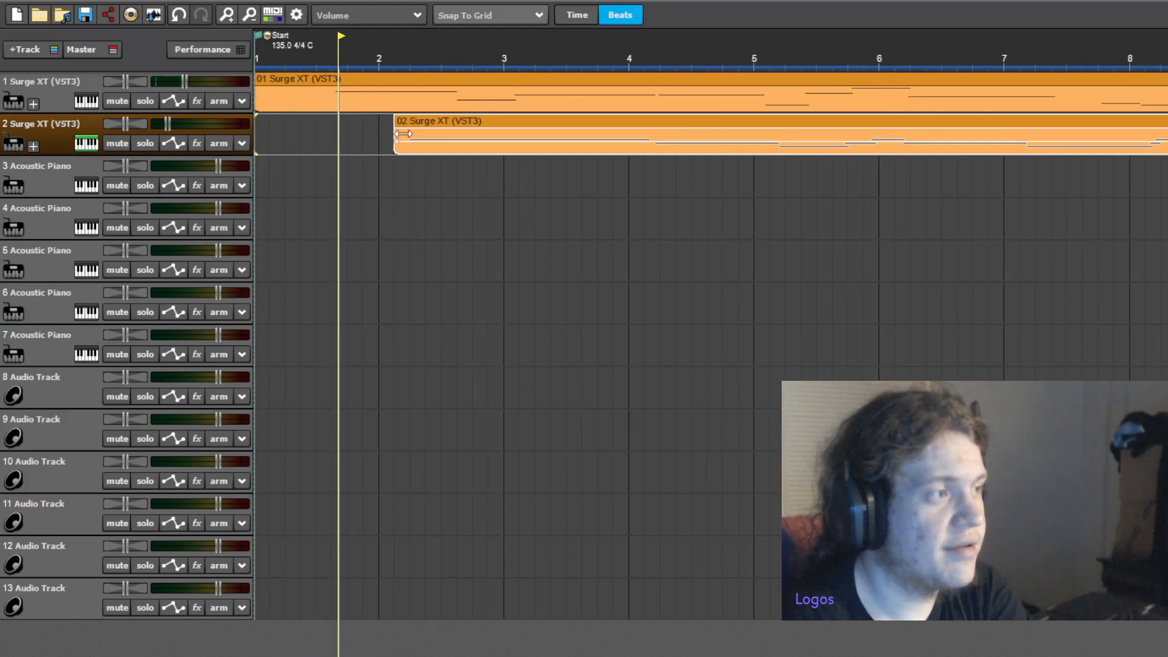
scroll(1005, 148, down, 3)
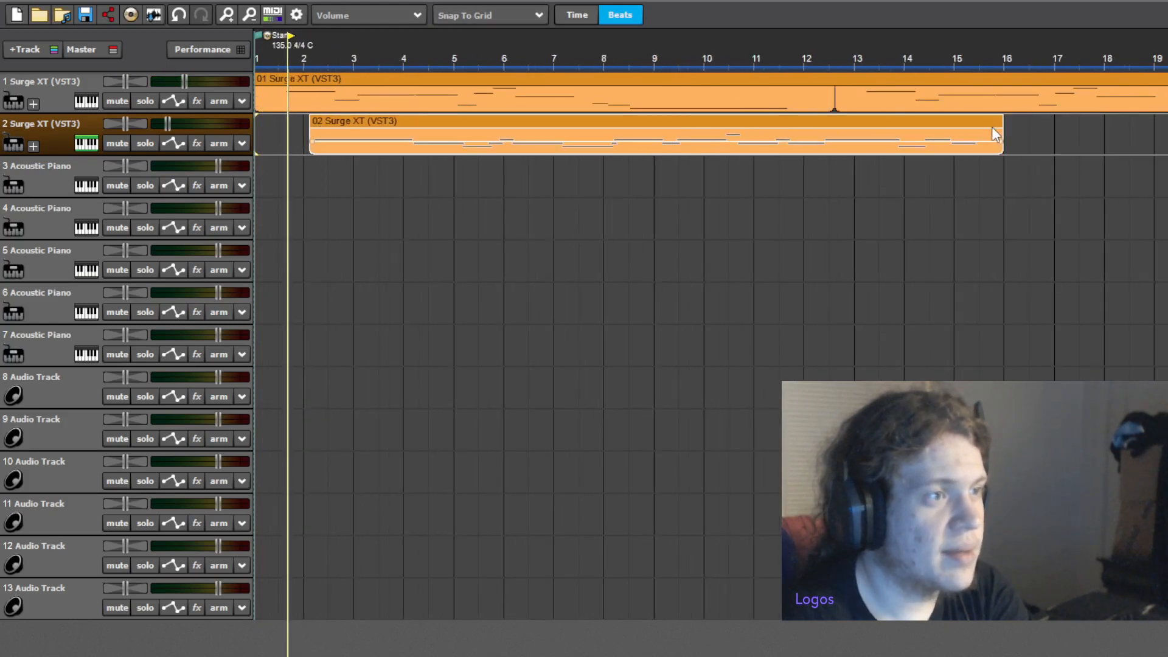
drag(996, 120, 967, 120)
Loop the second track's trimmed clip out to about bar 31
click(906, 168)
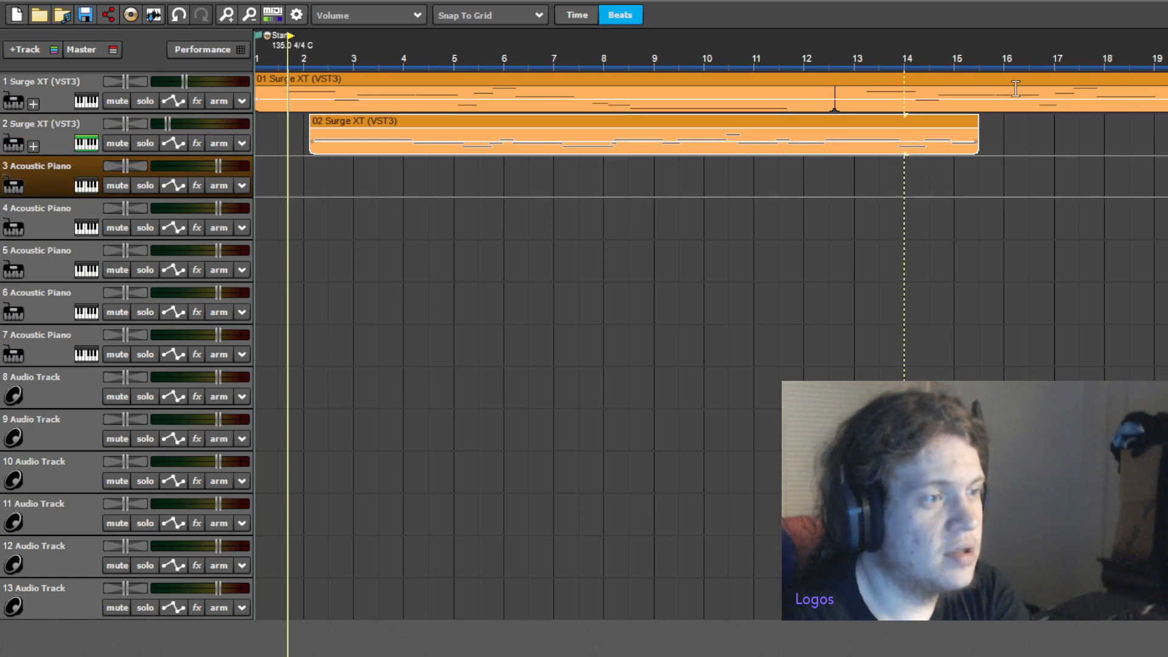
drag(990, 135, 1165, 135)
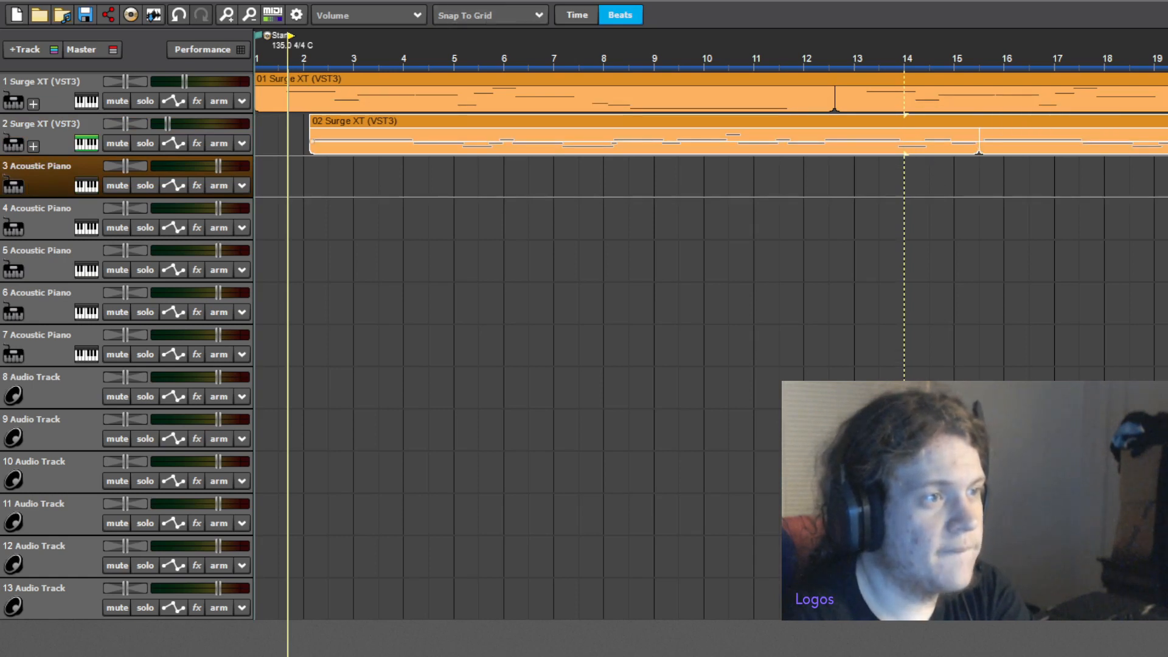
scroll(666, 200, down, 3)
Play both tracks from about bar 14 and examine the join between the second track's loops
key(space)
click(443, 60)
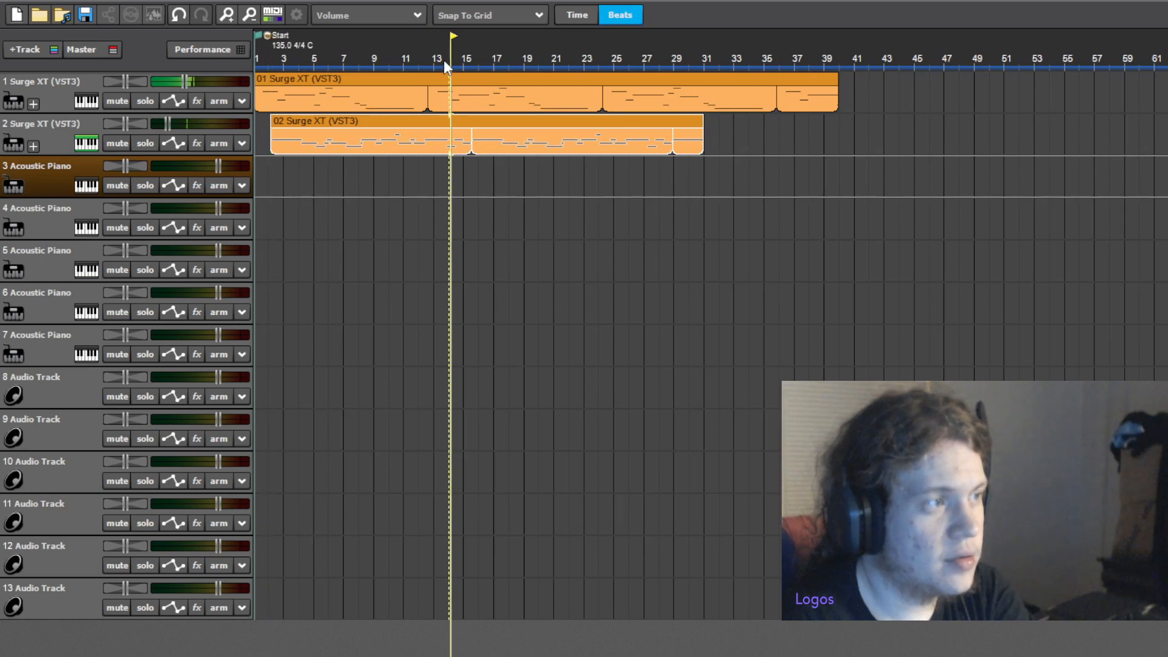
scroll(446, 183, up, 3)
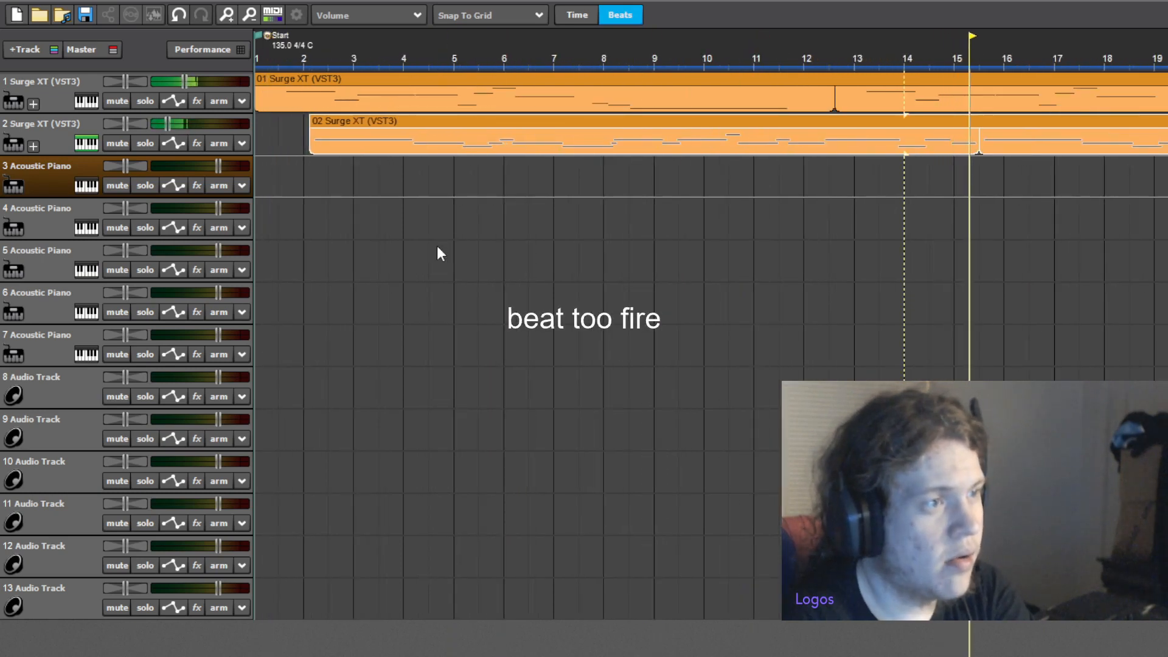
scroll(432, 247, down, 2)
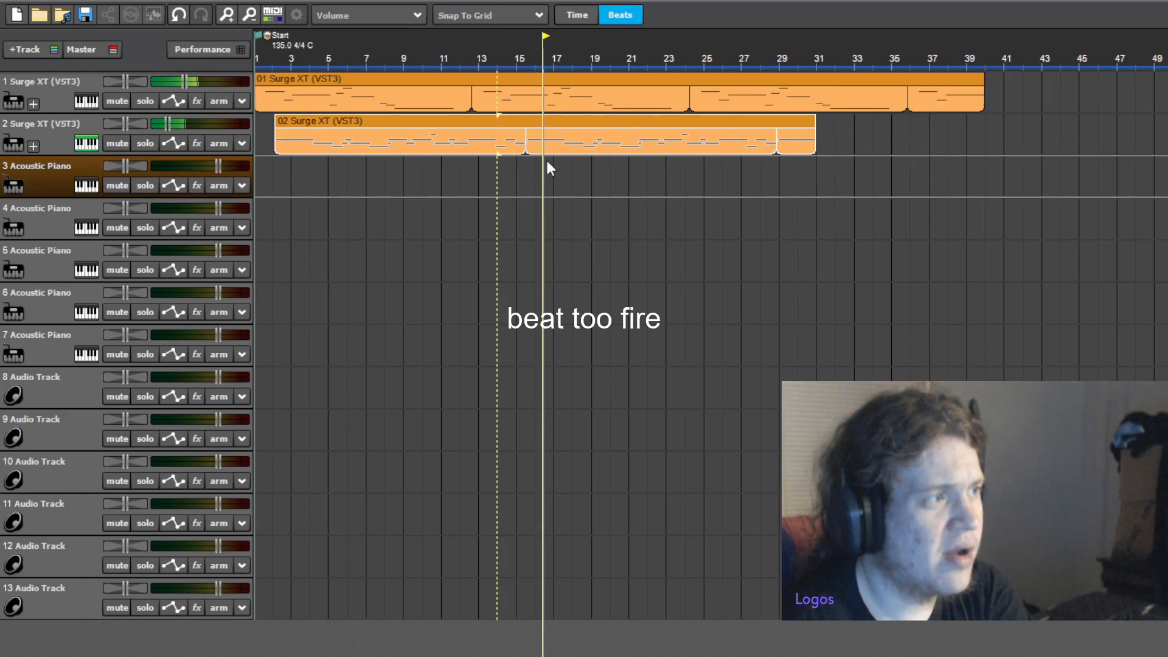
scroll(609, 201, up, 4)
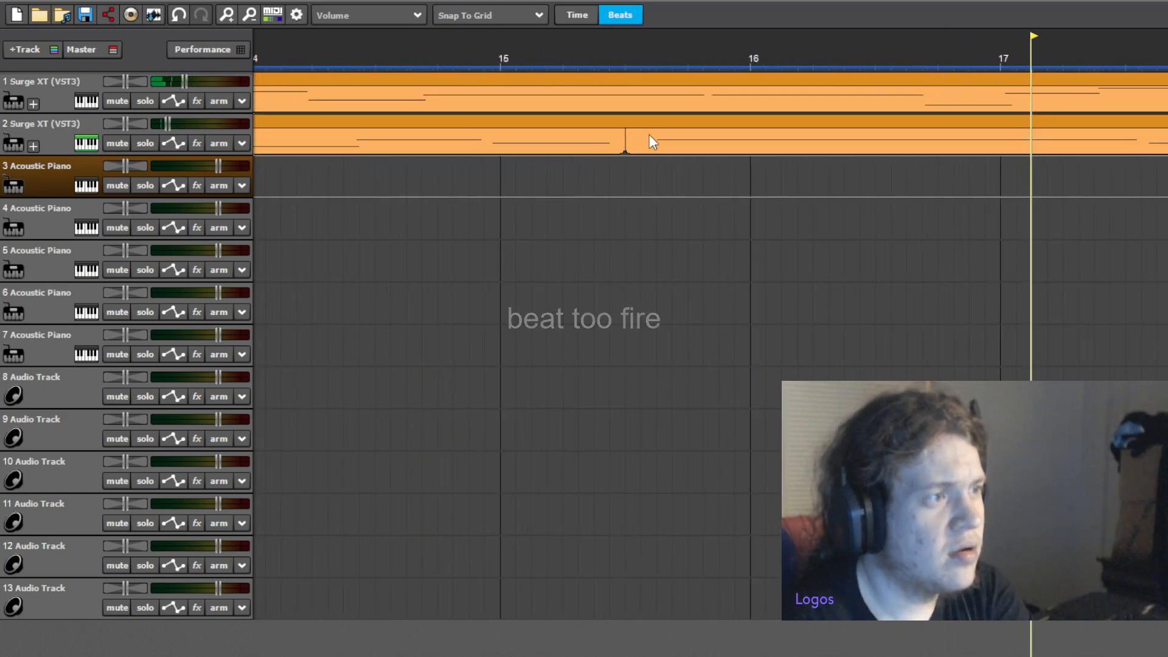
scroll(791, 140, down, 5)
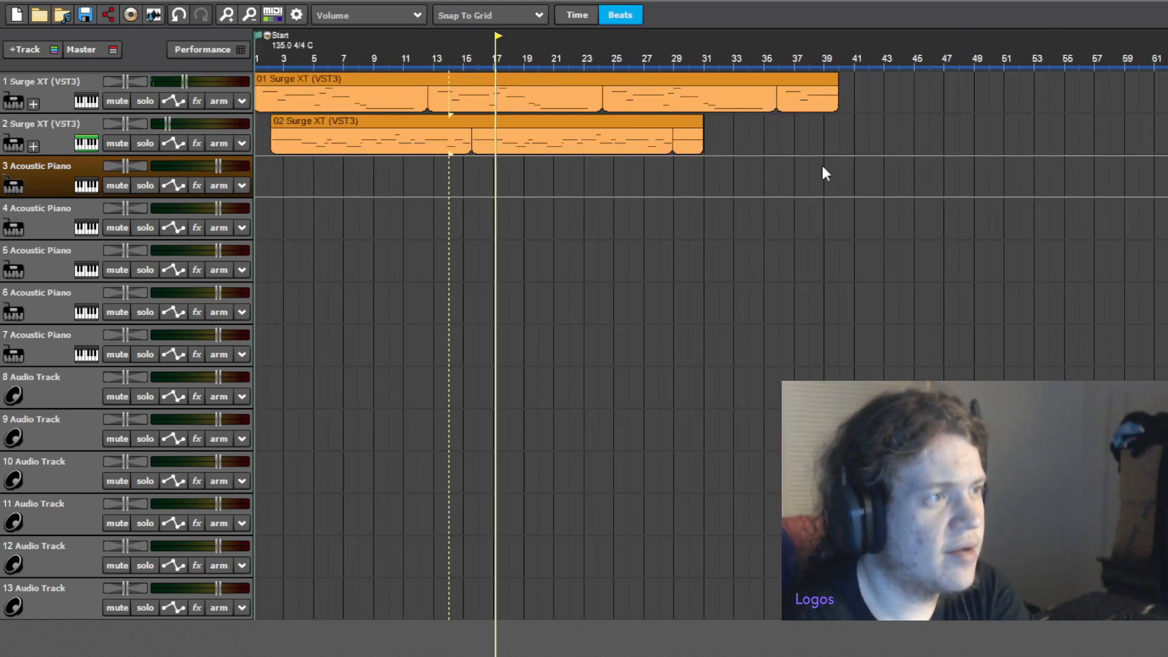
Undo the second track's looping and trim its clip to start at about bar 2.25
click(184, 14)
scroll(381, 172, up, 5)
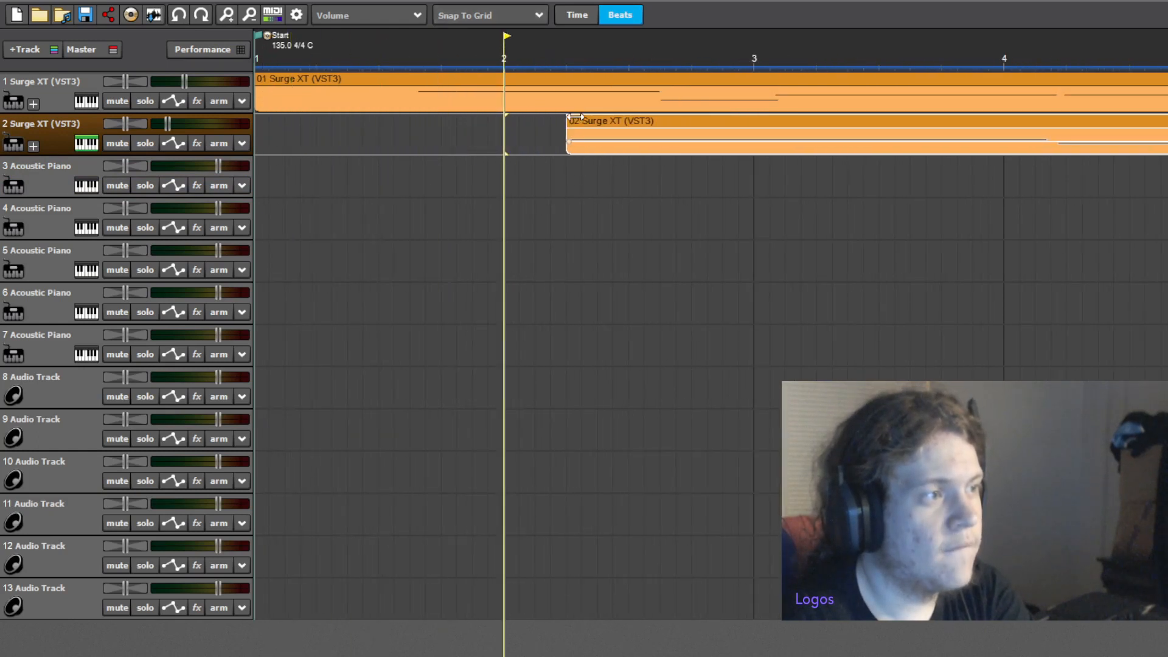
click(575, 116)
scroll(728, 71, down, 4)
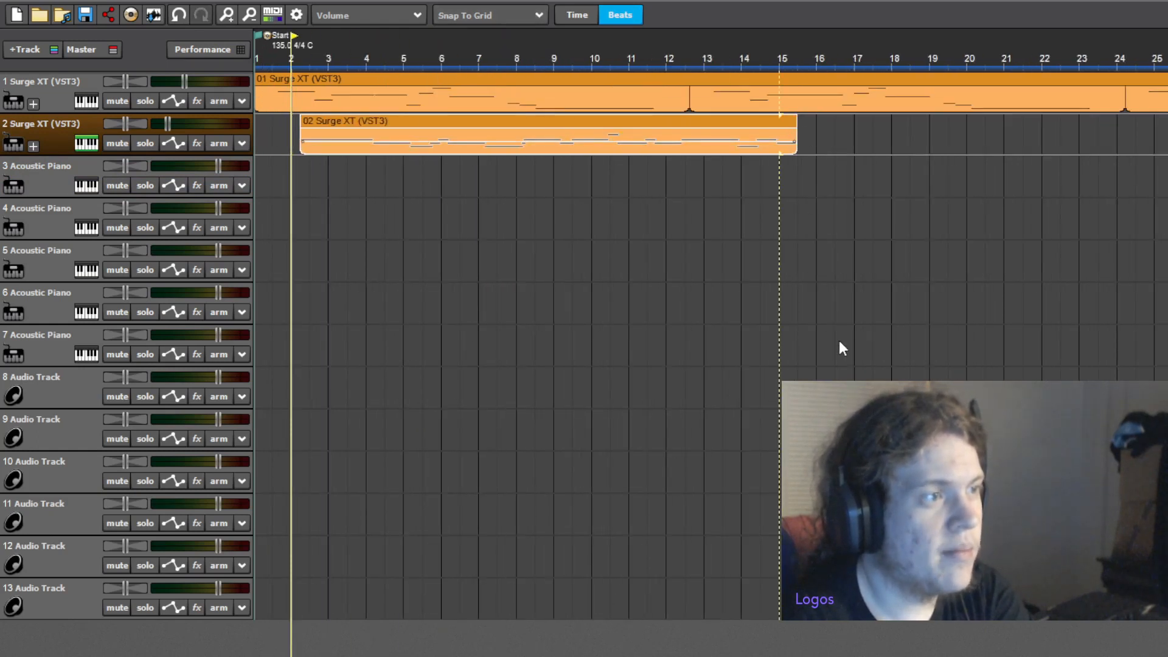
scroll(761, 196, down, 4)
key(space)
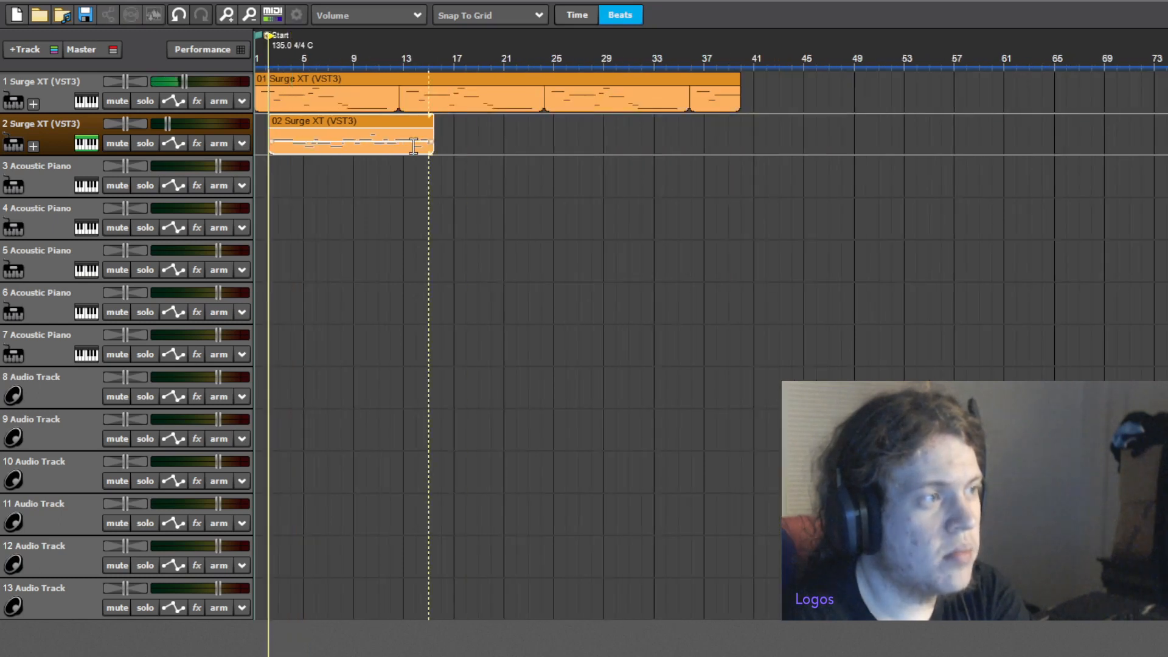
Loop the second track's clip out to about bar 38 and play the join between its loops from bar 14
drag(427, 136, 716, 136)
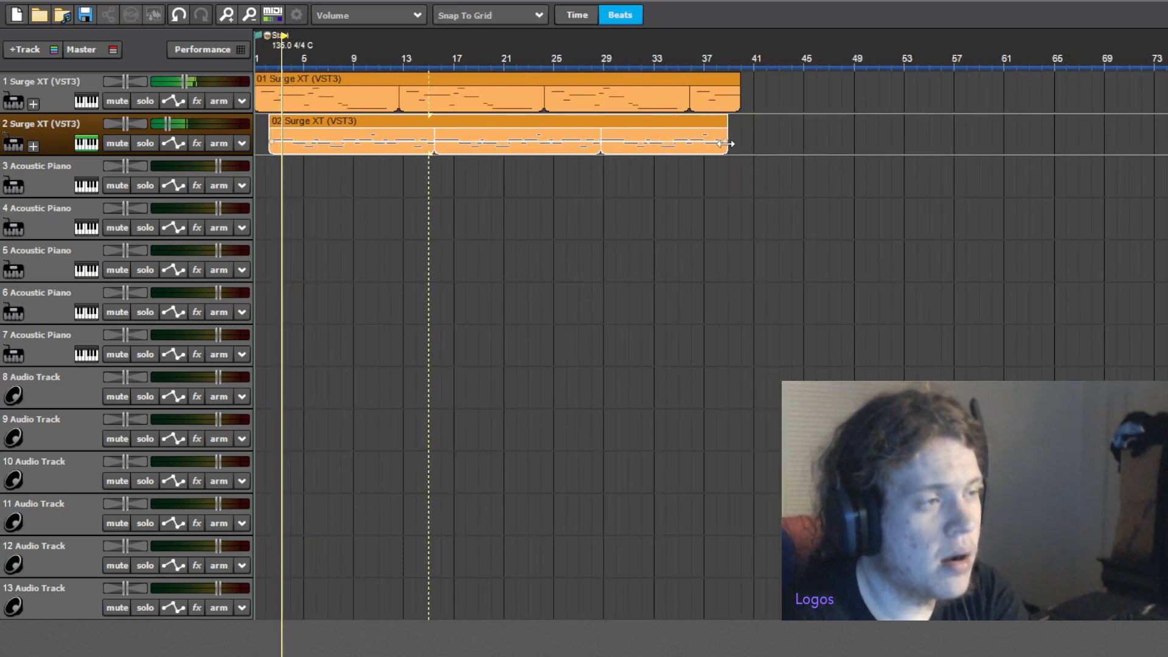
scroll(415, 50, up, 5)
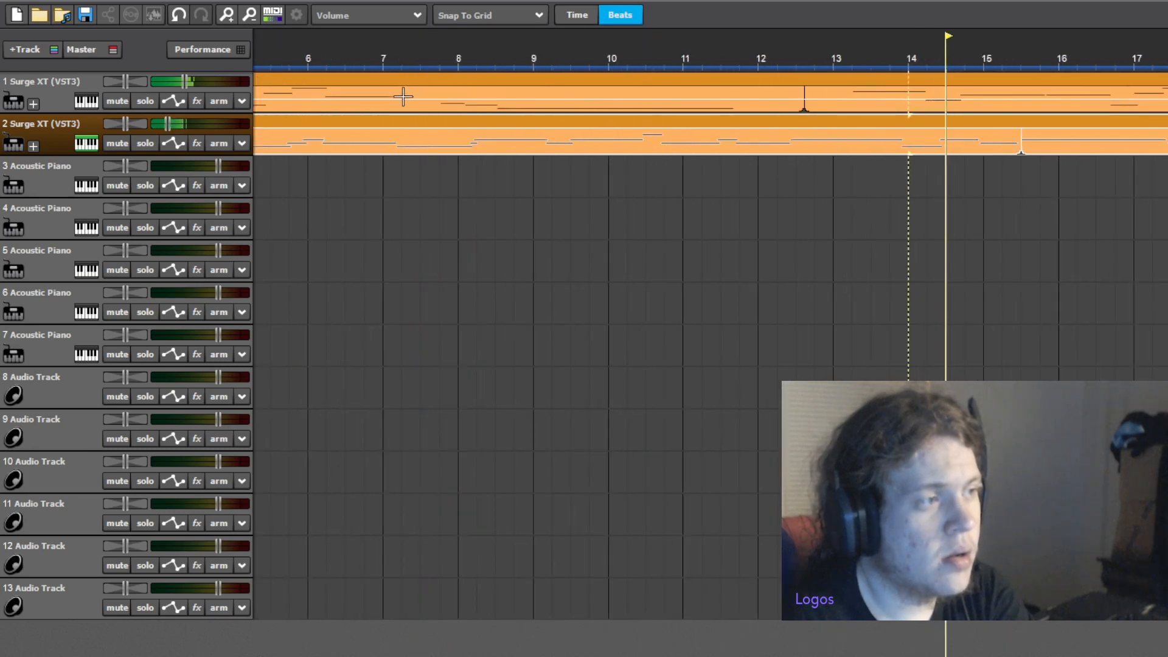
scroll(396, 109, down, 5)
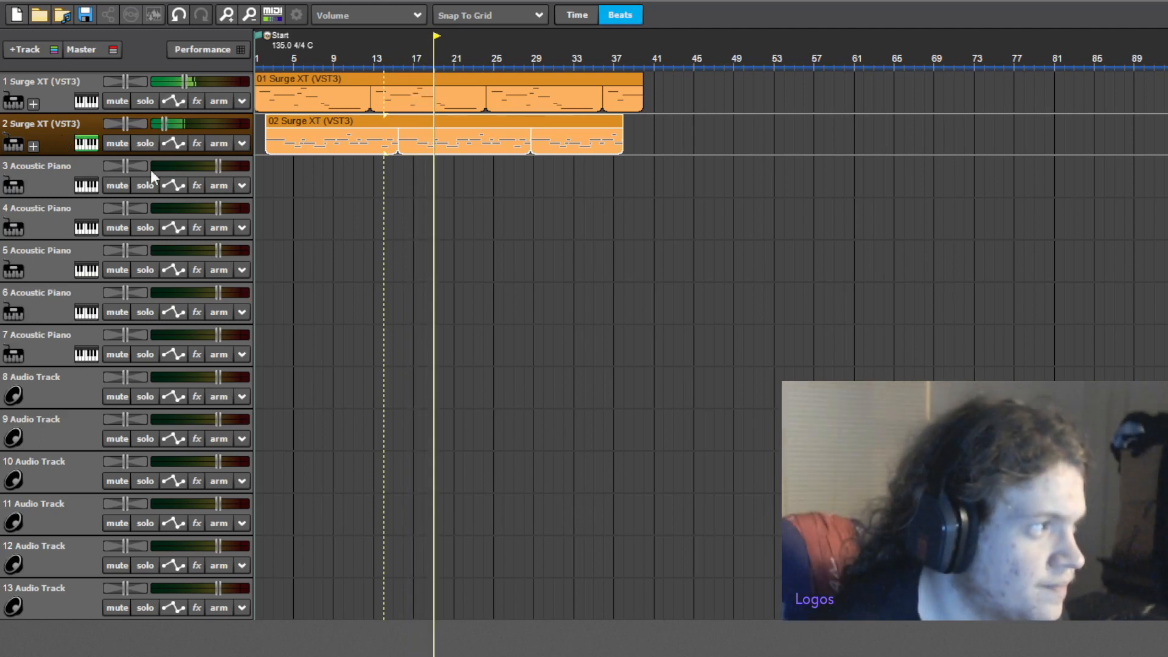
Duplicate the second Surge XT track and delete the copied clip from the new third track
key(super+Down)
key(super+Up)
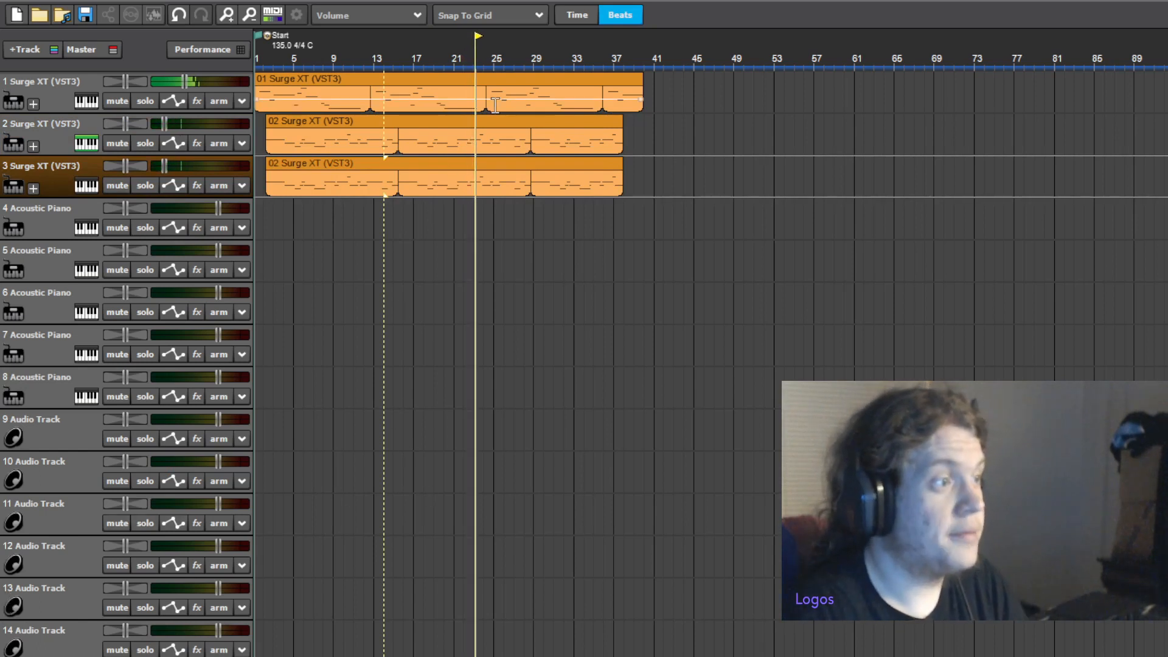
click(454, 184)
key(Delete)
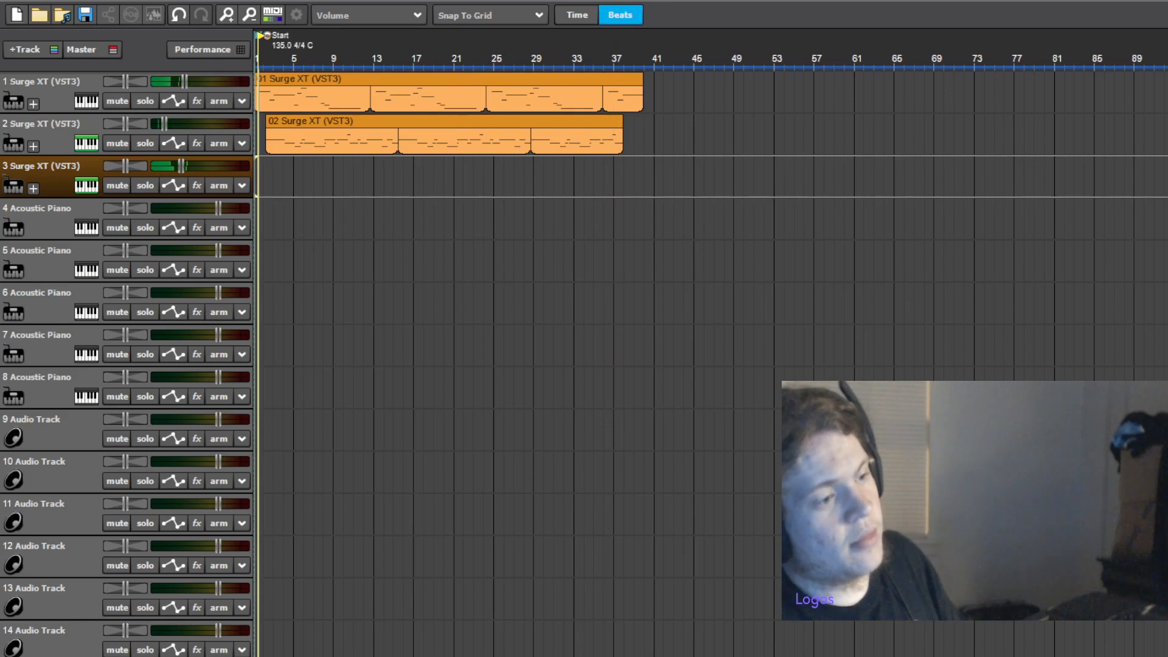
Record a melody on the third track up to about bar 20 and play it back from bar 2
key(r)
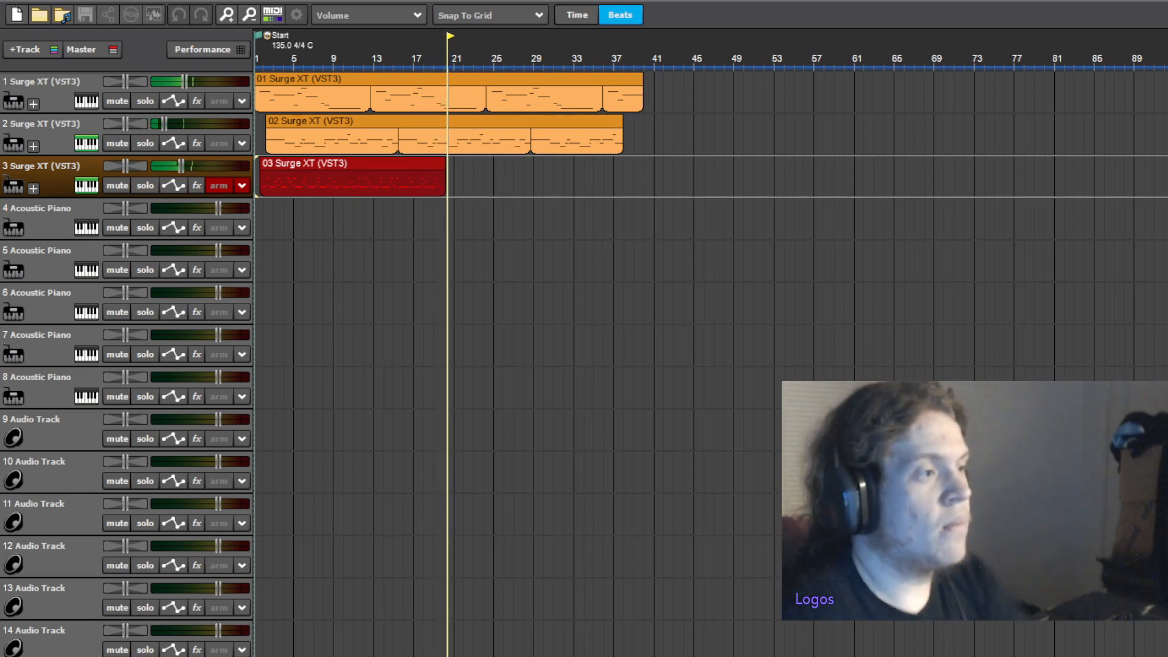
key(space)
click(261, 62)
key(space)
scroll(263, 124, up, 2)
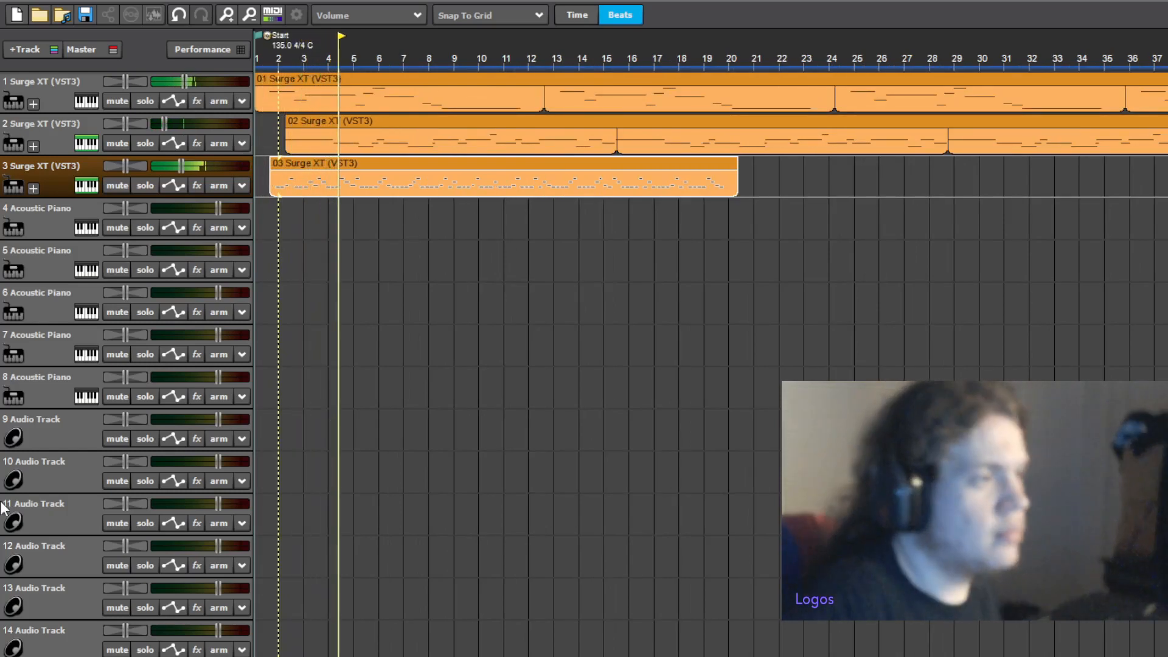
Enable an effect on the second track and lower that track's volume slightly
click(196, 143)
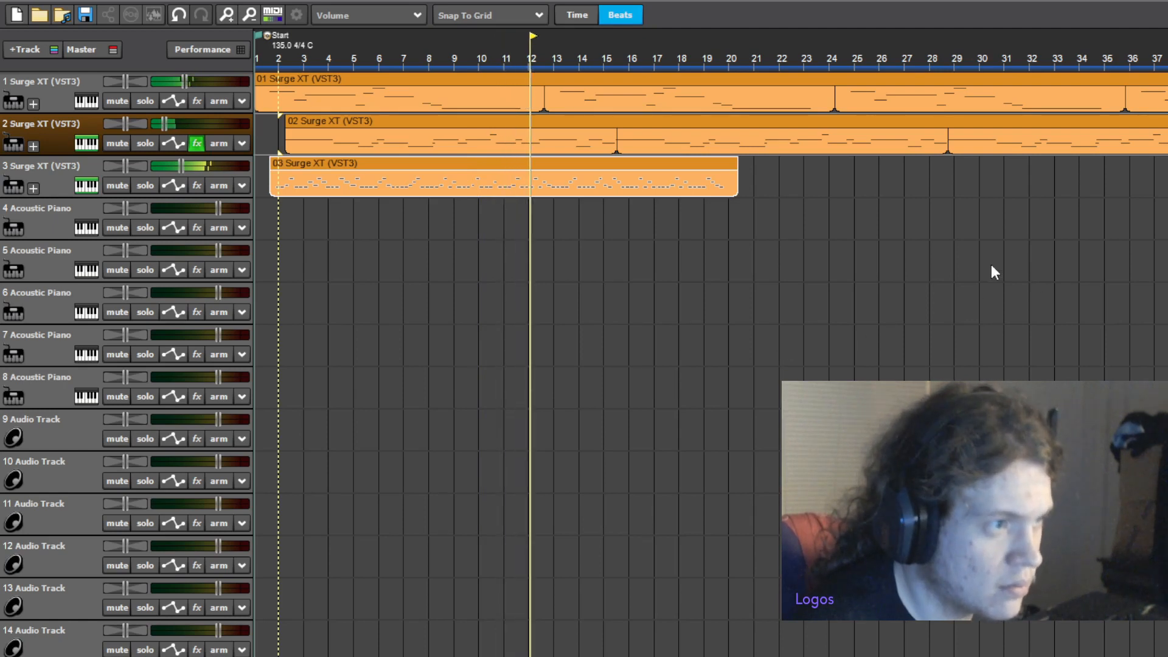
click(1089, 117)
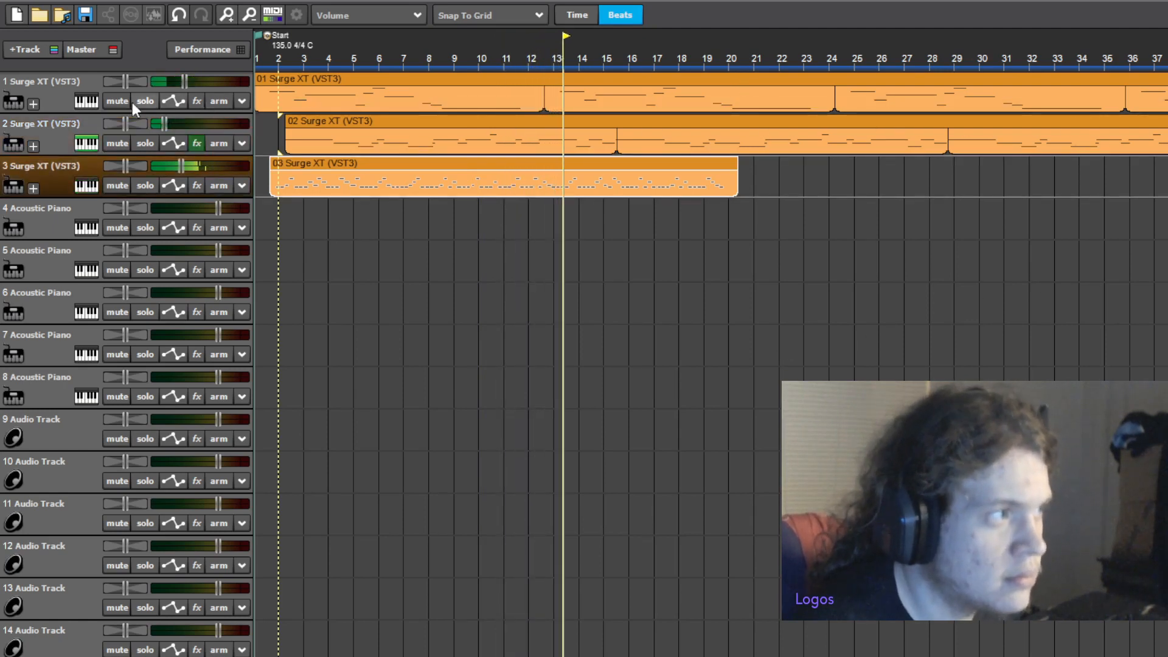
click(156, 126)
scroll(656, 163, up, 1)
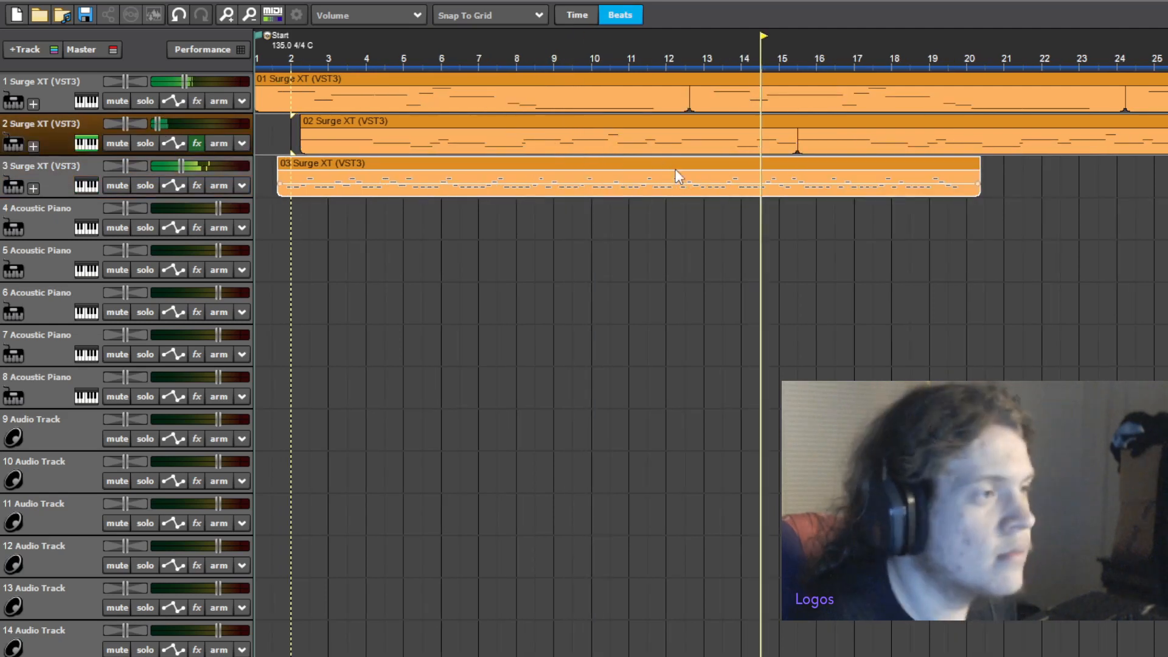
Try looping the third track's clip out to about bar 38, check the join and undo the looping
scroll(678, 177, down, 2)
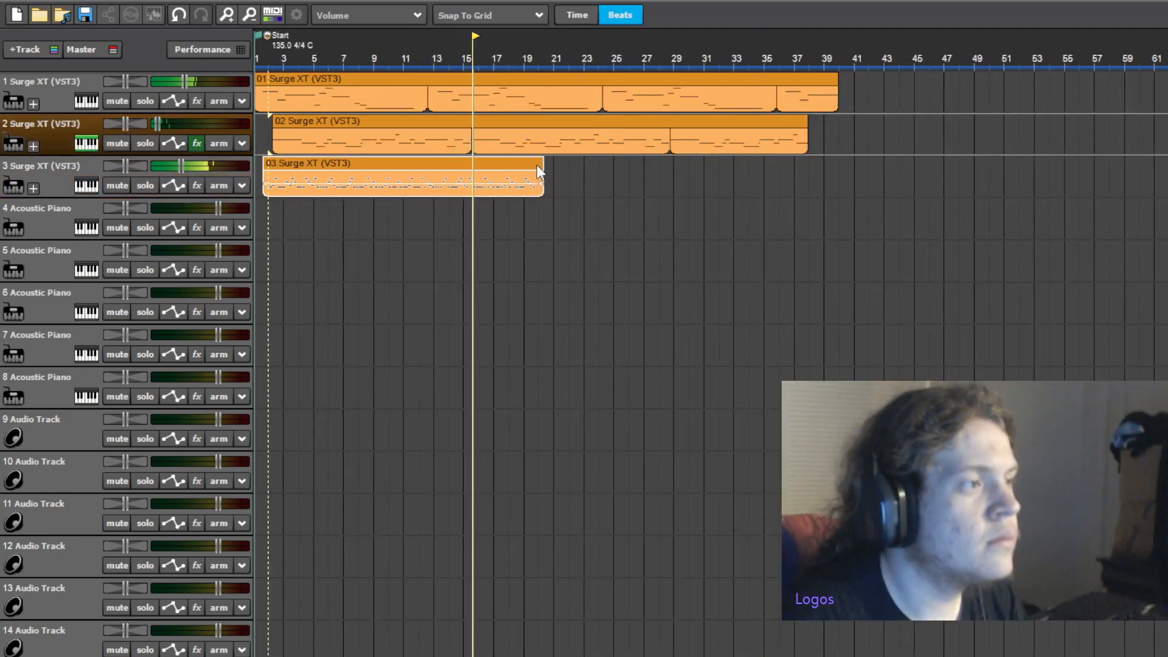
drag(543, 164, 806, 176)
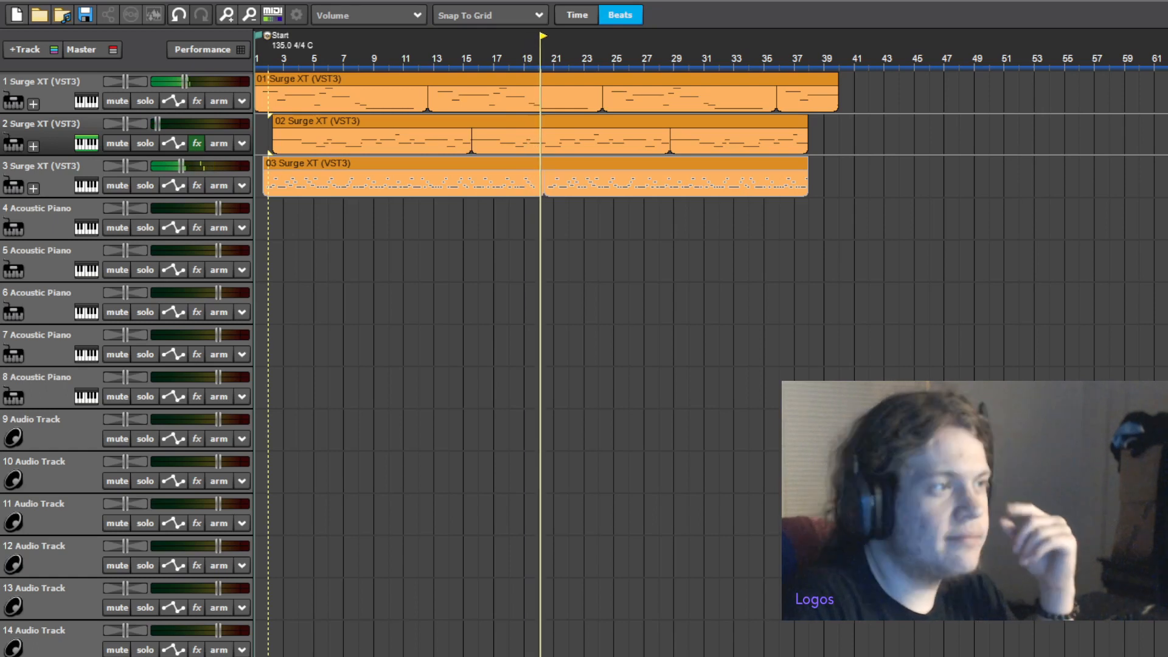
scroll(354, 165, down, 2)
scroll(373, 192, up, 1)
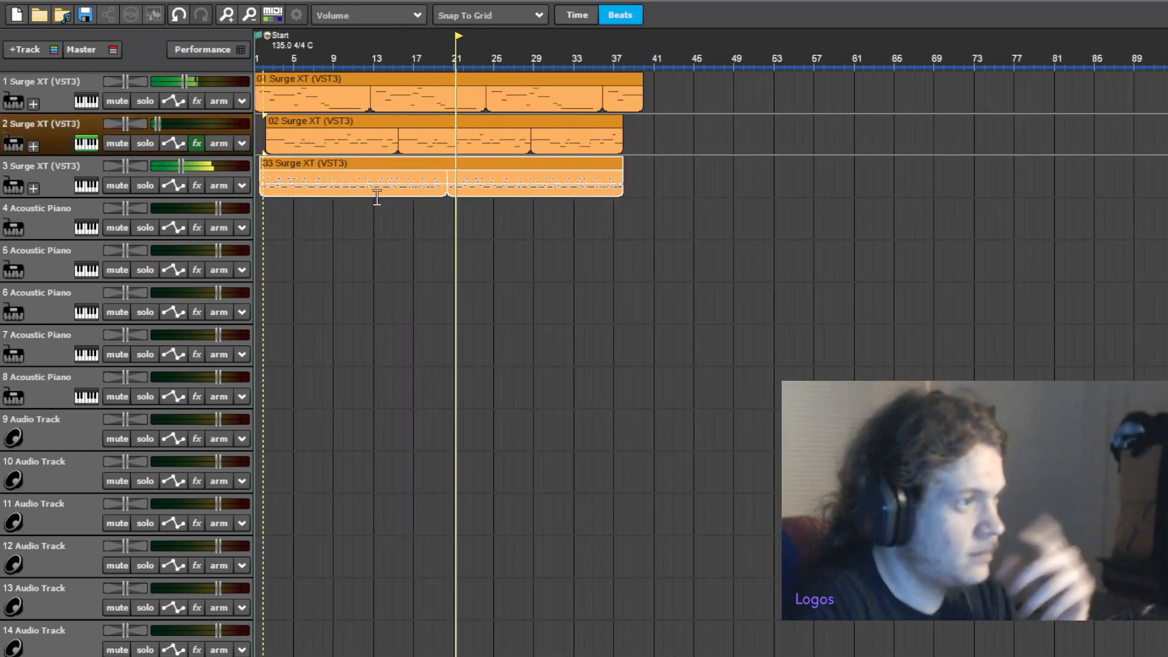
scroll(383, 183, up, 3)
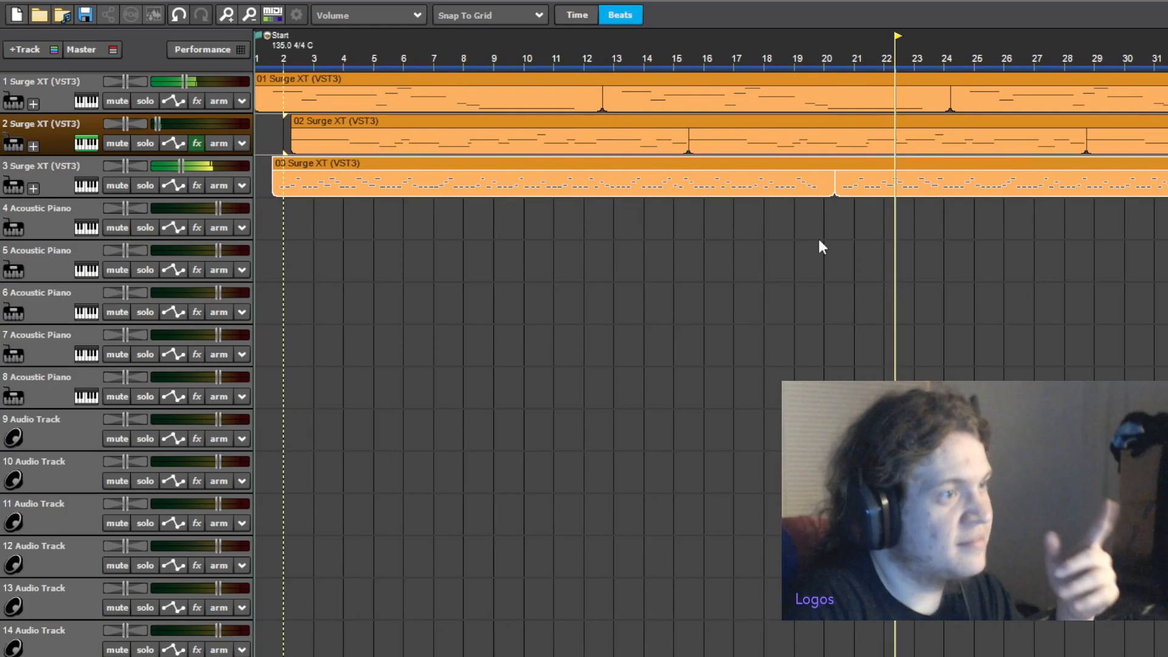
click(186, 16)
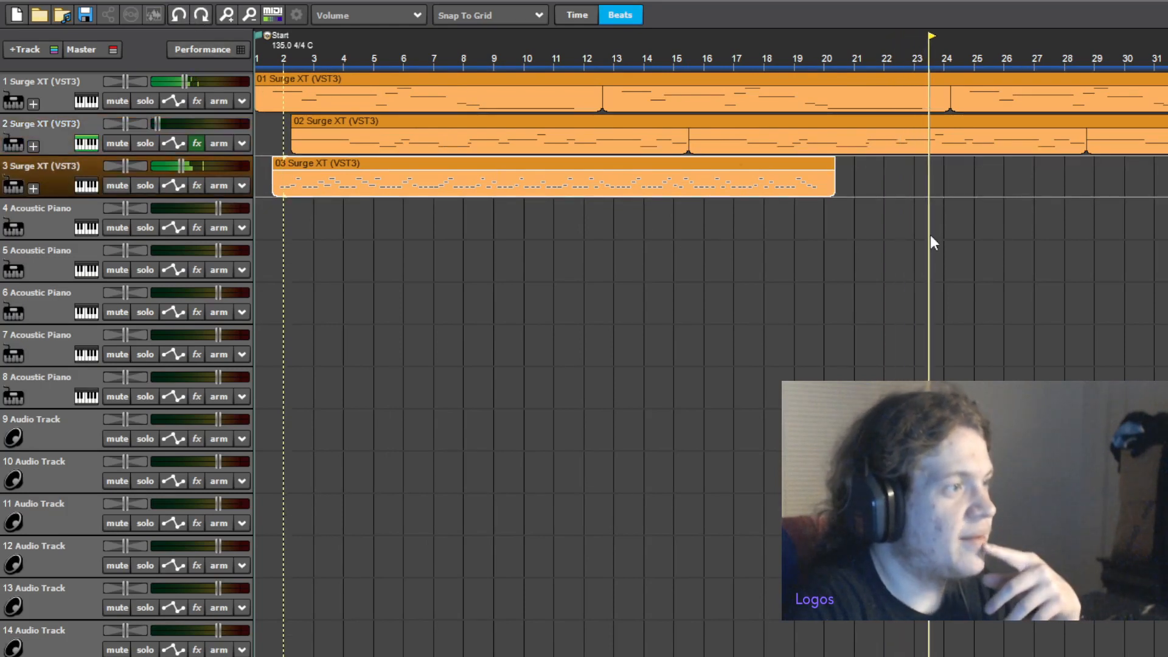
Play the third track's clip from bar 19 and trim its end to just before bar 20
scroll(1132, 158, up, 5)
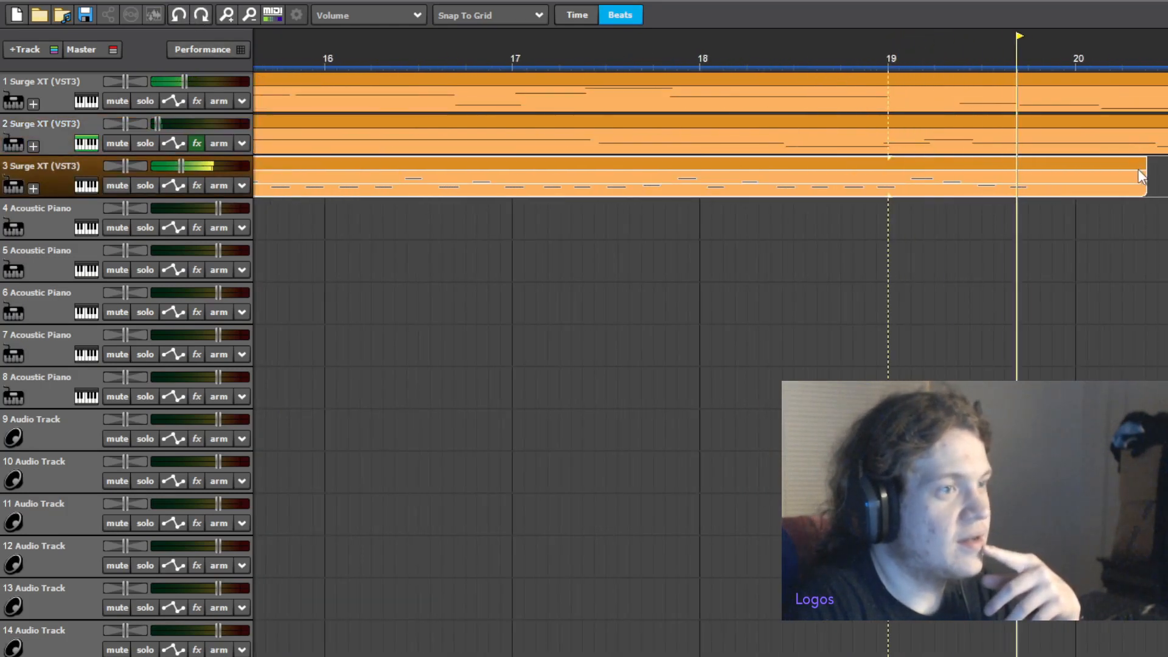
drag(1141, 176, 1063, 173)
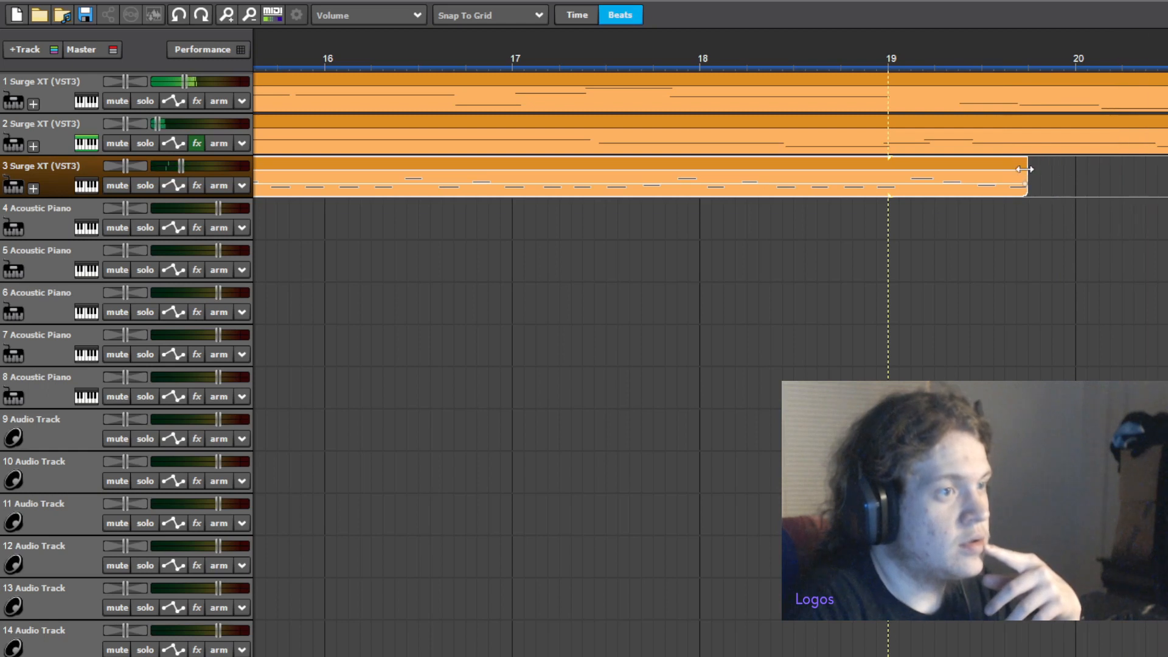
key(super+Down)
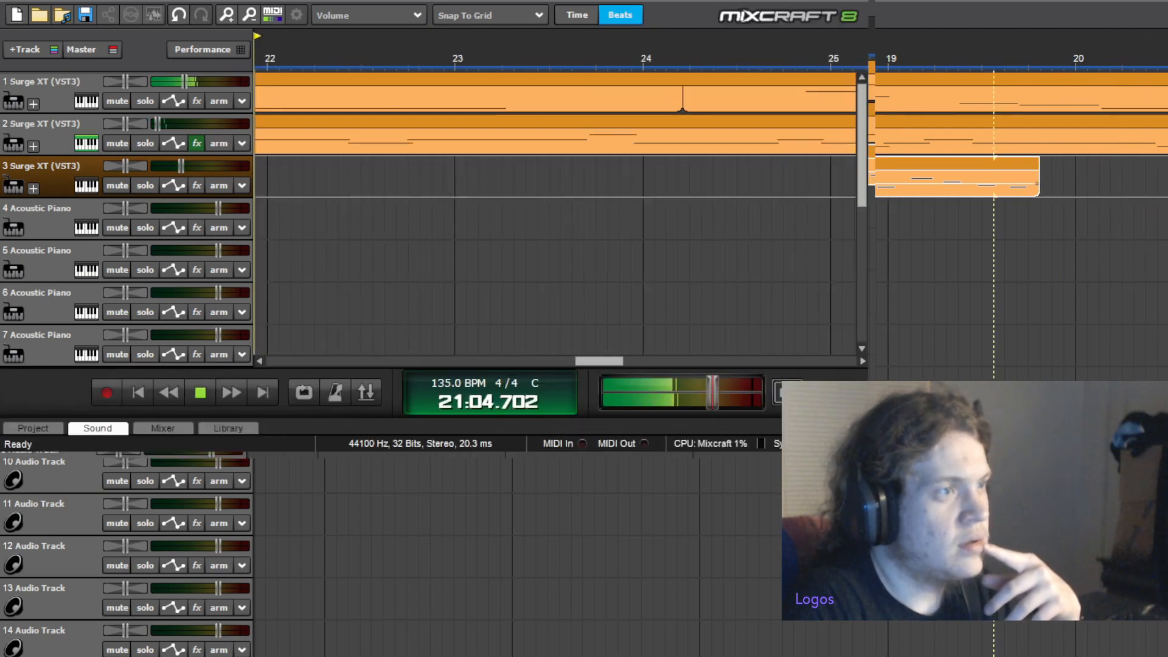
scroll(645, 164, down, 1)
key(super+Up)
scroll(579, 162, down, 5)
scroll(580, 162, down, 4)
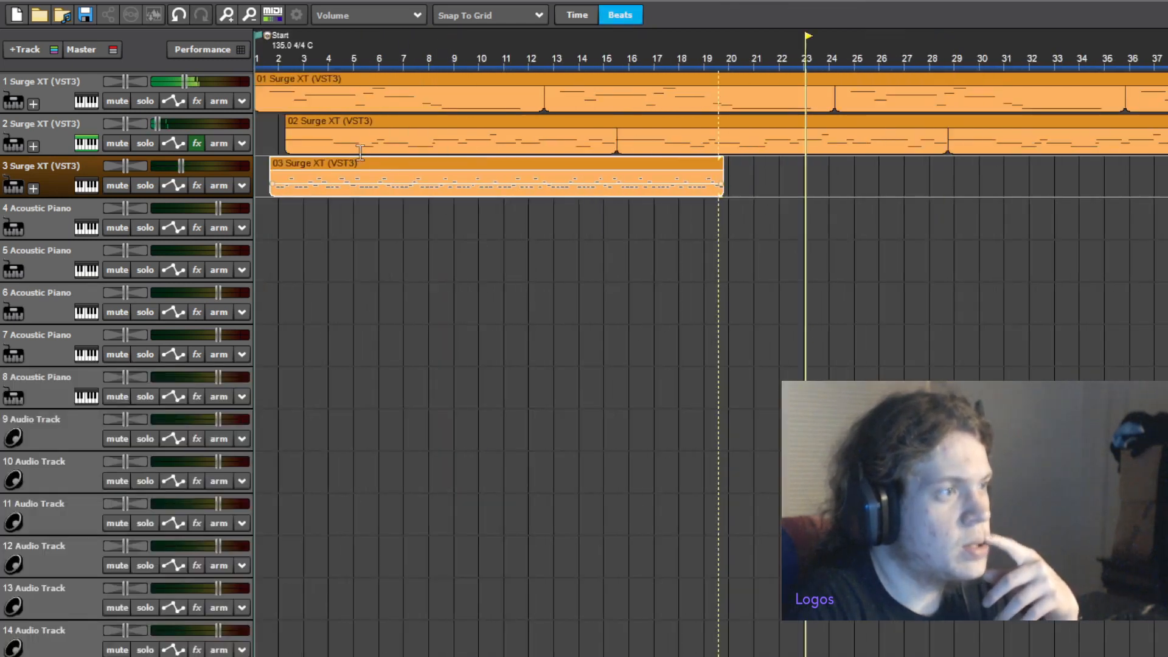
Play from bar 2 and trim the start of the third track's clip to just before bar 2
click(279, 57)
scroll(285, 81, up, 9)
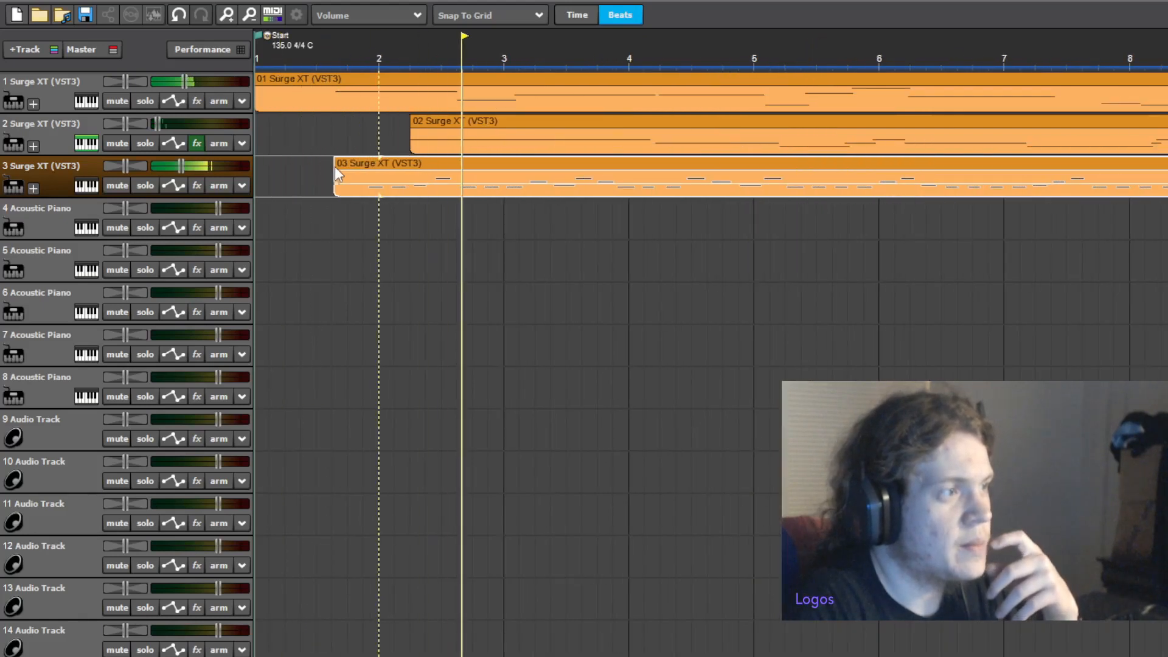
drag(335, 166, 363, 166)
scroll(1011, 249, down, 5)
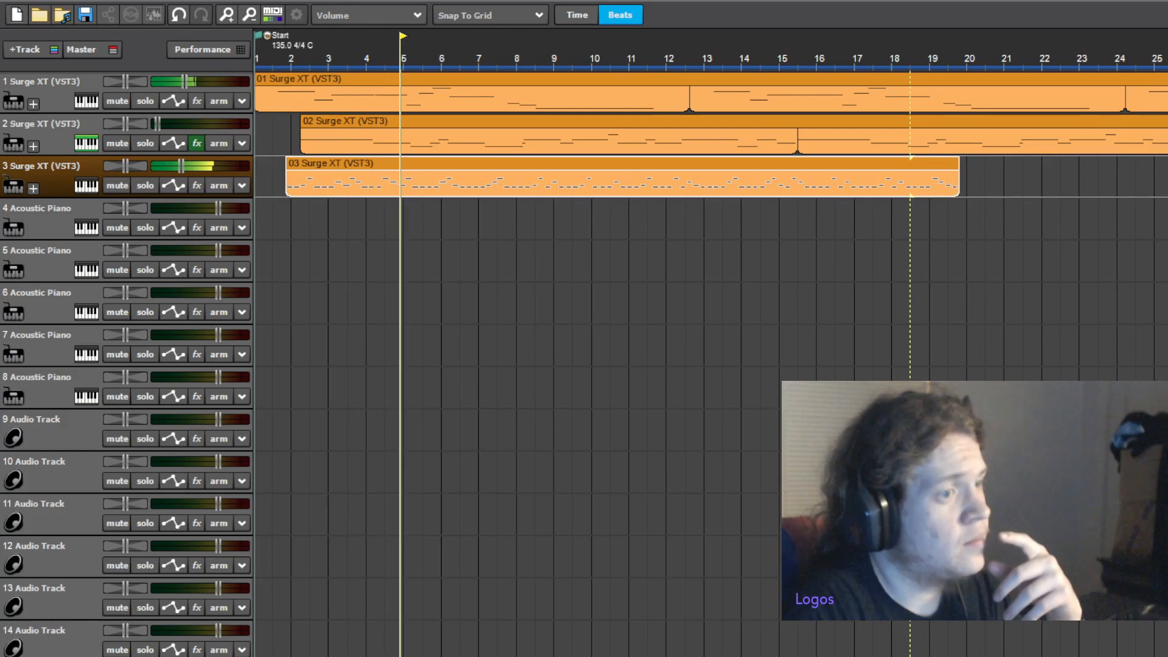
Loop the third track's trimmed clip out to about bar 30 and play the join from bar 19
drag(959, 175, 1166, 175)
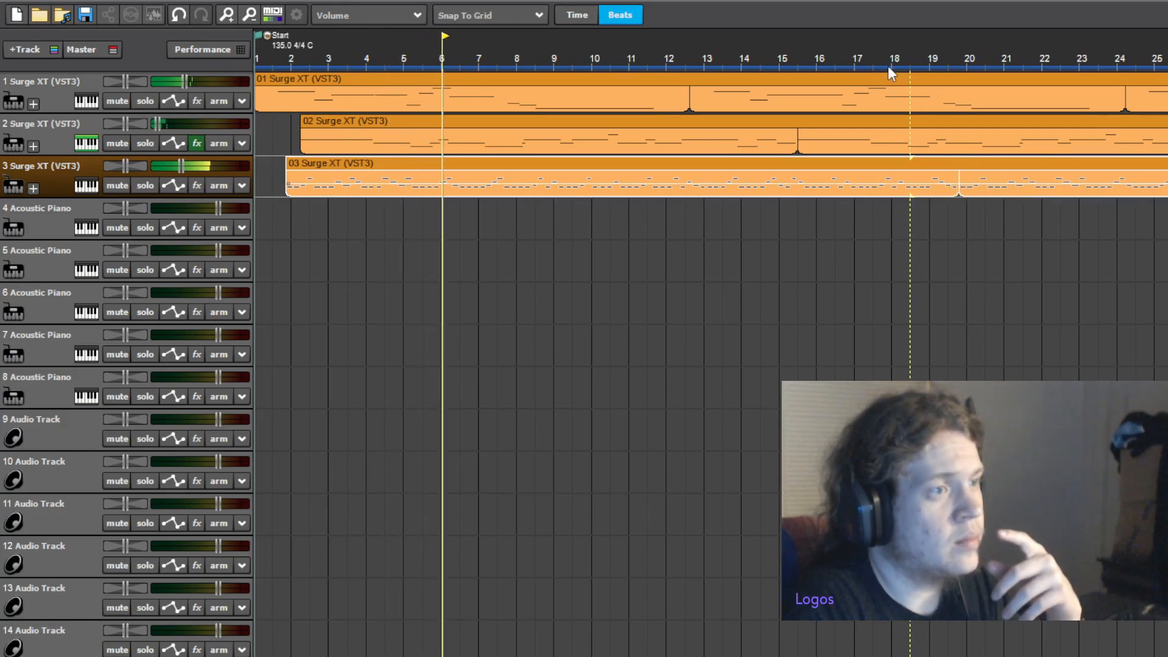
click(928, 54)
scroll(919, 67, up, 3)
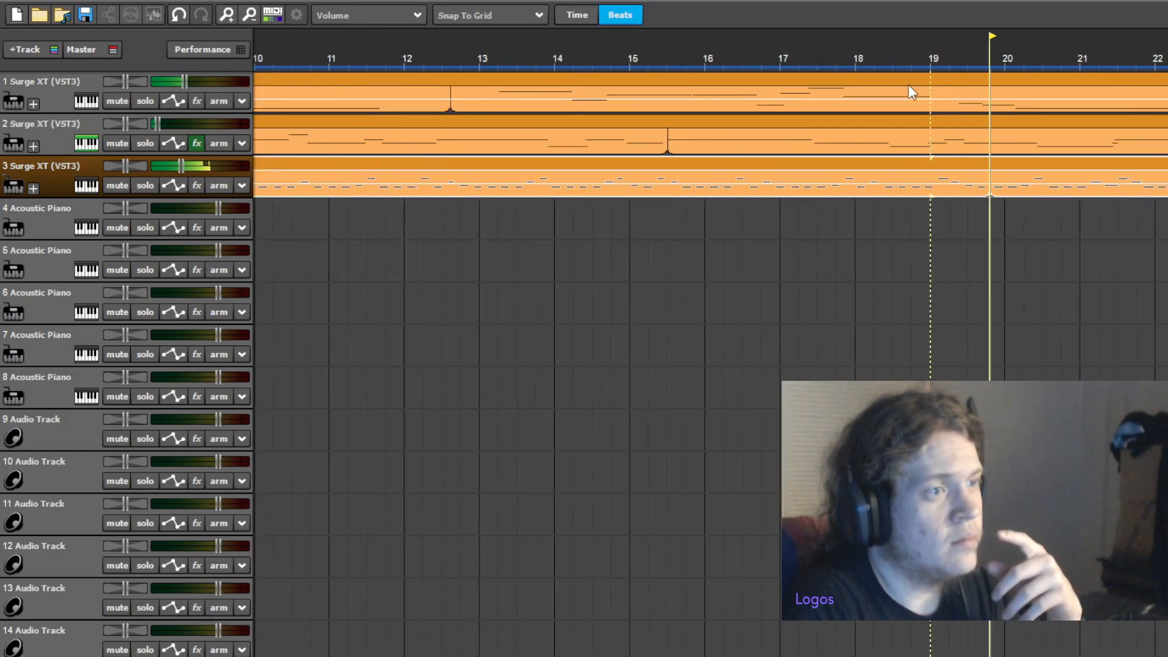
scroll(905, 100, down, 4)
scroll(952, 170, down, 6)
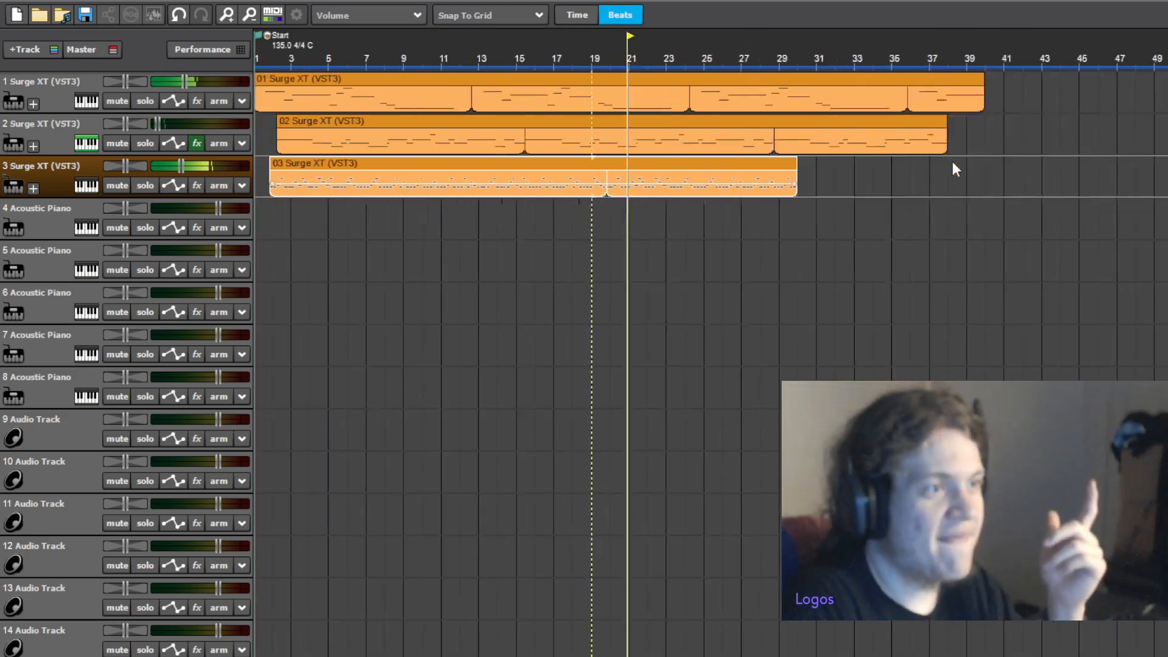
Switch the timeline ruler to time and extend the third track's loops to about 1:35, checking how they end
drag(615, 168, 854, 174)
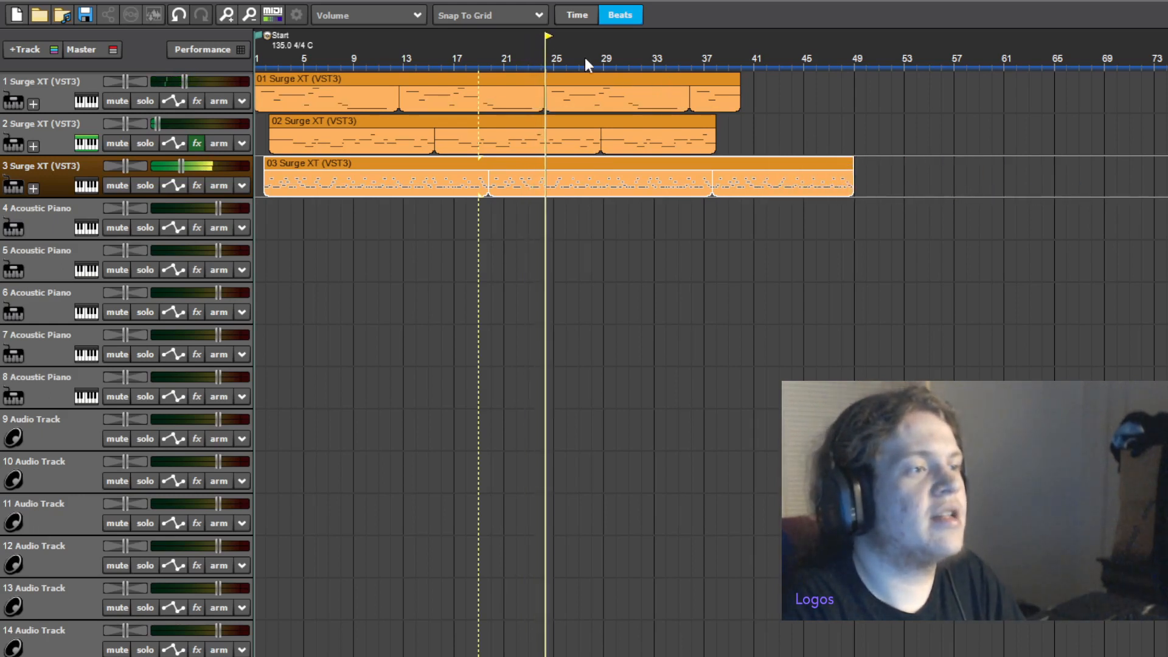
click(581, 13)
drag(853, 184, 922, 207)
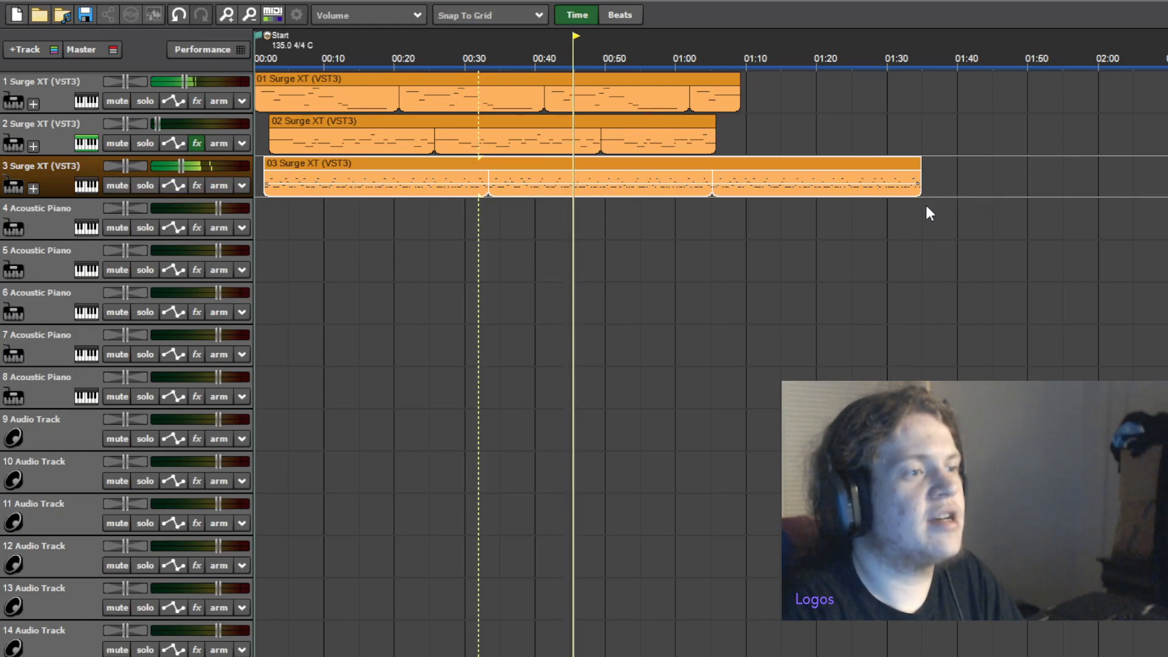
click(926, 206)
click(904, 116)
scroll(900, 117, up, 4)
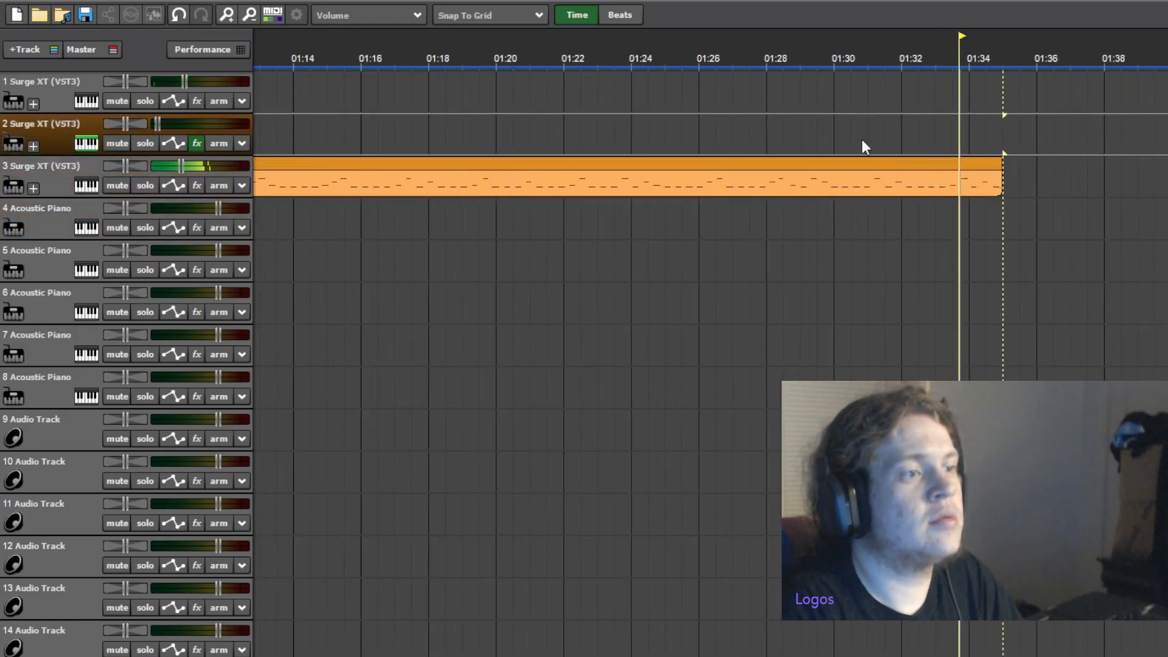
scroll(862, 140, down, 6)
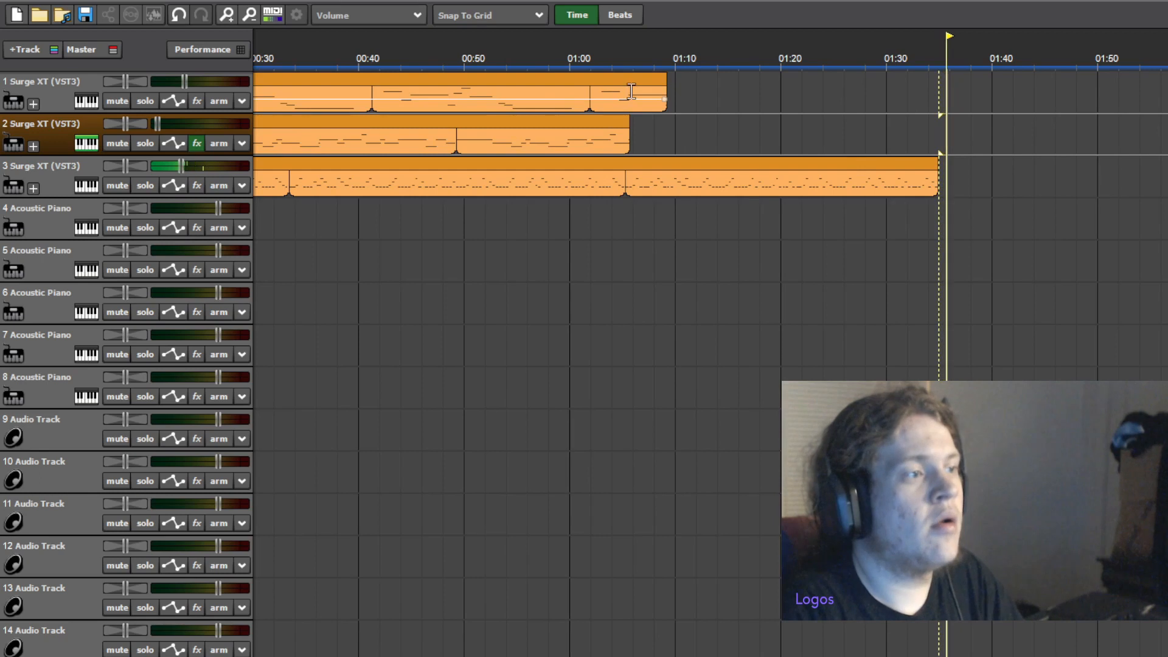
Extend the second track's looped clip to about 1:32
drag(529, 121, 634, 148)
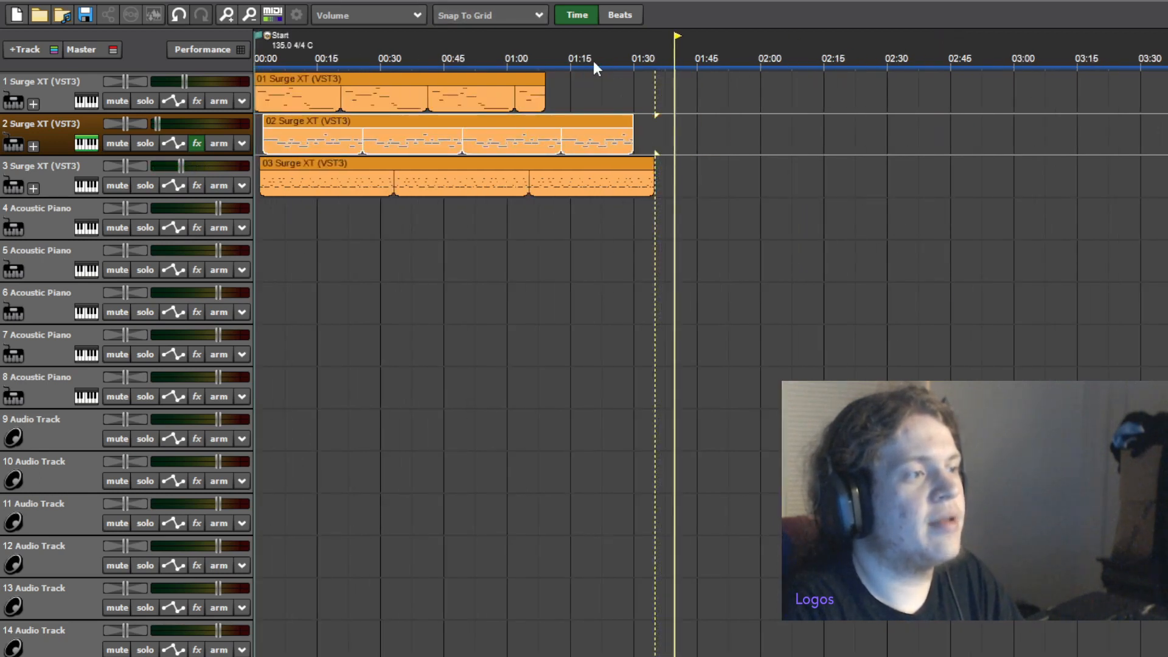
scroll(639, 99, up, 5)
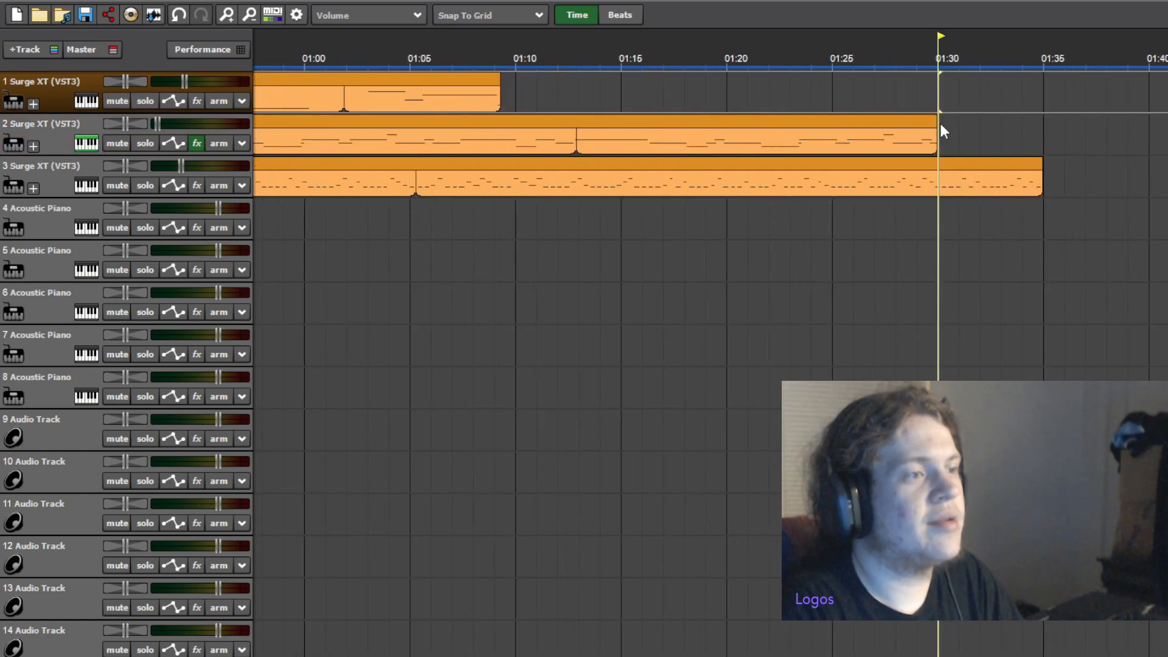
drag(936, 126, 996, 135)
scroll(812, 176, down, 1)
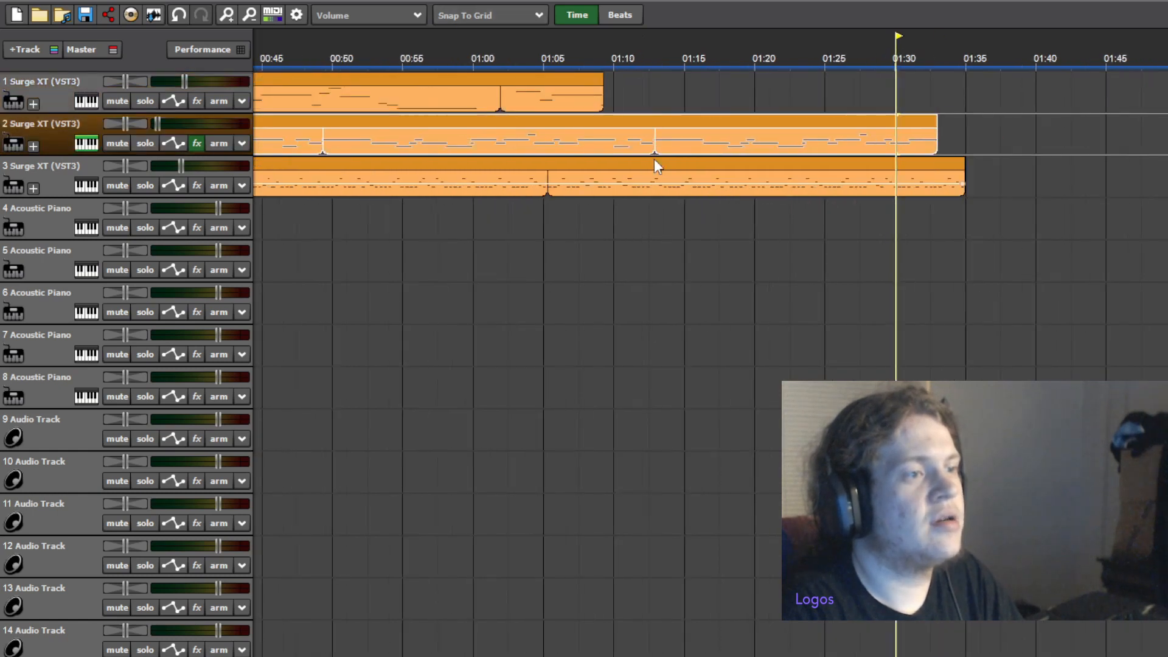
Extend the first track's looped clip past 1:45 and play all three tracks from about 1:32
drag(603, 88, 1164, 91)
click(914, 40)
key(space)
scroll(893, 169, up, 3)
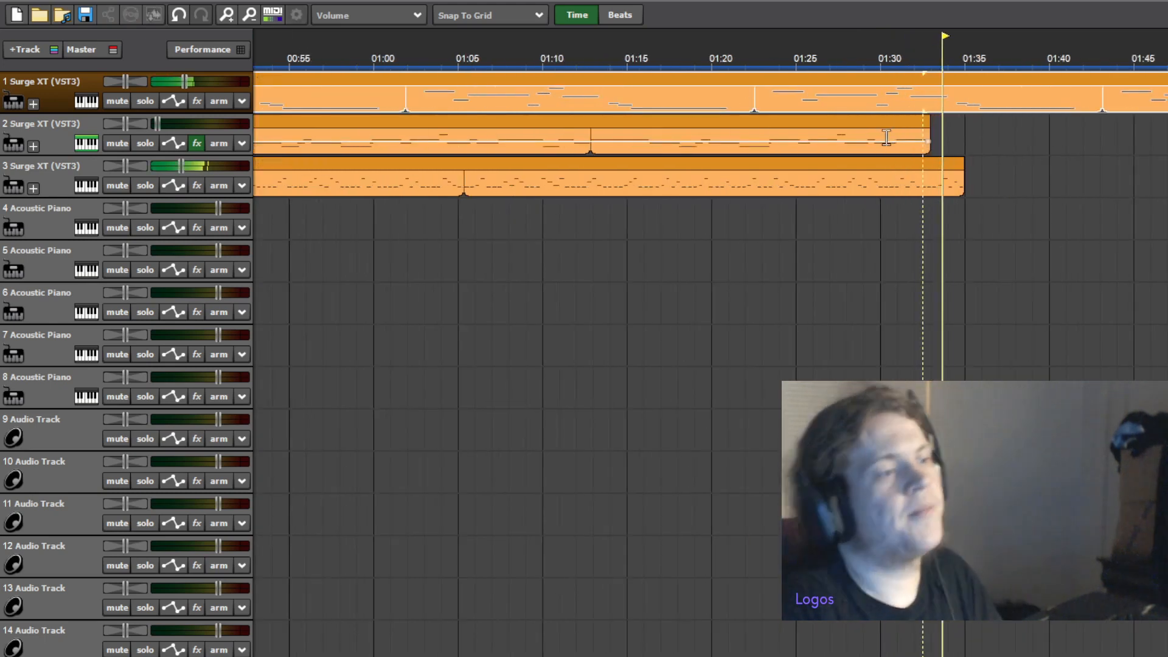
Extend the third track's looped clip to about 1:36
scroll(809, 208, down, 2)
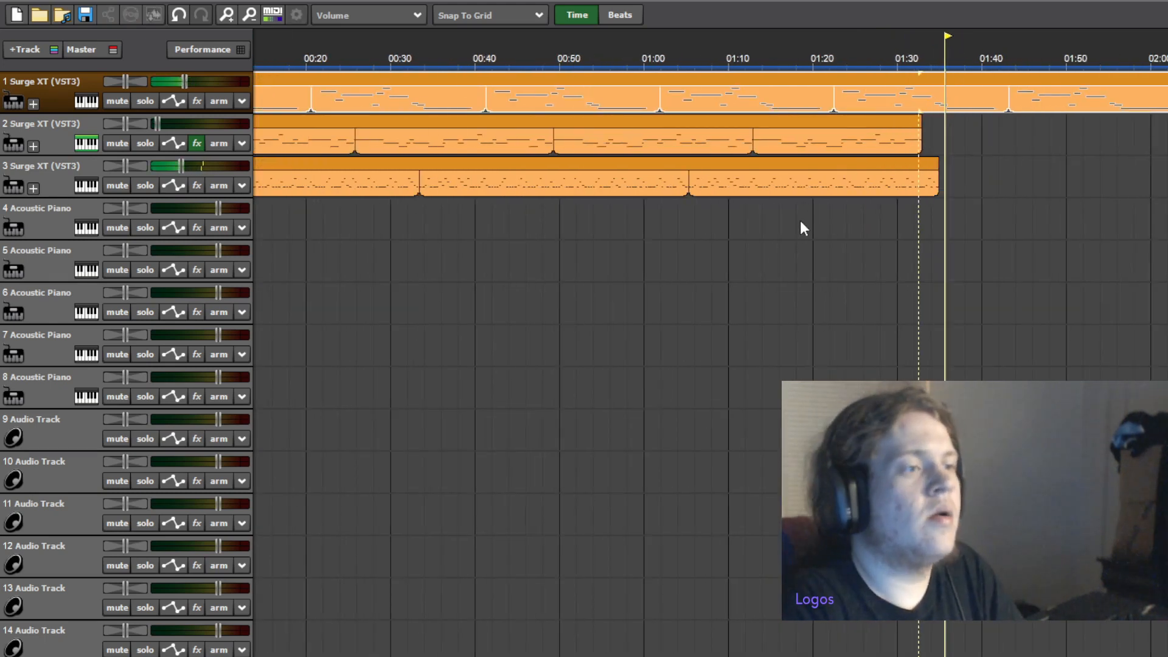
scroll(801, 220, down, 3)
scroll(783, 213, up, 6)
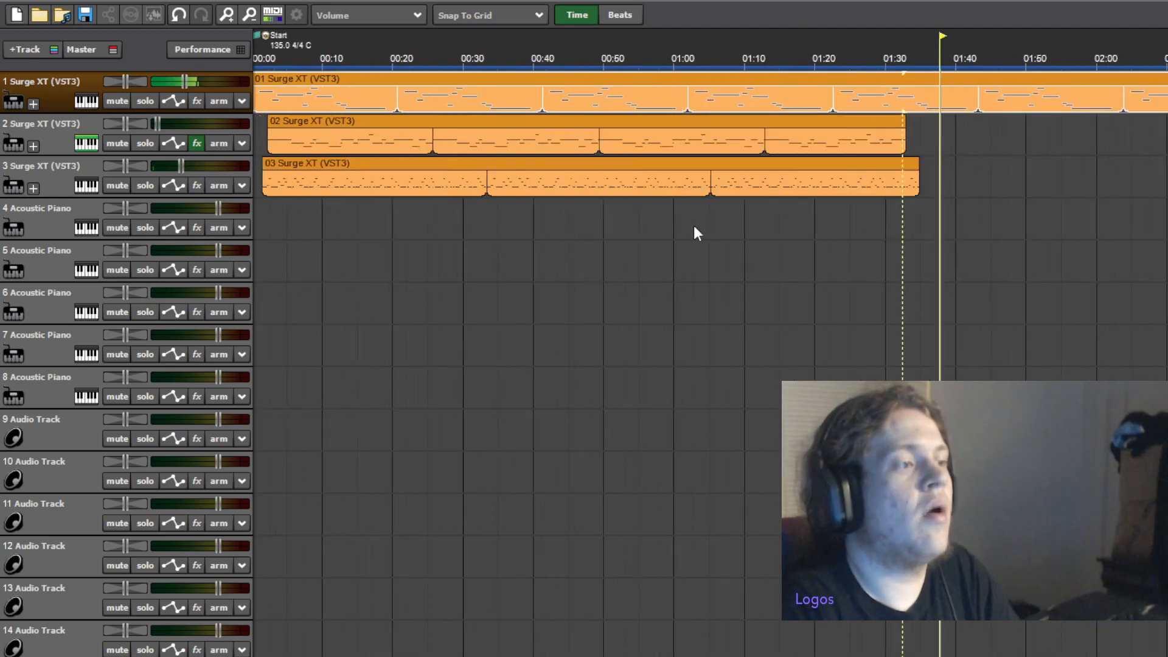
drag(702, 160, 775, 169)
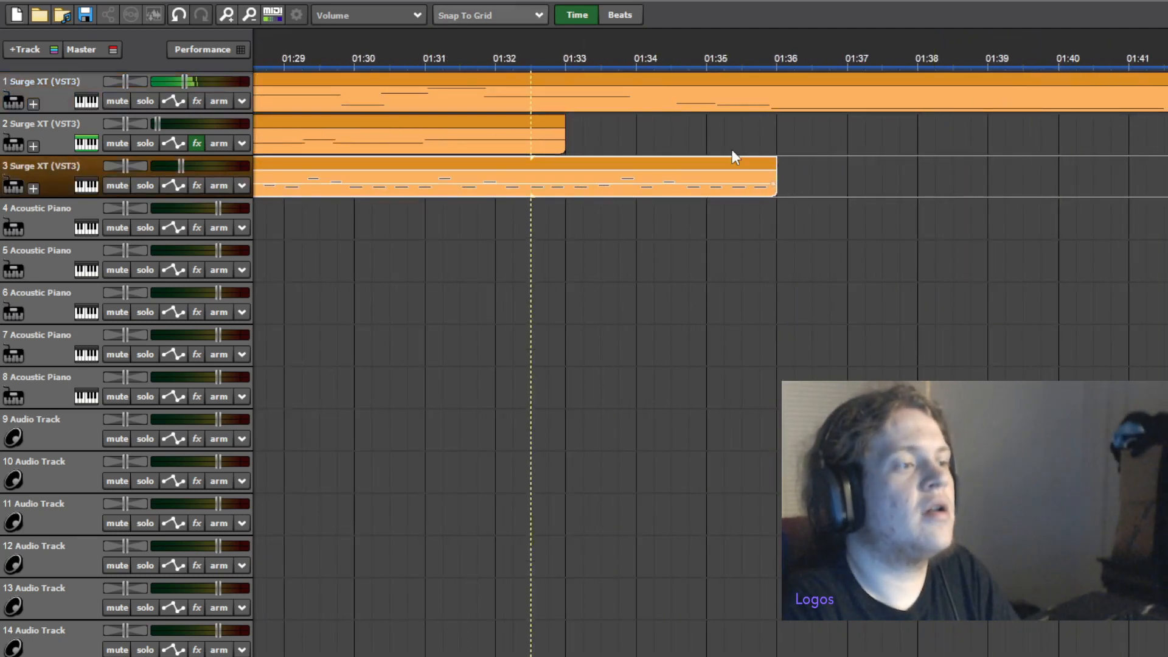
click(677, 131)
Shorten the first track's looped clip so it ends at about 2:01
scroll(686, 144, down, 4)
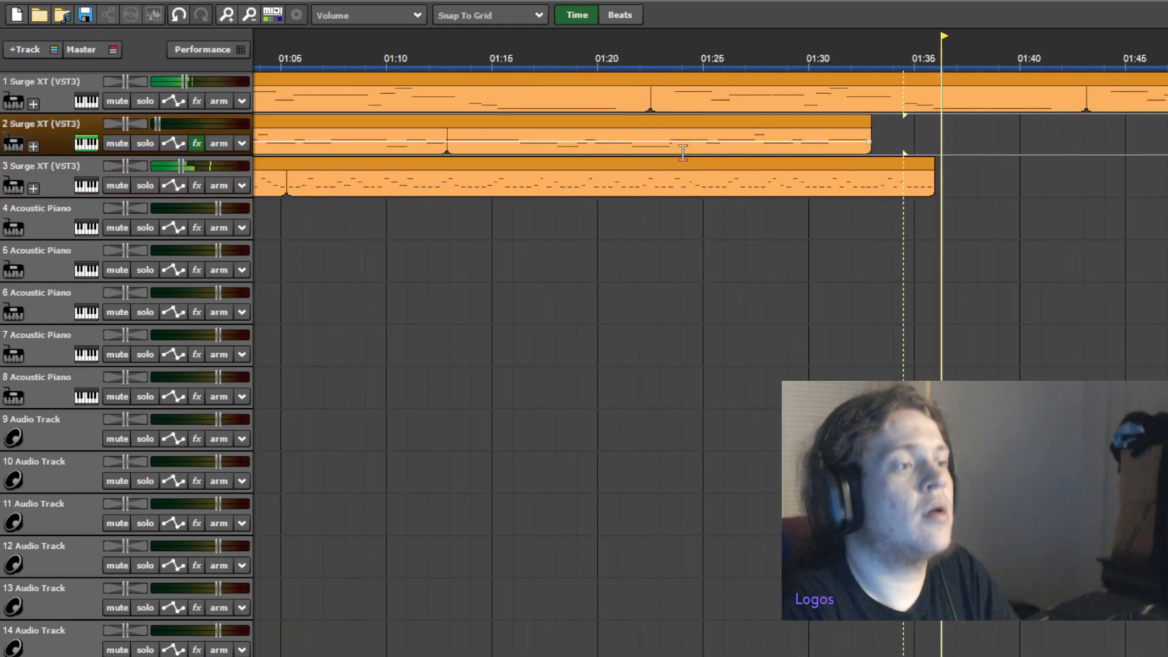
scroll(685, 146, down, 2)
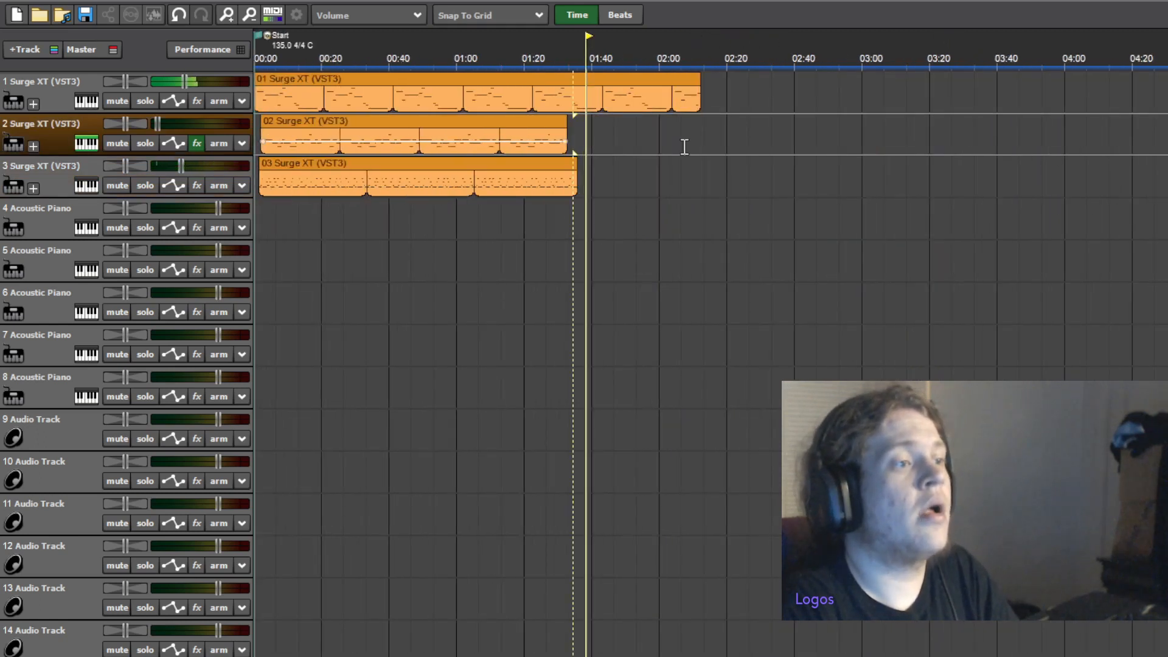
scroll(683, 146, up, 2)
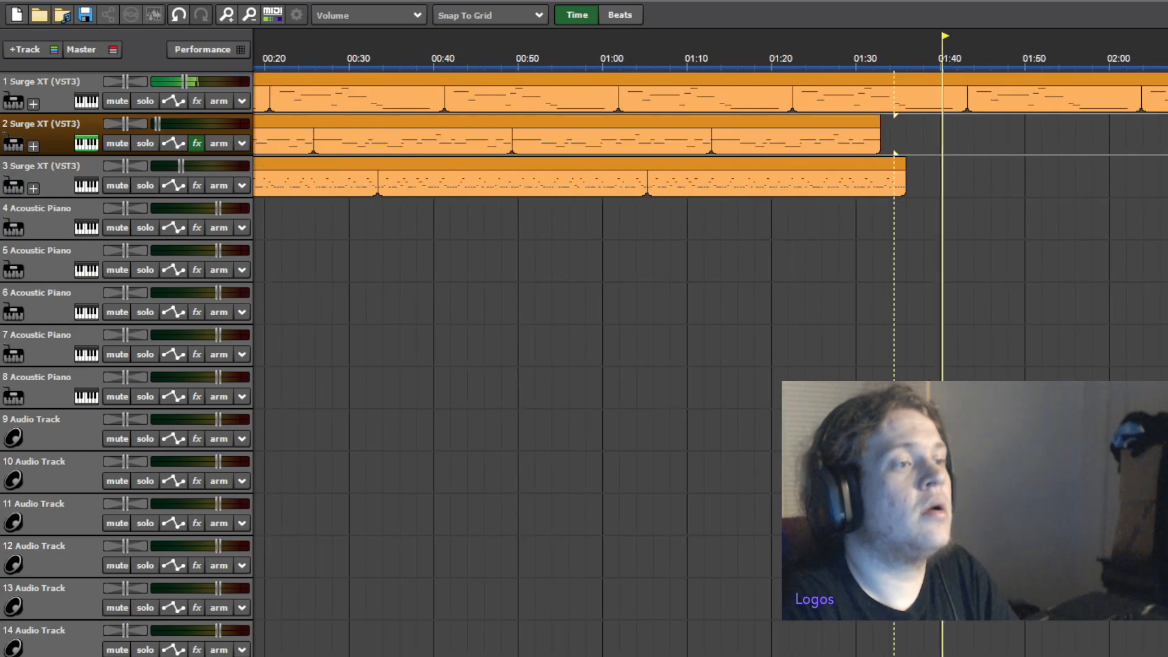
drag(1165, 85, 1127, 87)
scroll(900, 246, down, 3)
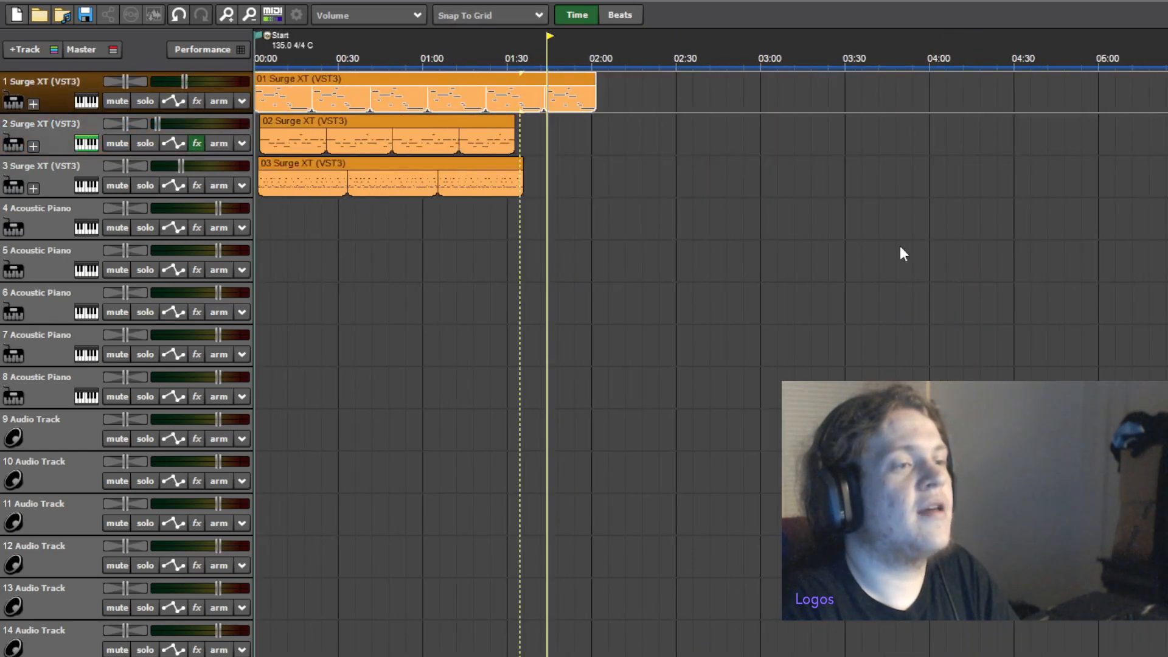
Play the three tracks from the beginning, then again from about 0:02.5
click(272, 218)
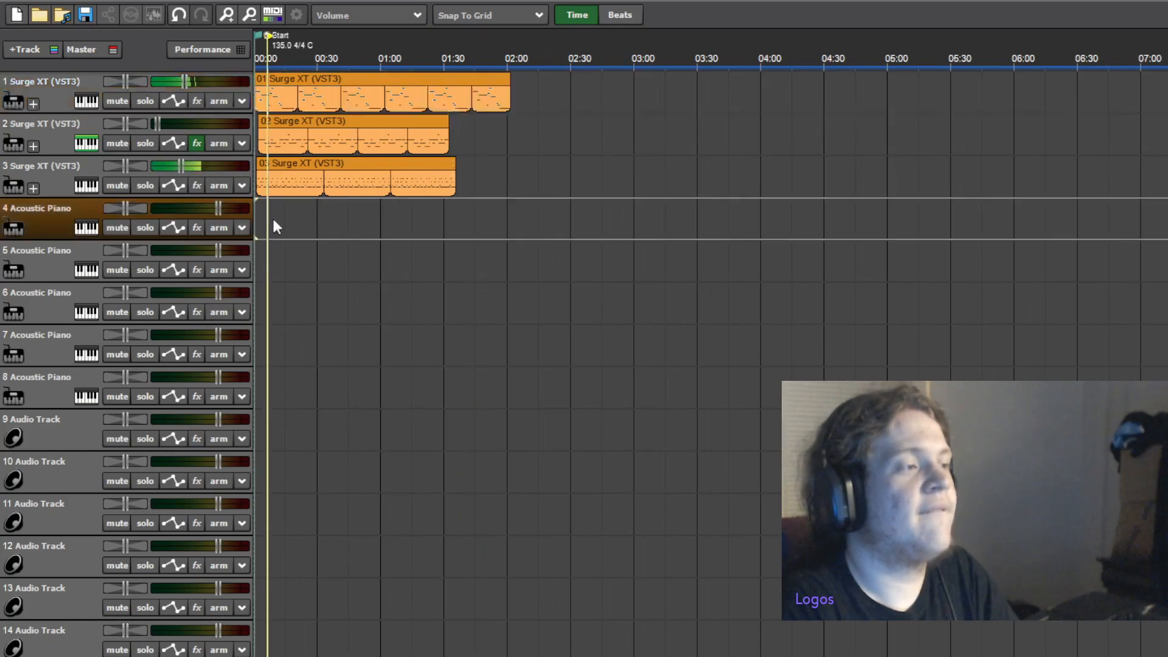
scroll(491, 263, up, 5)
click(298, 204)
scroll(448, 210, up, 2)
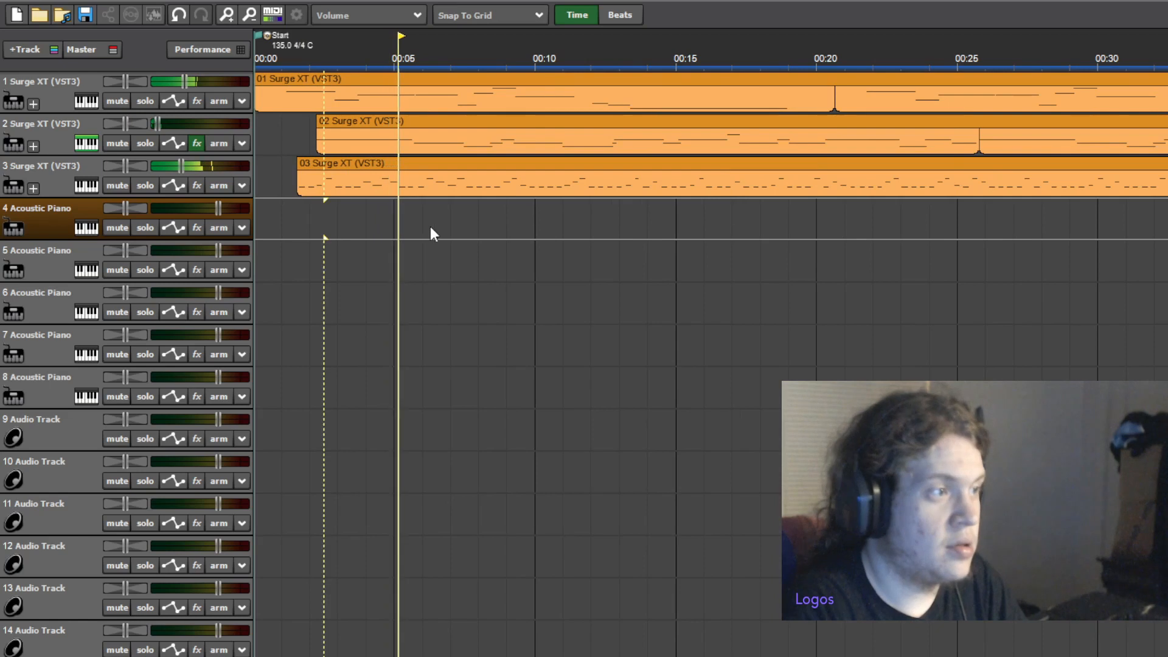
scroll(429, 228, up, 2)
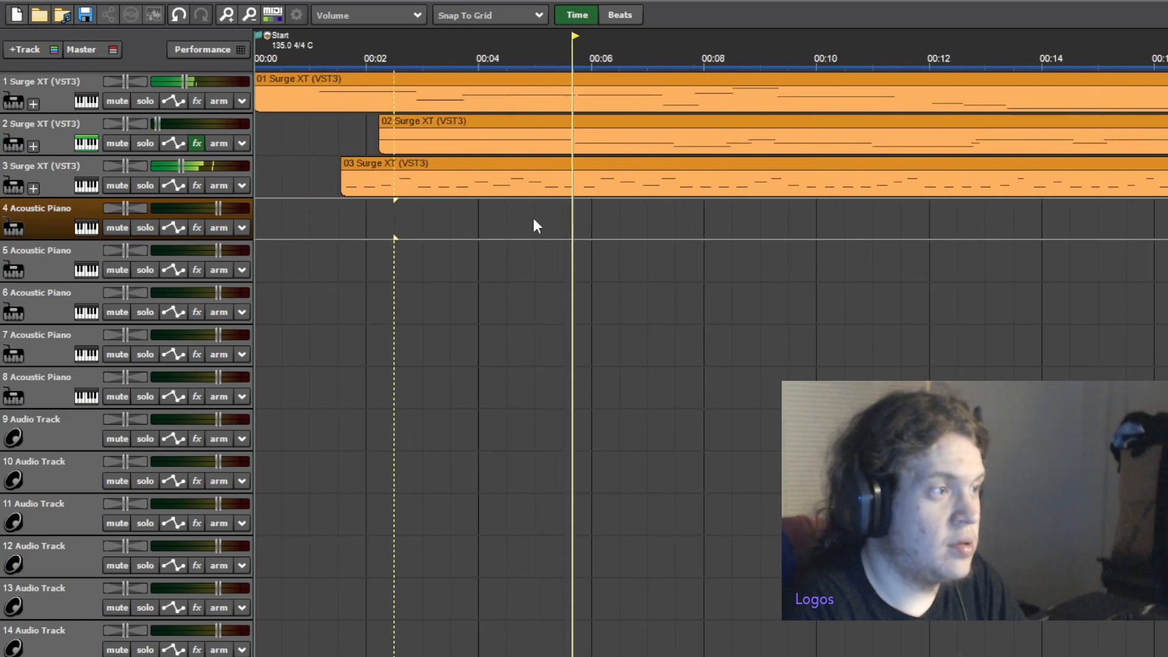
Add an empty clip to the fourth track at about 0:09.5 and play the song from about 0:07.5
double_click(787, 220)
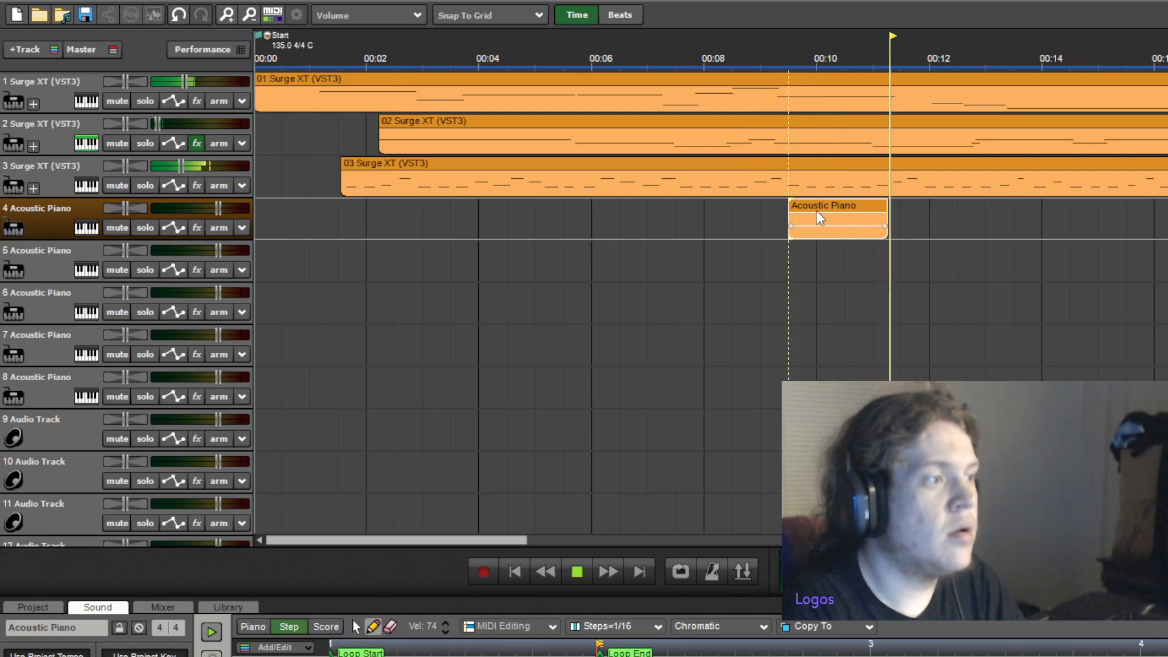
scroll(785, 211, down, 2)
click(508, 64)
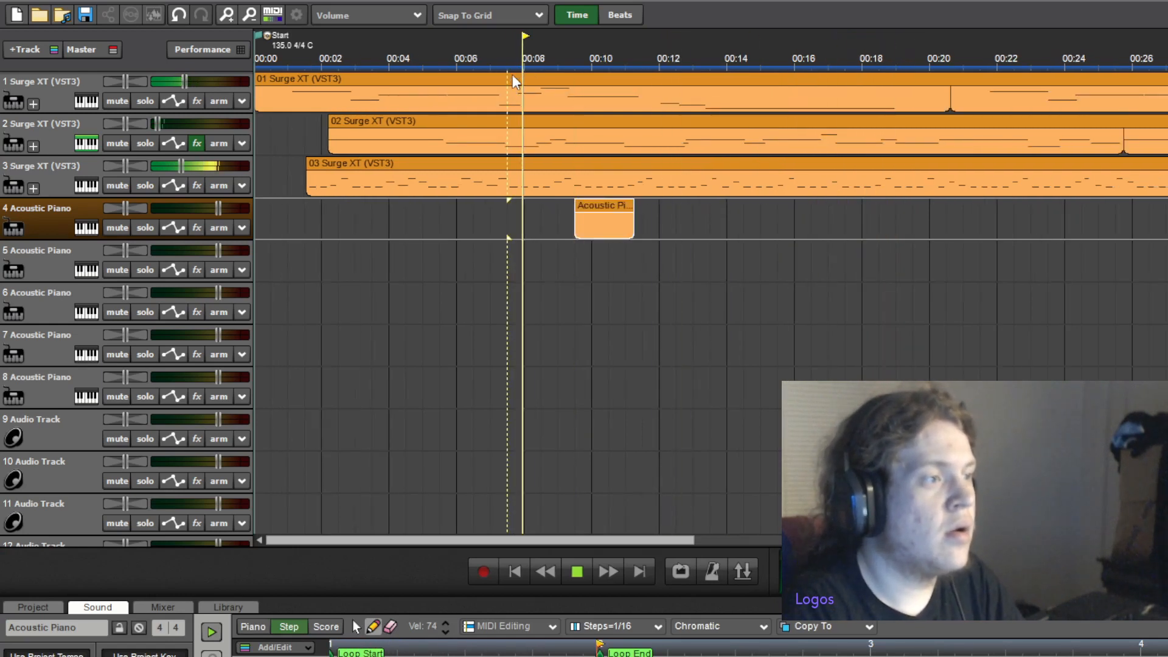
scroll(496, 171, down, 2)
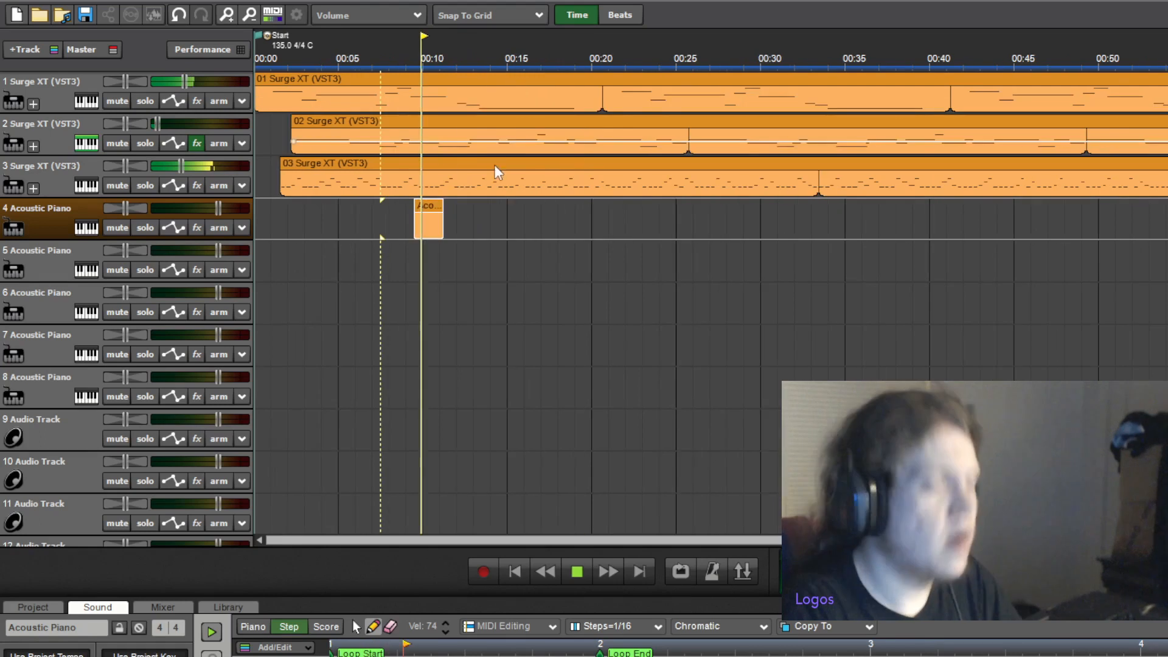
Change the fourth track's instrument from Acoustic Piano to Omni Sampler
scroll(204, 223, down, 1)
click(80, 201)
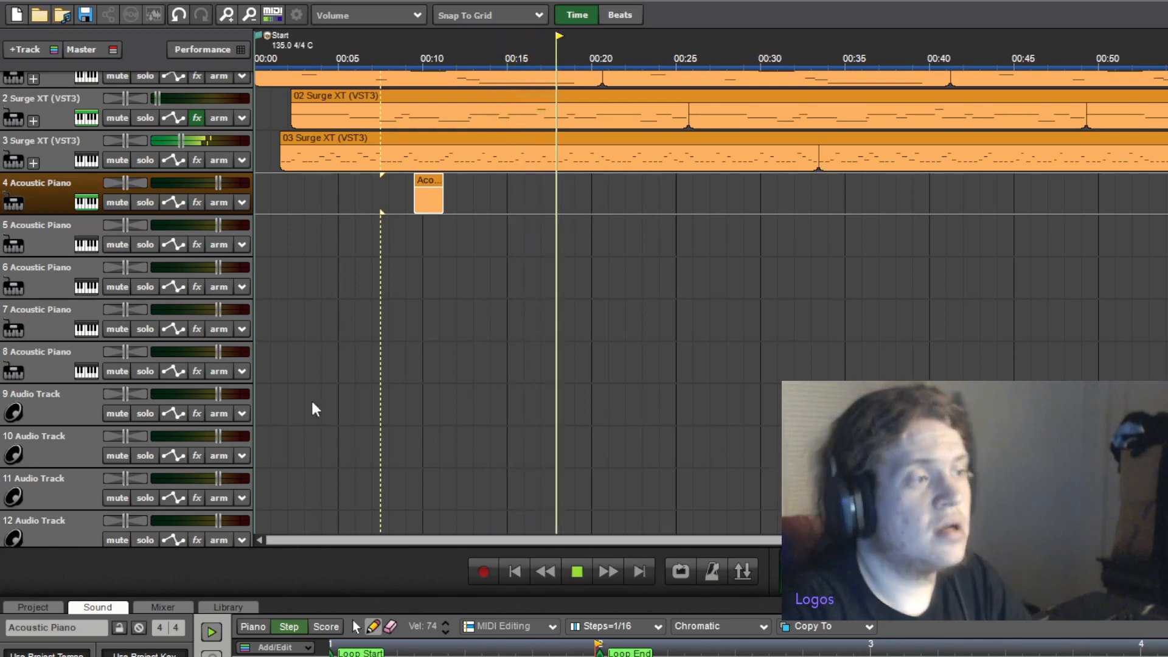
click(53, 502)
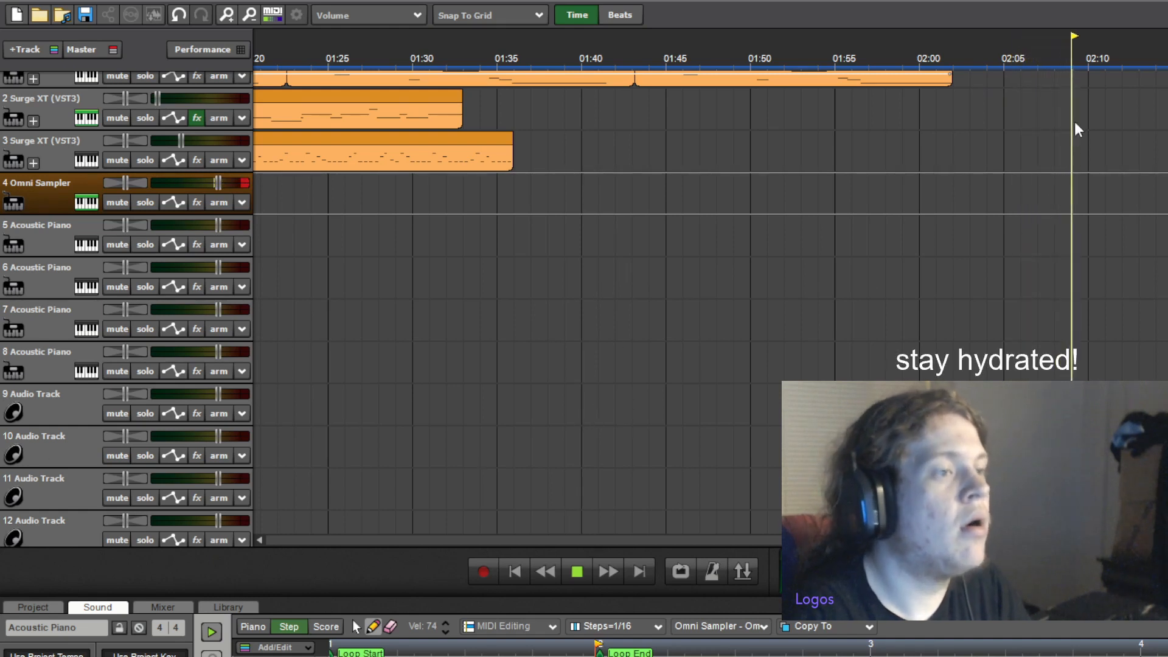
Stop playback and add closed hi-hat notes to the fourth track's clip using a 1/8 TP step size
scroll(783, 150, down, 2)
key(space)
scroll(346, 229, down, 1)
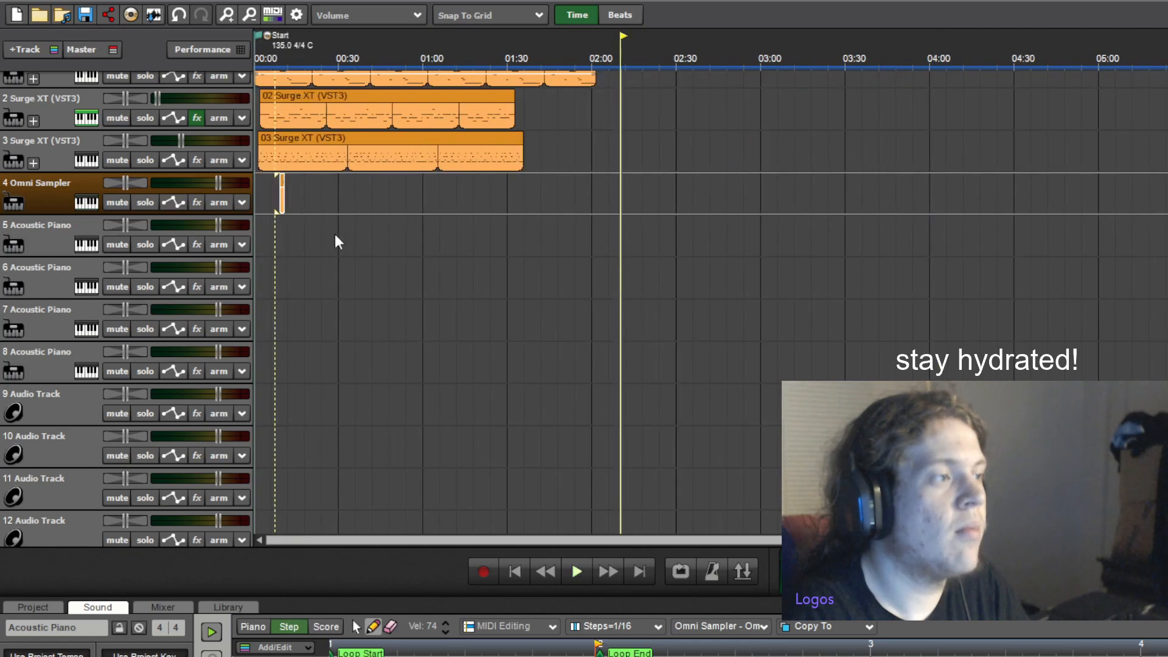
click(274, 205)
scroll(273, 207, up, 4)
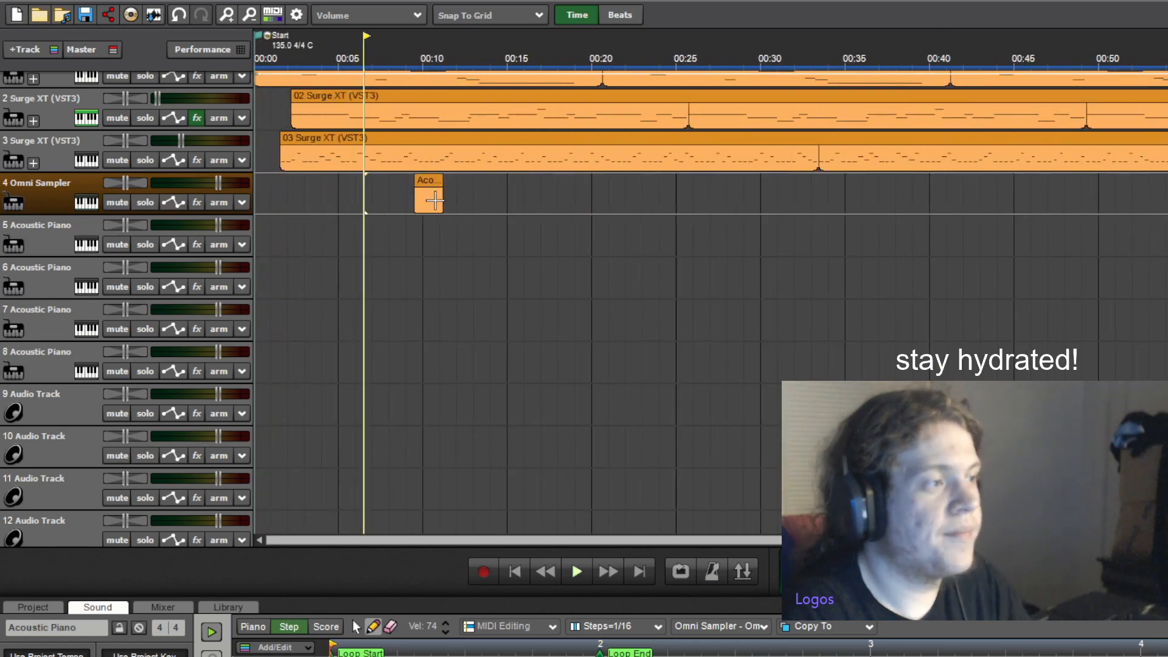
click(424, 199)
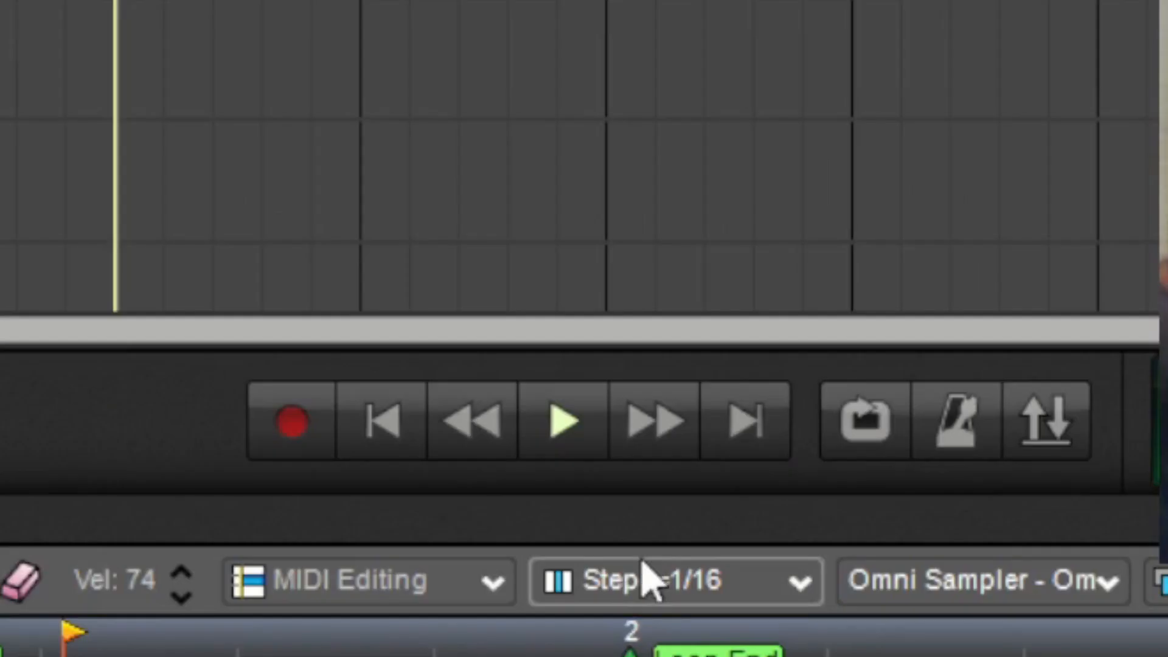
click(603, 620)
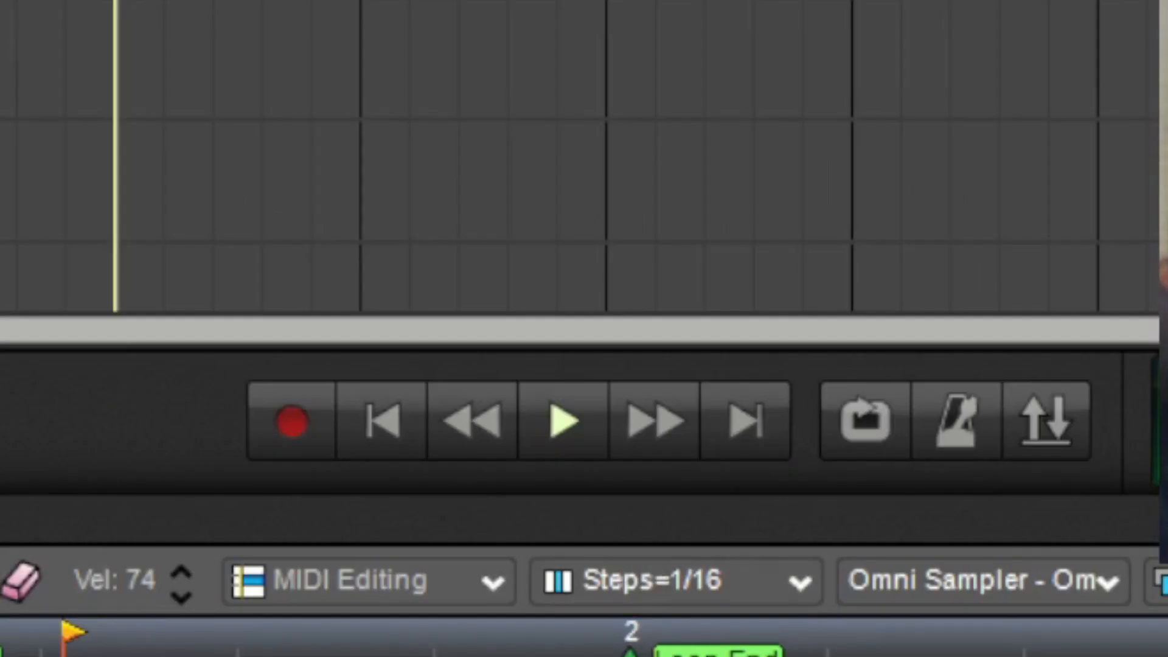
click(604, 626)
scroll(599, 6, up, 2)
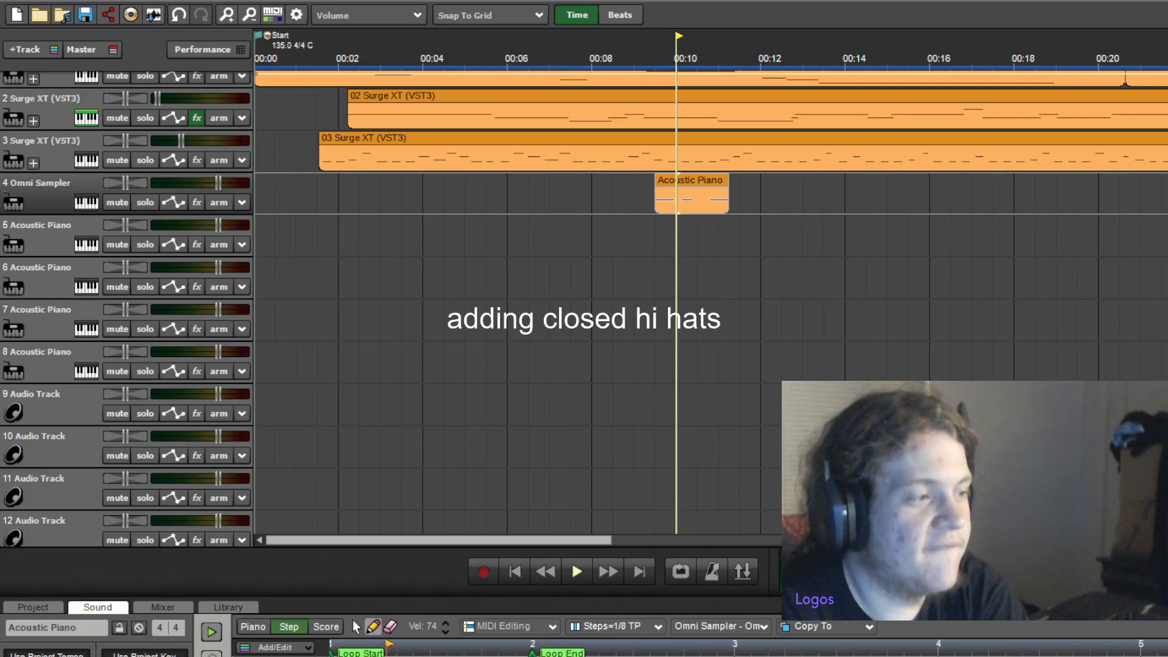
Extend the drum clip's loop end to bar 3 and add 808 bass drum notes with 1/8 steps
drag(599, 656, 783, 656)
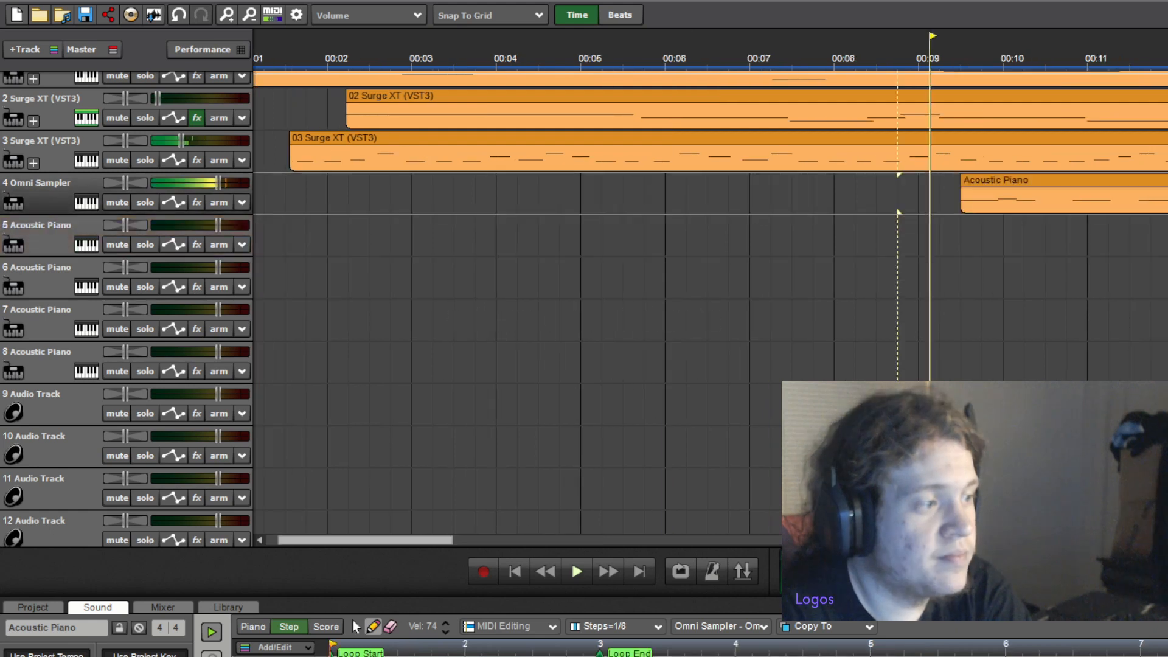
key(space)
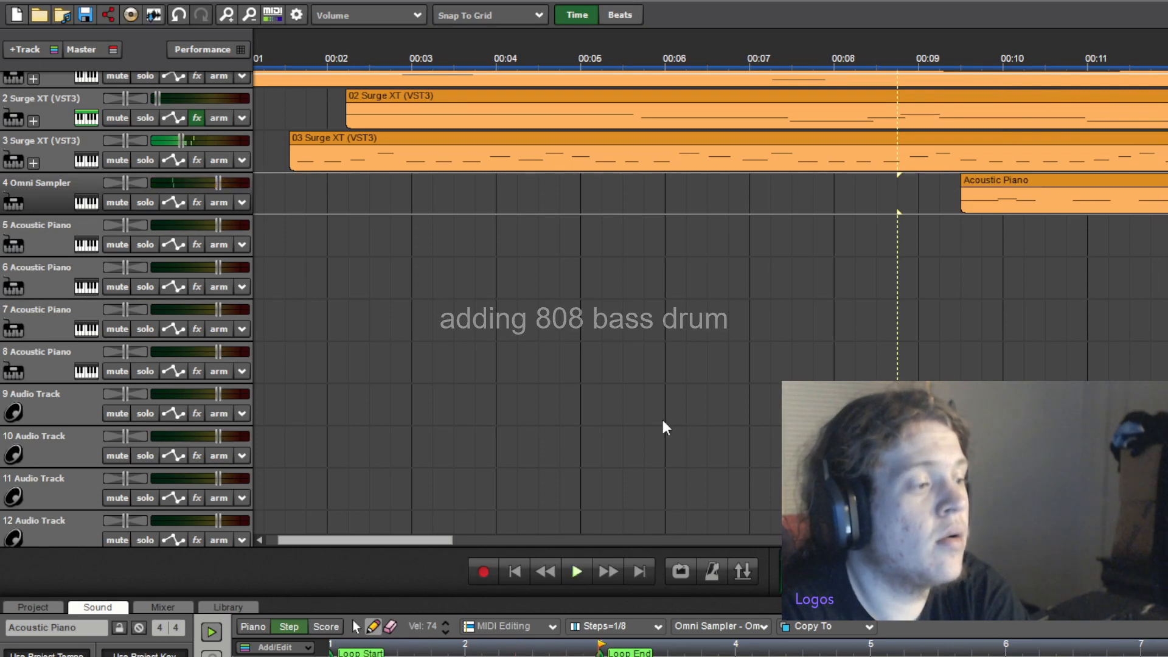
click(941, 243)
key(space)
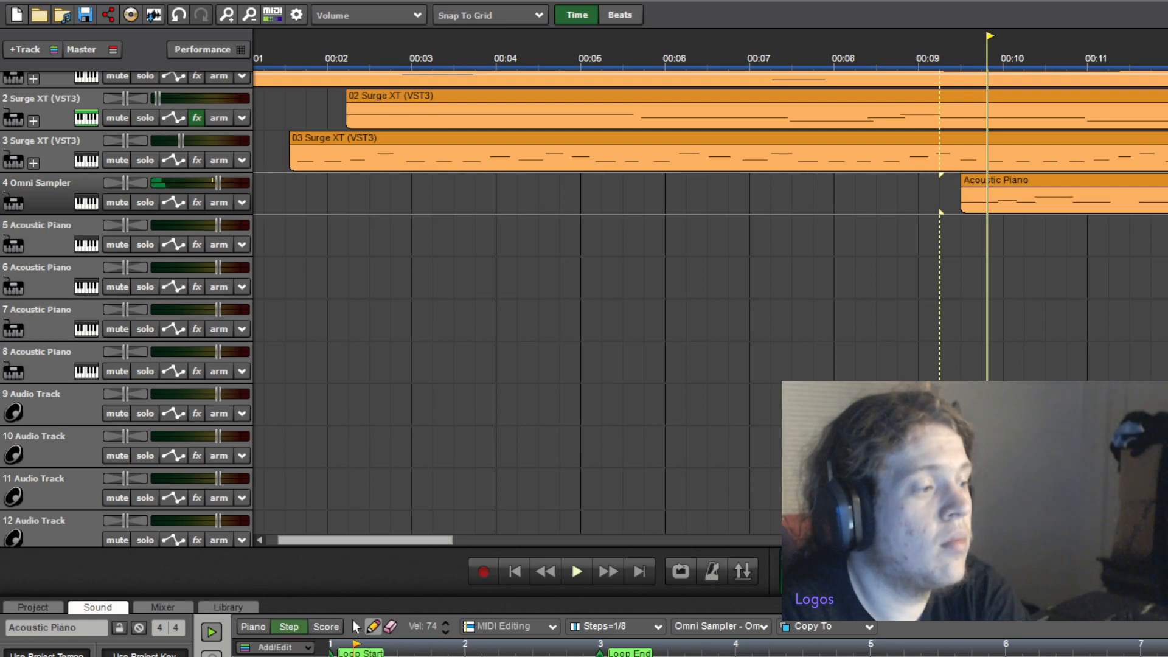
Add open hi-hat notes to the drum clip and replay it from about 0:09.2
key(space)
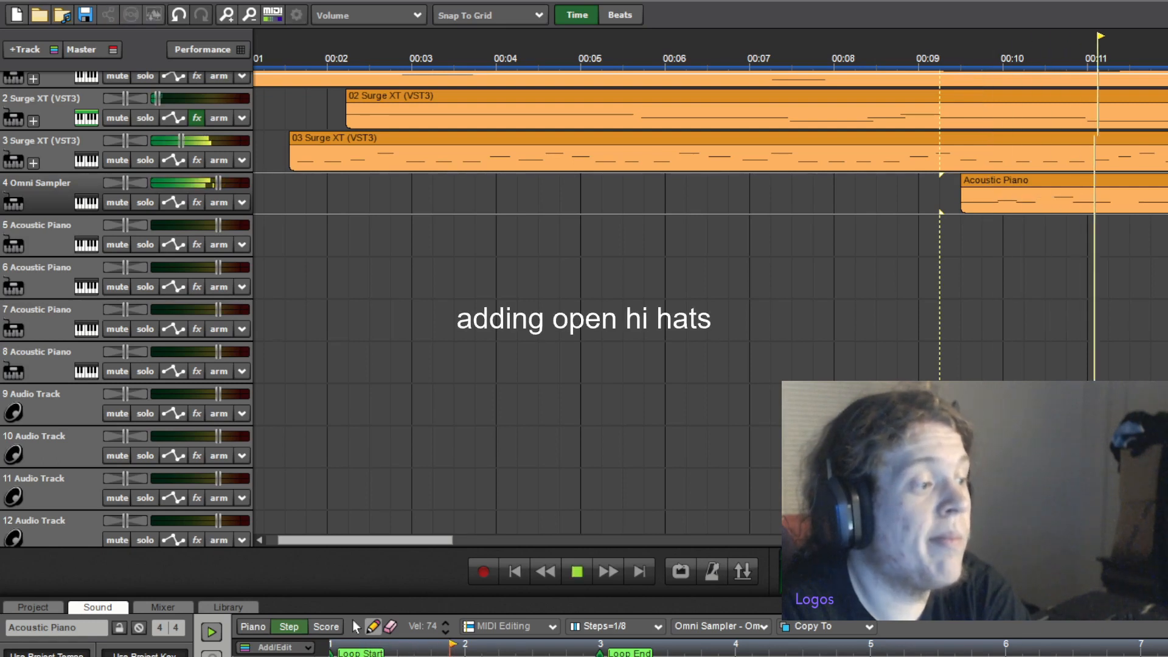
key(space)
key(space)
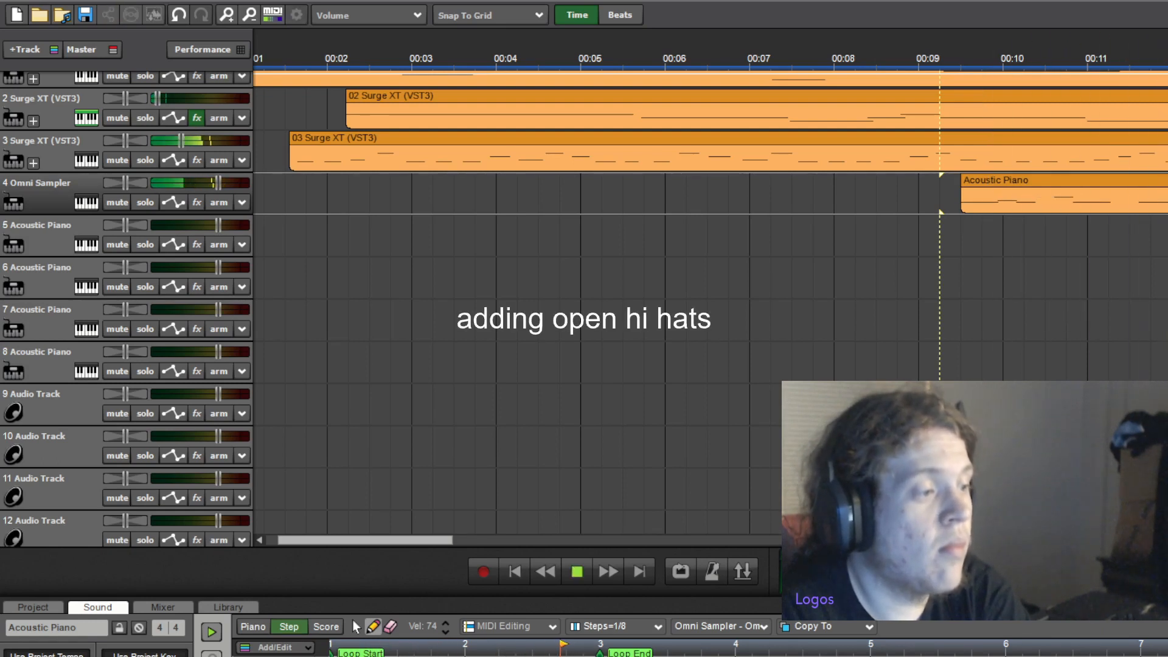
key(space)
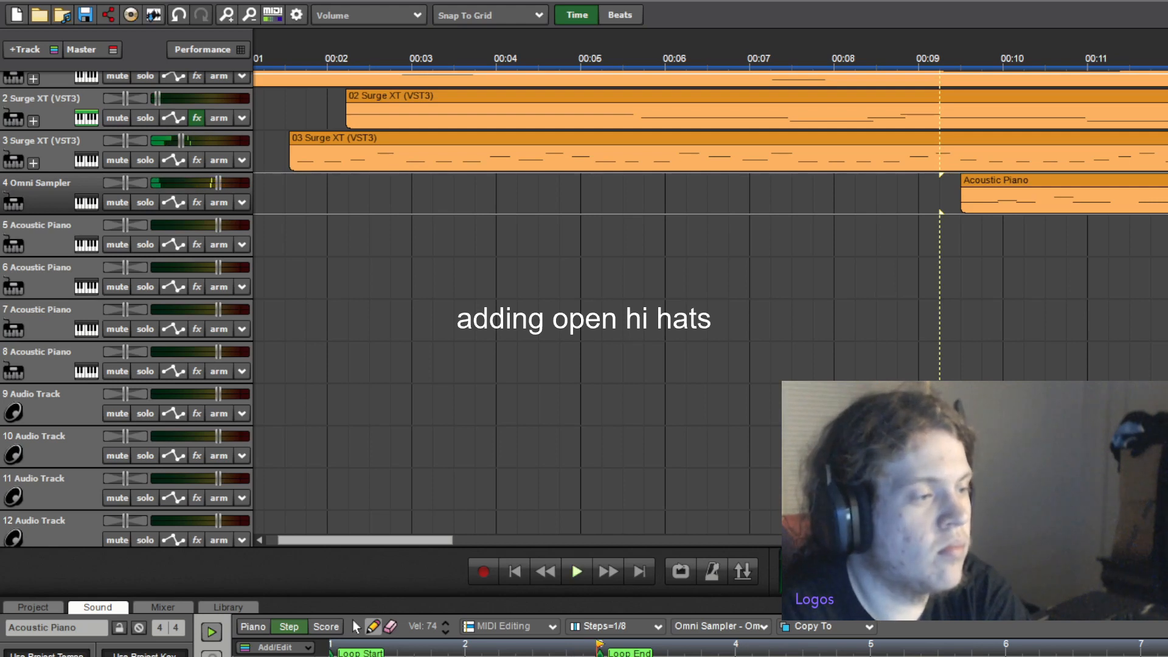
click(941, 237)
key(space)
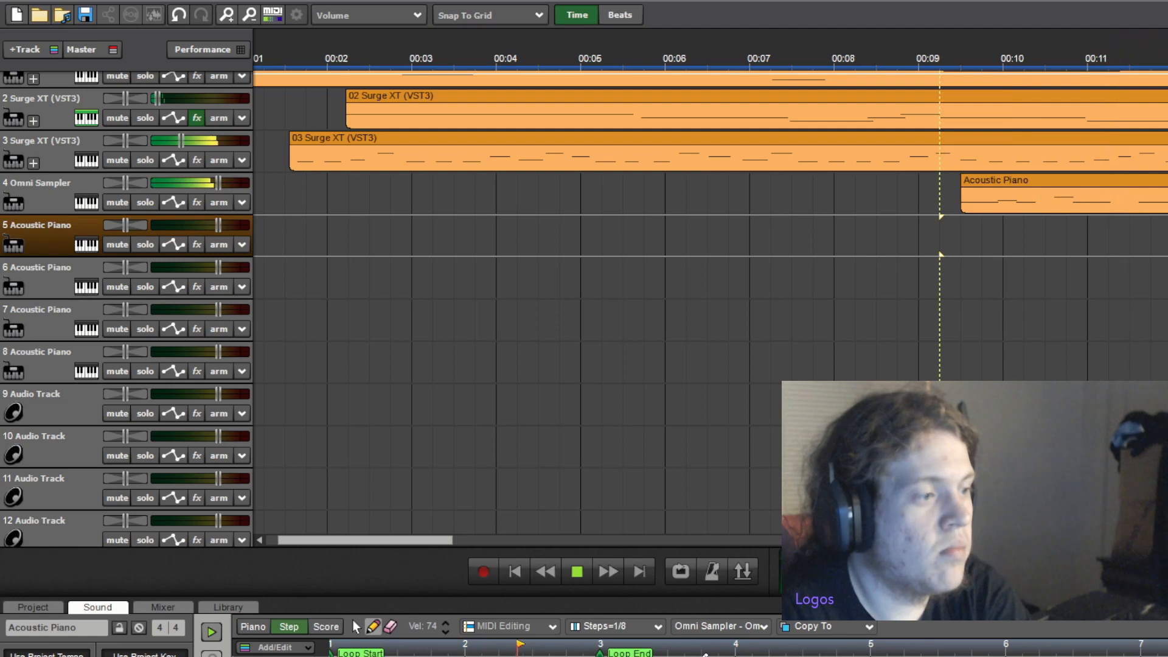
Move the drum clip's loop end to bar 4 and add snare drum notes, checking them in playback
click(609, 656)
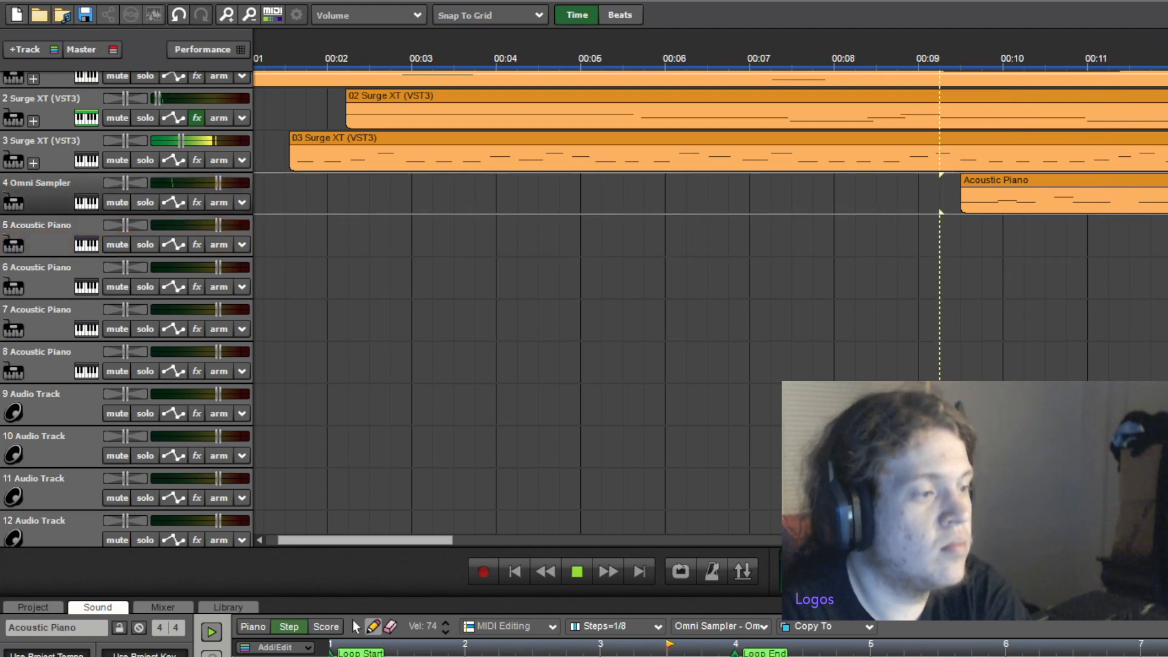
key(space)
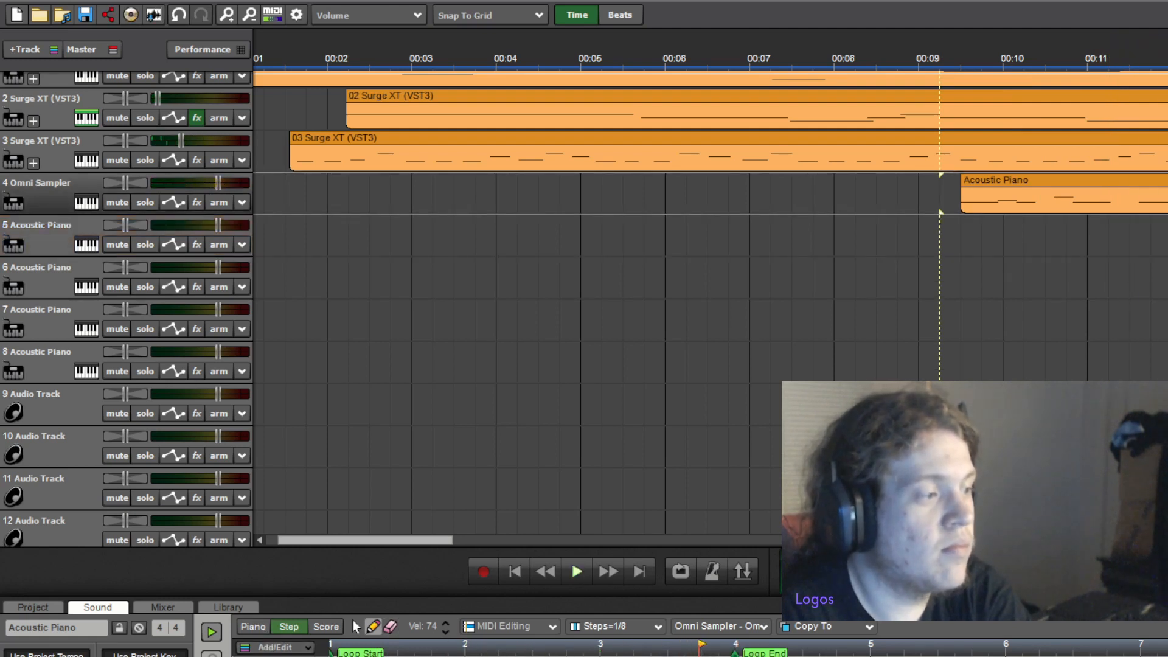
key(space)
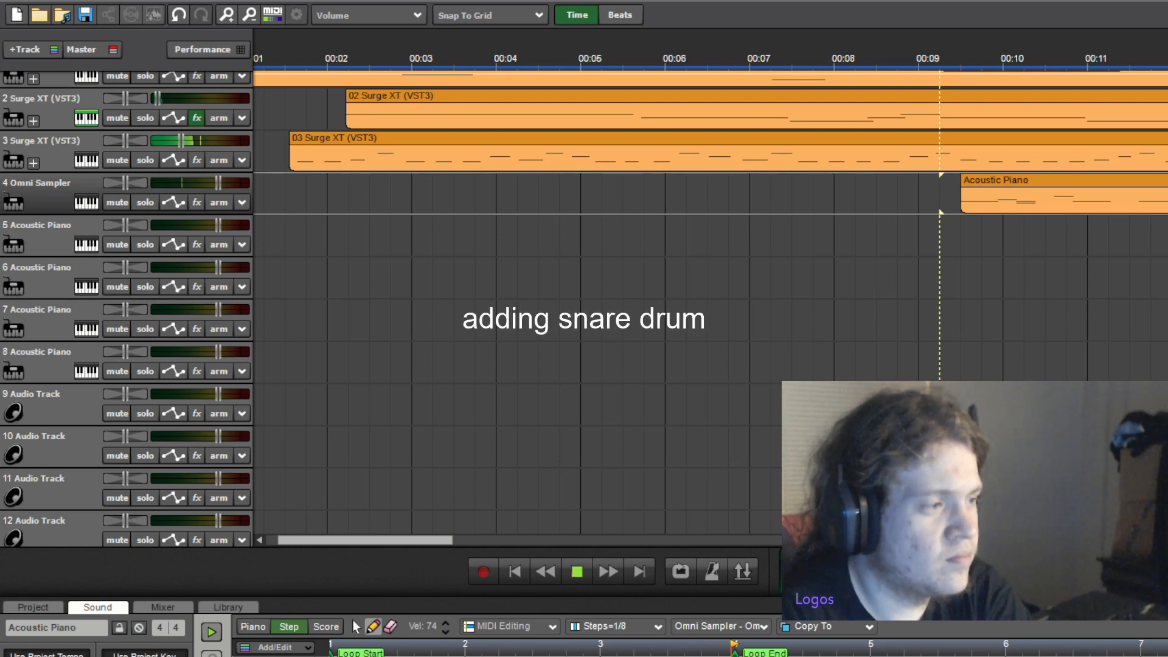
click(972, 277)
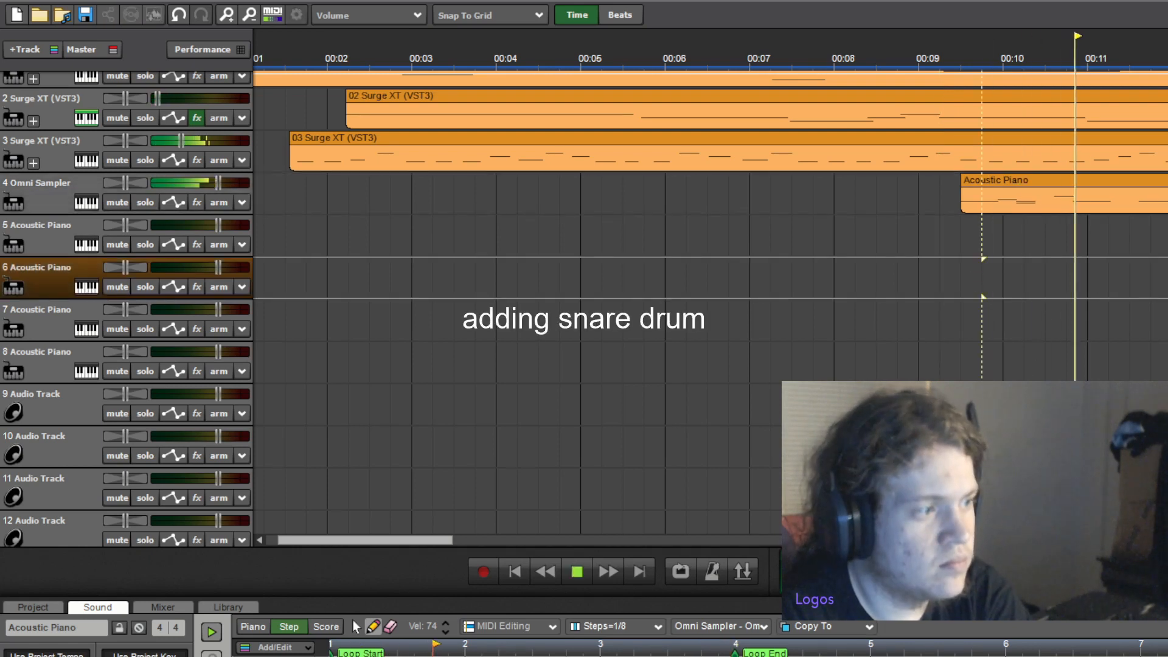
key(space)
key(space)
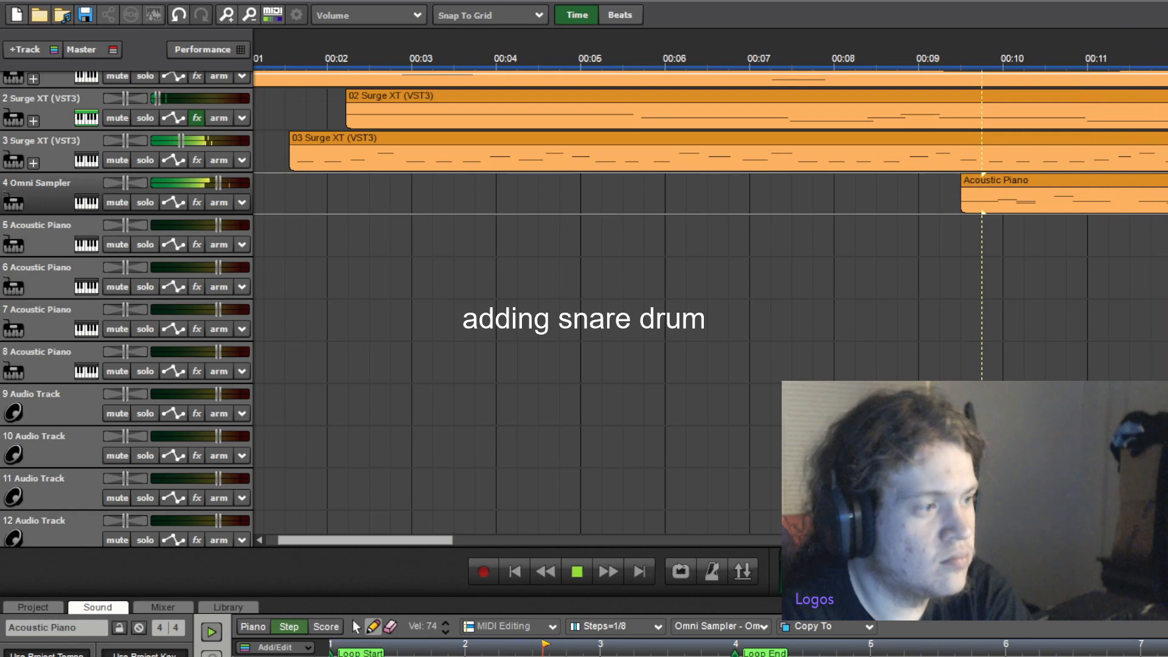
Add kick drum notes to the drum clip, play it from about 0:09.5 and stop playback
click(937, 246)
key(space)
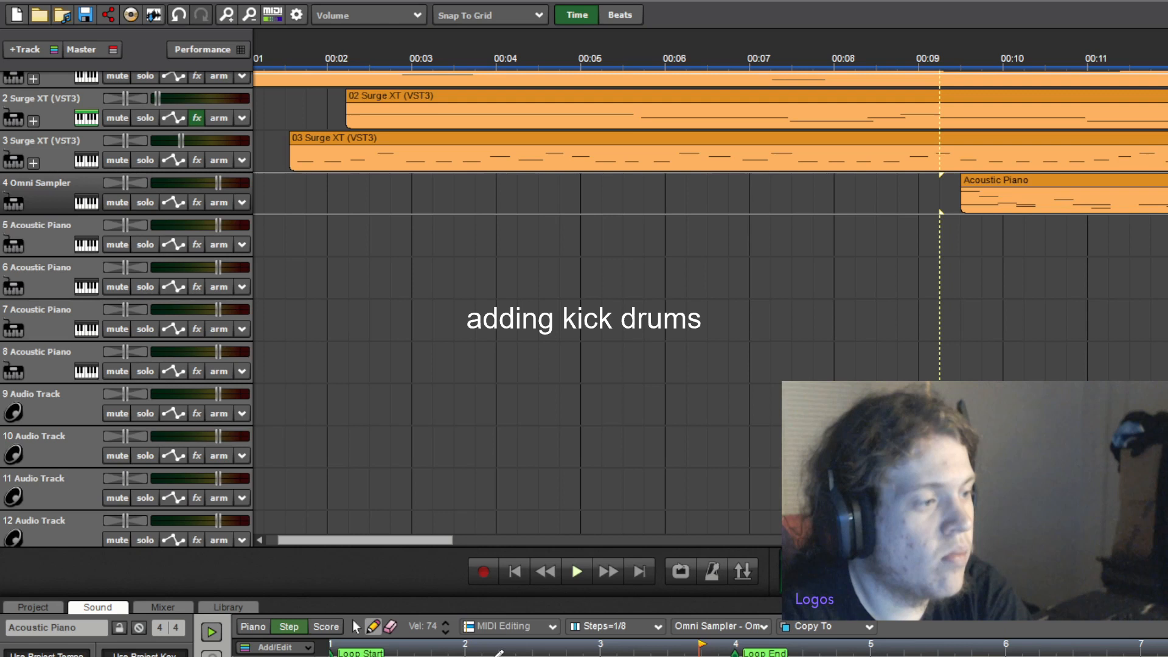
click(966, 235)
key(space)
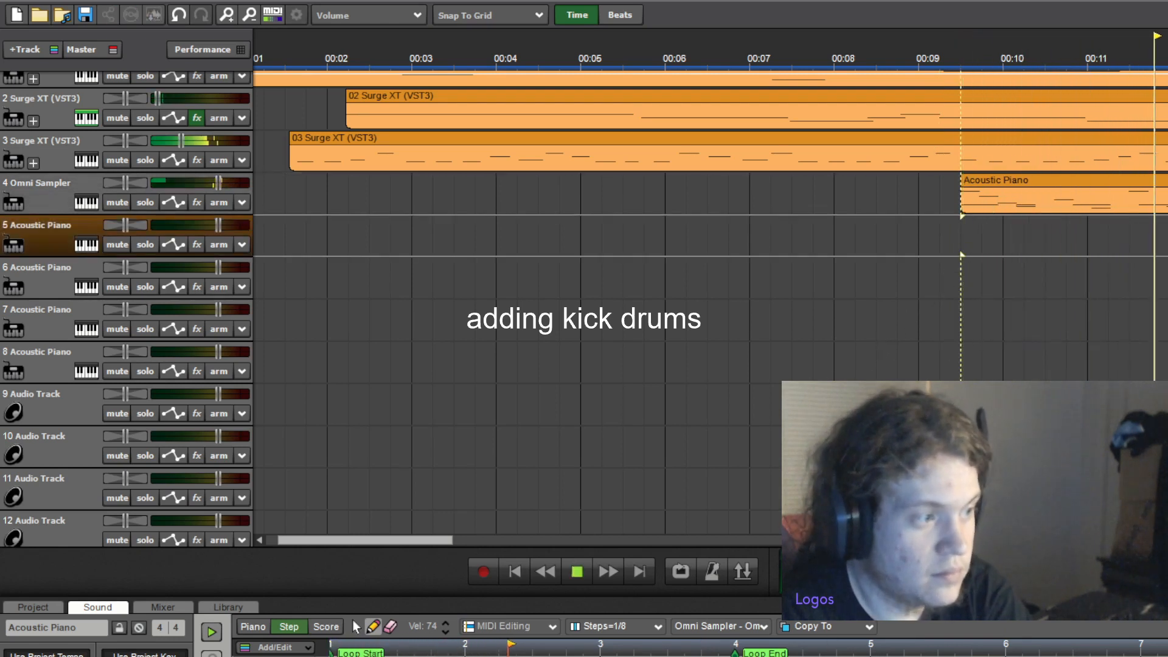
click(577, 571)
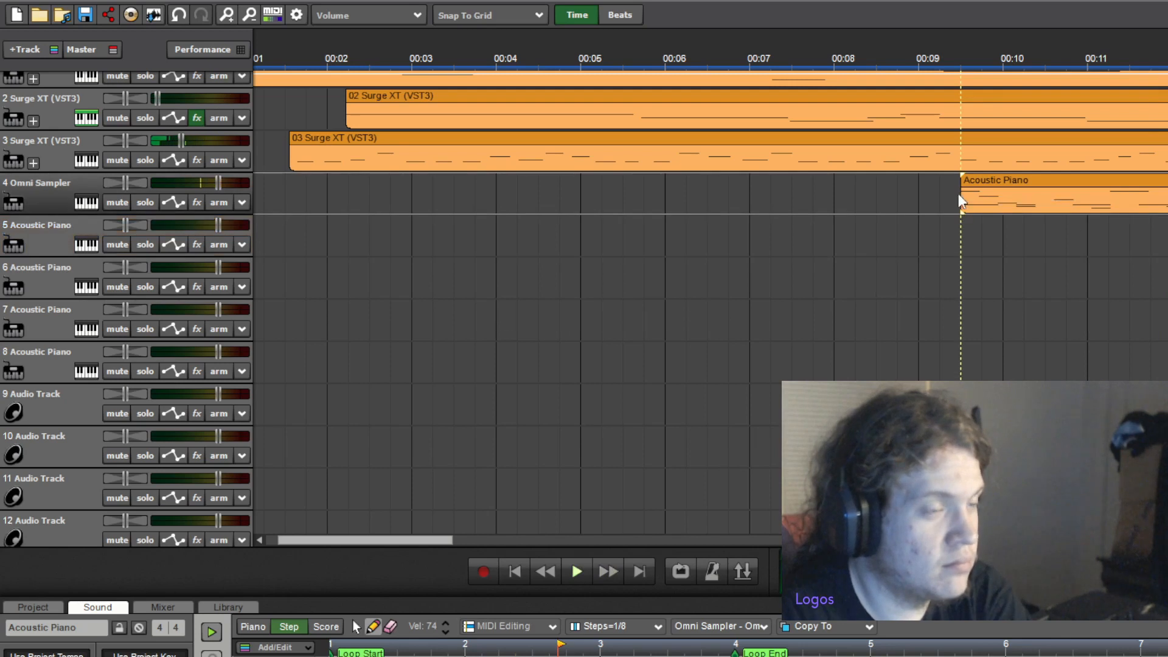
Play the drum clip repeatedly from points between about 0:09 and 0:09.5 to check its pattern
click(936, 221)
key(space)
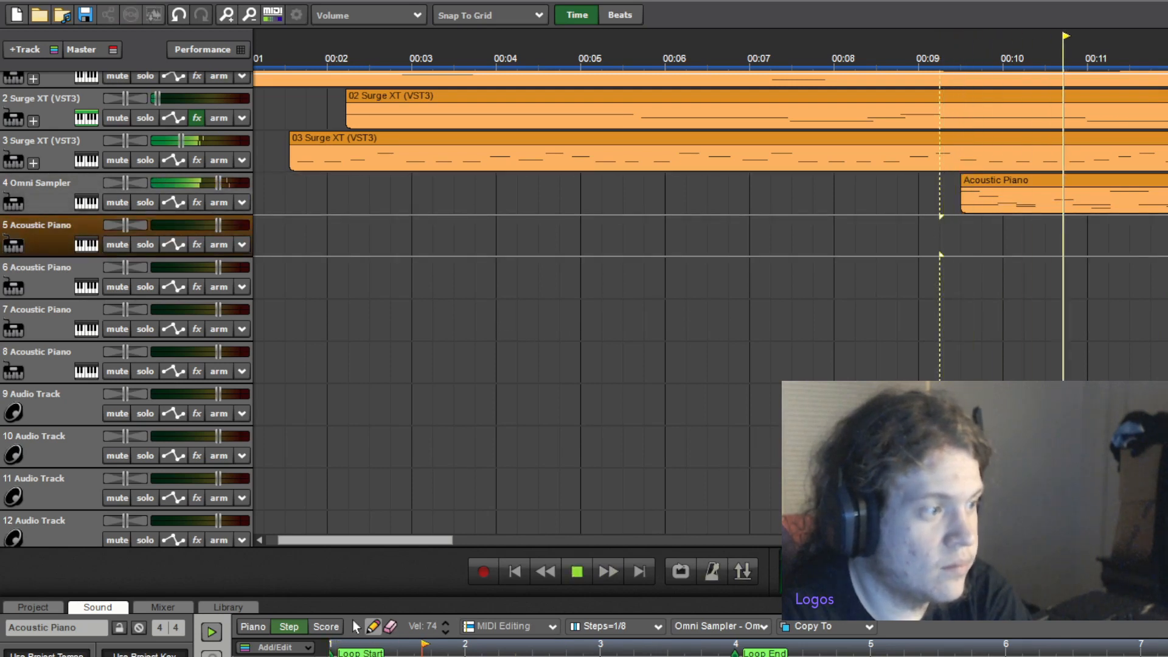
key(Up)
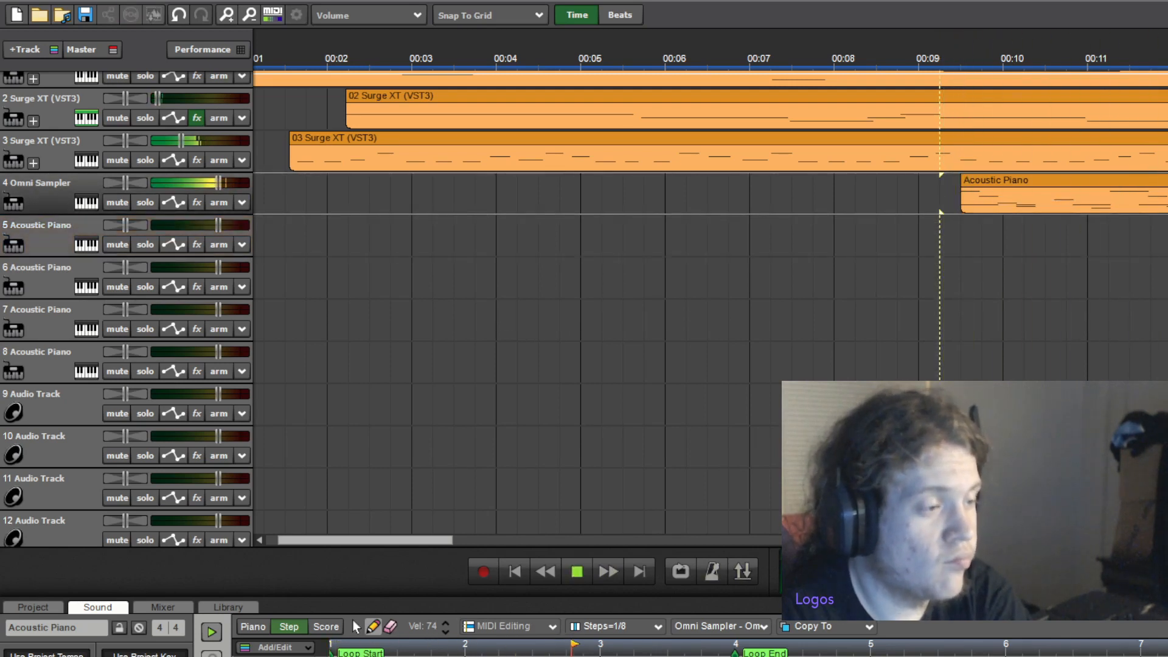
key(space)
click(970, 259)
key(space)
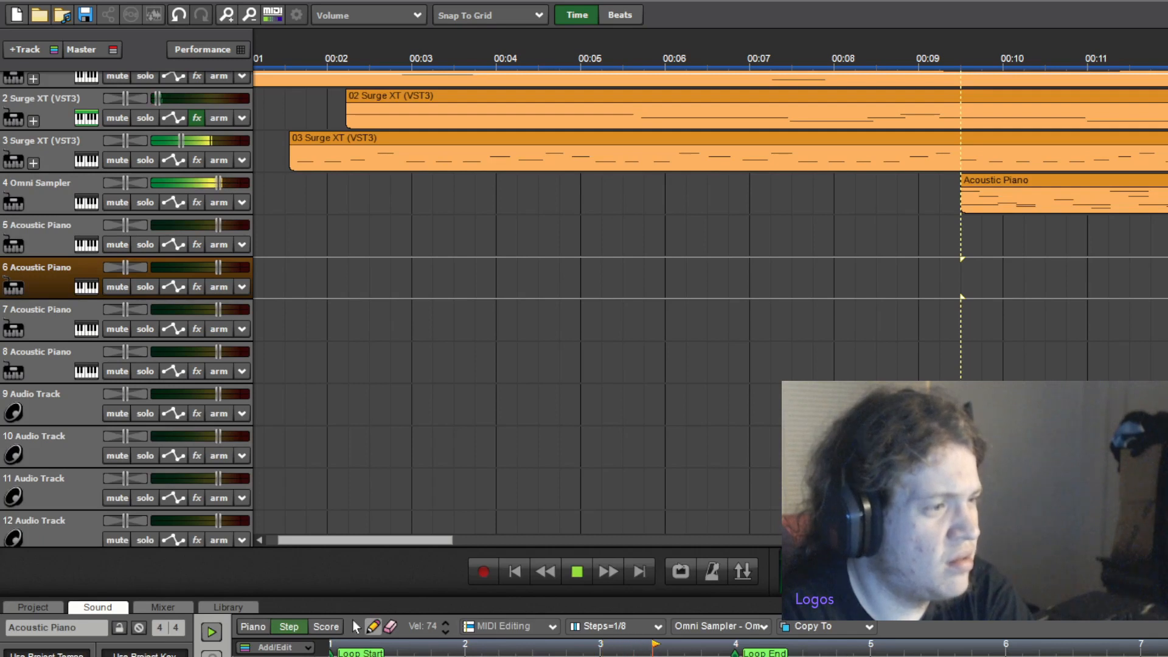
click(921, 267)
key(space)
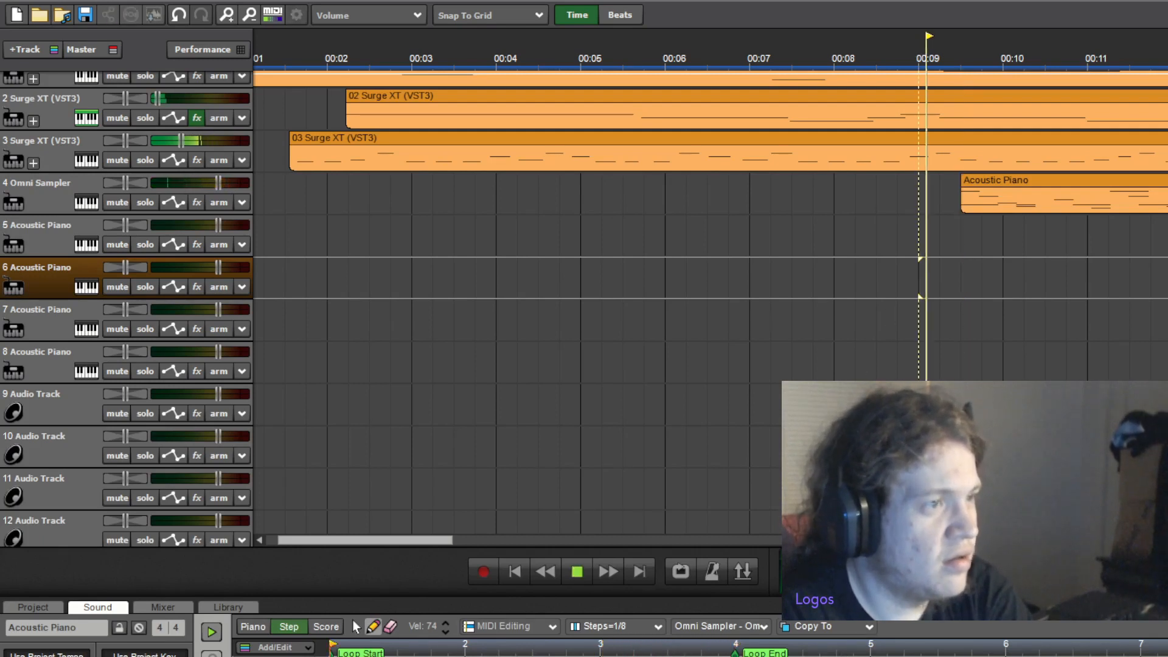
key(Up)
key(Up)
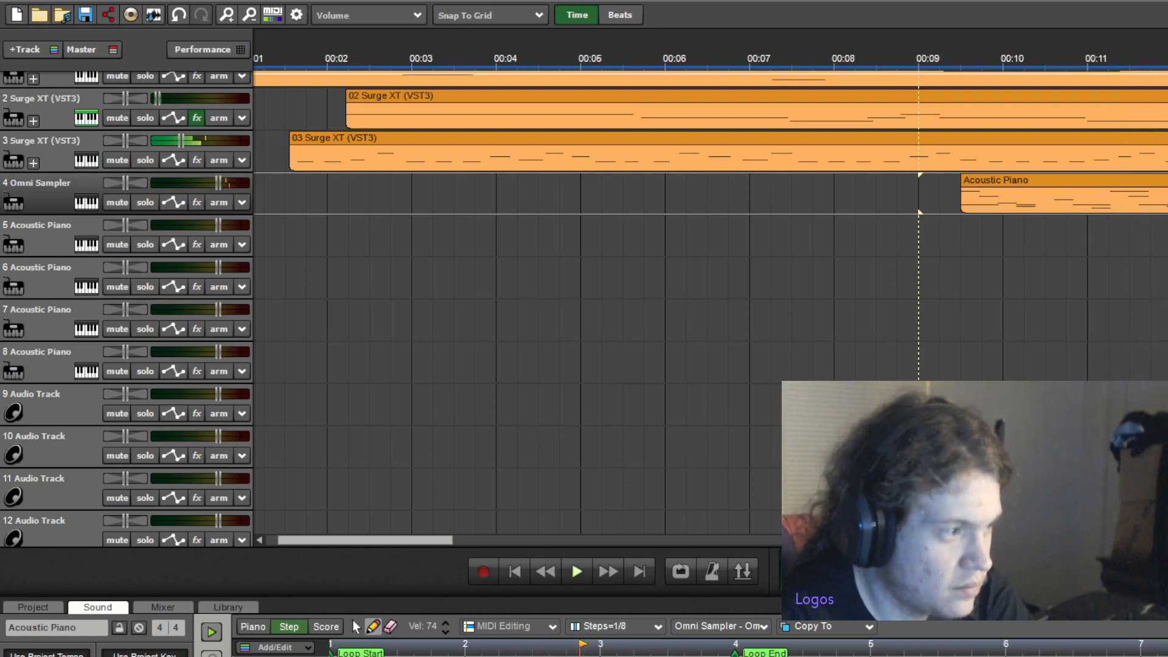
click(943, 239)
key(space)
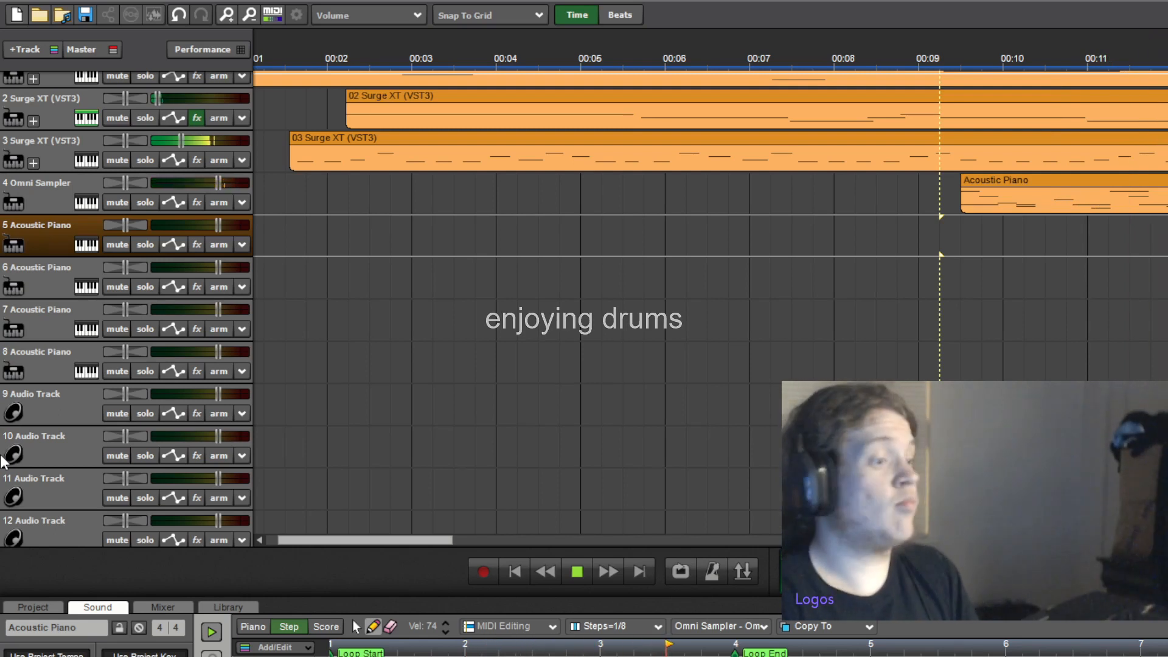
scroll(3, 463, up, 1)
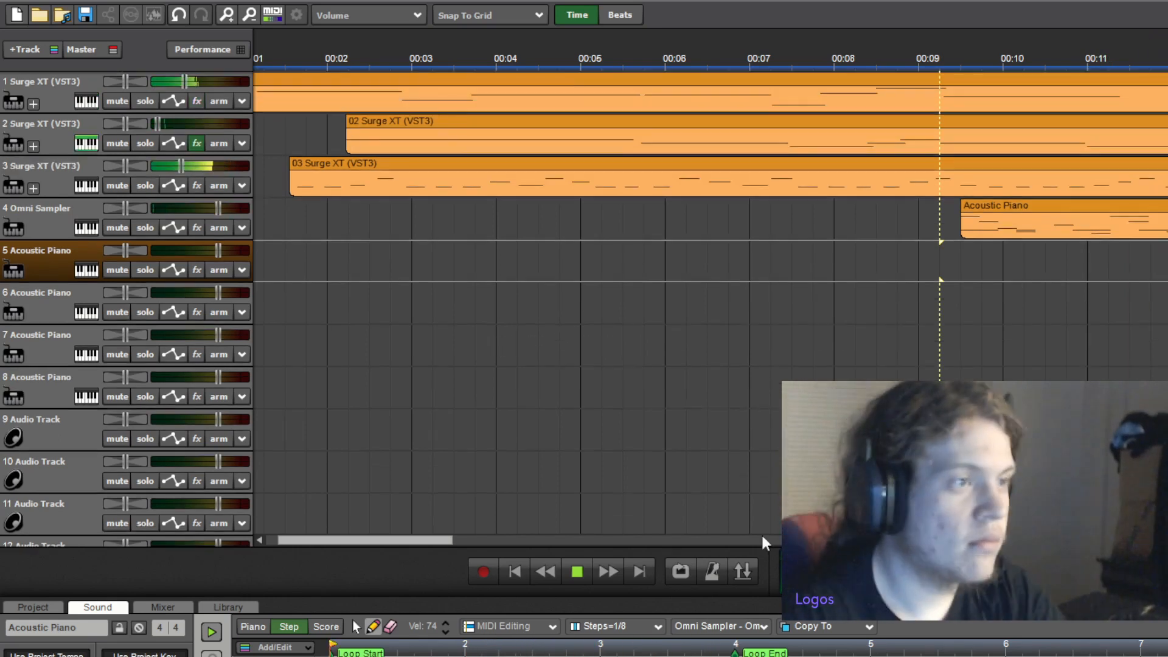
Extend the drum clip's loop end to bar 5 and check the pattern in playback from about 0:09.5
click(969, 253)
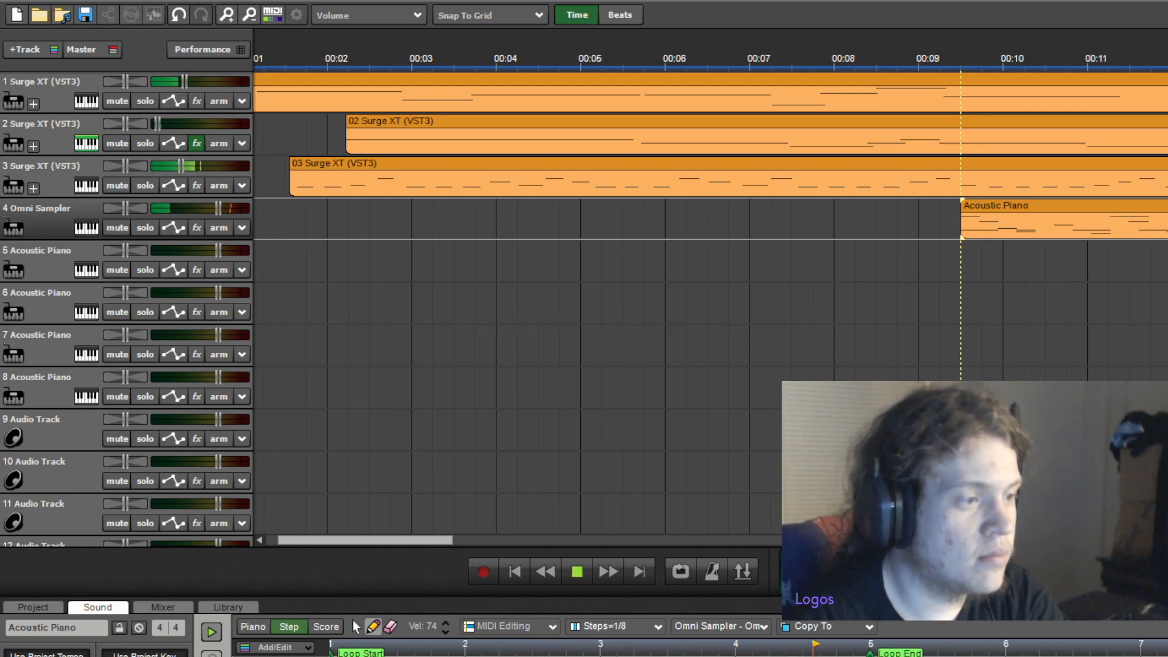
click(963, 259)
key(space)
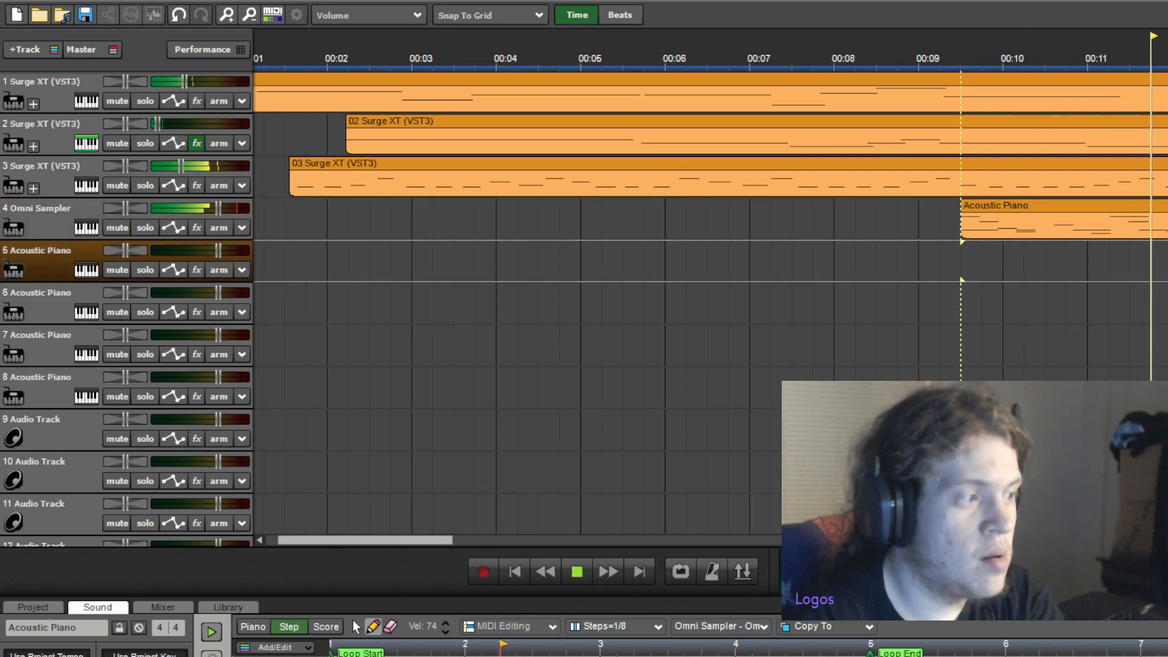
key(Up)
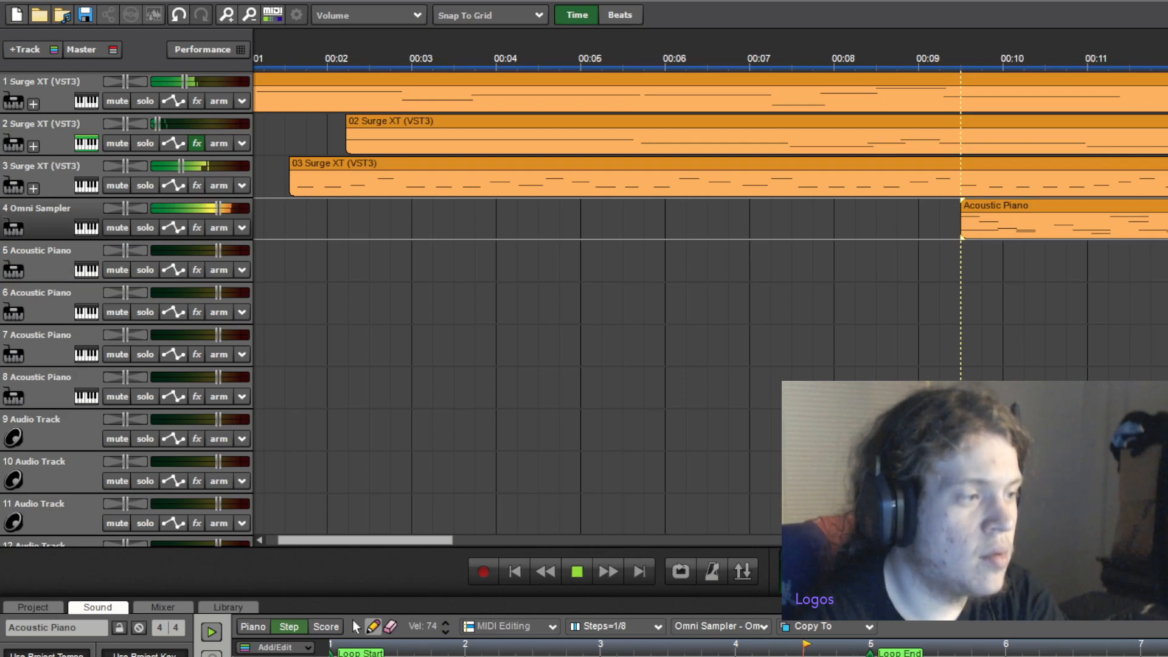
click(920, 304)
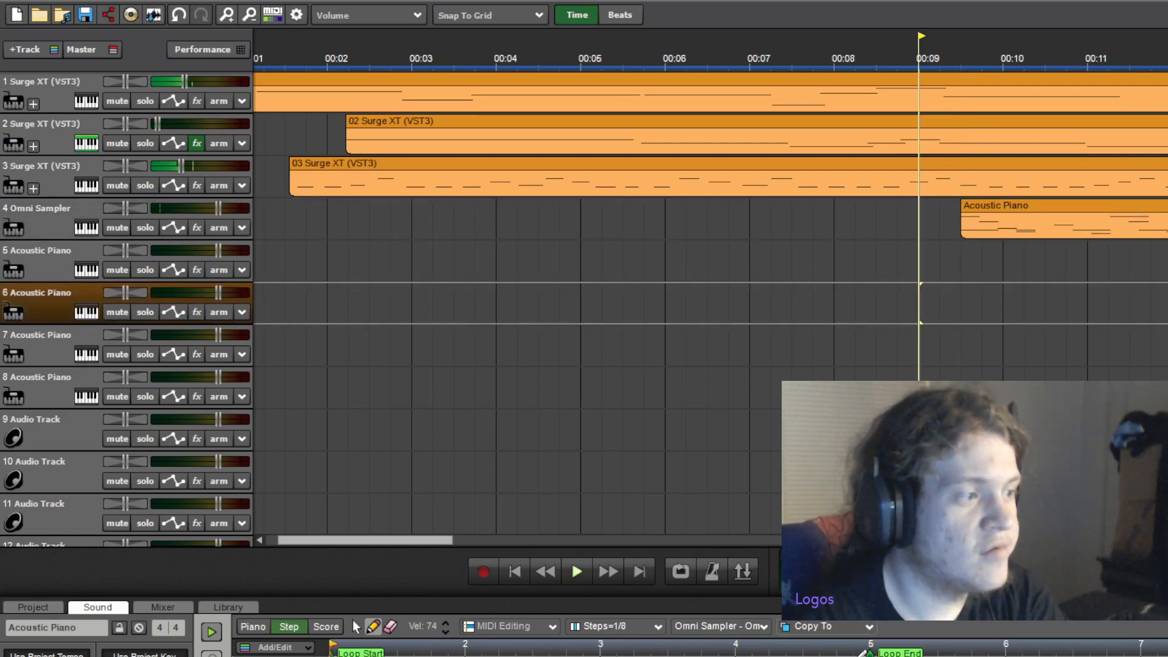
click(940, 220)
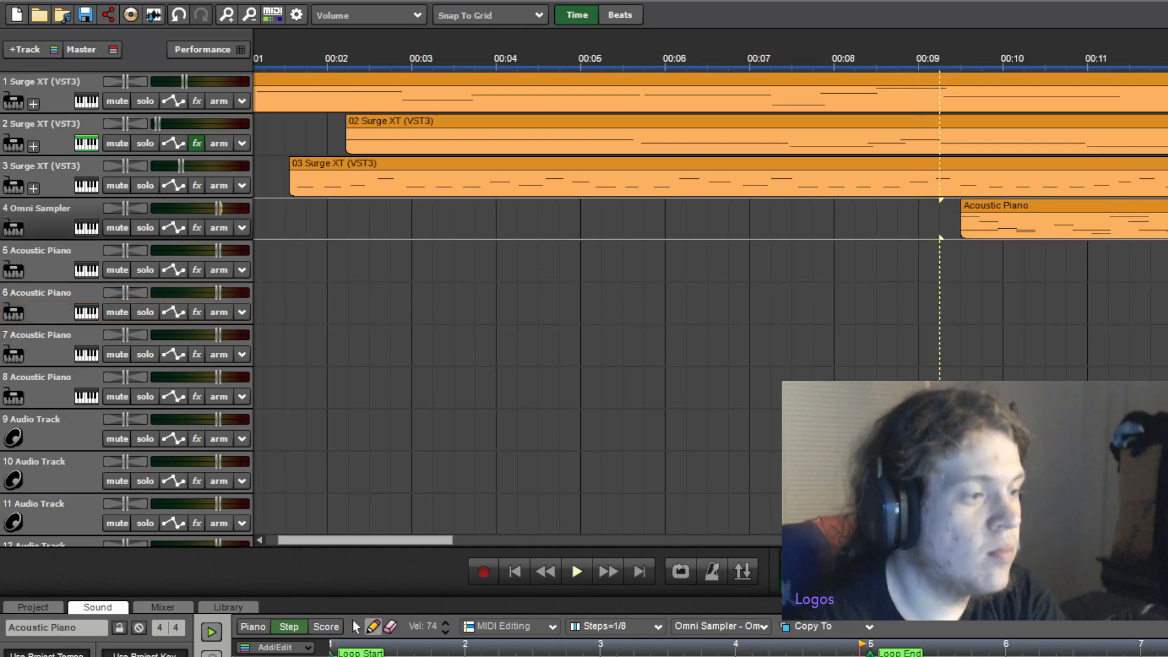
click(966, 247)
key(space)
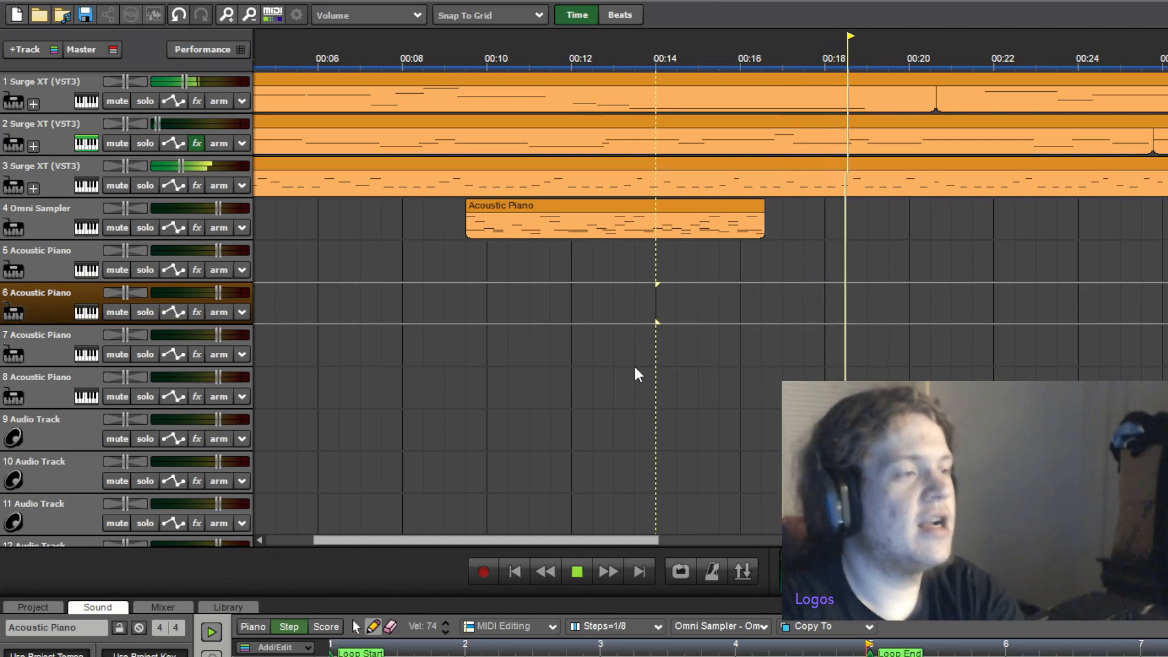
Extend the drum clip's loop end to bar 6 and play the added part from about 0:16
click(634, 368)
key(space)
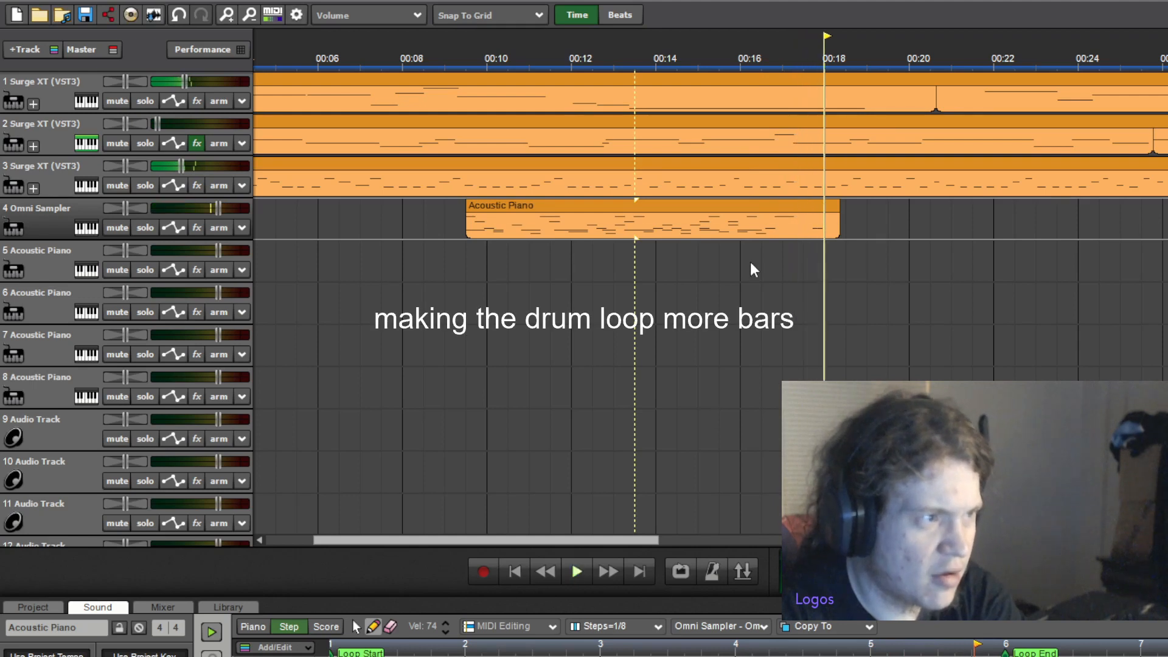
click(752, 263)
key(space)
key(space)
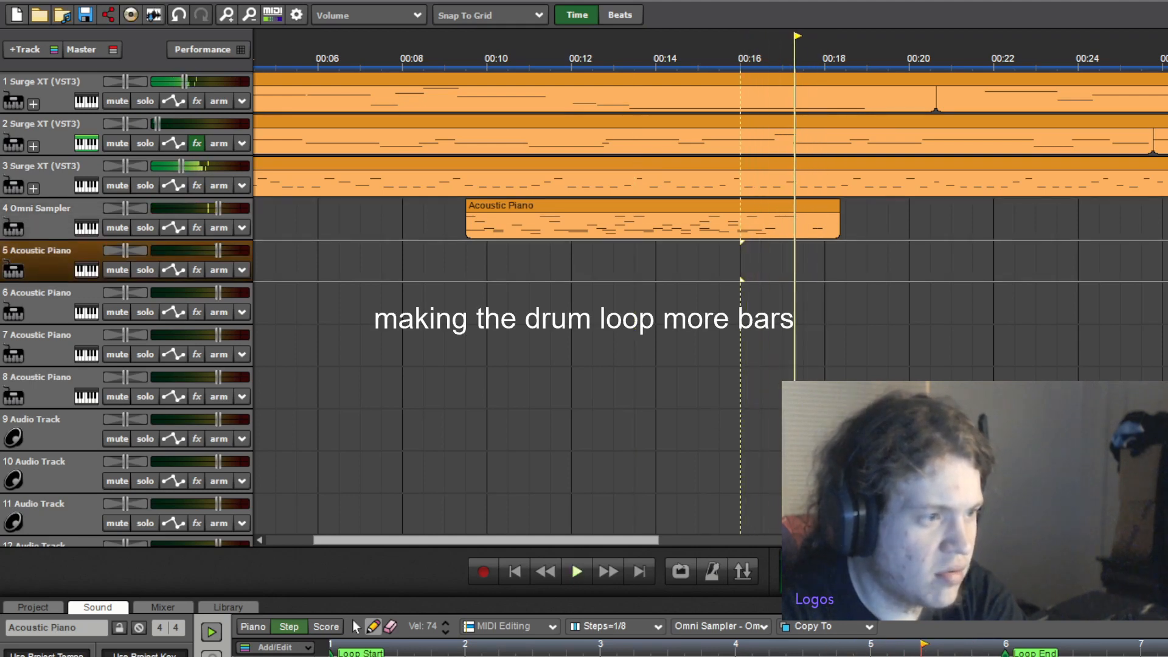
Lengthen the drum pattern with more bars of notes until about 0:22 and play it from about 0:09
key(Up)
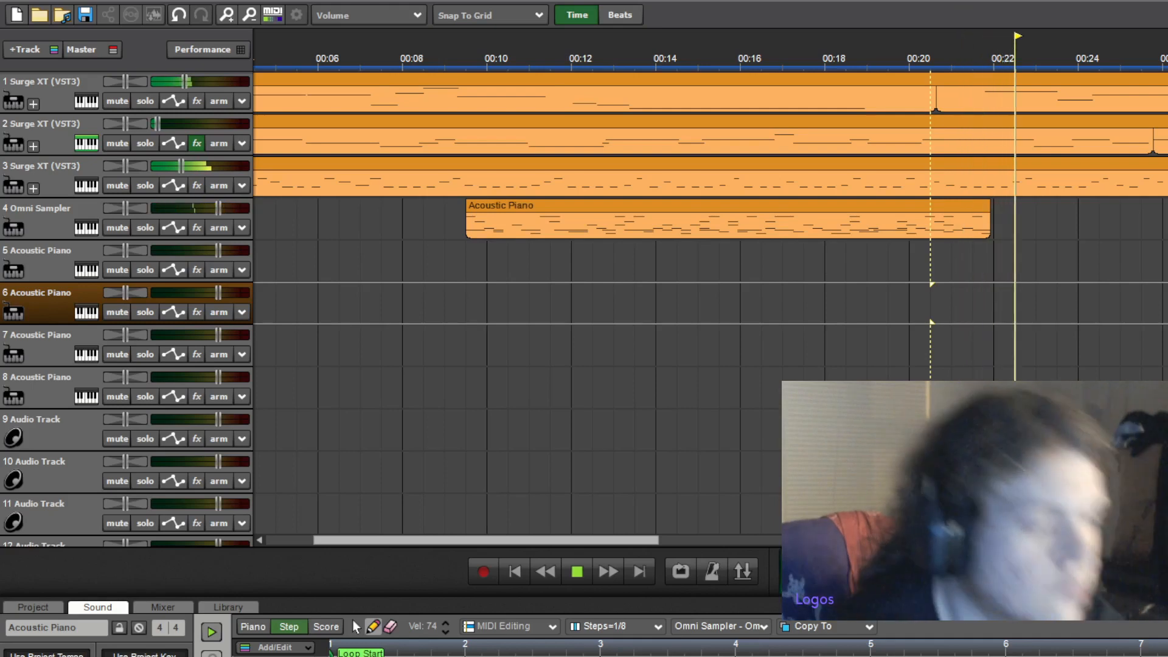
click(447, 311)
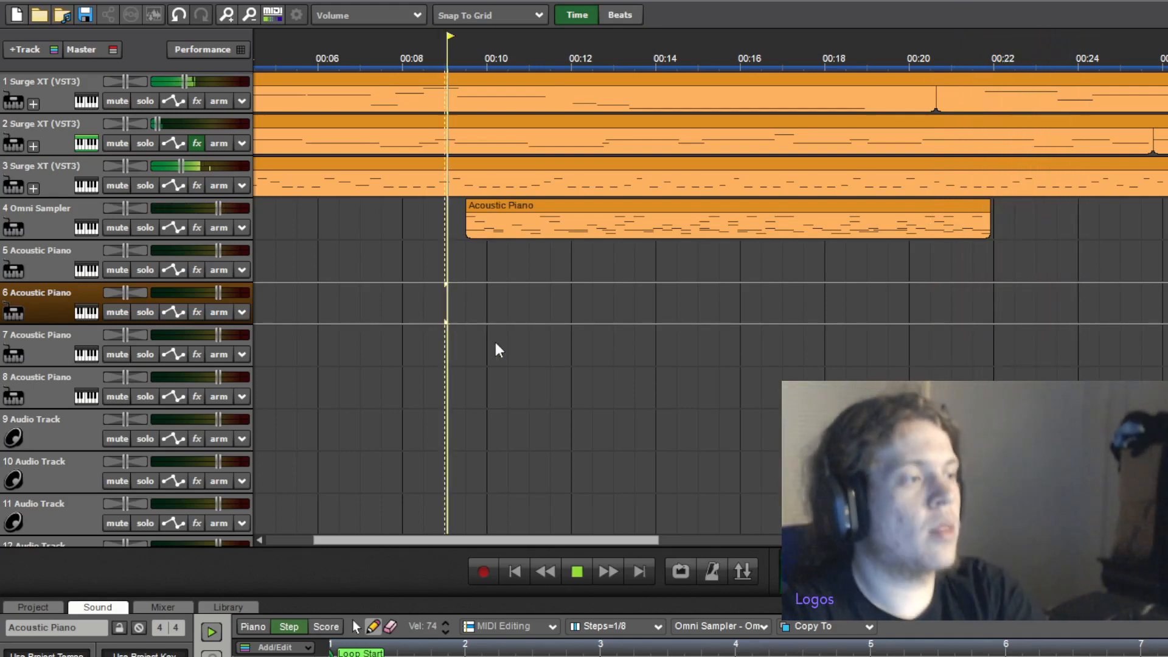
scroll(677, 309, down, 5)
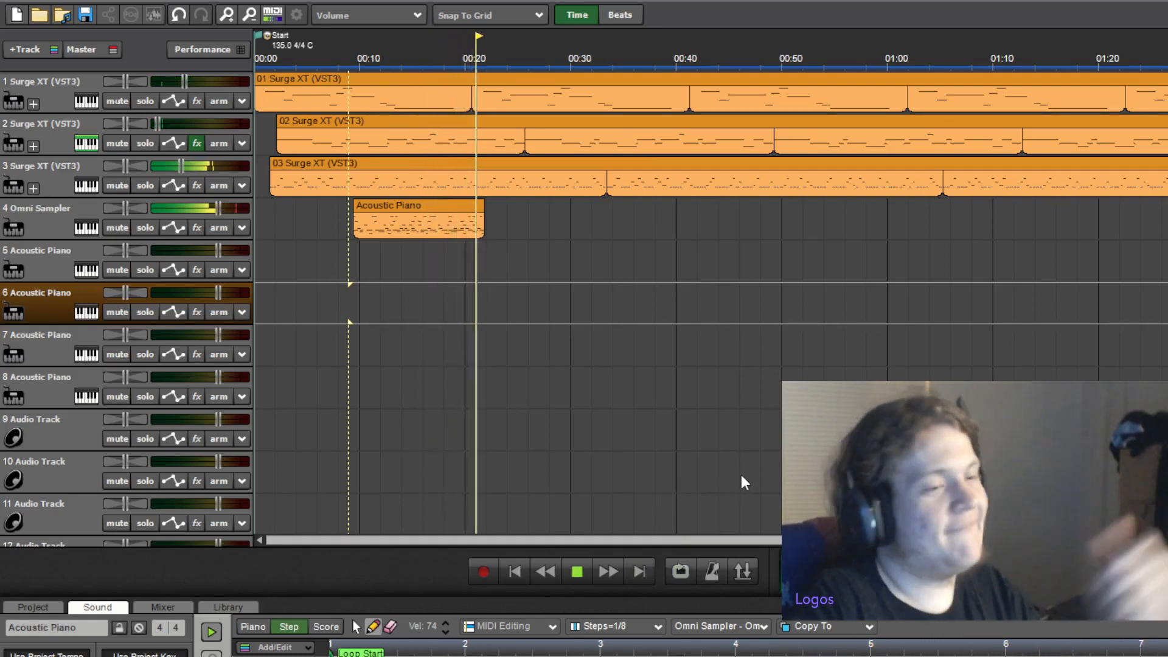
Loop the drum clip along the fourth track to about 1:36 and listen to it from about 0:16
click(432, 222)
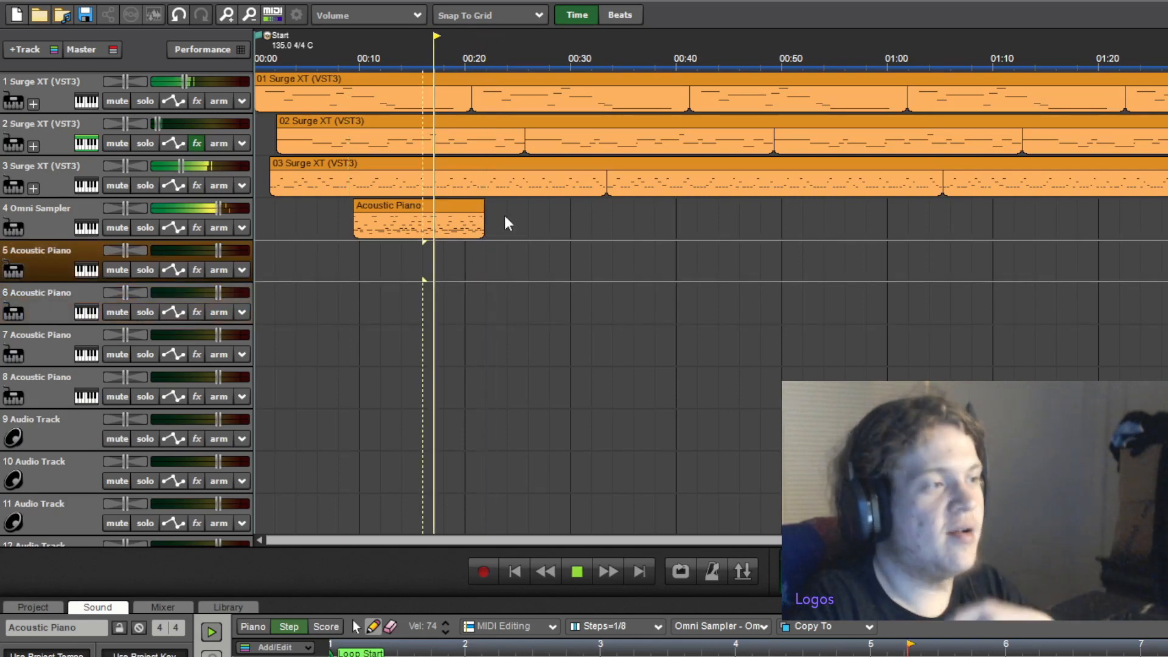
drag(484, 230, 1159, 230)
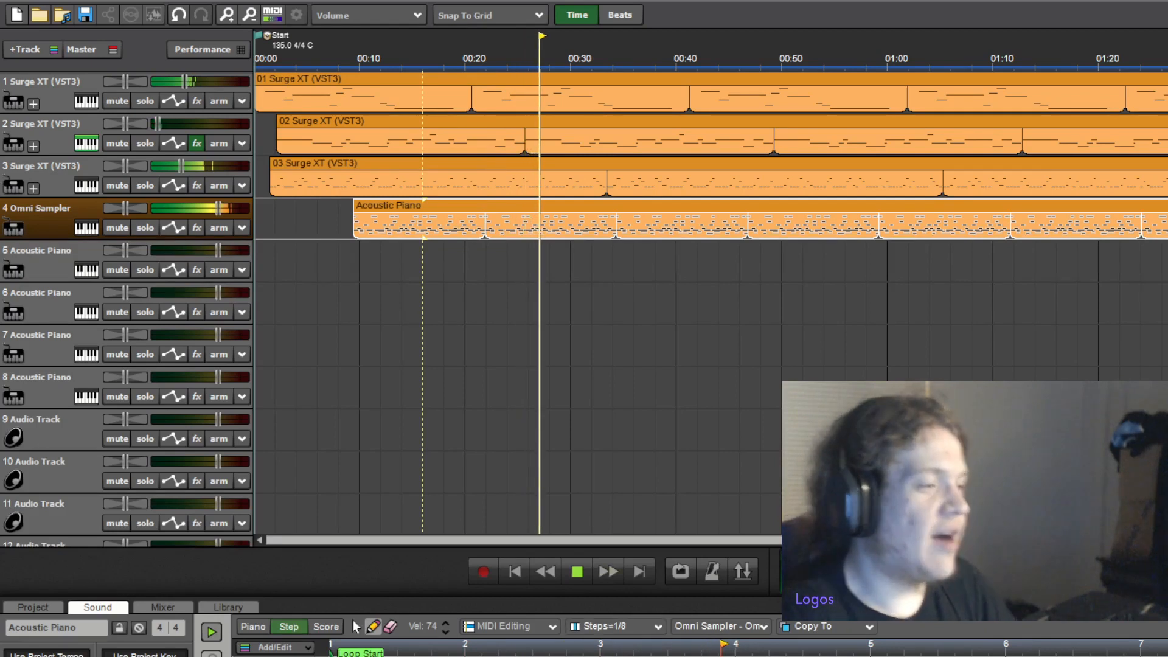
double_click(458, 246)
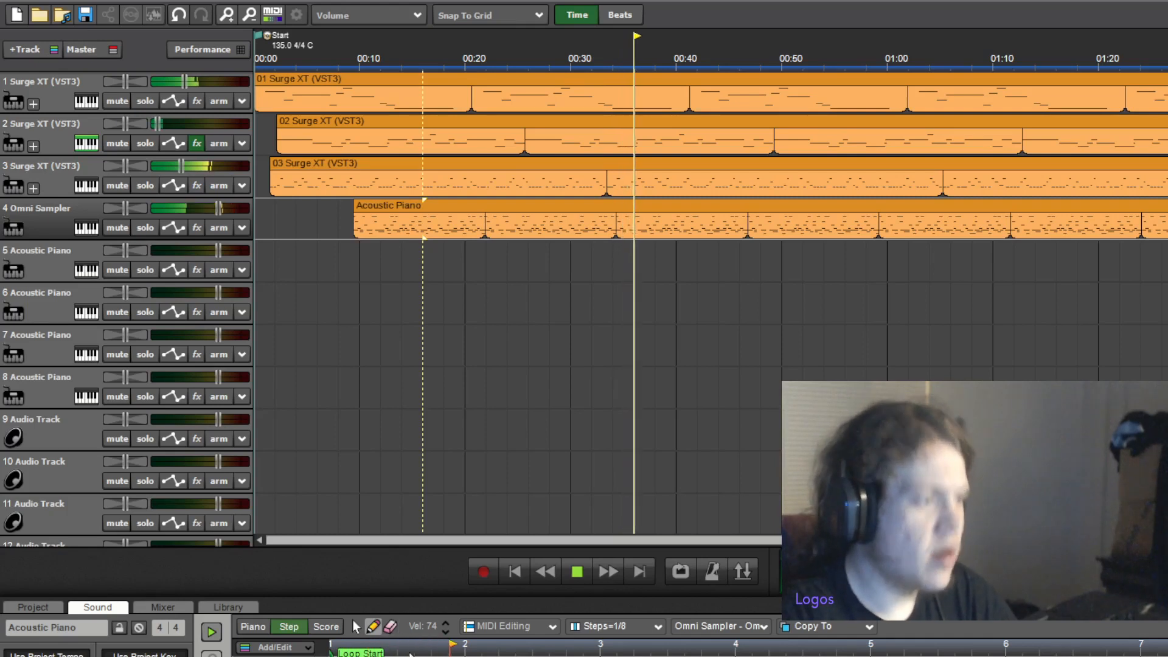
click(424, 313)
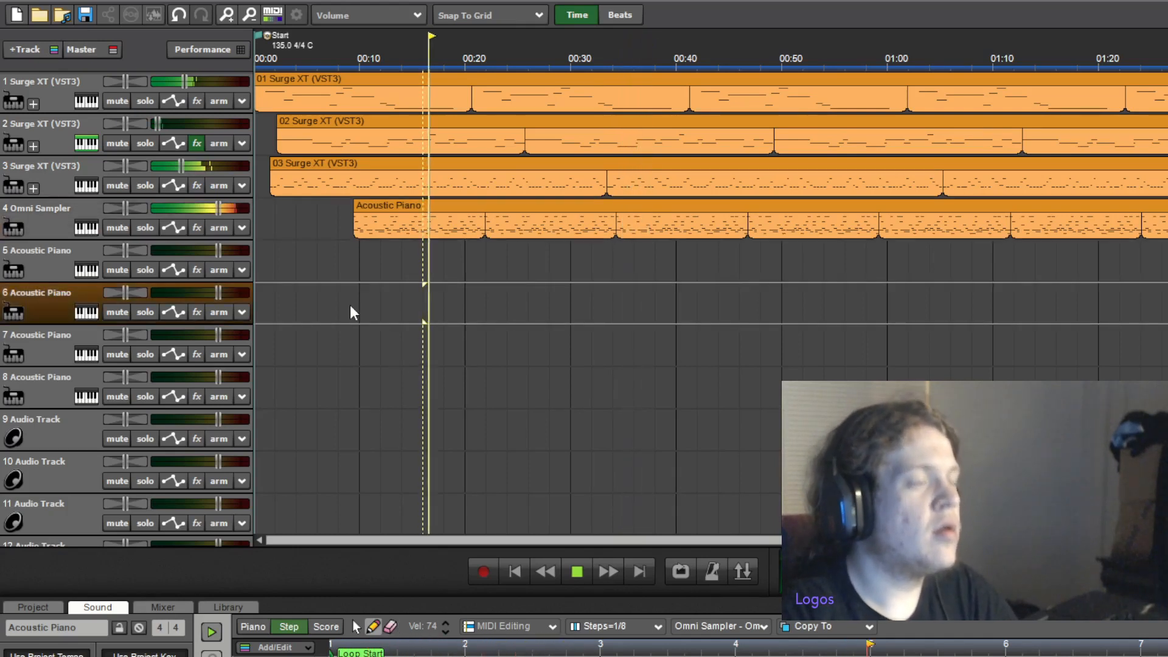
click(373, 269)
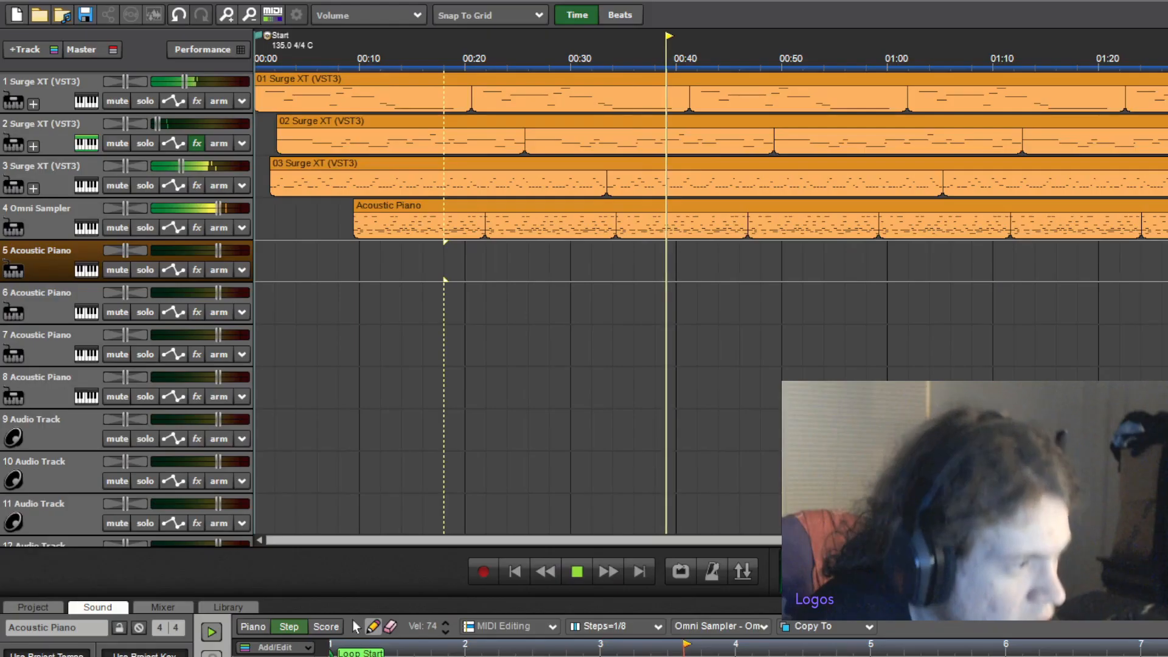
Add an empty clip on the sixth track at about 0:12 and lower the looped drum clip's volume
click(49, 218)
double_click(380, 304)
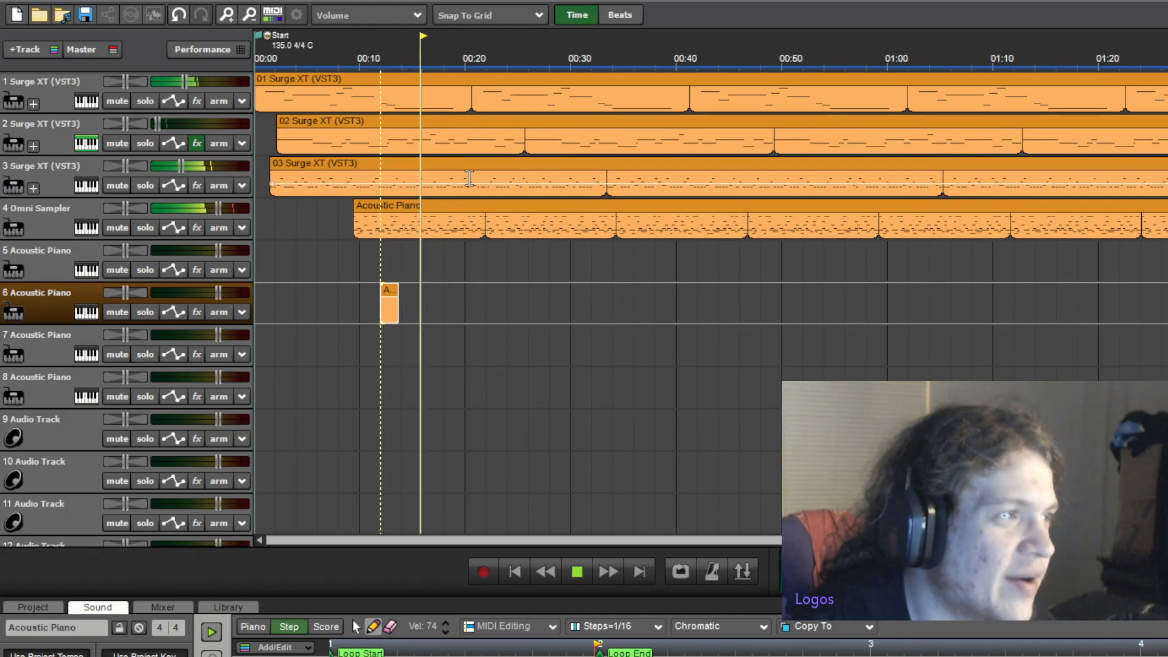
click(479, 207)
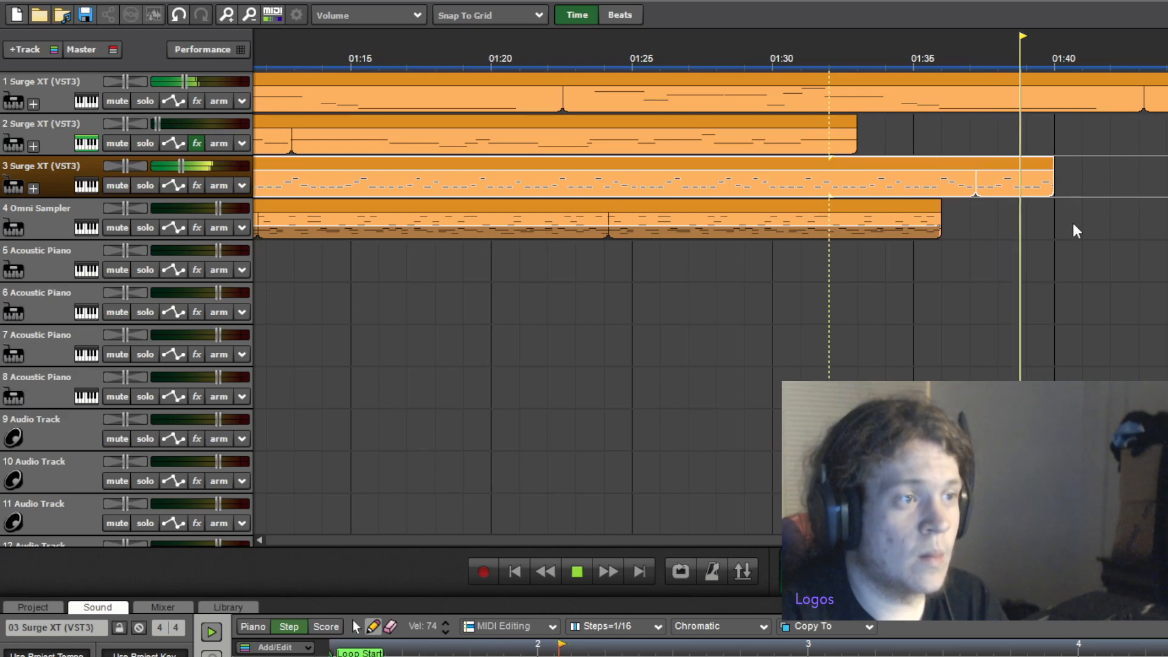
Select all clips on the first four tracks and paste a copy of them at about 2:07
scroll(1072, 221, up, 1)
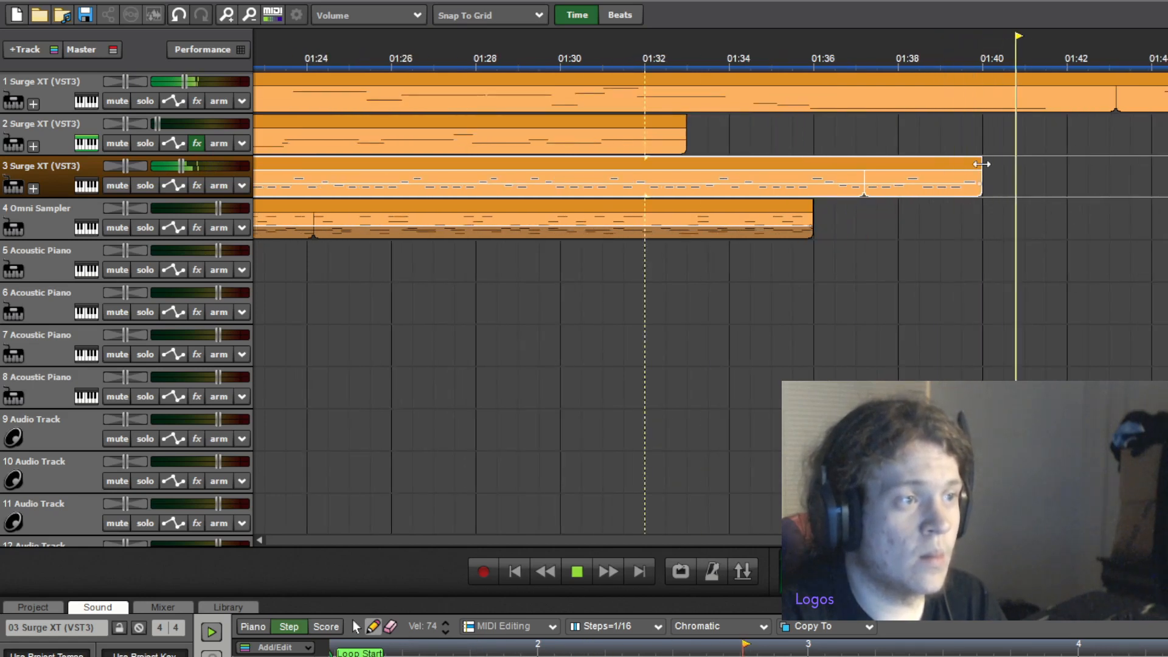
scroll(983, 168, down, 4)
scroll(998, 231, down, 2)
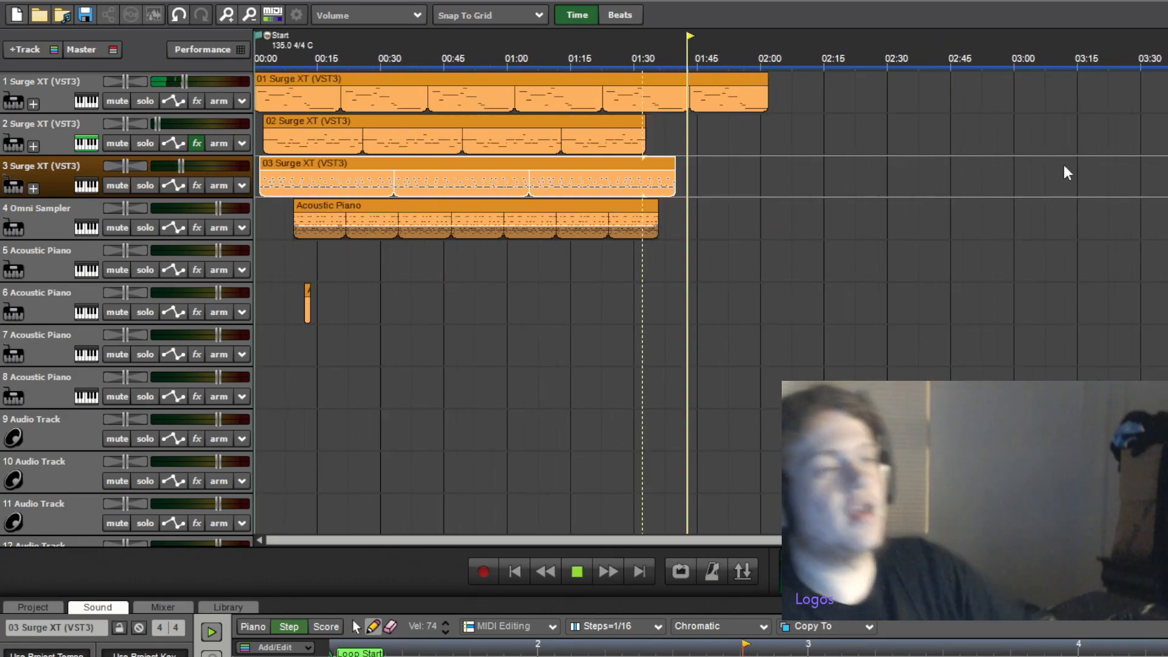
scroll(973, 164, down, 1)
drag(883, 220, 115, 88)
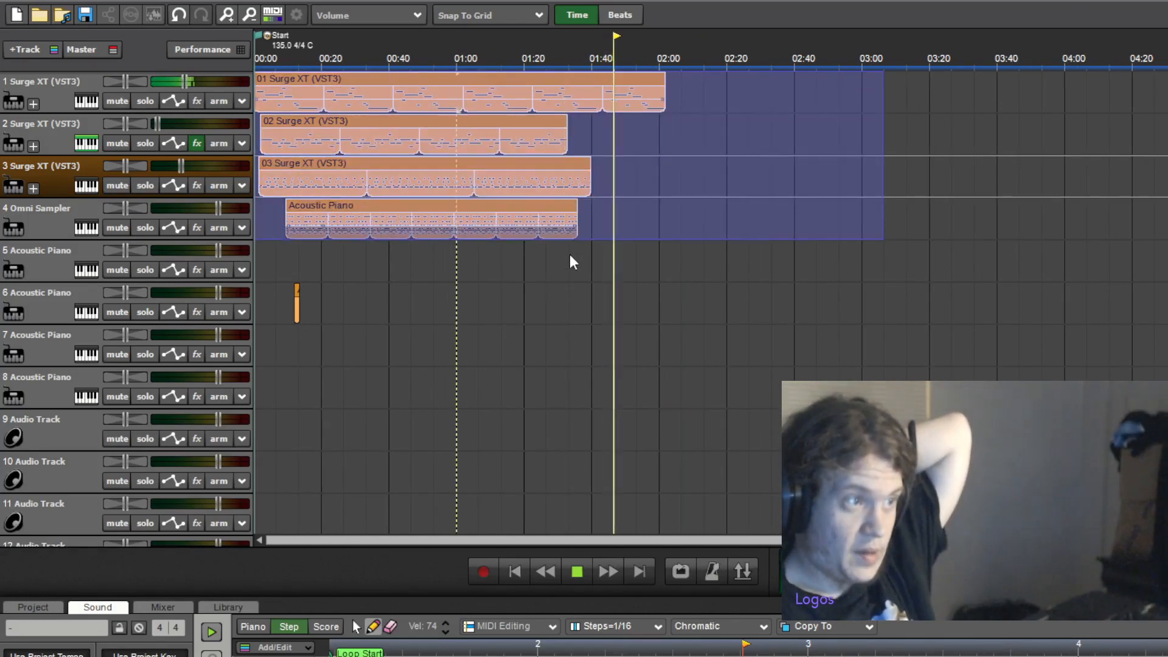
click(685, 96)
key(ctrl+v)
Extend the first track's original clip to about 2:08 and fade out its volume from about 1:59
scroll(743, 188, up, 3)
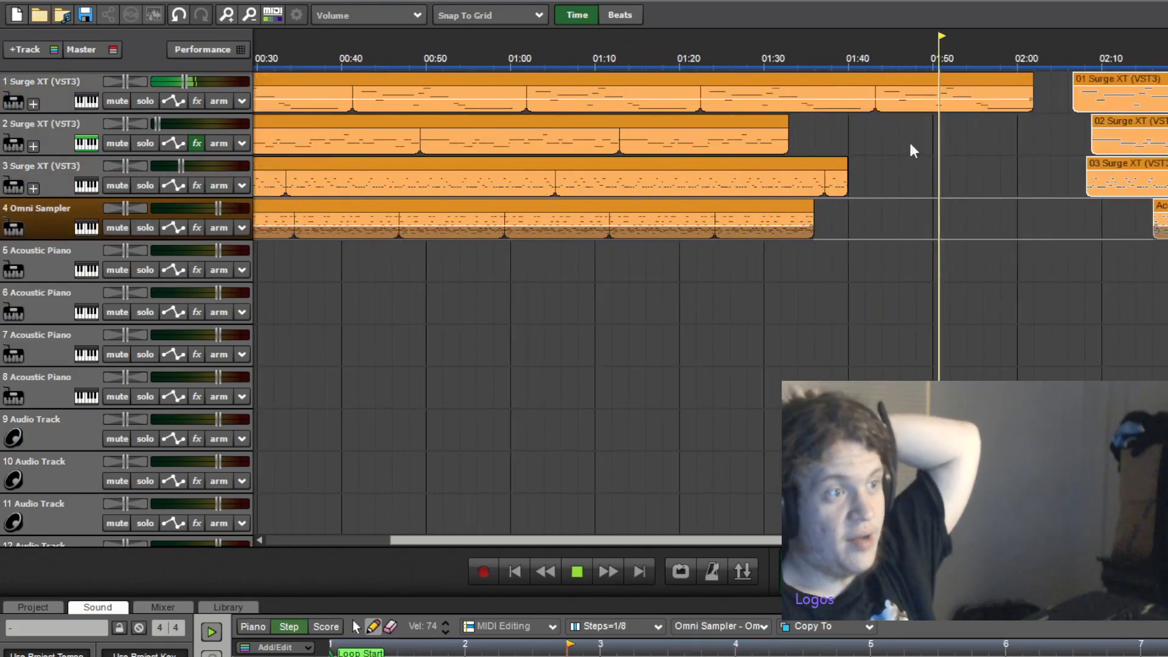
drag(1036, 87, 1086, 86)
click(1063, 66)
scroll(1058, 68, up, 2)
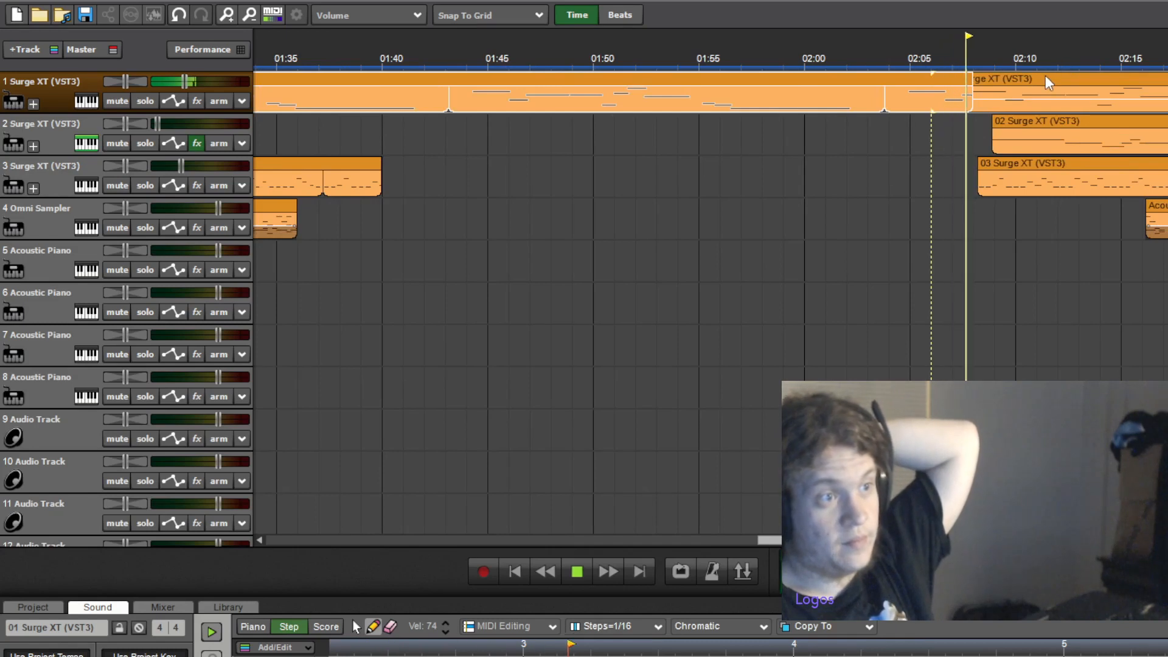
scroll(1038, 57, down, 5)
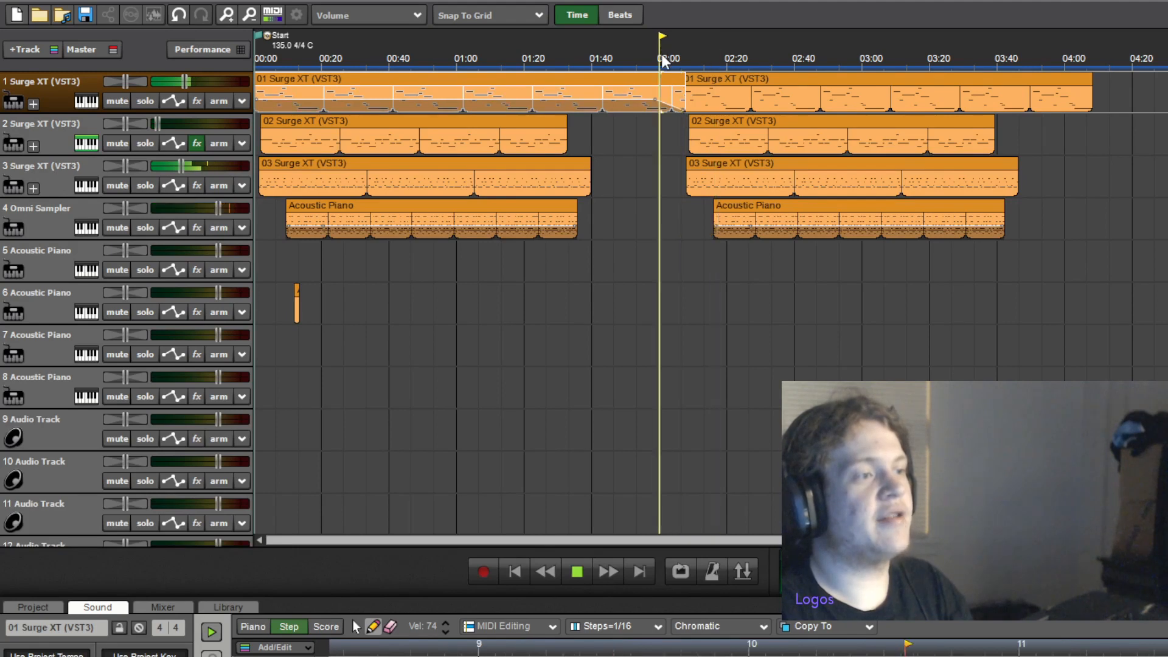
Play the fade-out on the first track from about 2:00 to check the transition into the copied section
scroll(662, 54, up, 4)
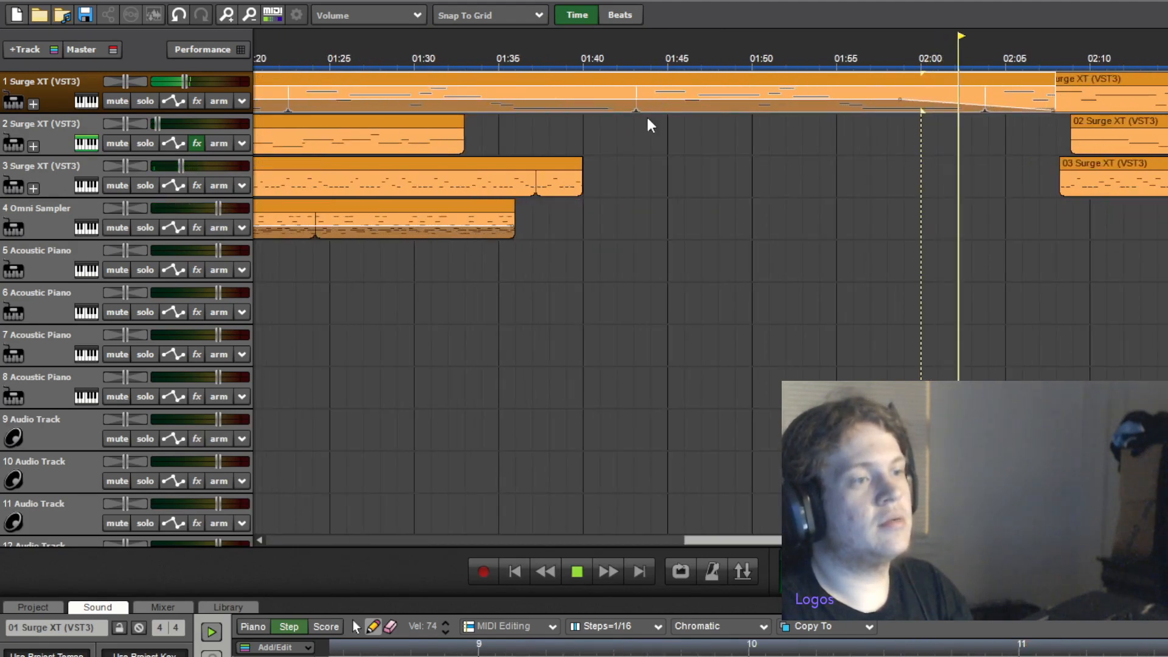
scroll(647, 119, down, 2)
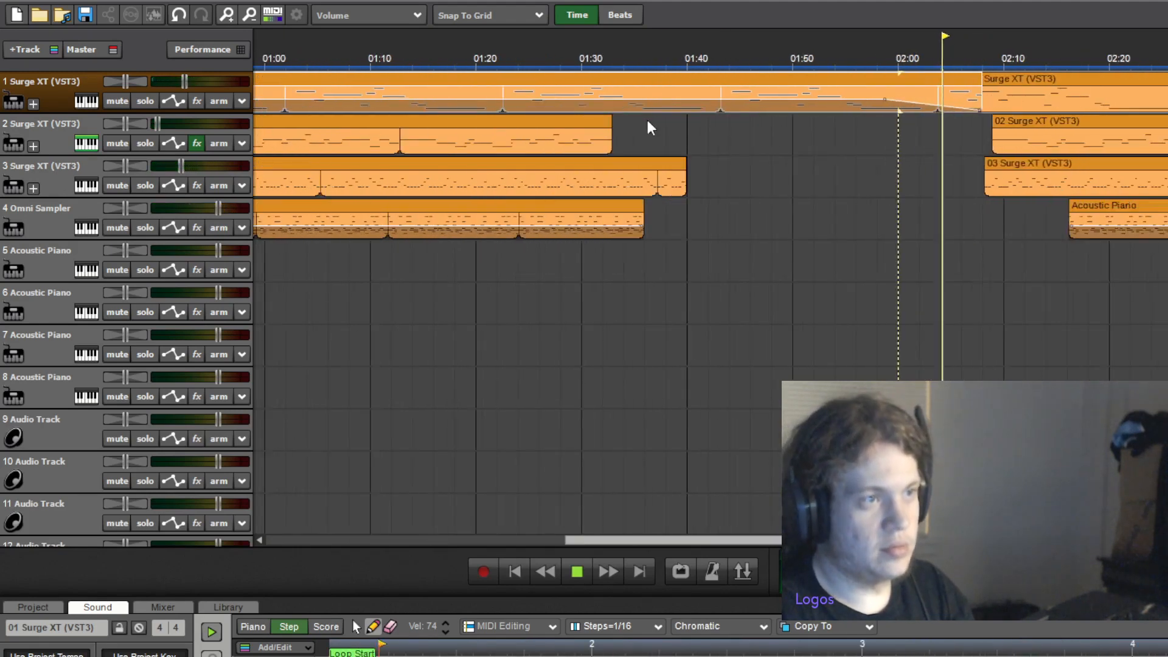
scroll(648, 119, up, 4)
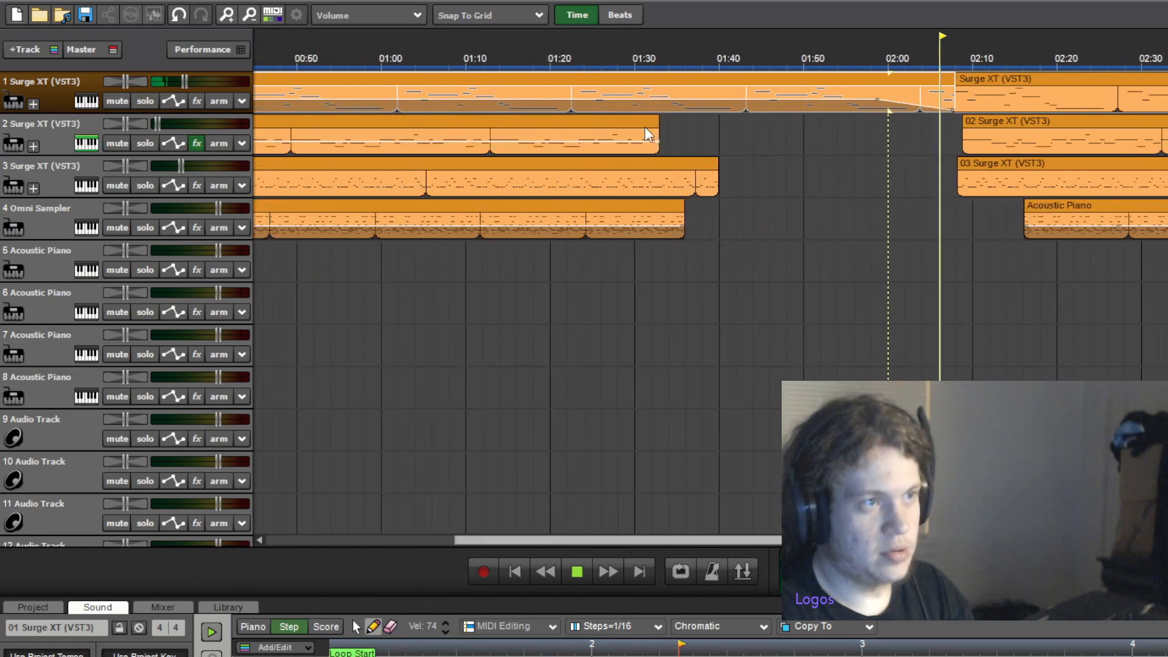
scroll(644, 124, down, 5)
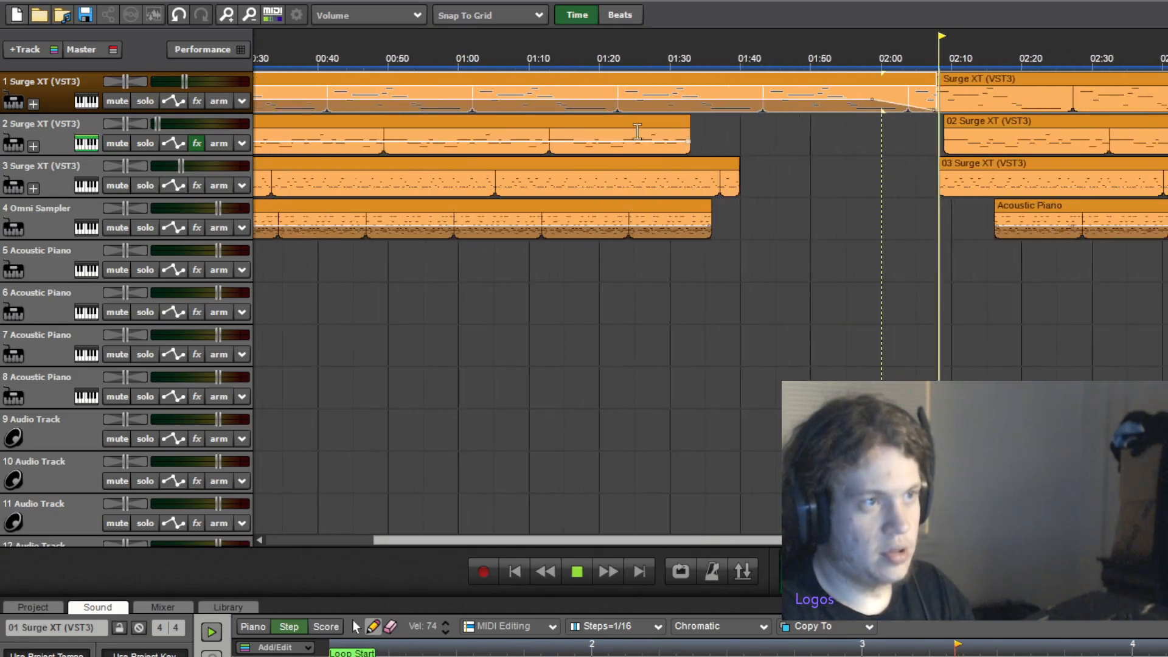
Play the arrangement through both sections, including the end of the first section from about 1:18 and 1:45
scroll(681, 124, down, 2)
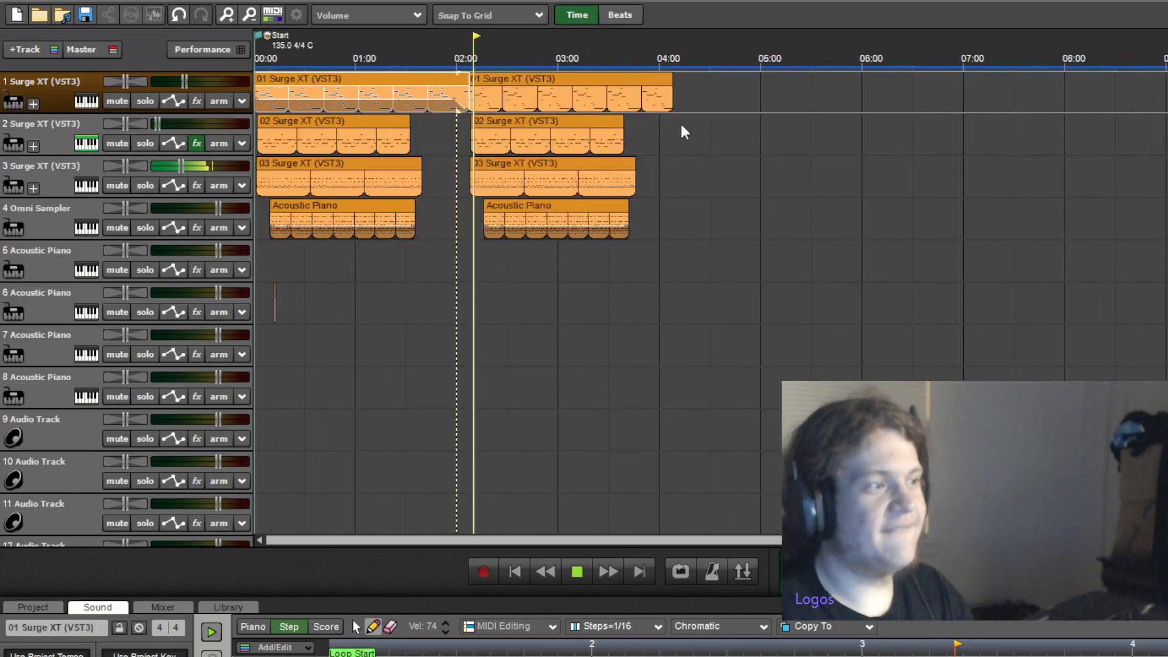
scroll(662, 286, up, 3)
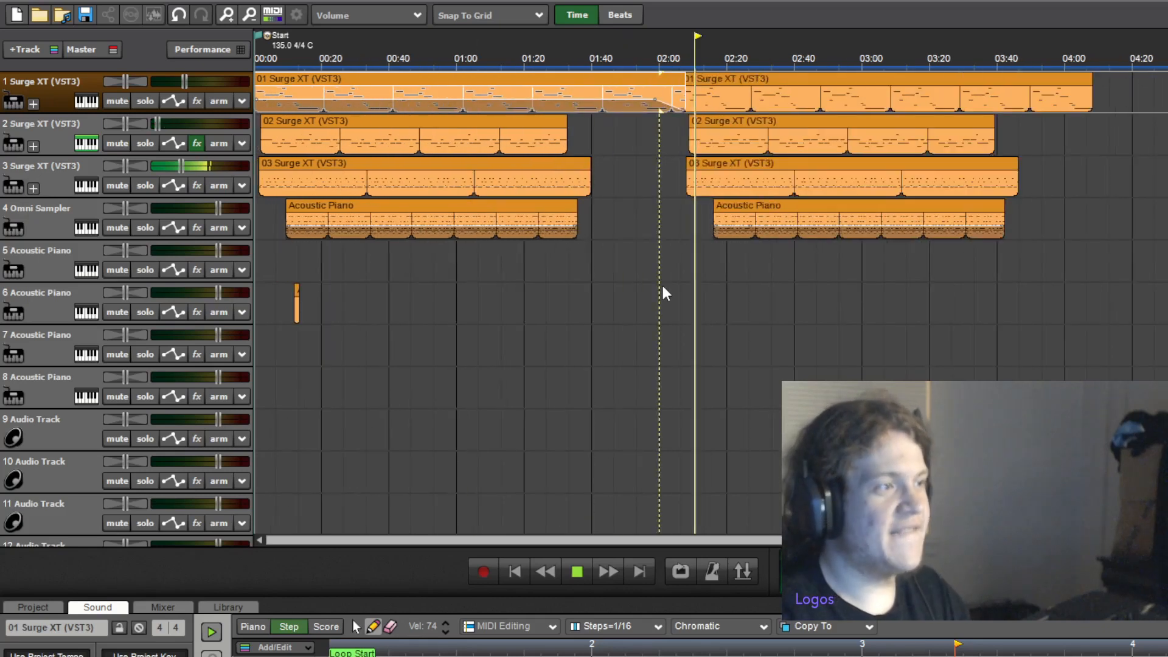
click(79, 229)
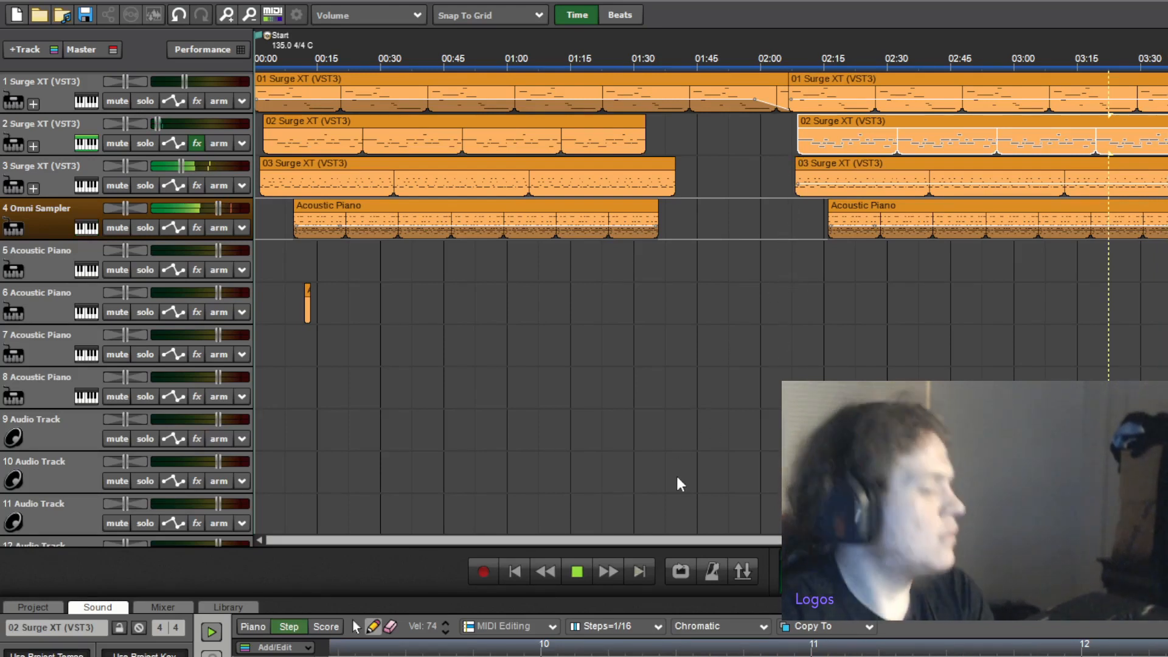
scroll(832, 345, down, 2)
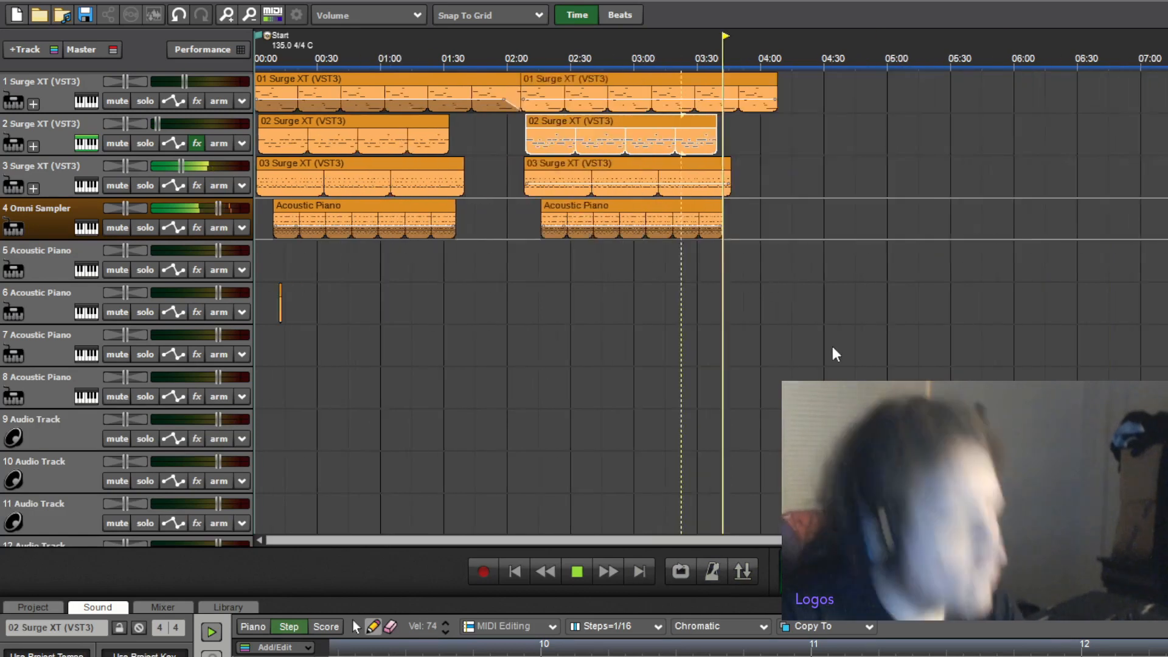
scroll(837, 324, up, 1)
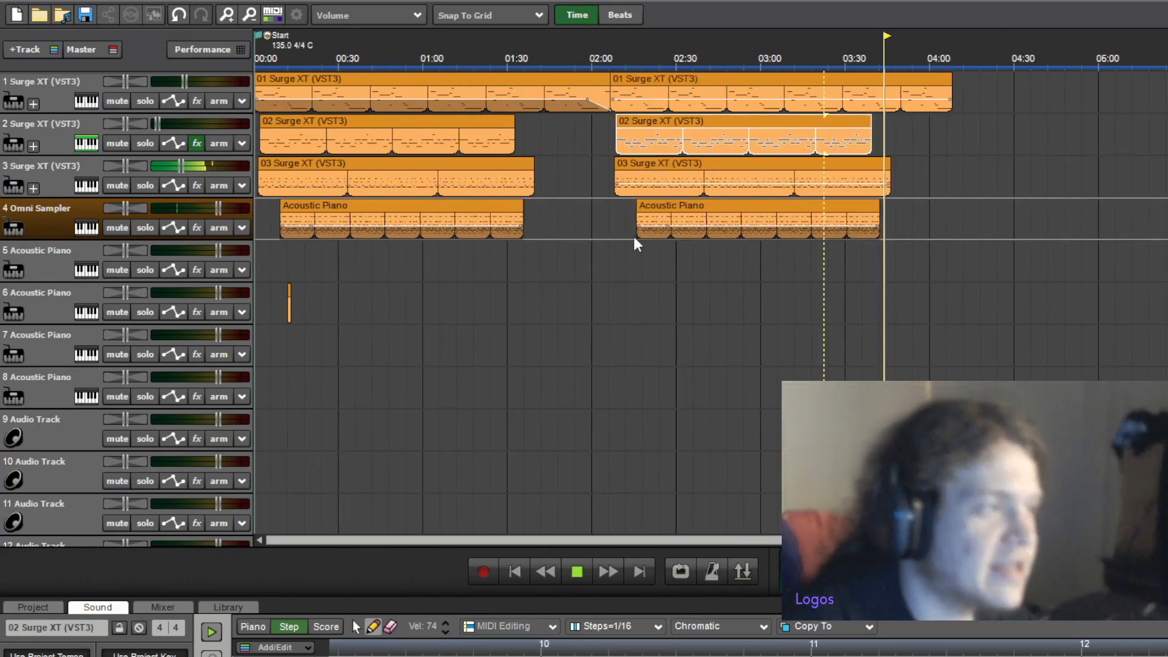
click(476, 59)
scroll(515, 94, up, 1)
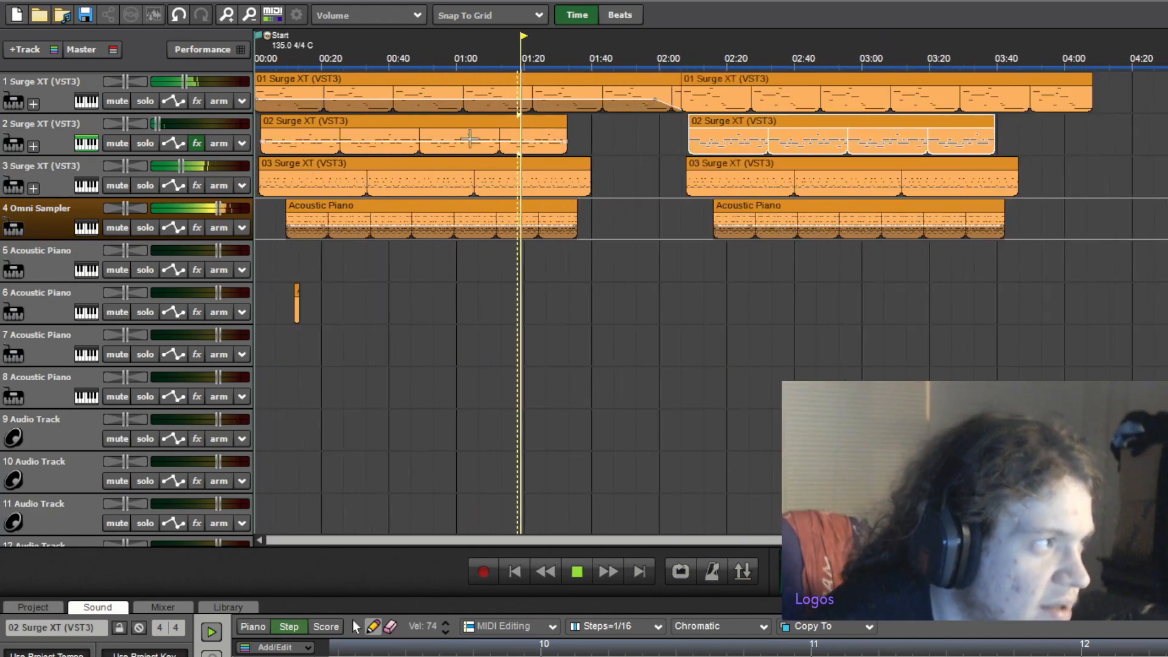
click(616, 55)
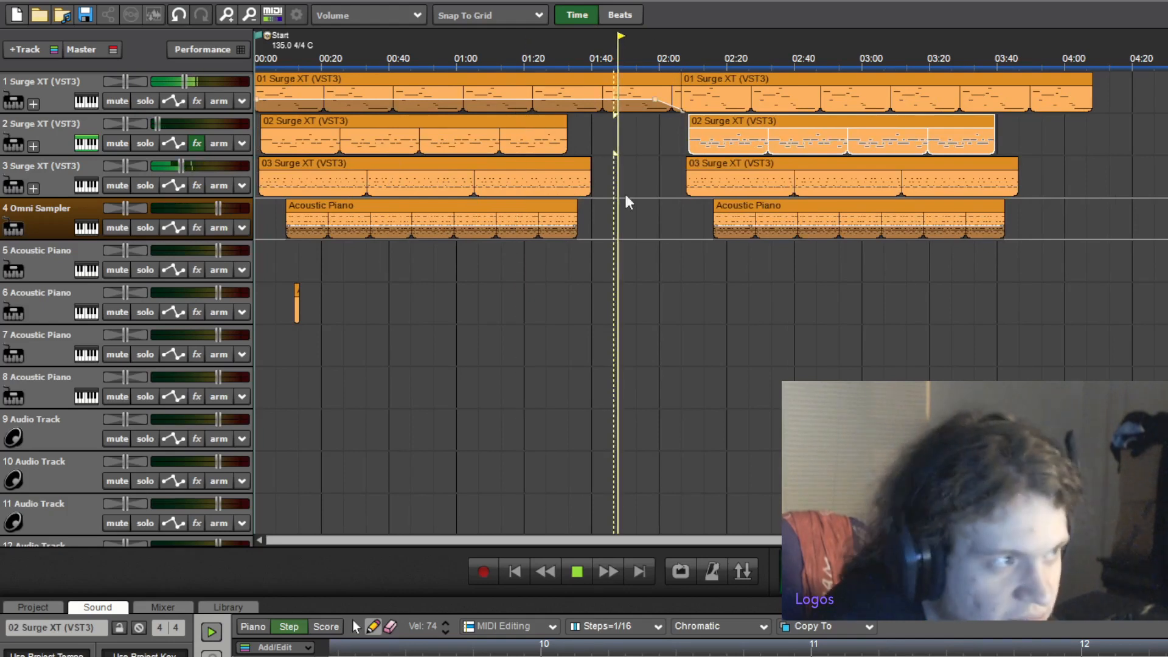
Duplicate the second Surge XT track together with its clips
click(86, 229)
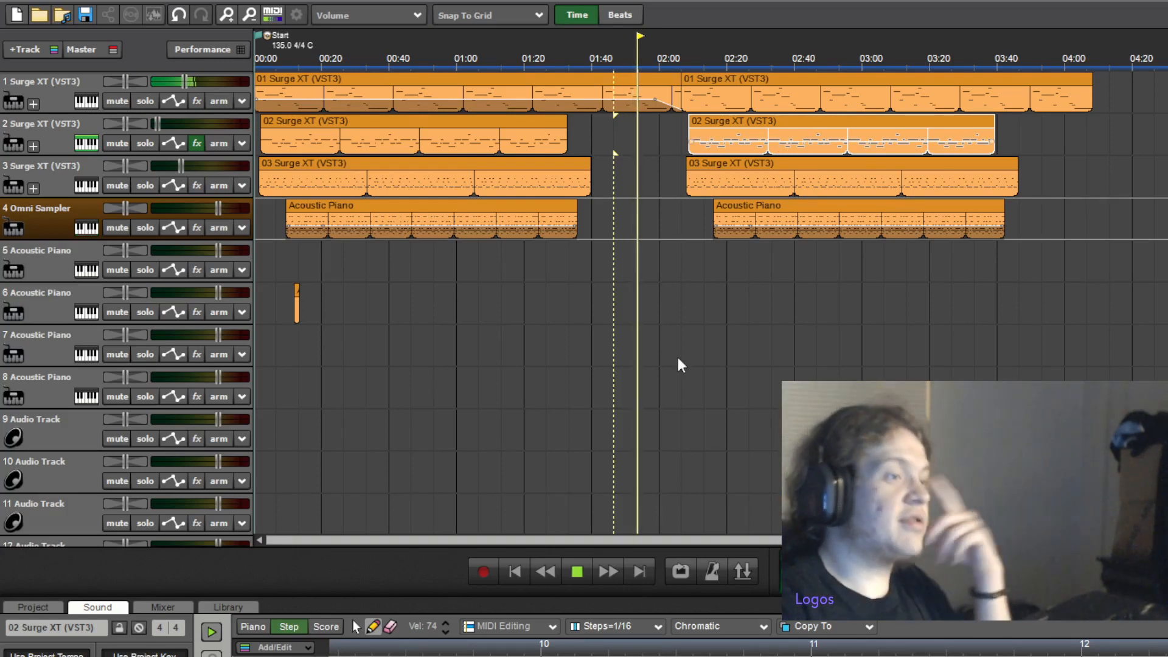
click(86, 227)
click(59, 171)
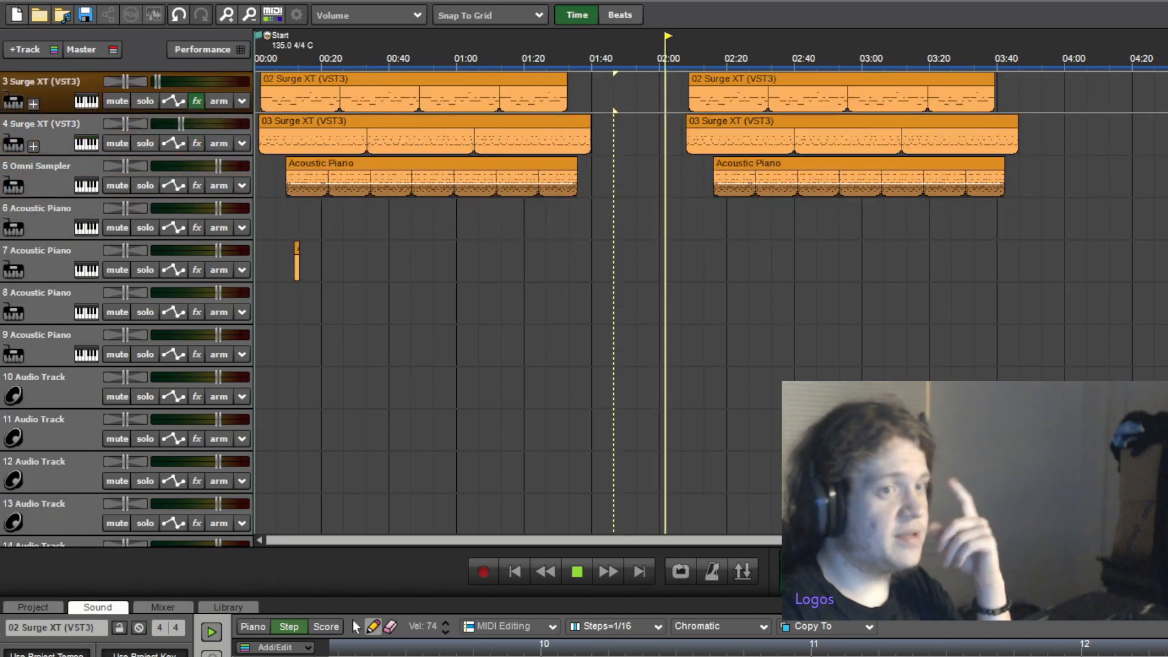
Delete both clips from the original second track, keeping the copies on the duplicated track
scroll(517, 304, up, 2)
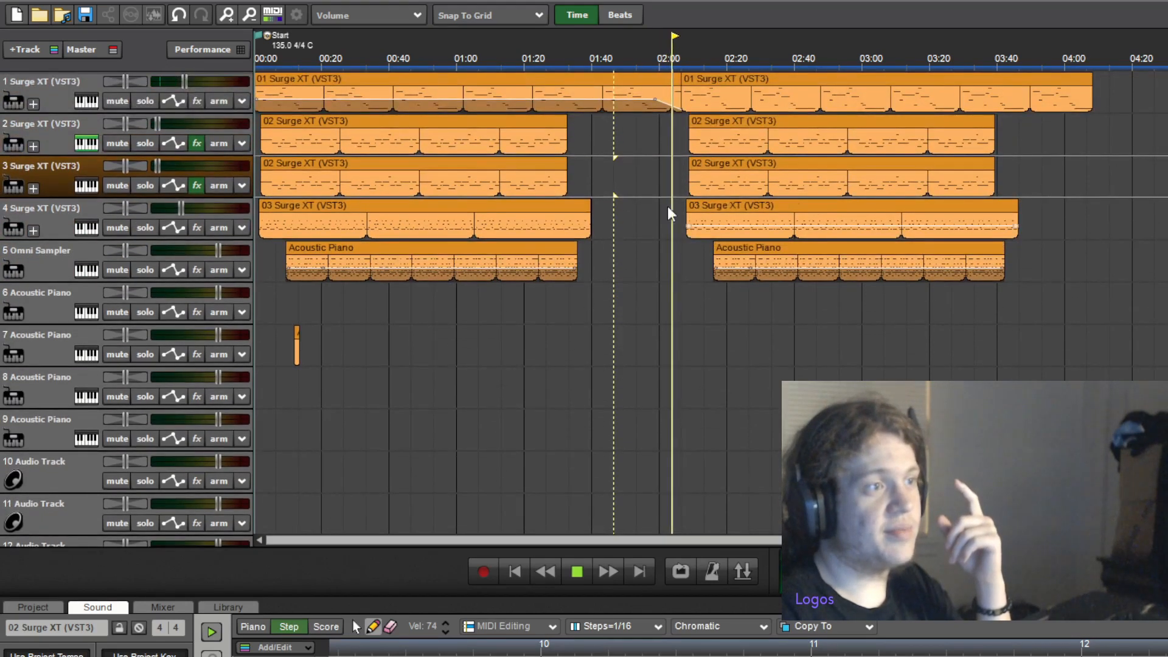
click(412, 146)
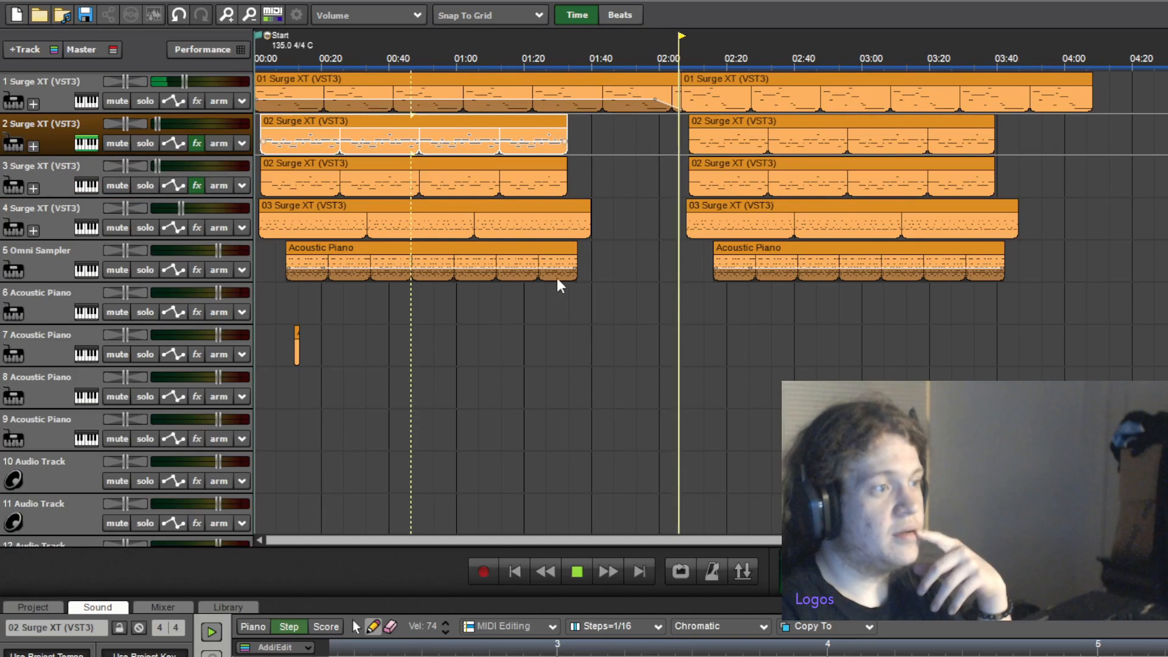
click(817, 121)
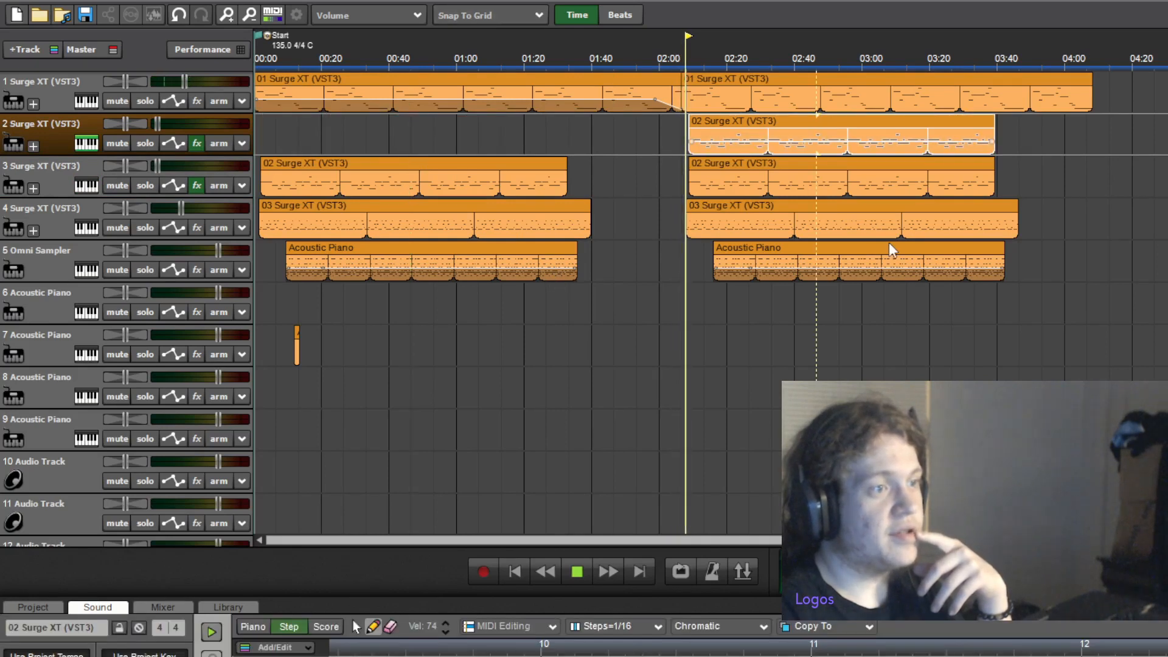
key(Delete)
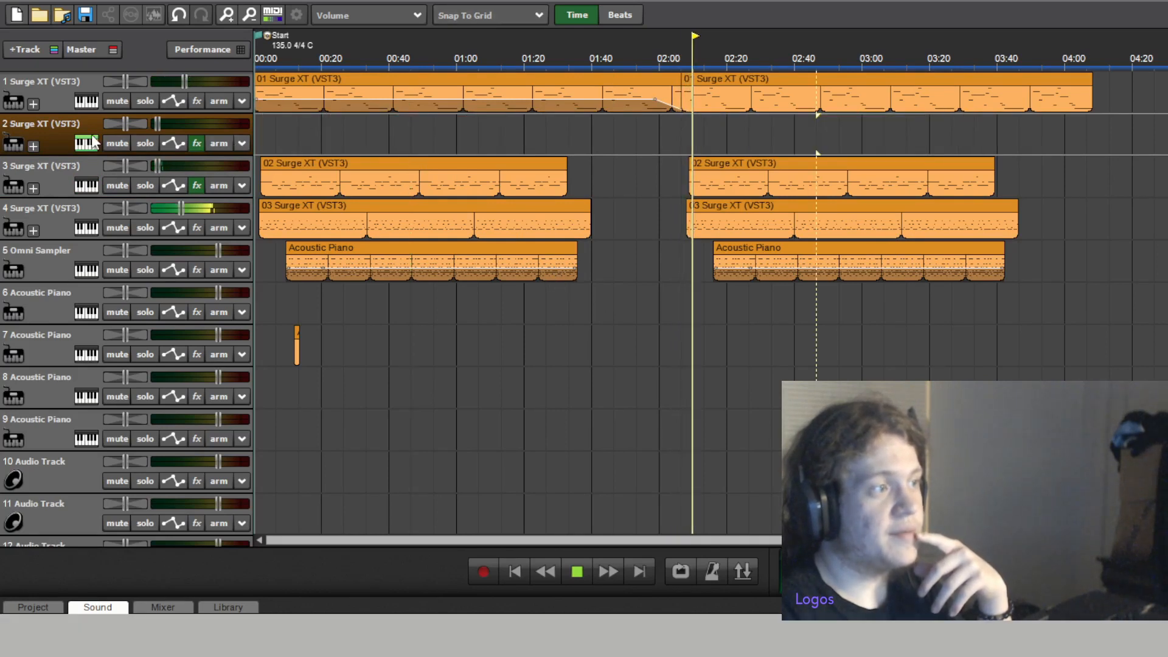
Record a new melody on the soloed second track from about 1:36 to 2:08 and lower the track's volume
click(549, 129)
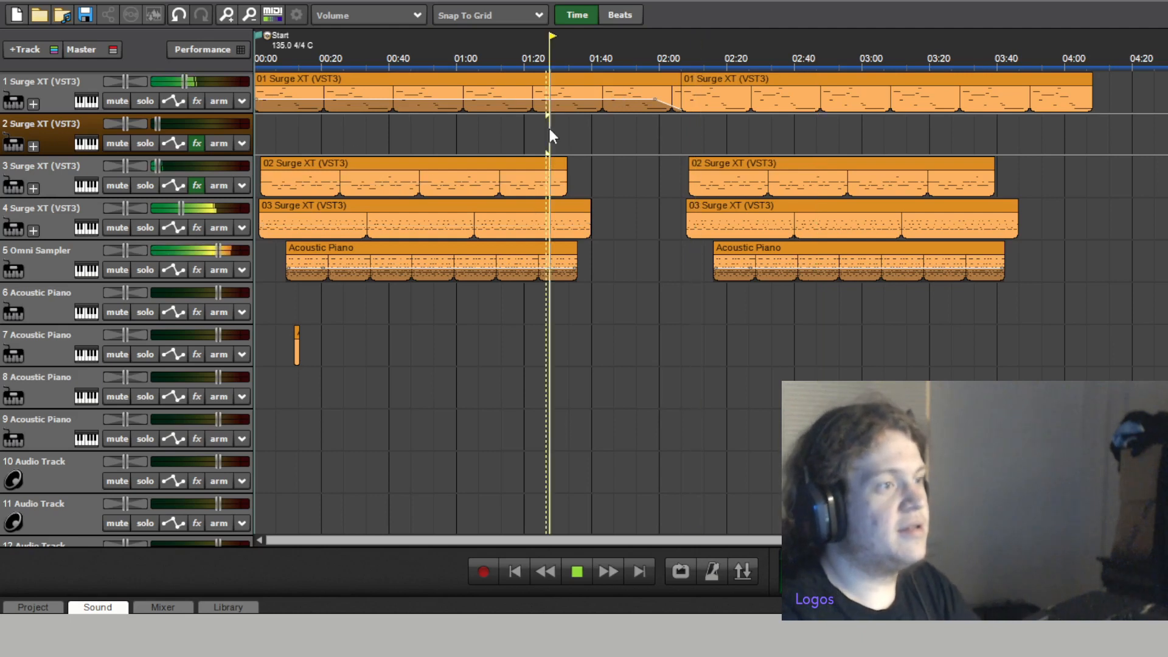
key(r)
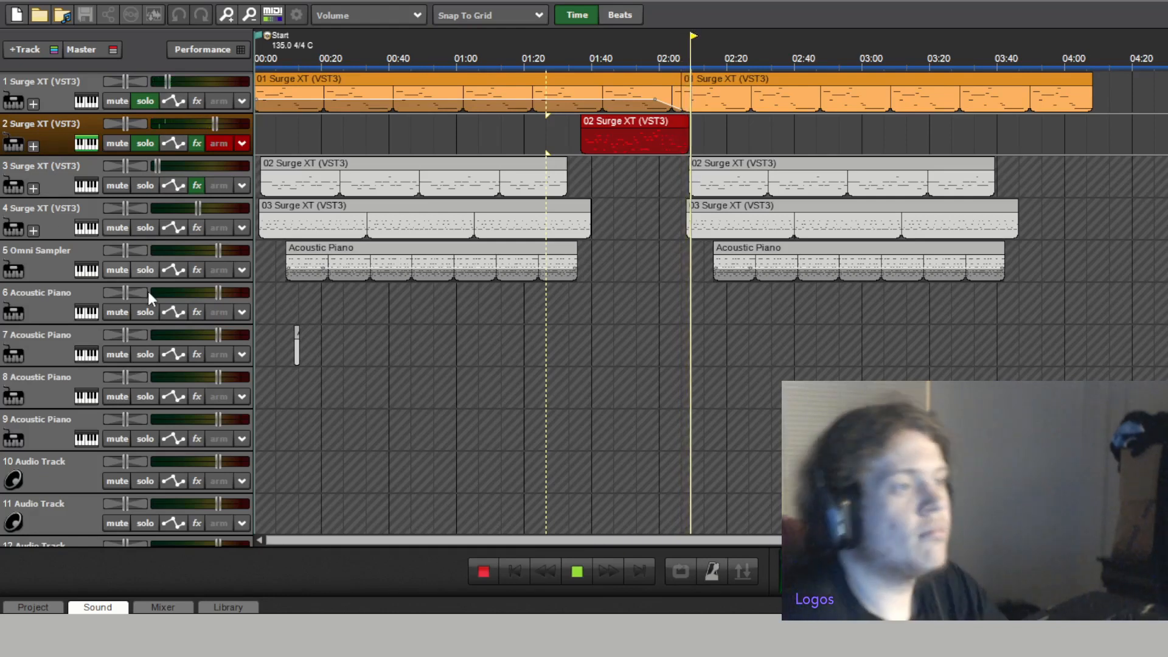
key(space)
click(593, 34)
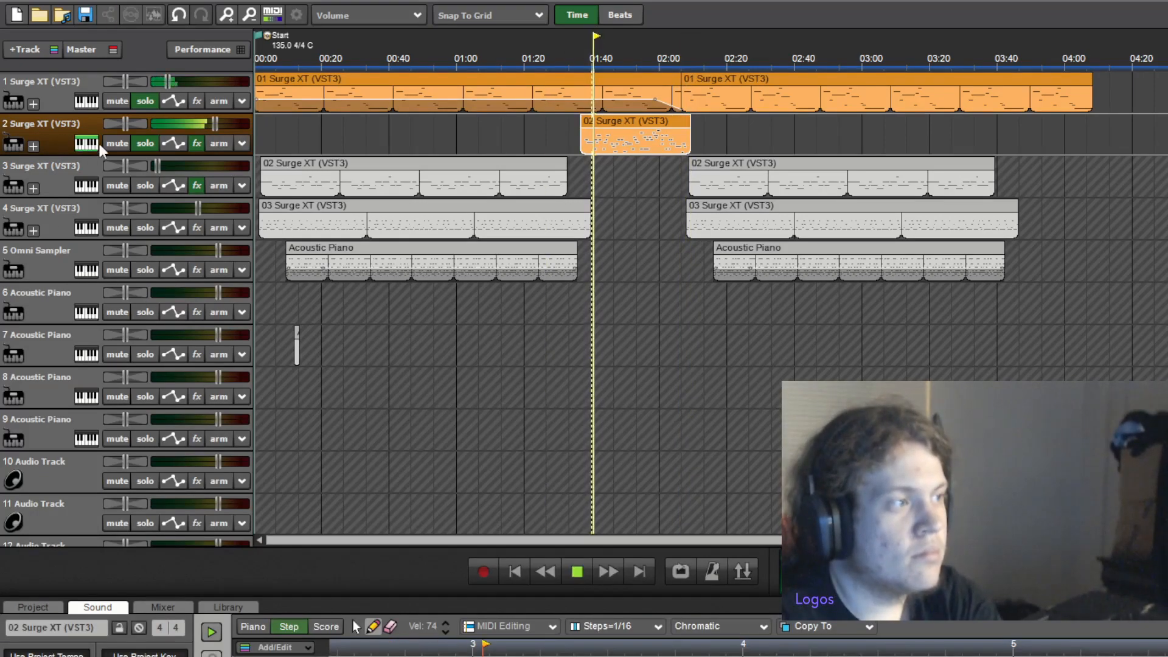
drag(186, 119, 167, 118)
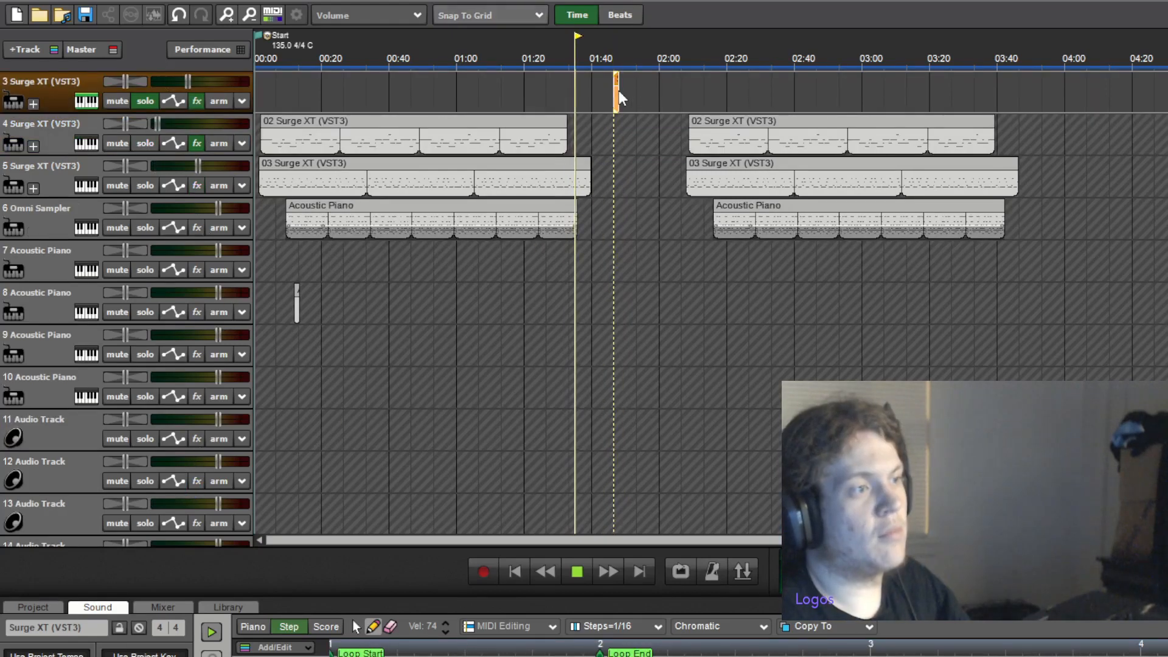
Delete the short clip on the third track and record another melody on the second track from about 1:38 to 2:08
key(Delete)
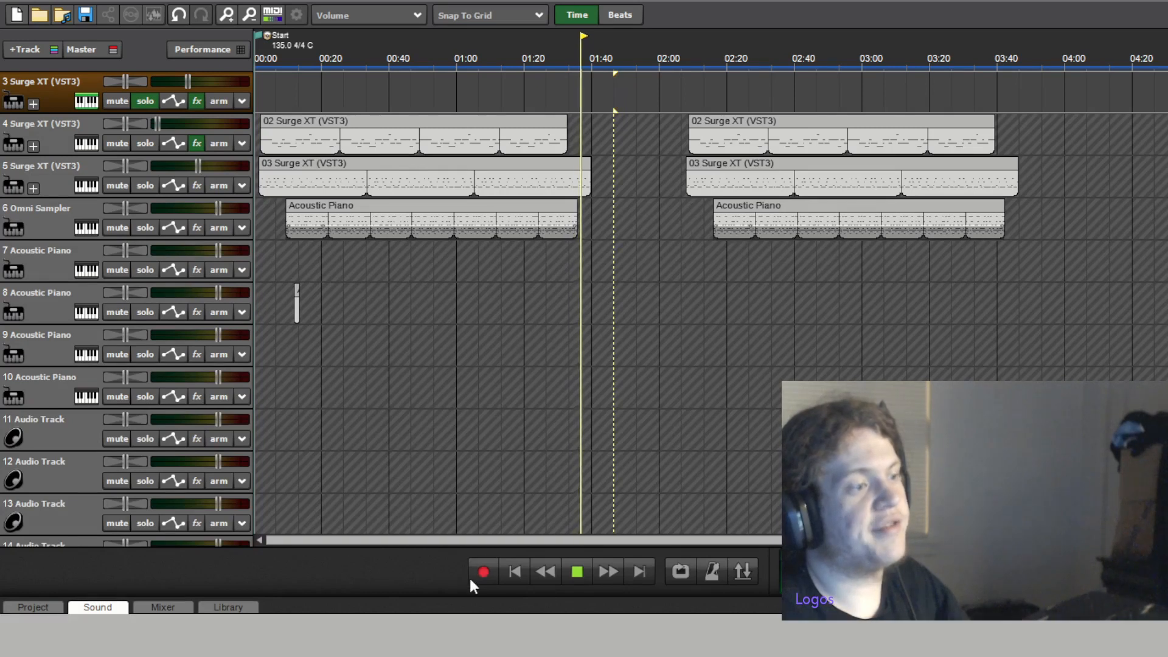
click(487, 573)
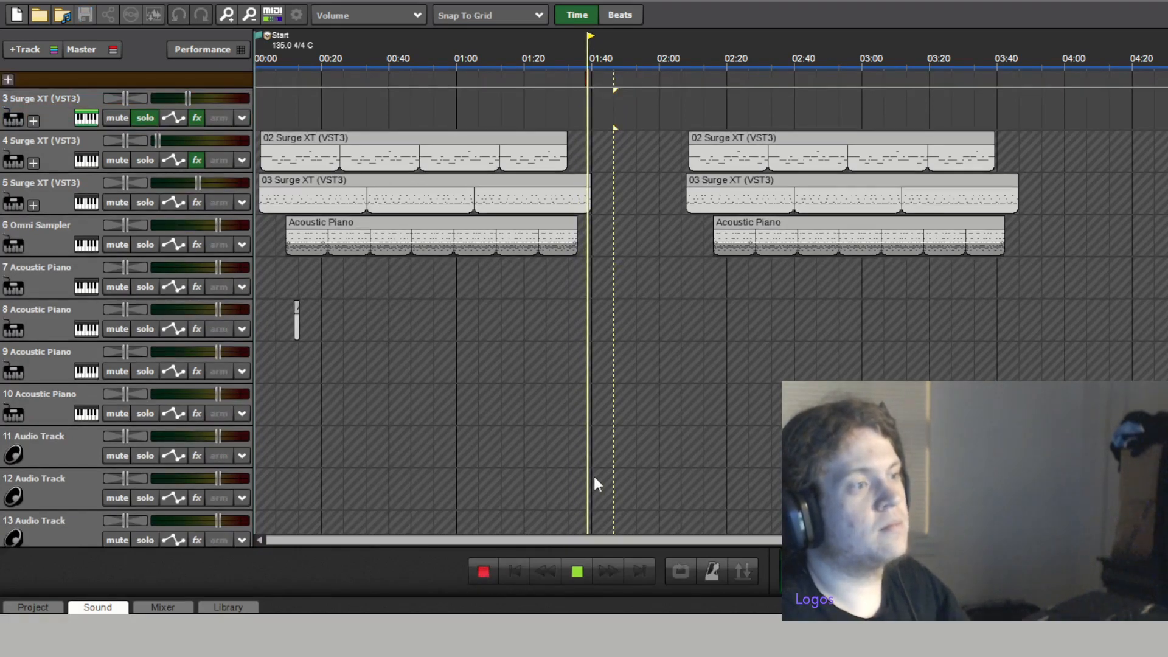
scroll(811, 87, up, 3)
scroll(856, 109, down, 2)
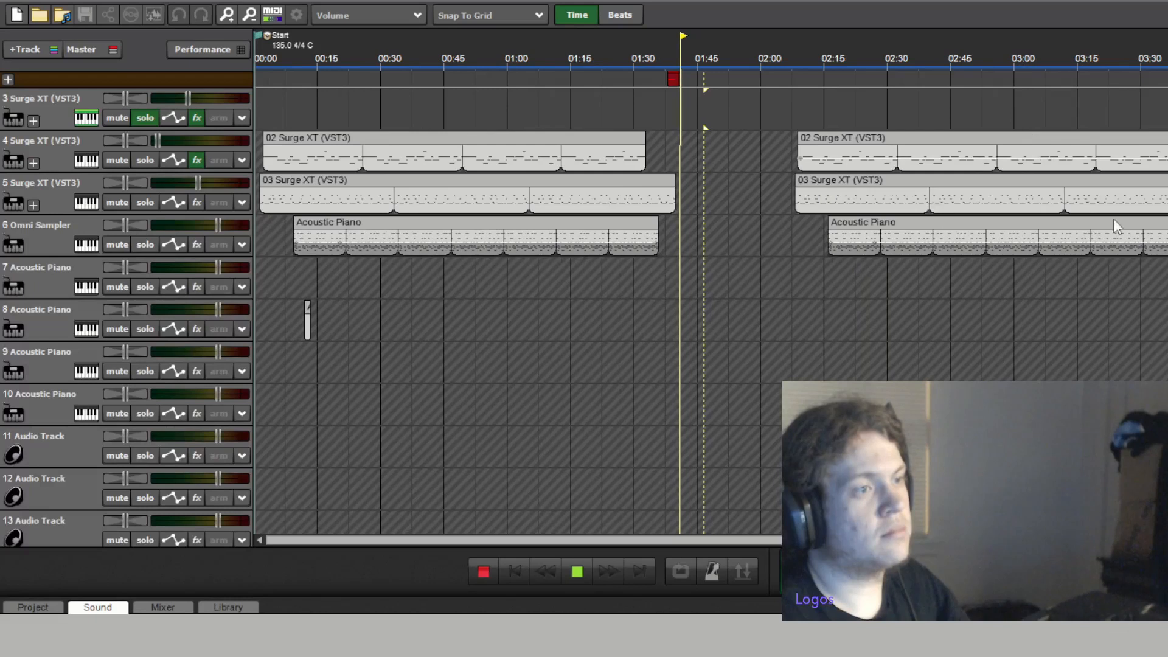
key(super+Up)
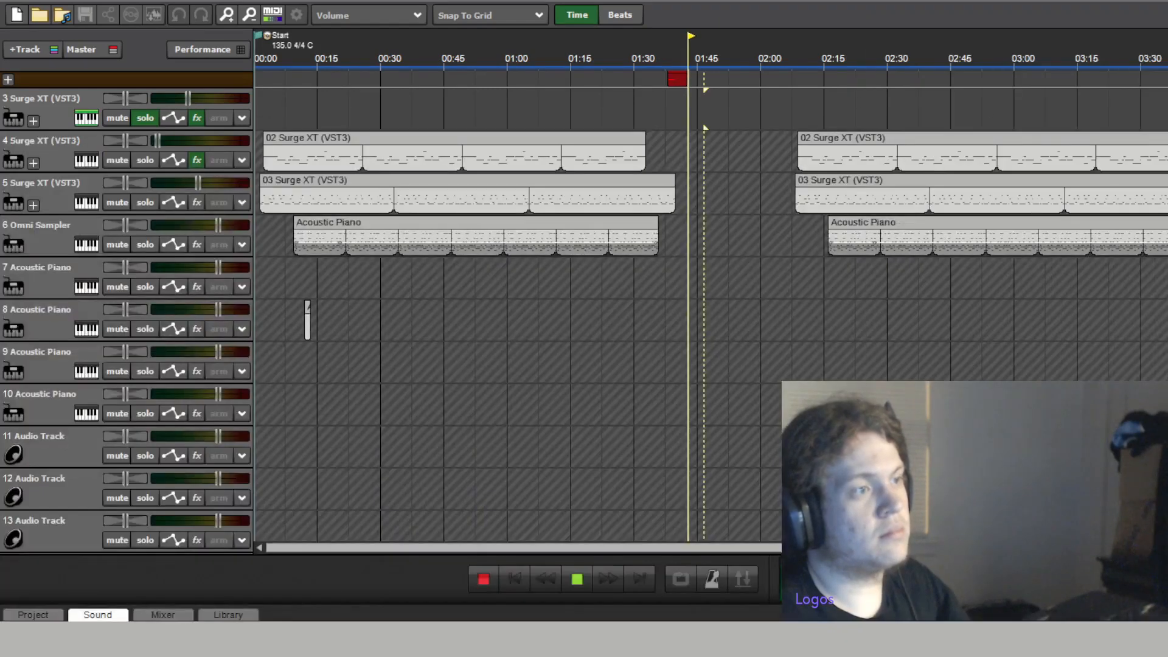
scroll(584, 304, up, 2)
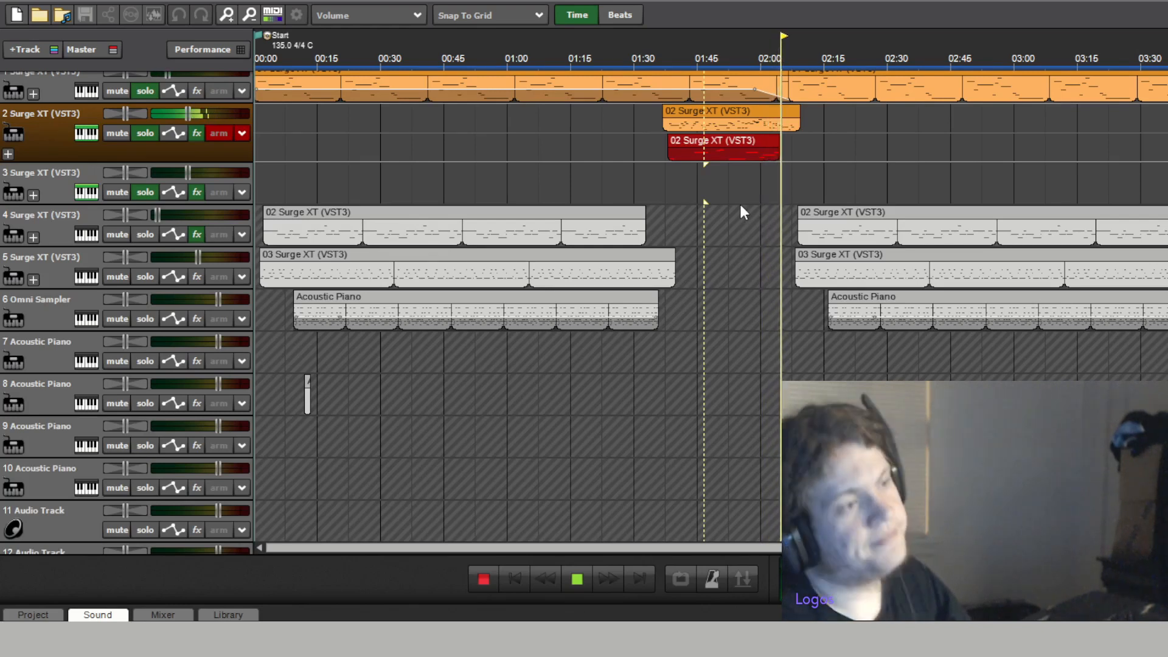
click(482, 577)
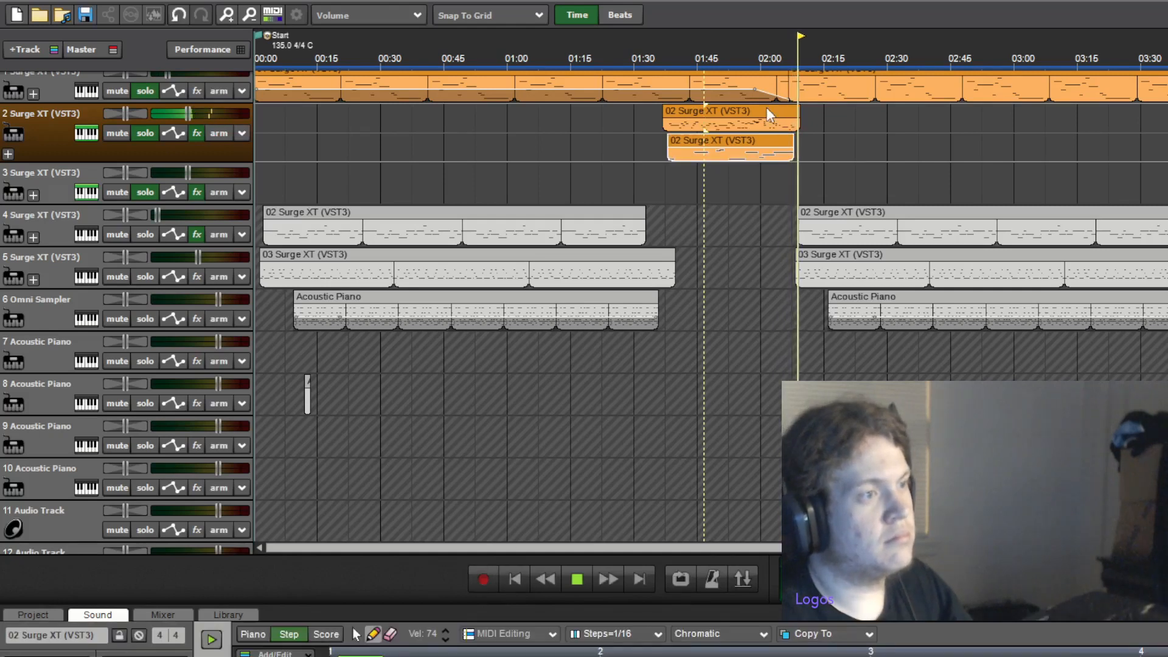
Move the first recorded bridge clip from the second track to the third track and play both from about 1:38
drag(768, 110, 765, 183)
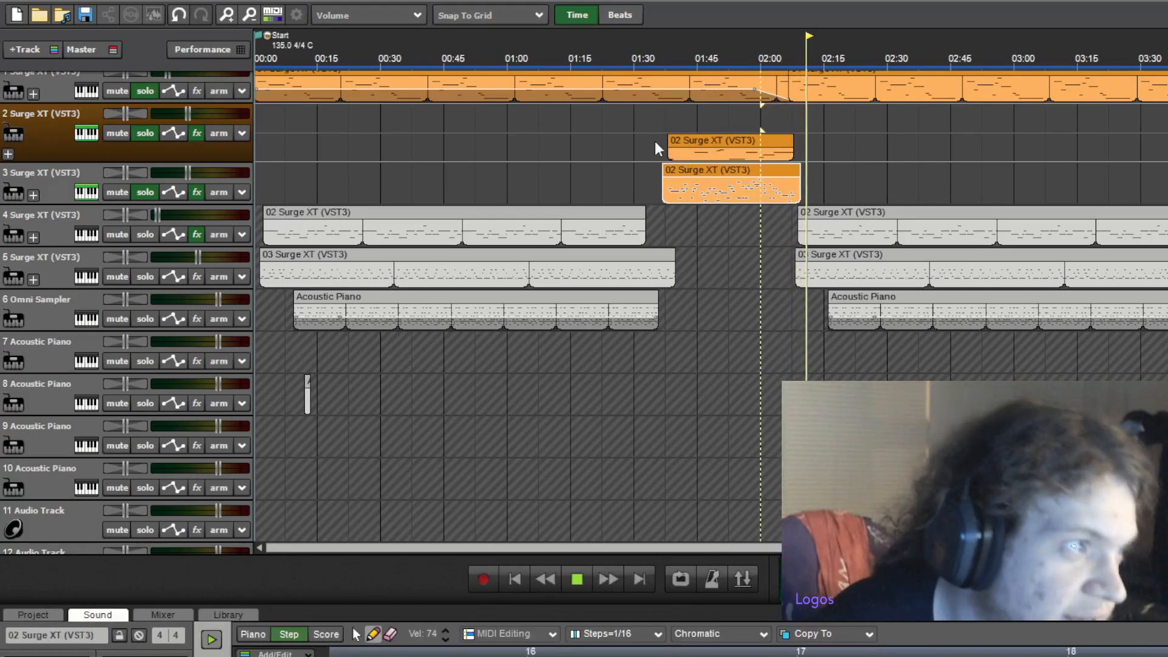
click(669, 97)
double_click(676, 127)
scroll(661, 201, up, 3)
scroll(662, 201, down, 4)
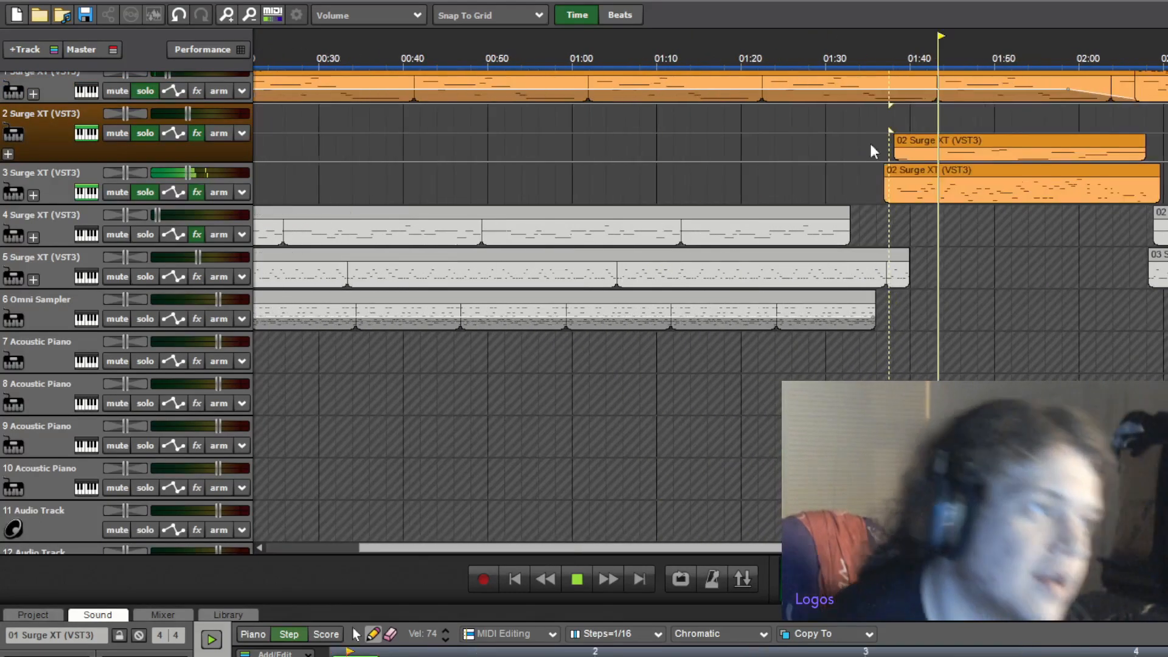
scroll(640, 220, down, 3)
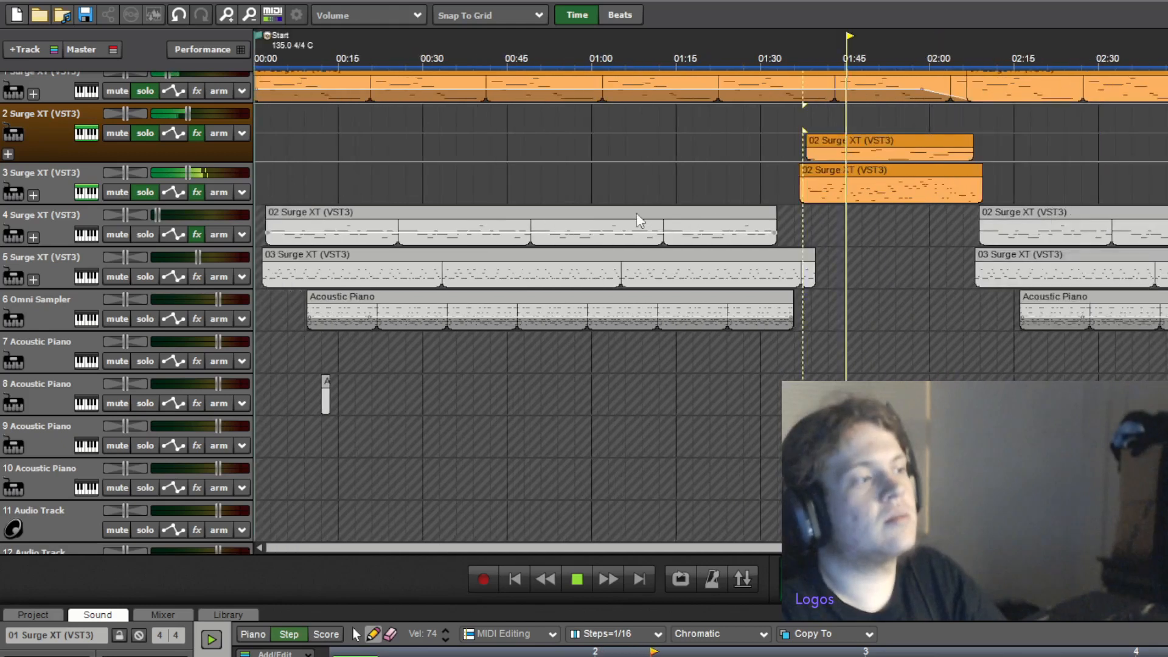
Adjust the second track's volume against the third track, bringing it well below the third track's level
mouse_move(186, 114)
mouse_down()
mouse_move(163, 111)
mouse_move(205, 112)
mouse_up()
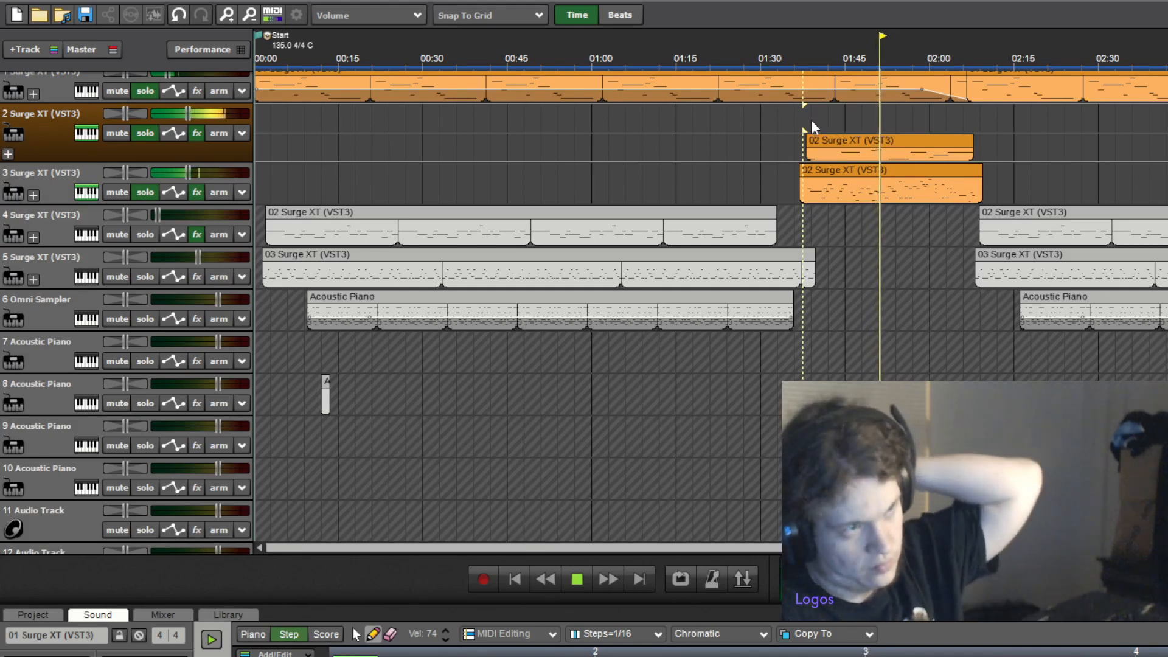
drag(188, 114, 150, 111)
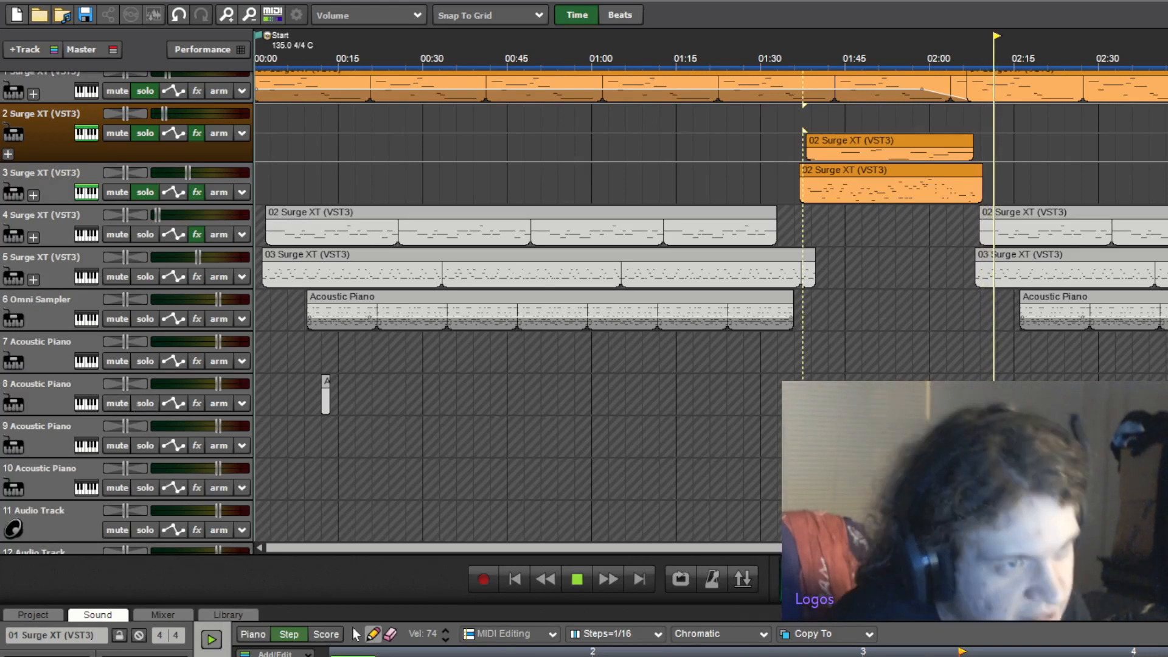
click(201, 183)
scroll(201, 183, down, 3)
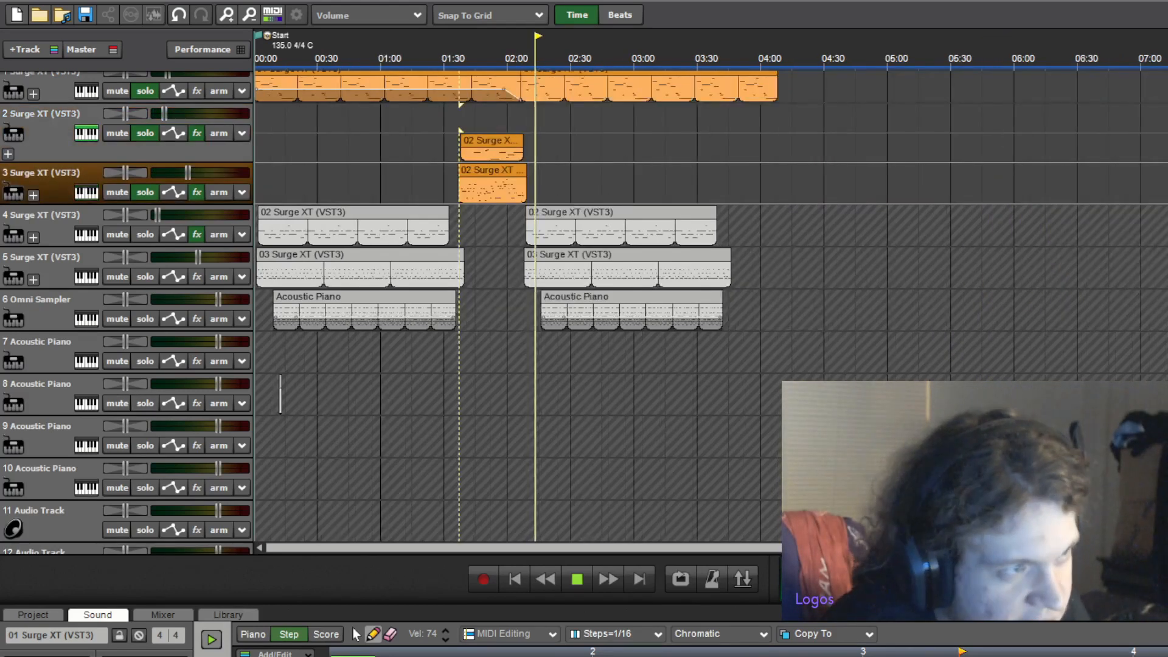
click(201, 151)
scroll(200, 189, up, 2)
Turn off solo on the first three tracks
click(153, 193)
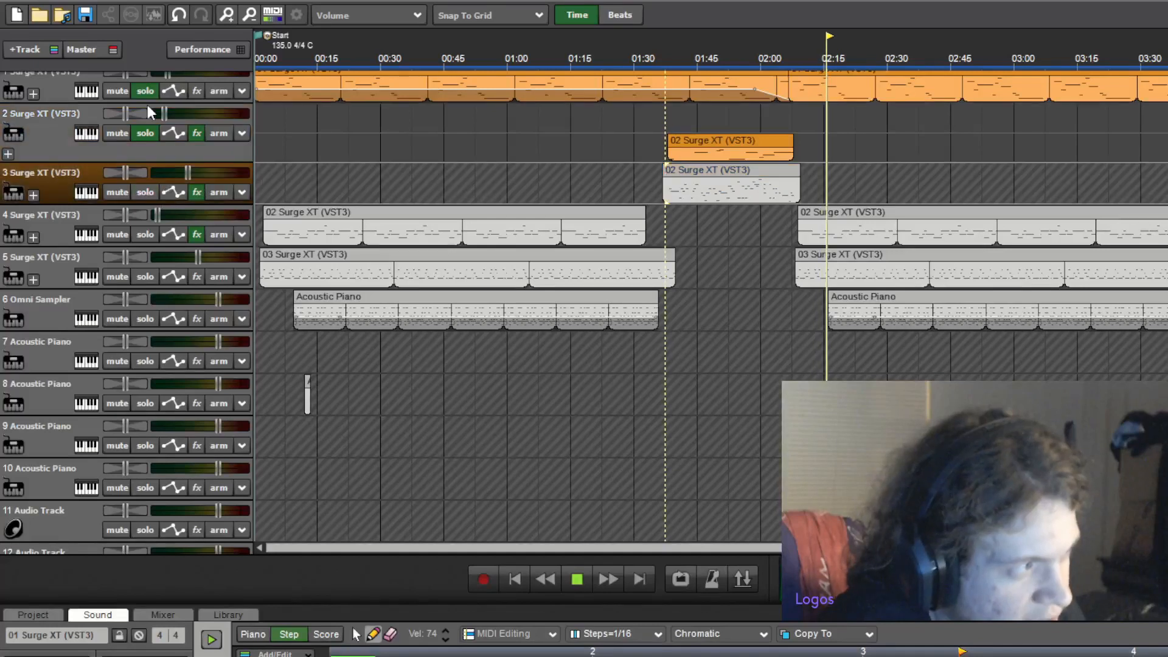
click(146, 131)
click(148, 90)
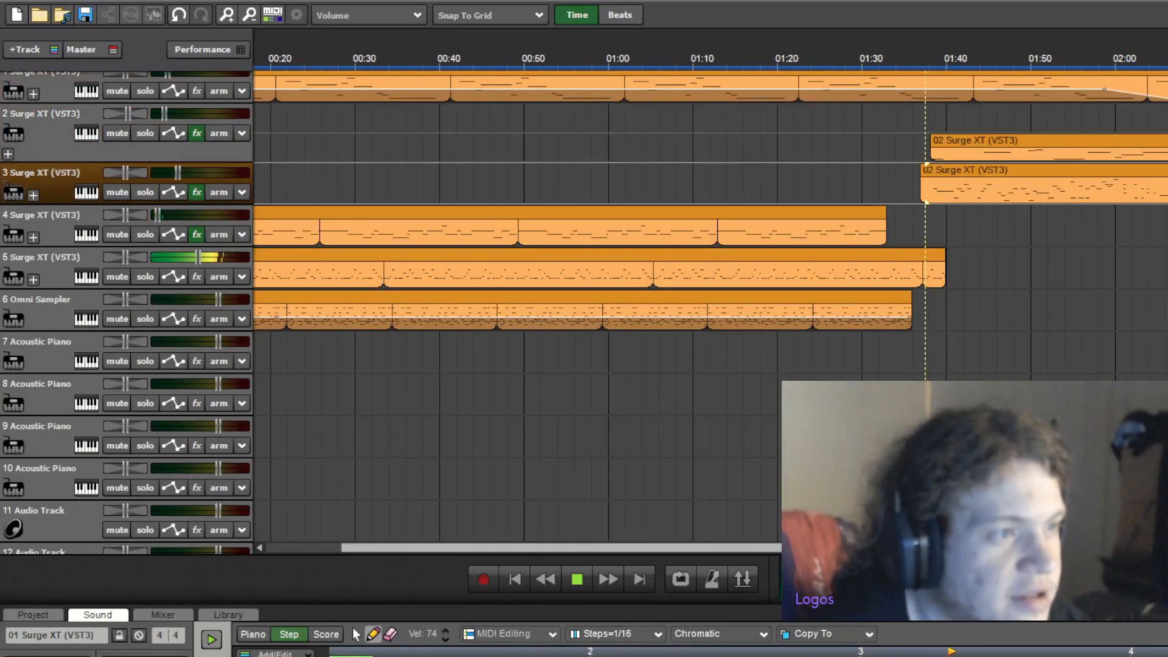
Add a short volume fade-in at the start of both clips on the fifth track
click(600, 267)
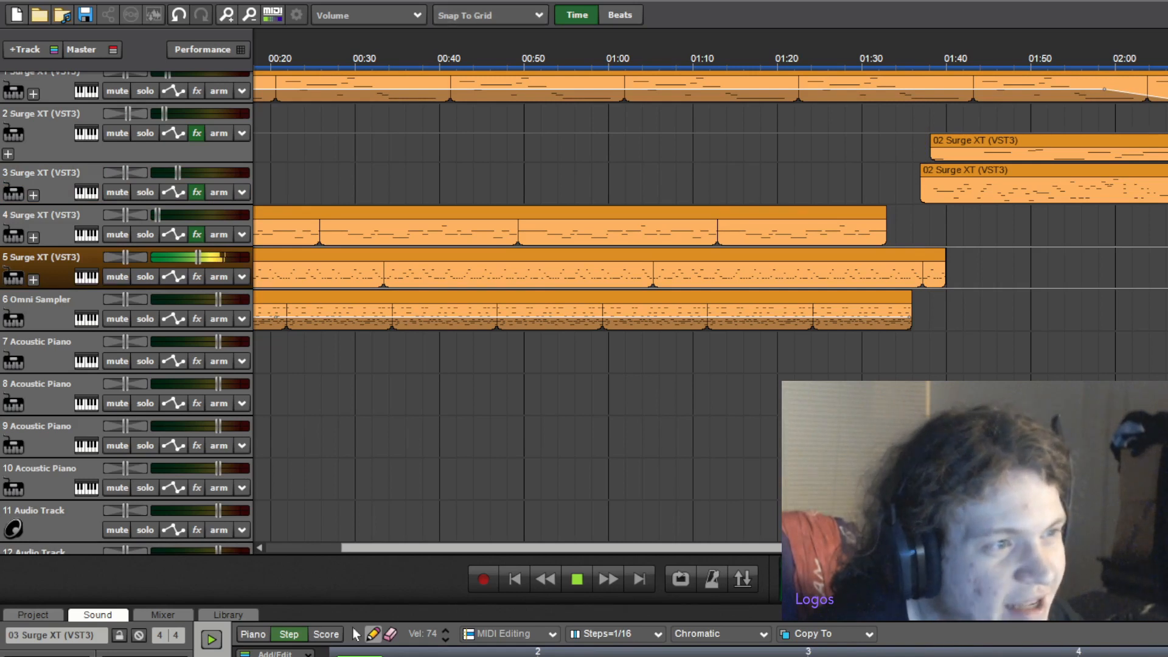
scroll(1056, 355, down, 4)
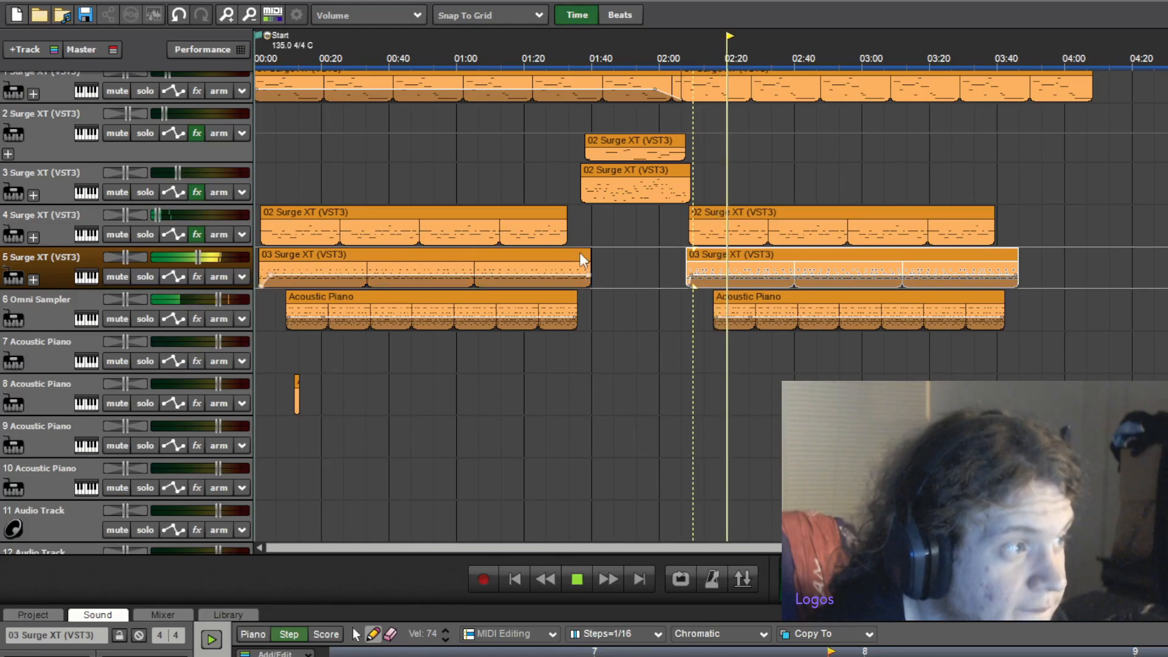
Add a volume fade-in to the first clip on the fourth track, rising from silence to about 0:08
double_click(261, 165)
scroll(272, 205, up, 8)
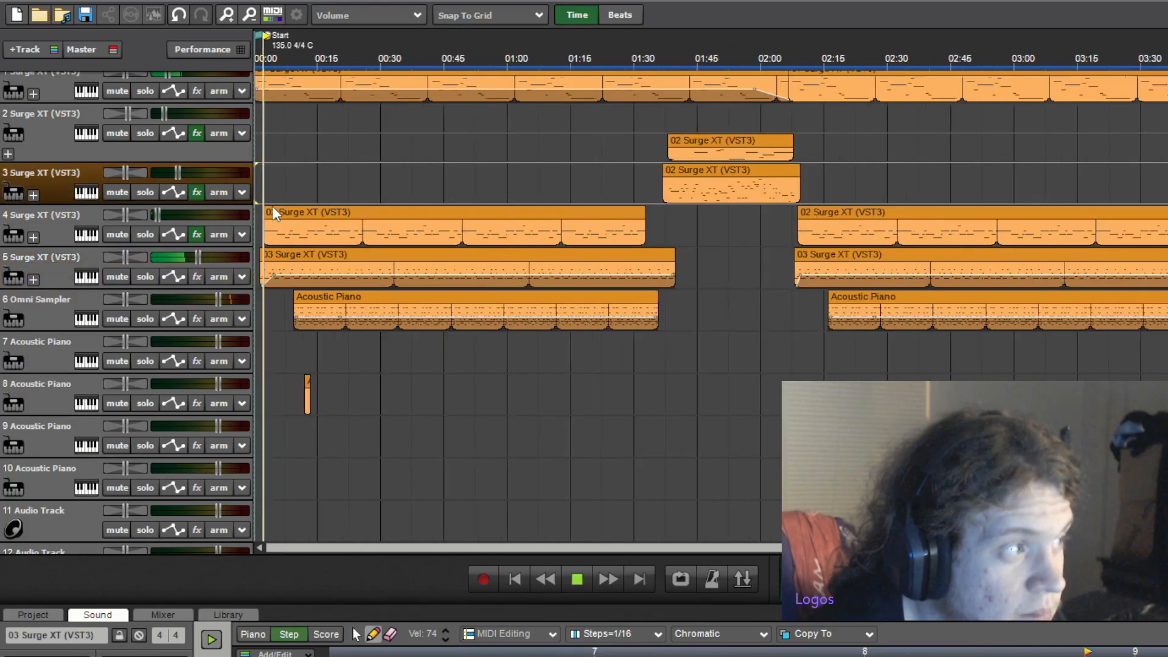
click(427, 230)
click(430, 231)
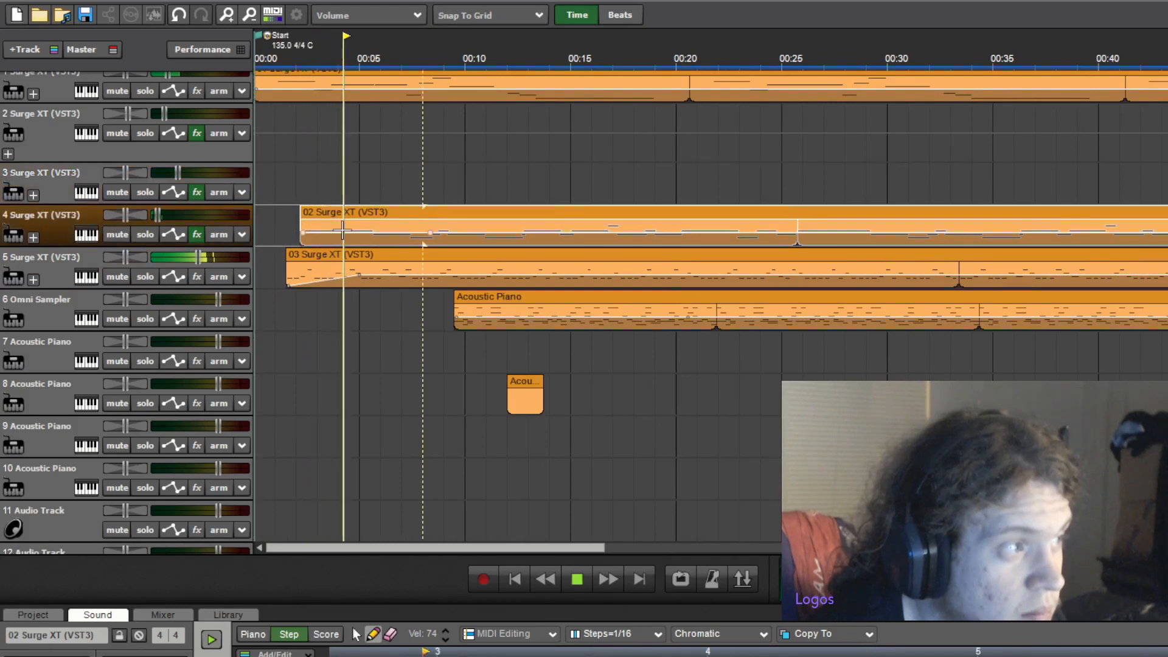
drag(303, 233, 302, 256)
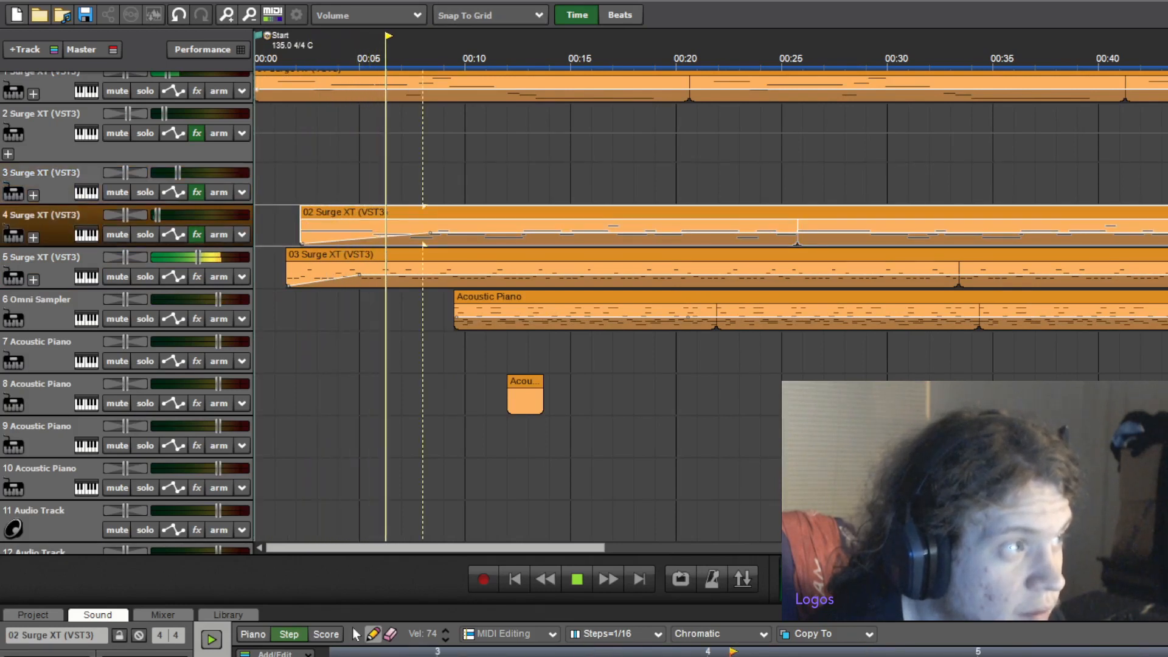
Shorten the second clip on the first track so its fade-out ends at about 3:46
scroll(685, 203, down, 2)
scroll(682, 196, down, 2)
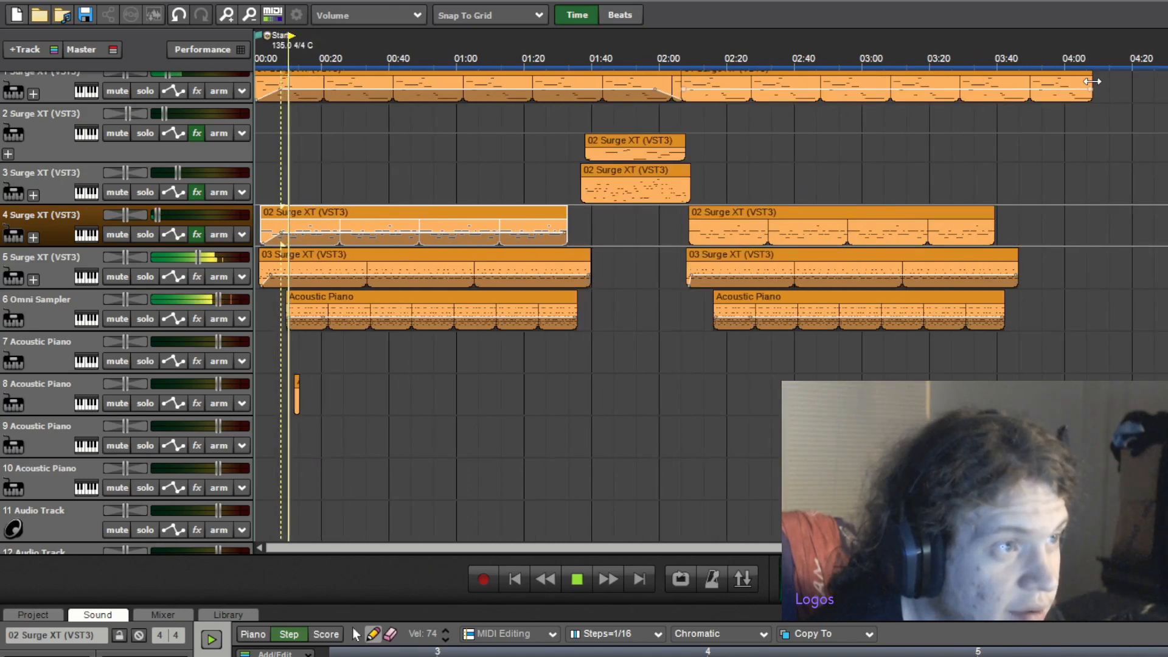
drag(1091, 80, 1018, 82)
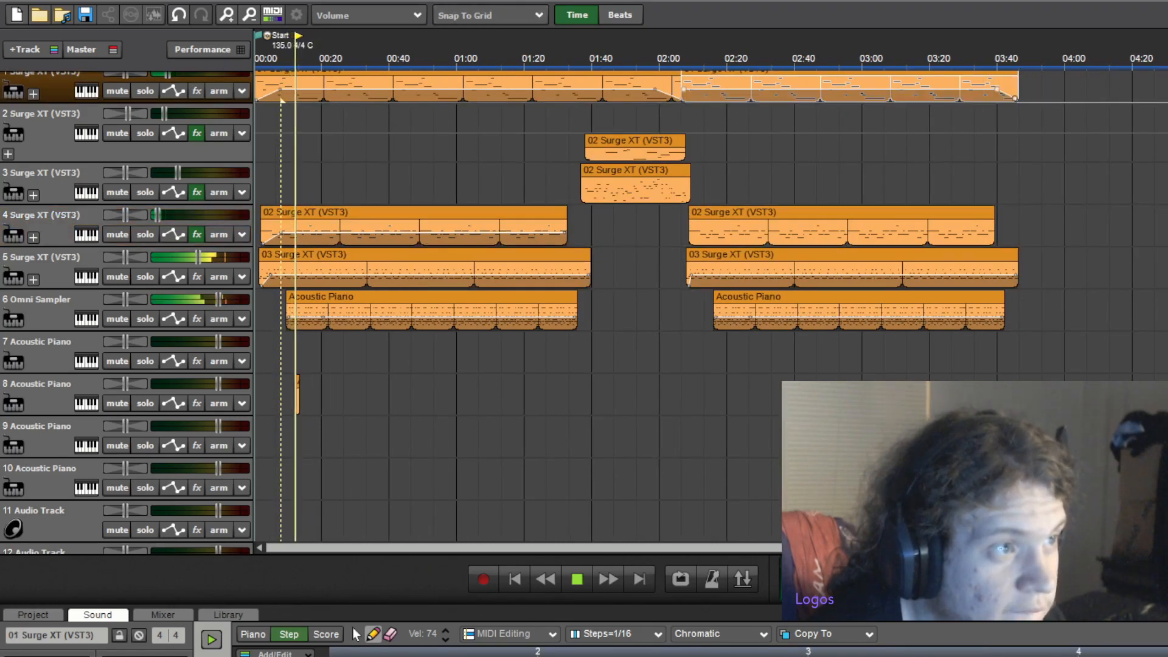
Extend the second clip on the fifth track to about 3:52 and fade its volume out at the end
click(995, 119)
scroll(992, 145, up, 3)
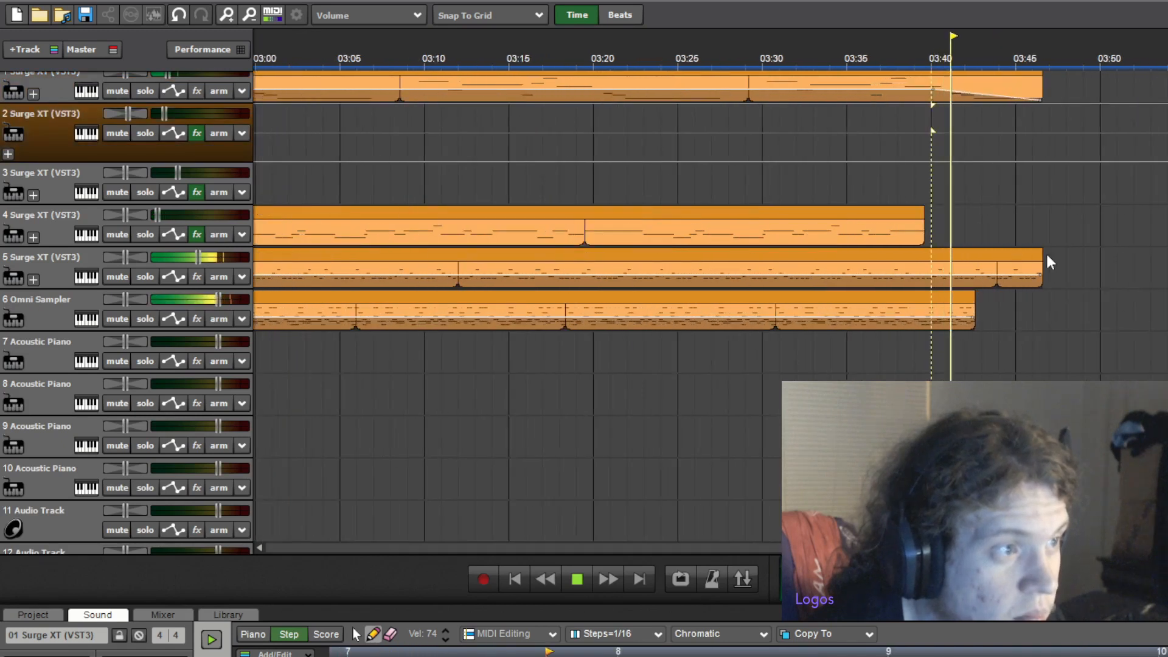
drag(1041, 262, 1132, 268)
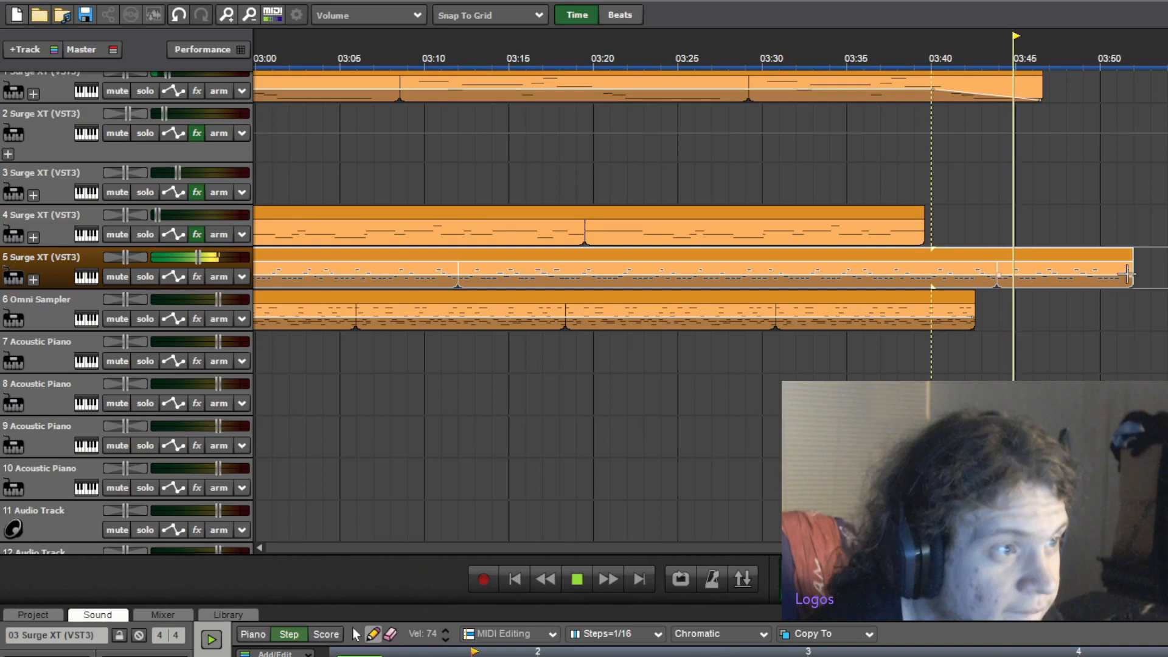
drag(1127, 275, 1139, 305)
scroll(1095, 328, up, 5)
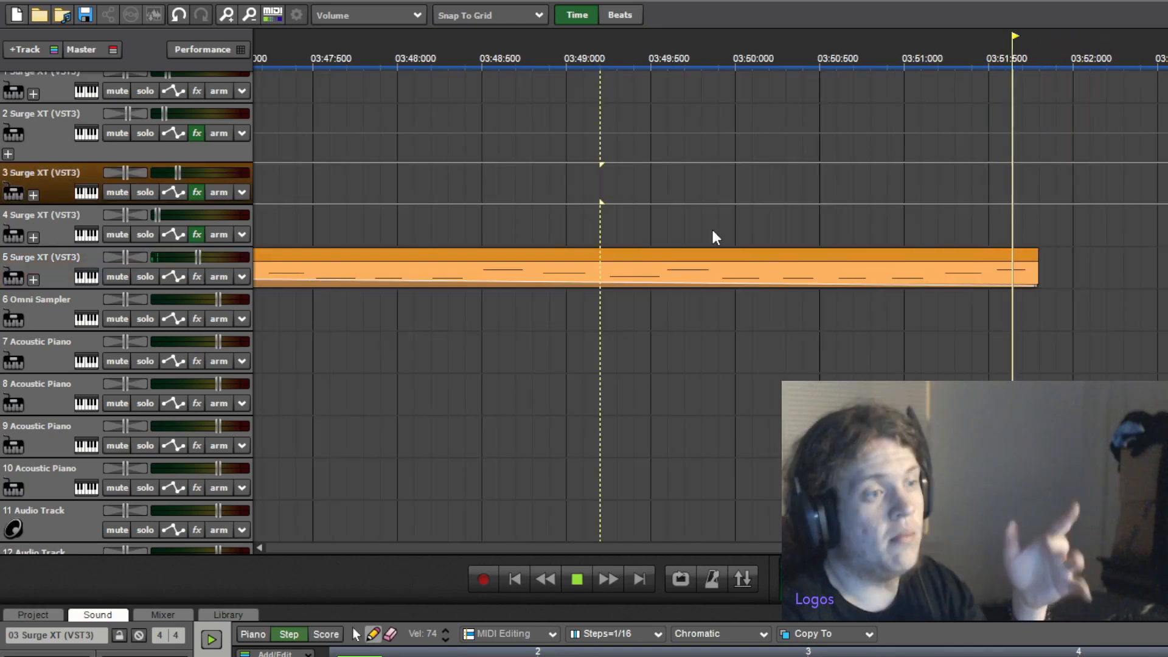
scroll(712, 228, down, 4)
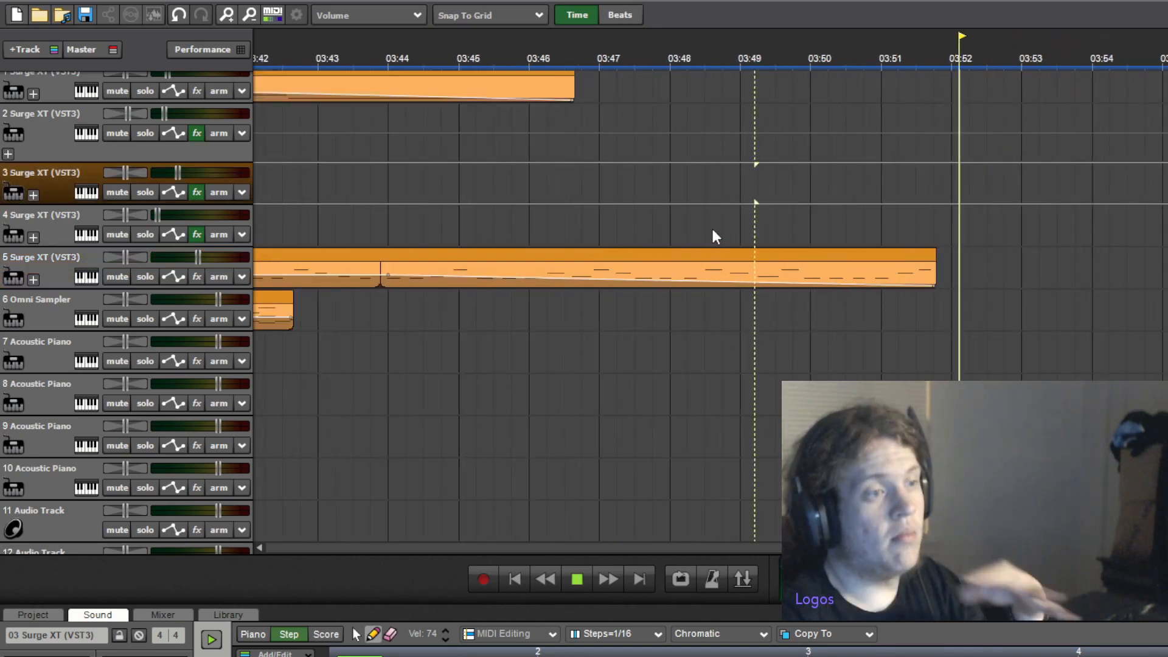
Lengthen the fading end of the fifth track's second clip to about 3:54 and play the ending from about 3:49
click(860, 184)
drag(923, 255, 989, 262)
scroll(982, 272, up, 1)
scroll(982, 272, up, 1)
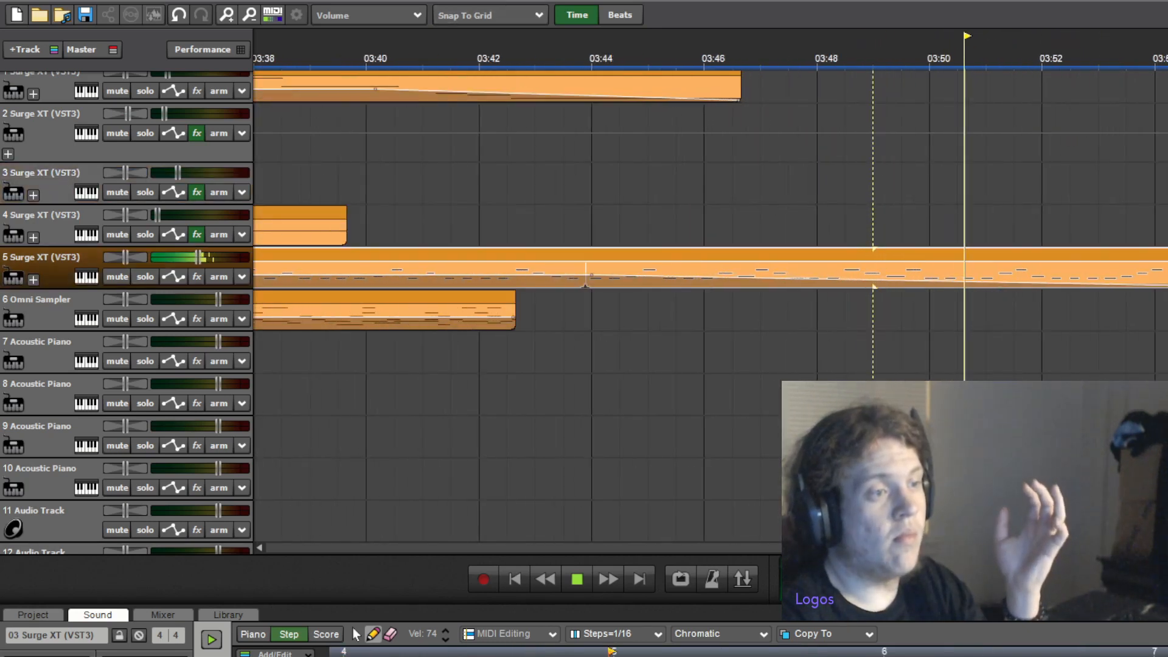
drag(1161, 247, 1167, 248)
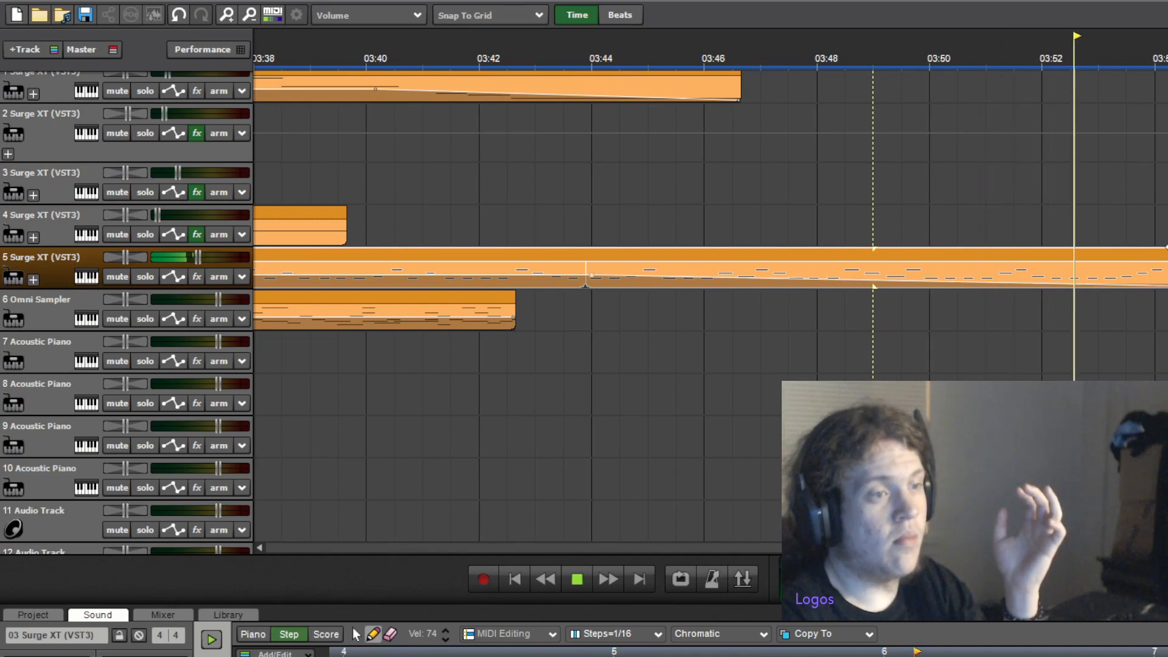
scroll(1159, 261, up, 2)
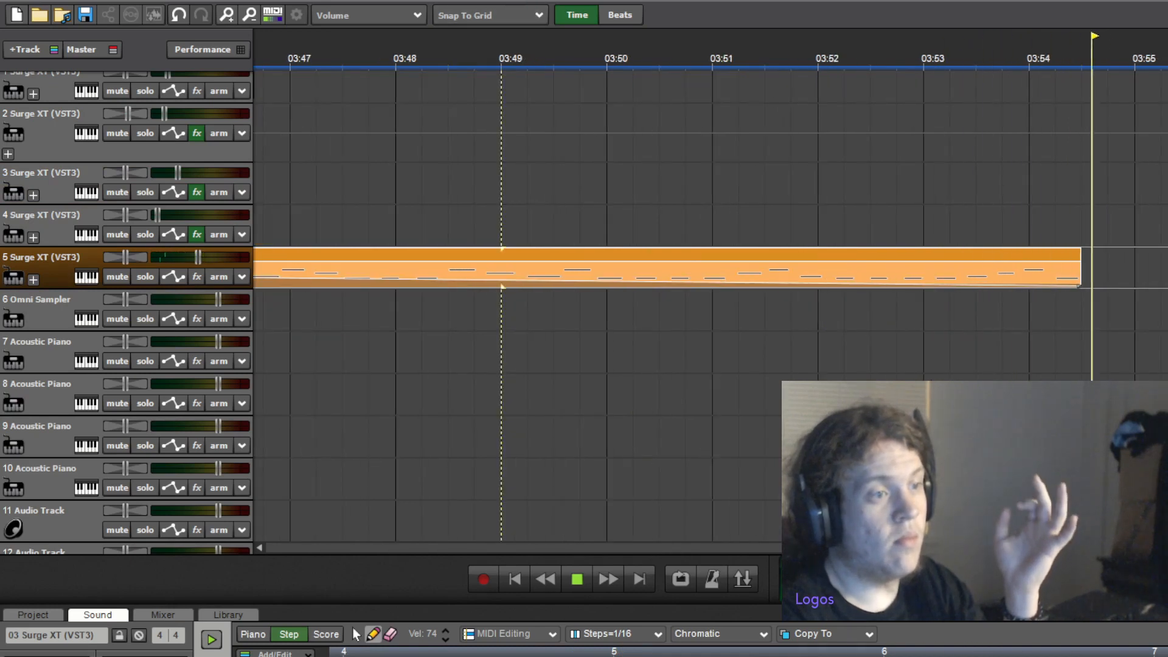
scroll(934, 237, down, 6)
scroll(817, 303, down, 2)
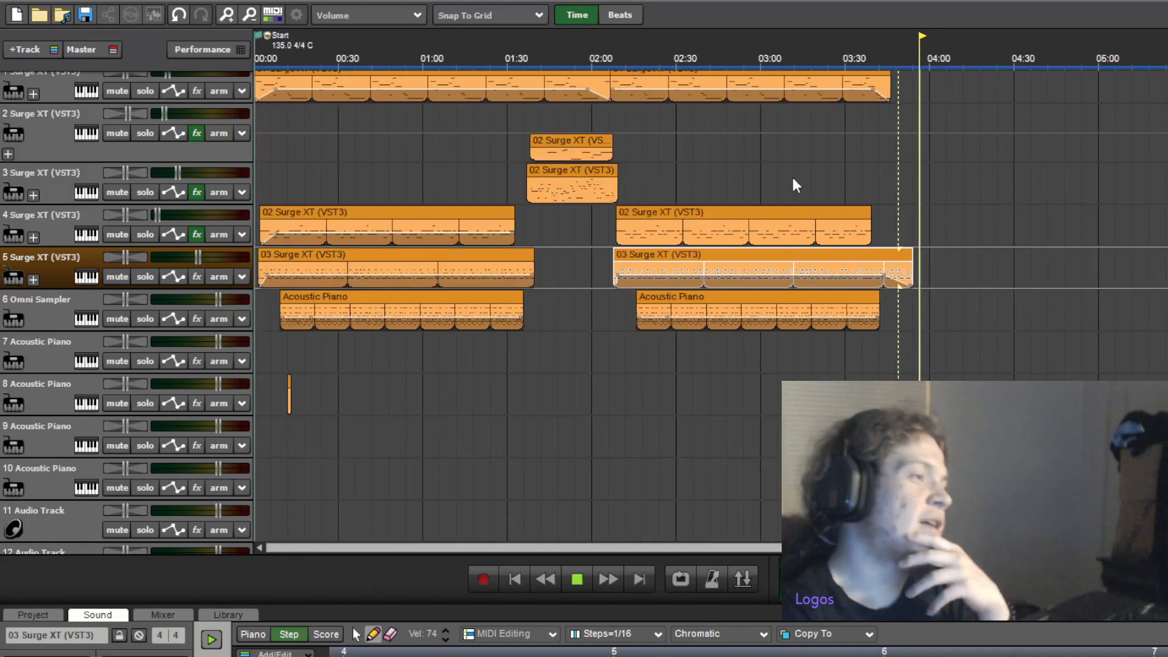
Place the MB FX (9) sound effect on the eleventh track at about 0:09
click(290, 368)
scroll(290, 367, up, 3)
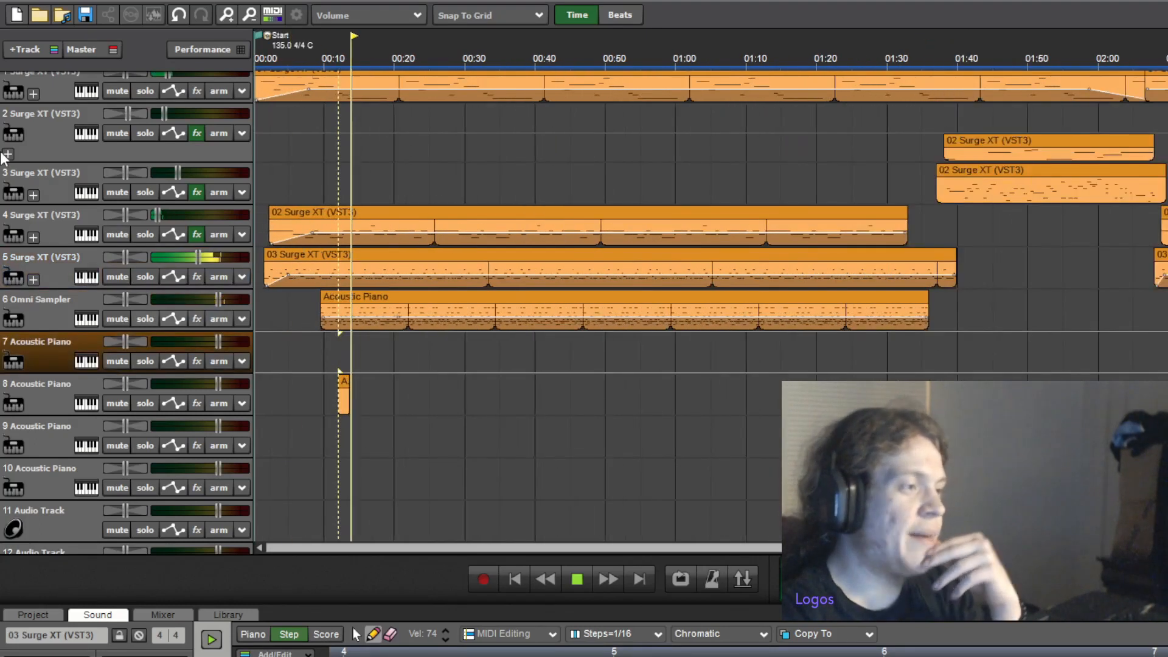
click(38, 51)
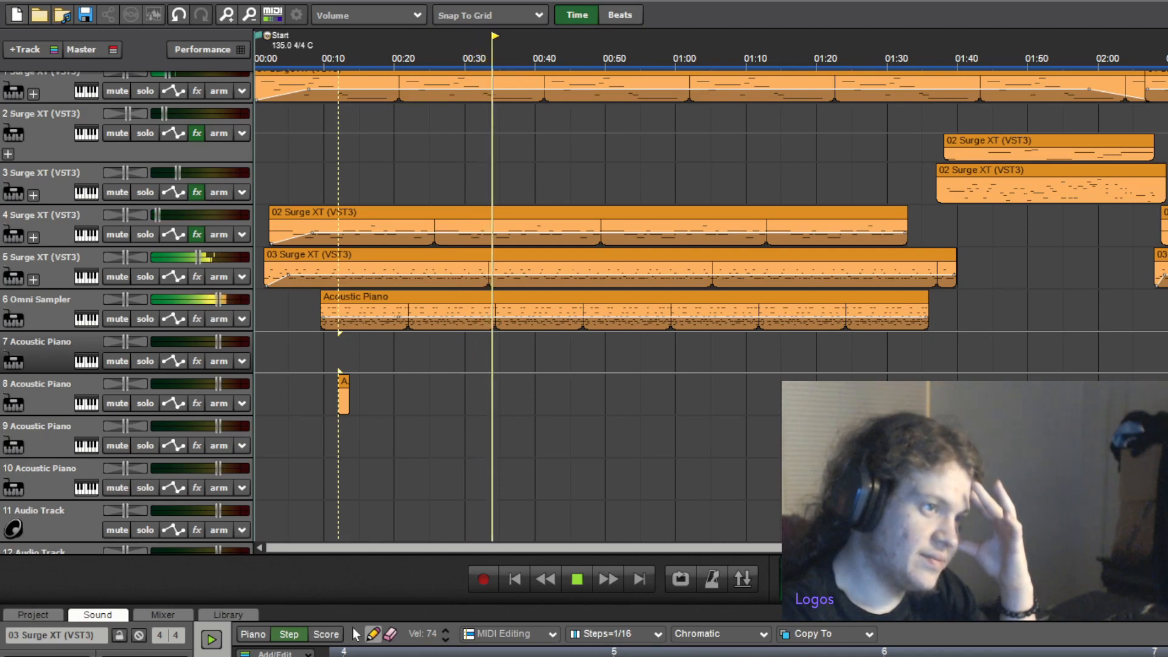
click(323, 521)
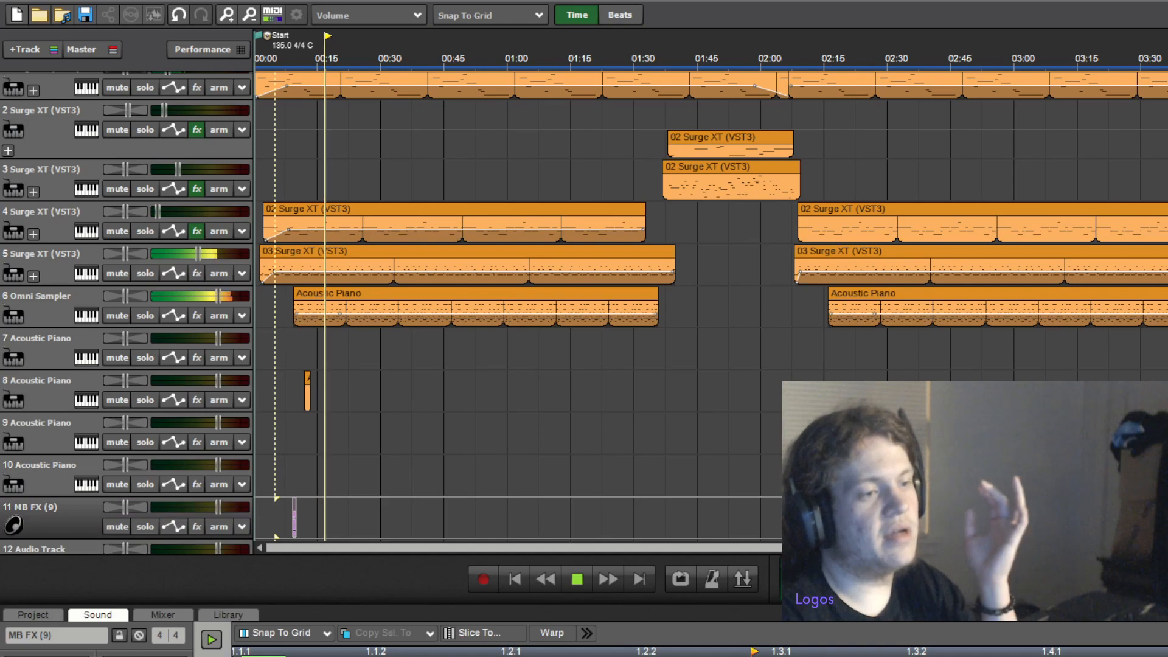
Add more sound effects on the eleventh track, including MB FX (1), at about 0:22, 0:38 and 1:00
click(381, 517)
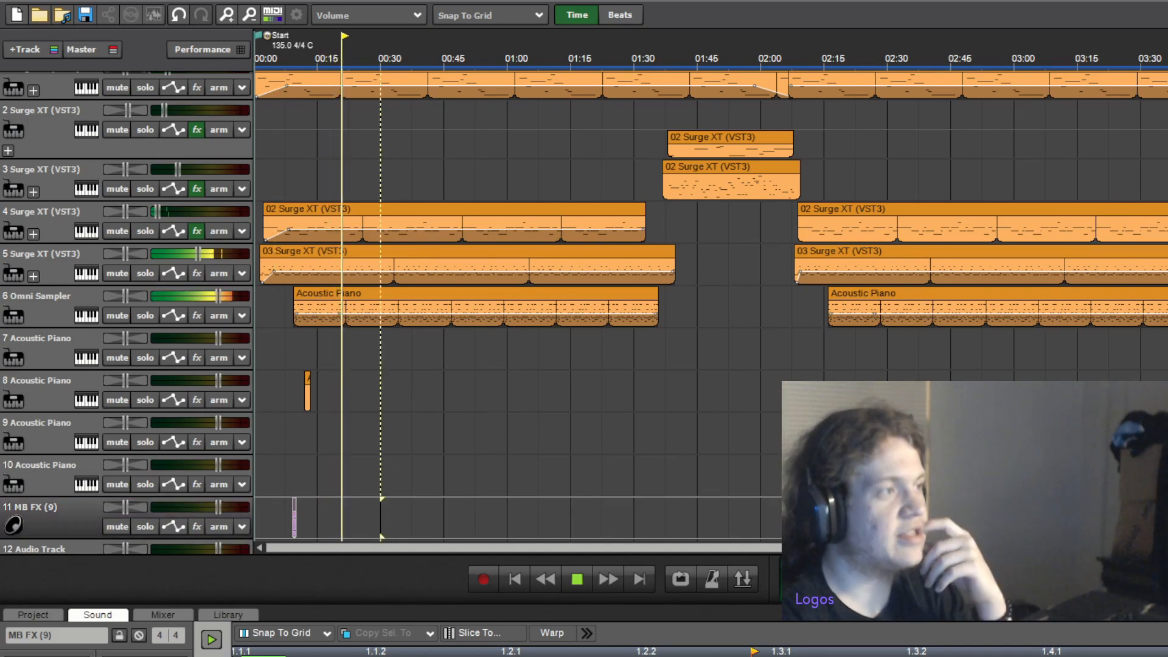
drag(536, 525, 409, 521)
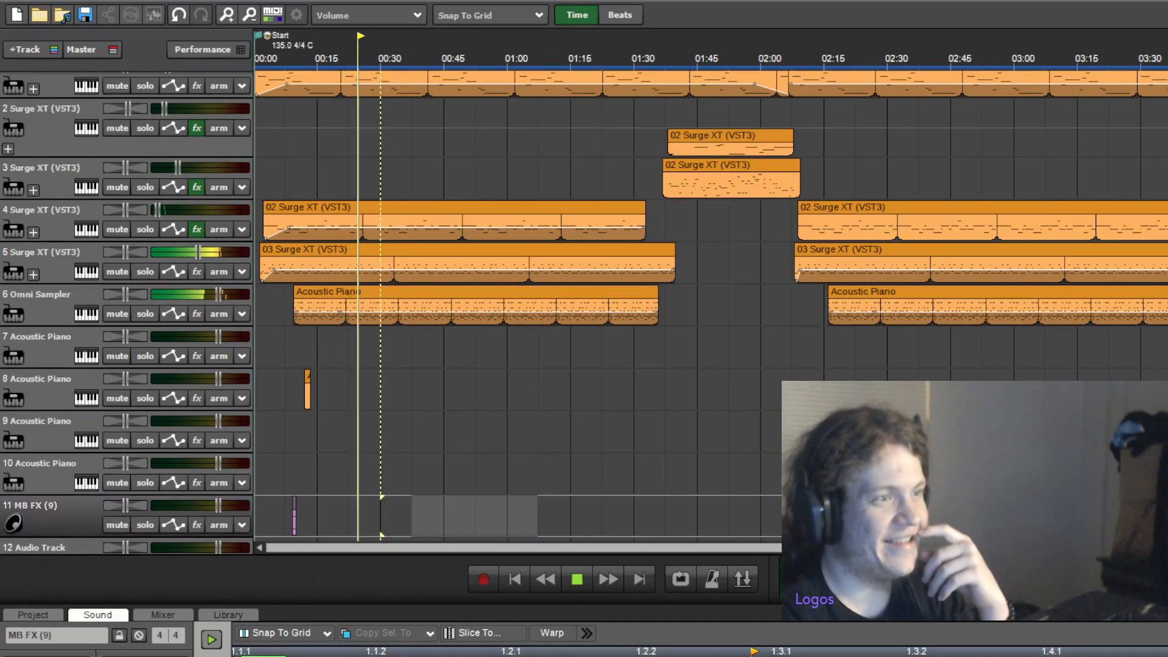
click(569, 210)
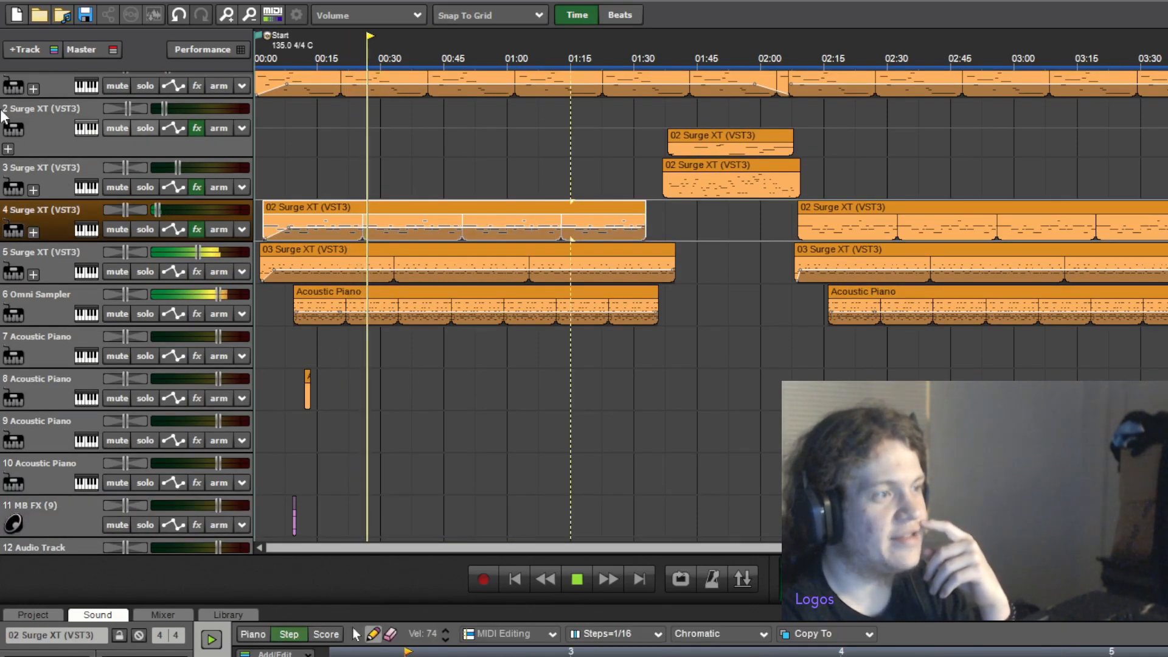
drag(1167, 516, 524, 480)
drag(524, 481, 421, 499)
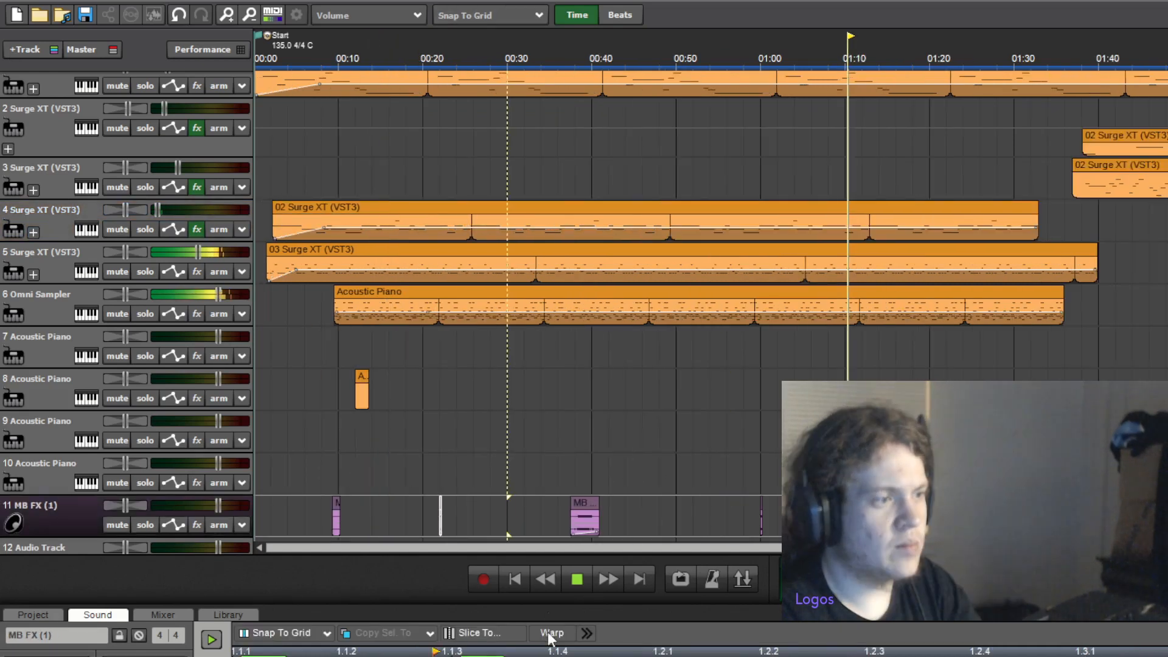
Place another MB FX (1) clip on the eleventh track at about 0:30 and play from about 0:28
scroll(673, 491, up, 2)
scroll(631, 439, down, 3)
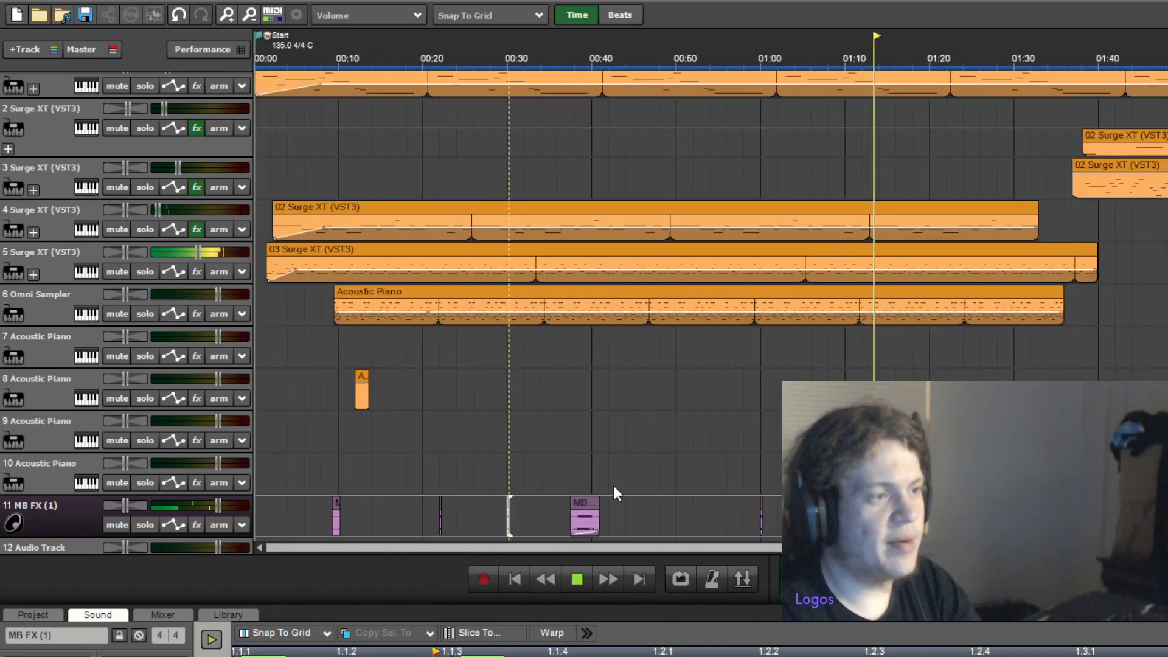
click(510, 457)
click(492, 450)
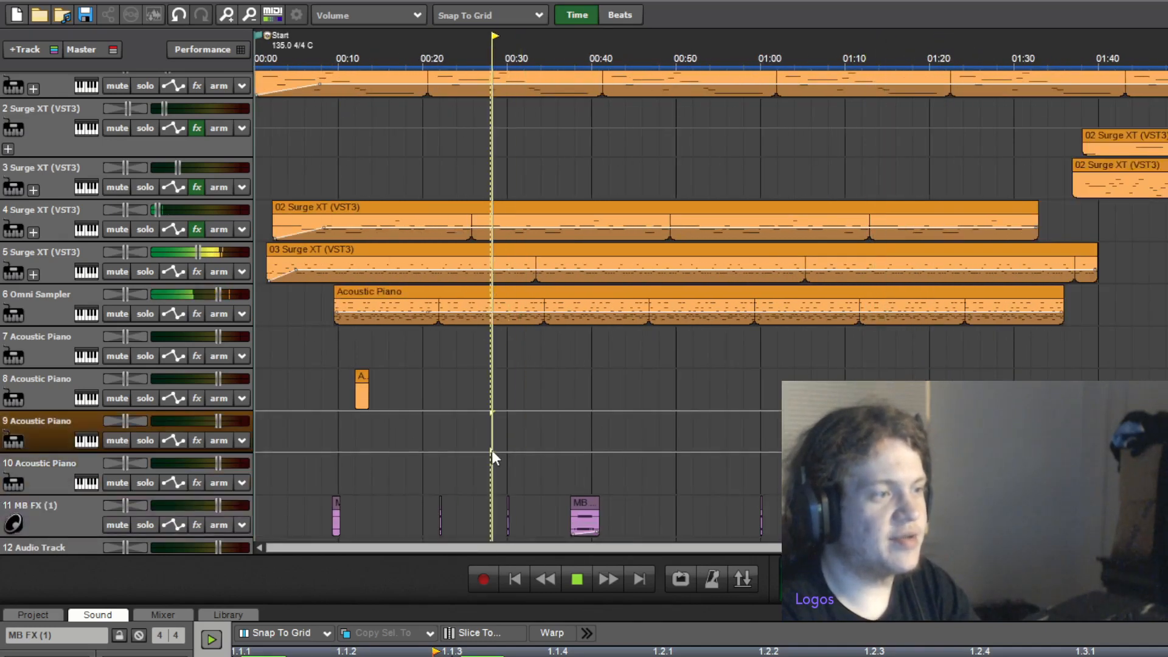
Play the passage from about 0:29 to check the timing of the sound effect on the eleventh track
scroll(591, 481, up, 3)
scroll(1008, 480, up, 1)
key(space)
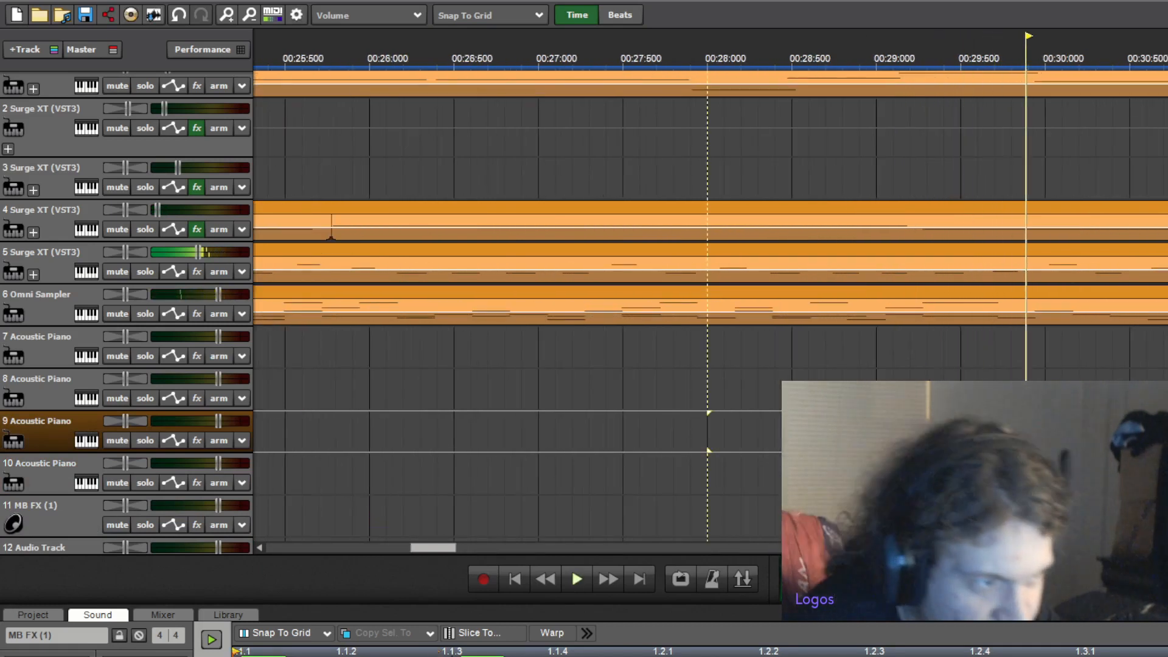
click(1078, 517)
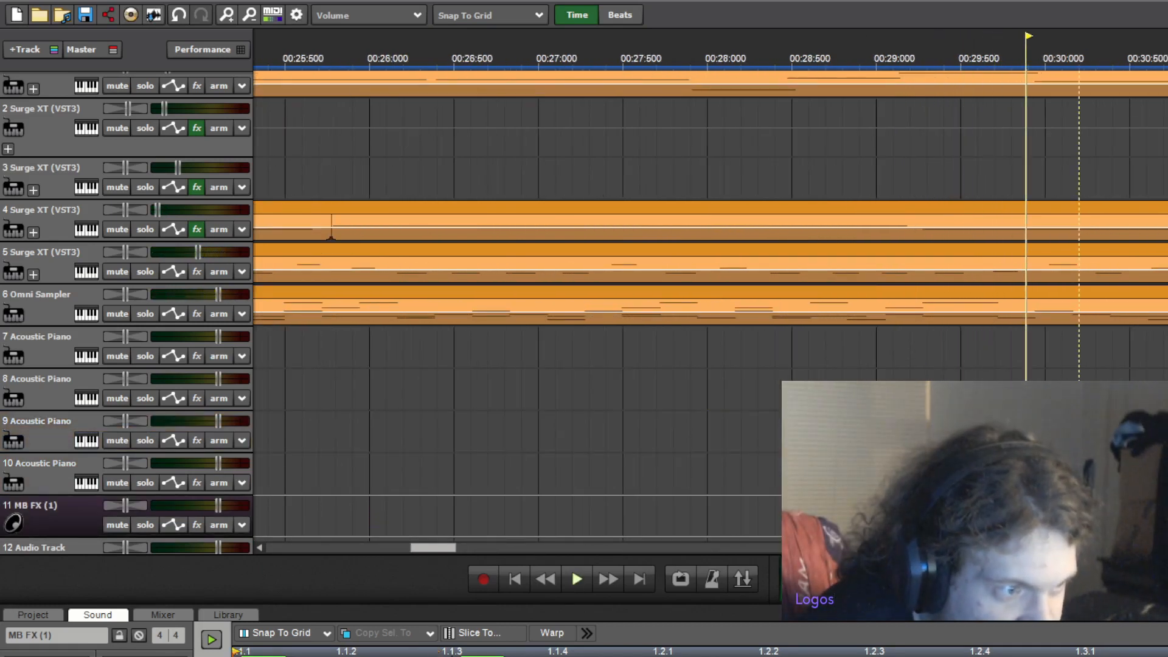
click(978, 431)
key(space)
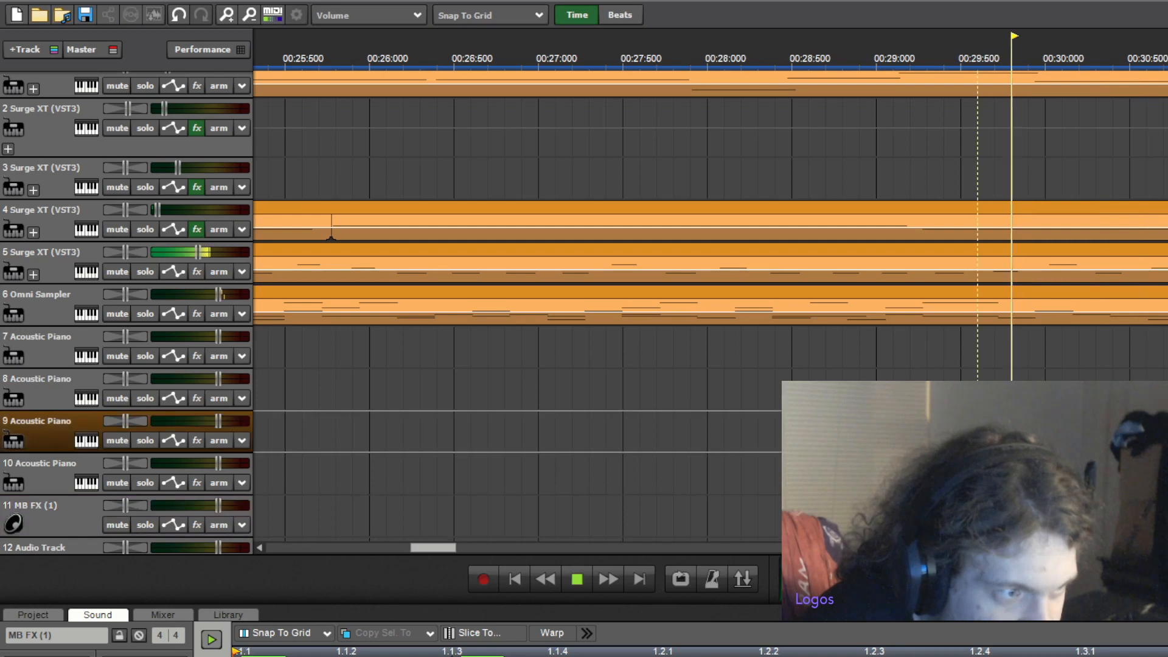
scroll(834, 431, down, 2)
key(space)
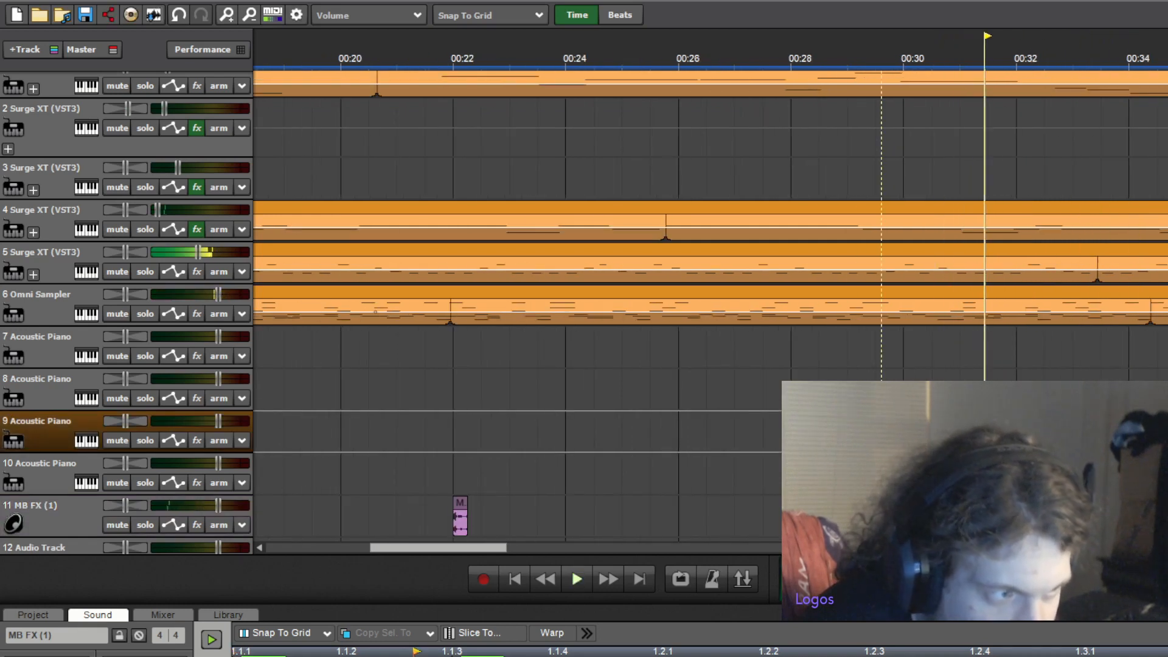
Add a second MB FX (1) hit on the eleventh track at about 0:31 and play both from about 0:28
click(881, 518)
click(904, 432)
key(space)
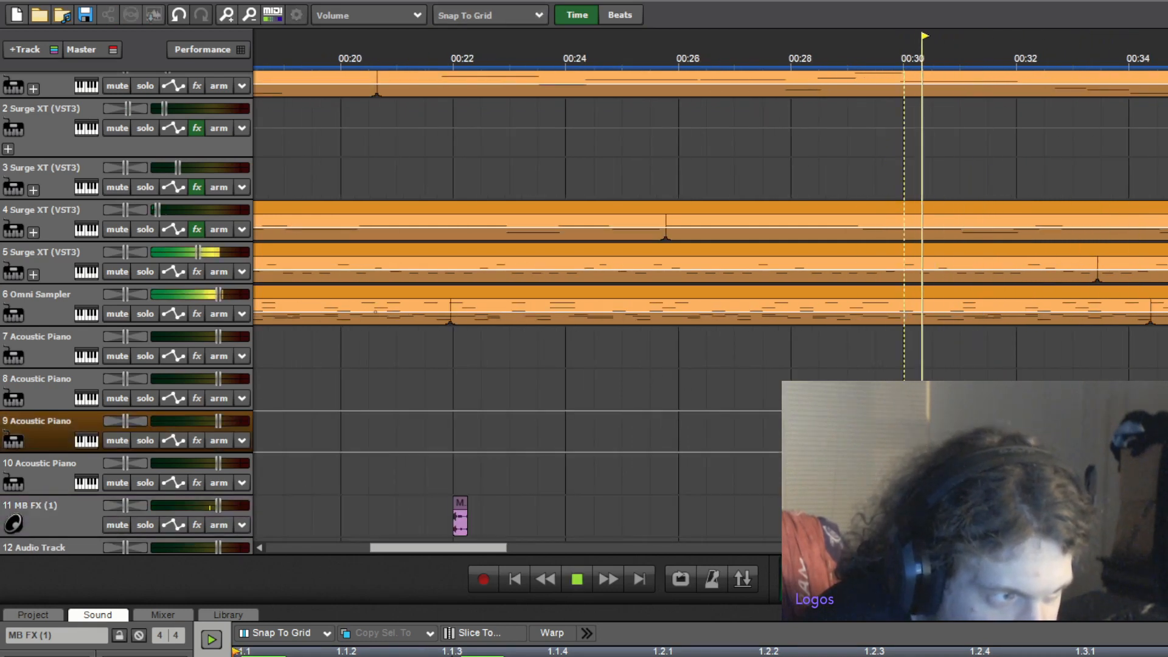
click(820, 431)
scroll(819, 431, up, 2)
key(space)
scroll(819, 431, up, 2)
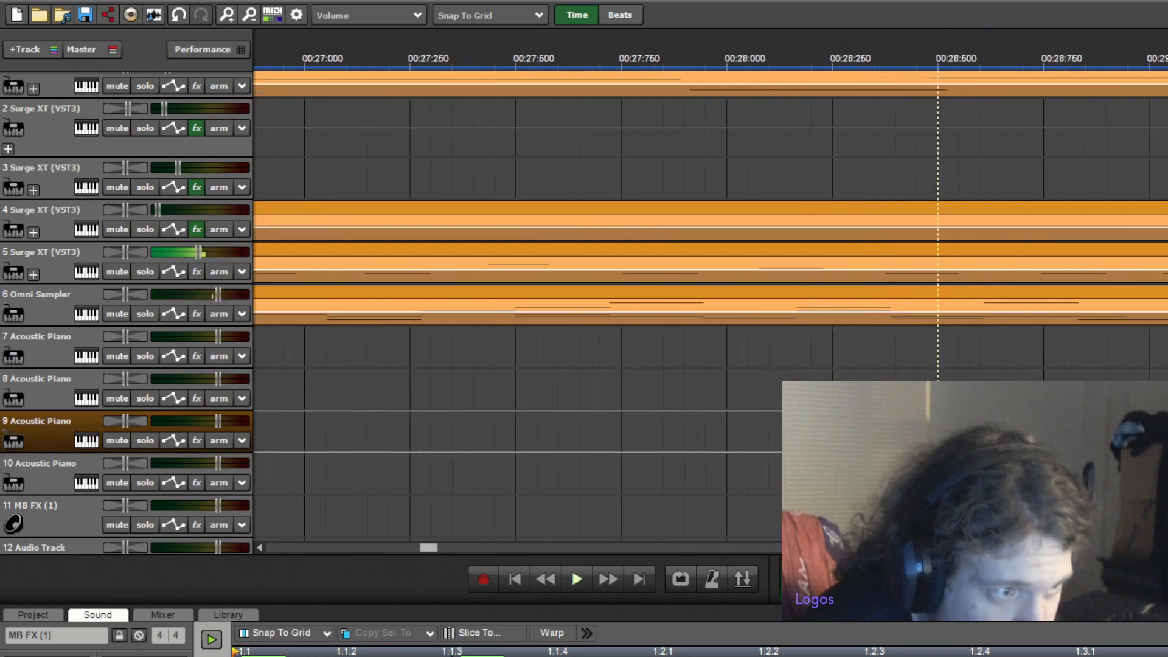
scroll(820, 431, down, 1)
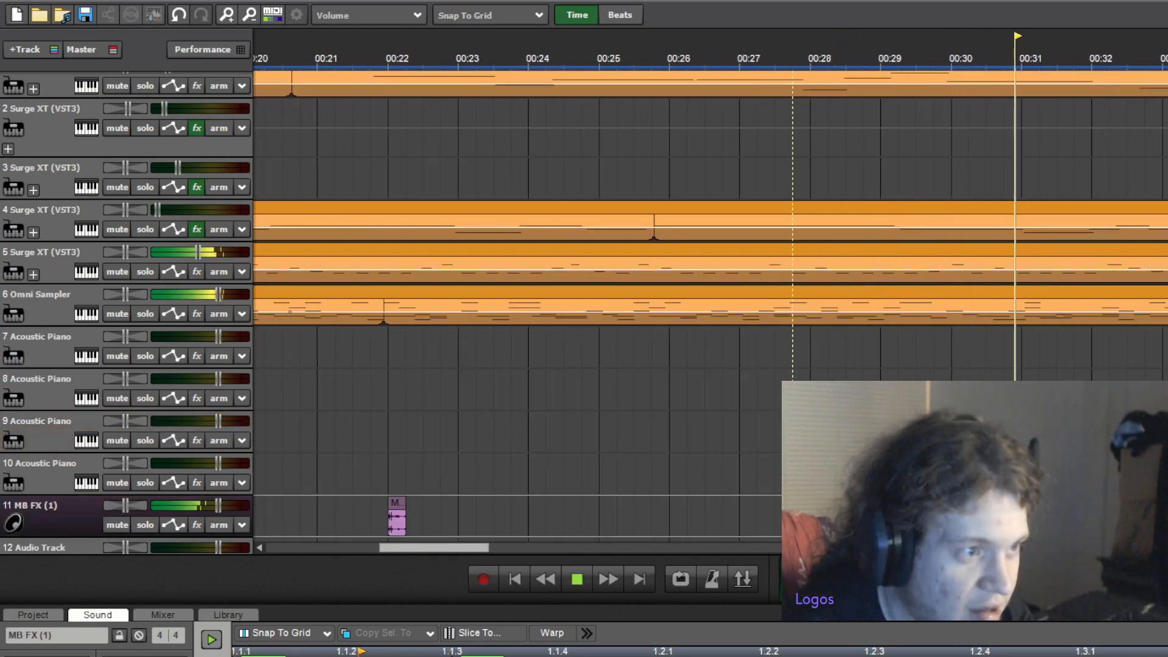
click(846, 432)
scroll(973, 431, down, 1)
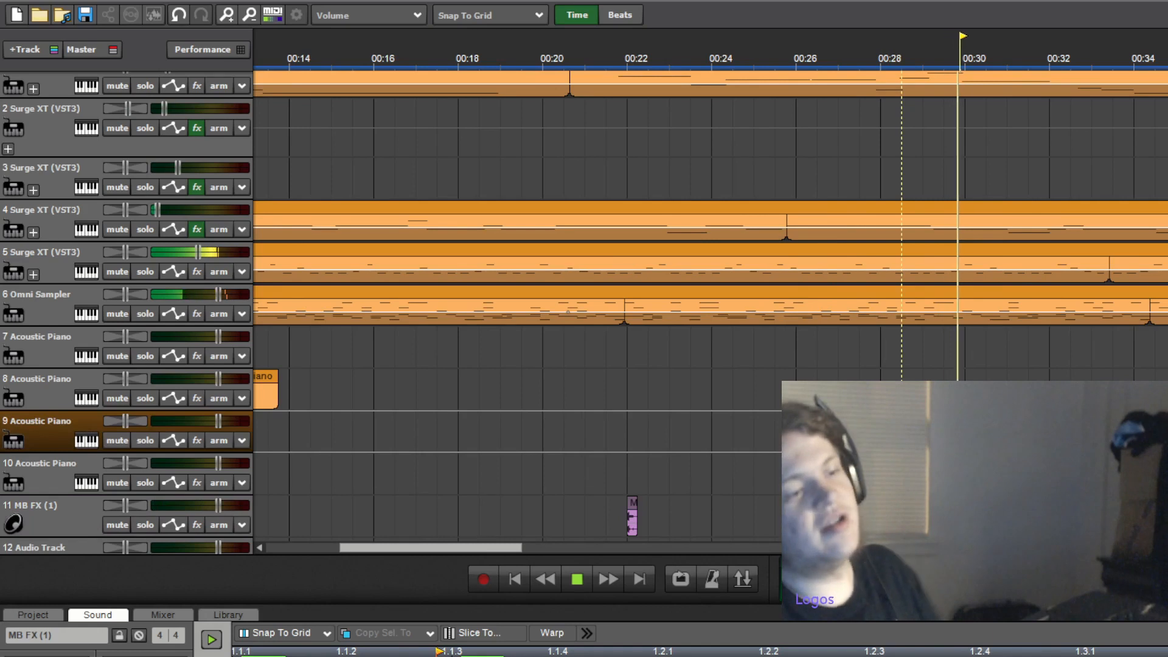
scroll(973, 431, down, 2)
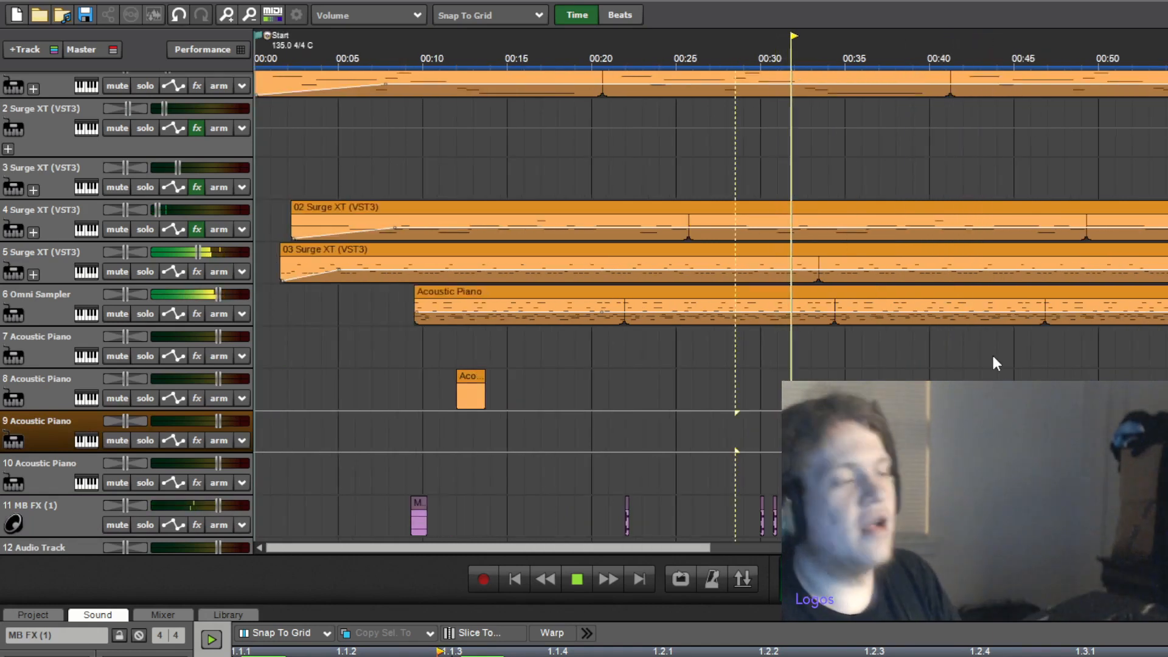
Place the MB Trans FX (2) transition effect on the twelfth track at about 0:54
scroll(921, 360, down, 1)
click(43, 52)
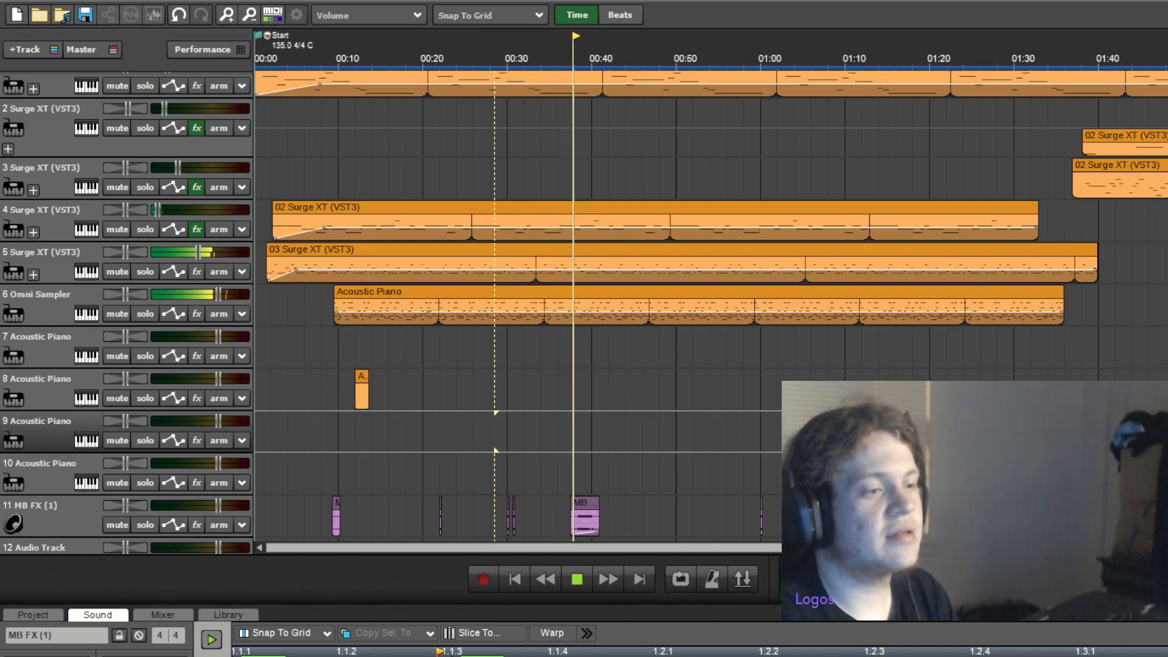
click(702, 539)
key(ctrl+v)
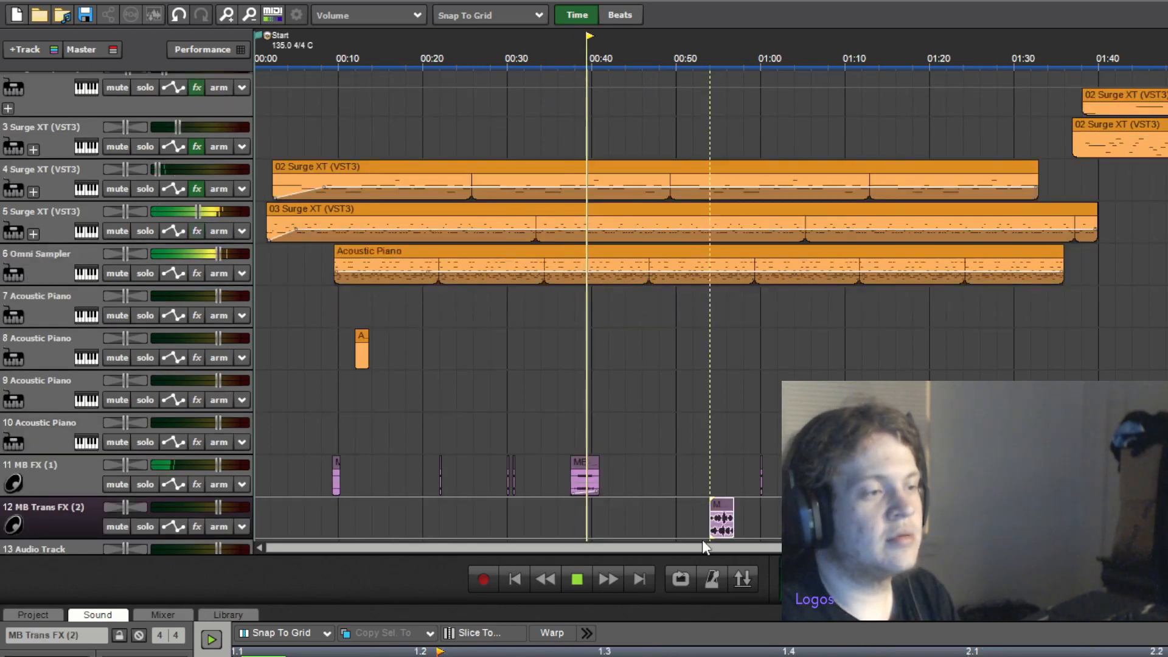
Play the song from about 0:54 and again from about 0:57 to check the transition effect on the twelfth track
double_click(709, 442)
scroll(713, 455, up, 4)
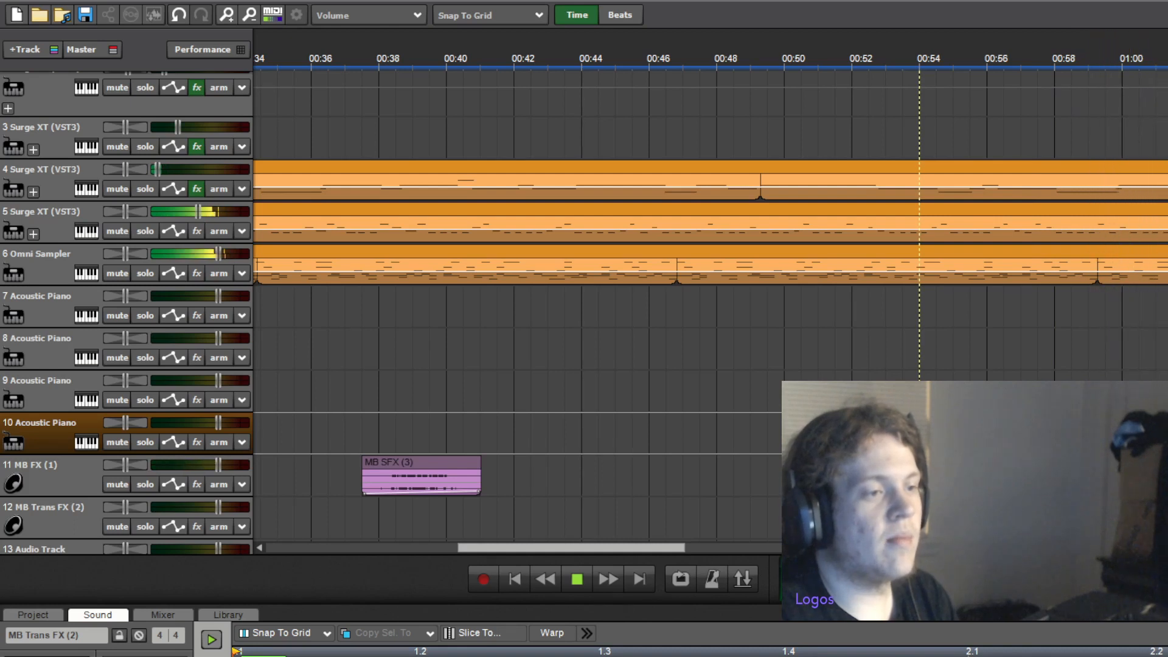
double_click(1022, 519)
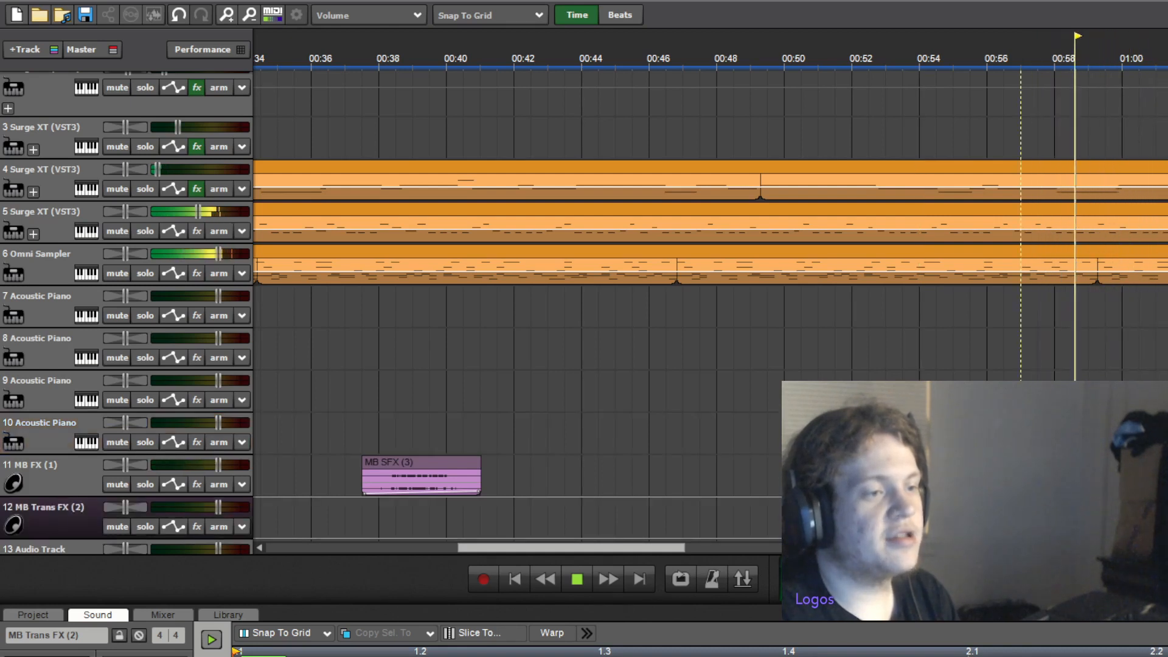
Turn on effects for the first track and play the song from about 2:12 and again from about 0:12
double_click(921, 476)
scroll(921, 476, down, 7)
scroll(706, 304, up, 1)
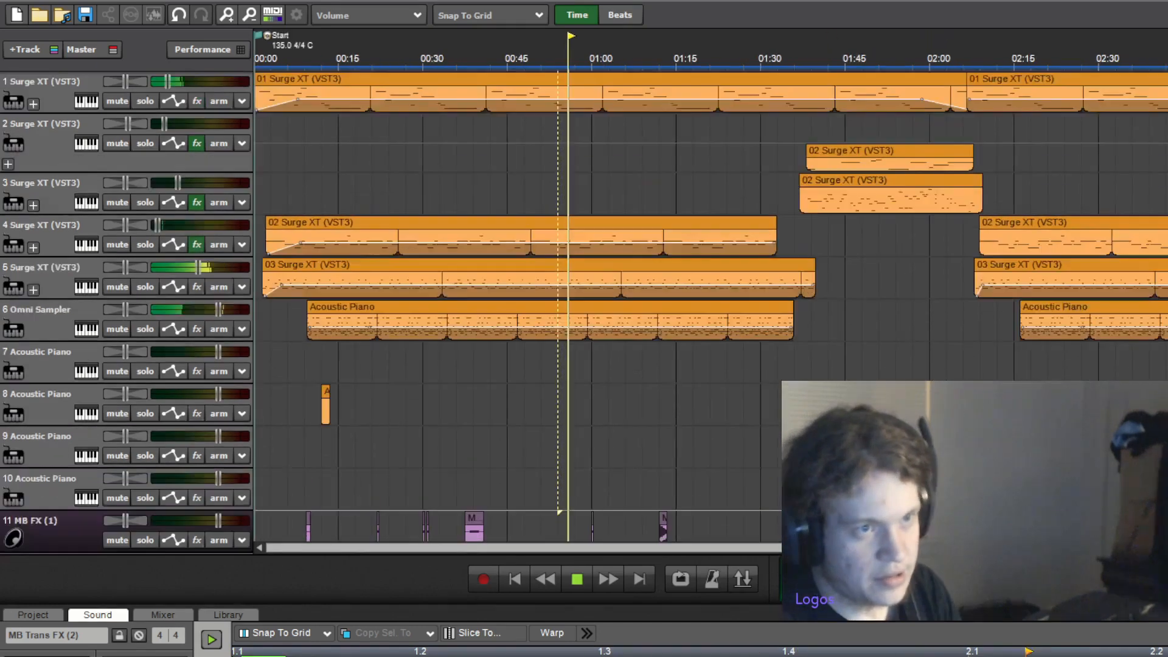
click(223, 107)
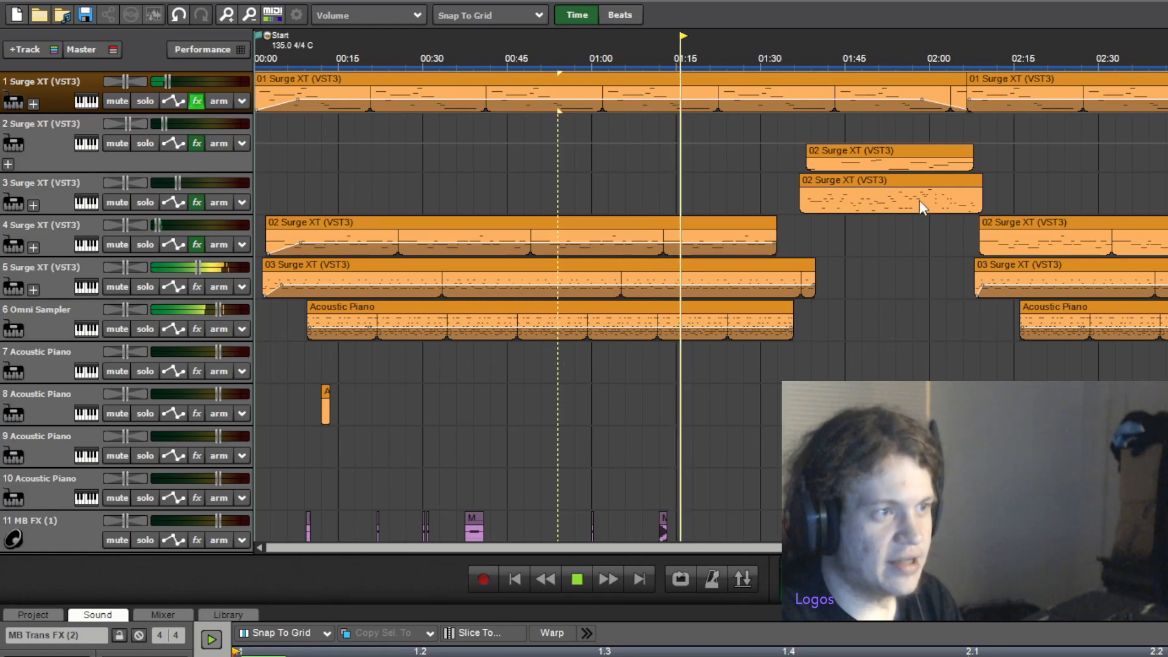
click(1005, 146)
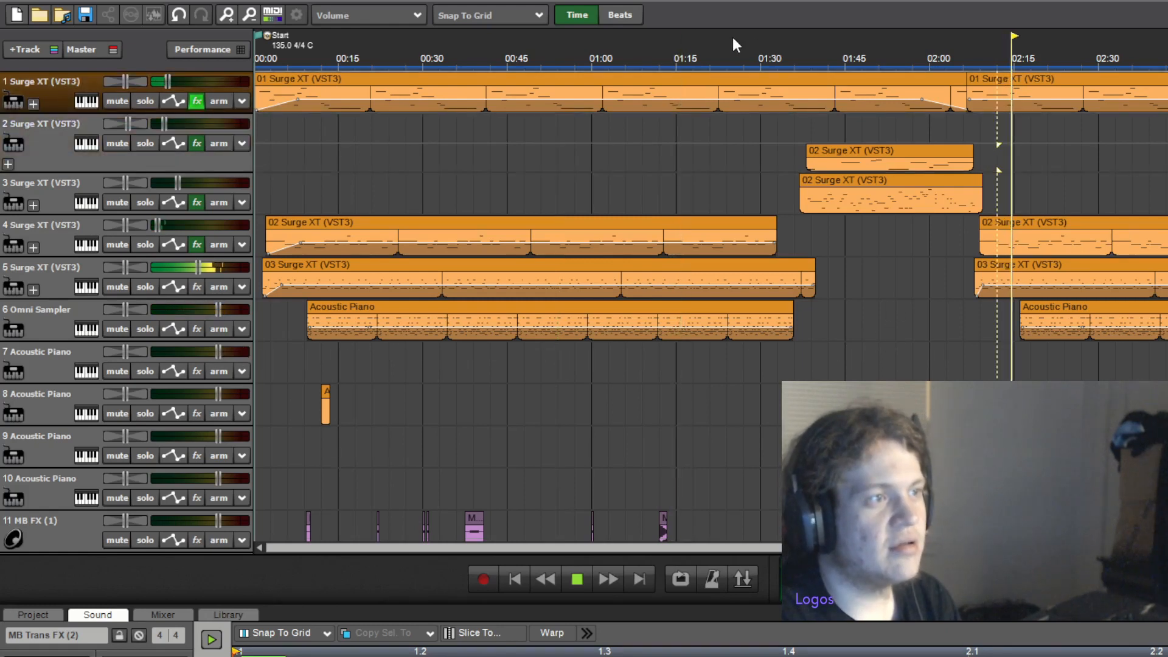
click(312, 50)
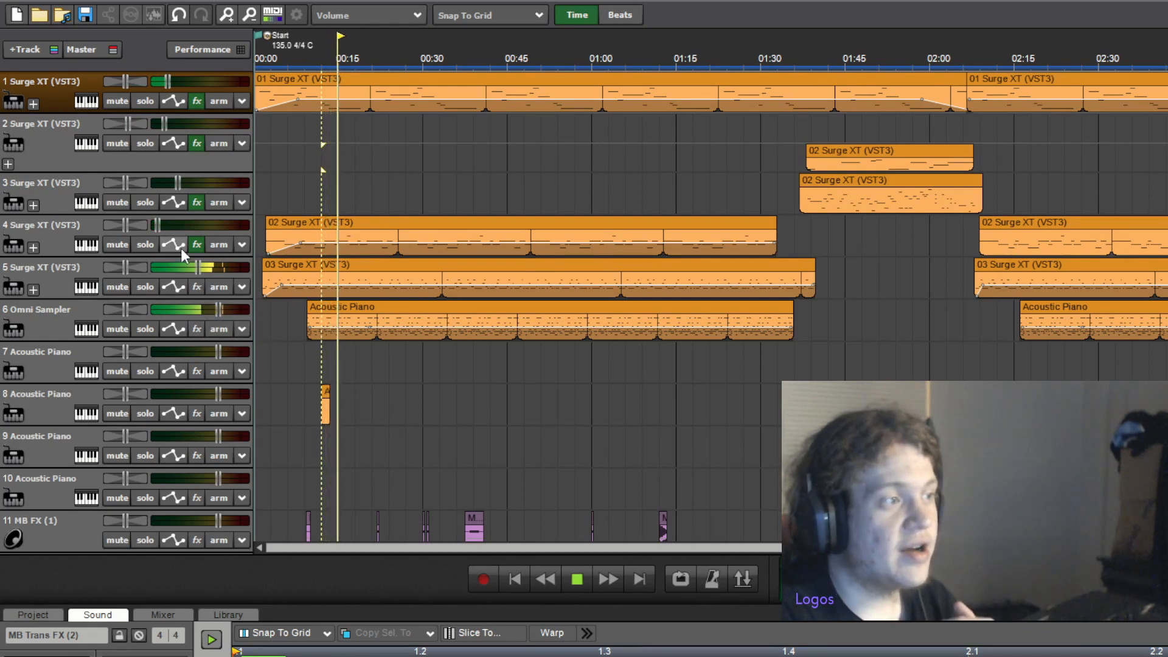
Solo the fourth track briefly, return it to the full mix and check its effects
click(146, 244)
click(146, 245)
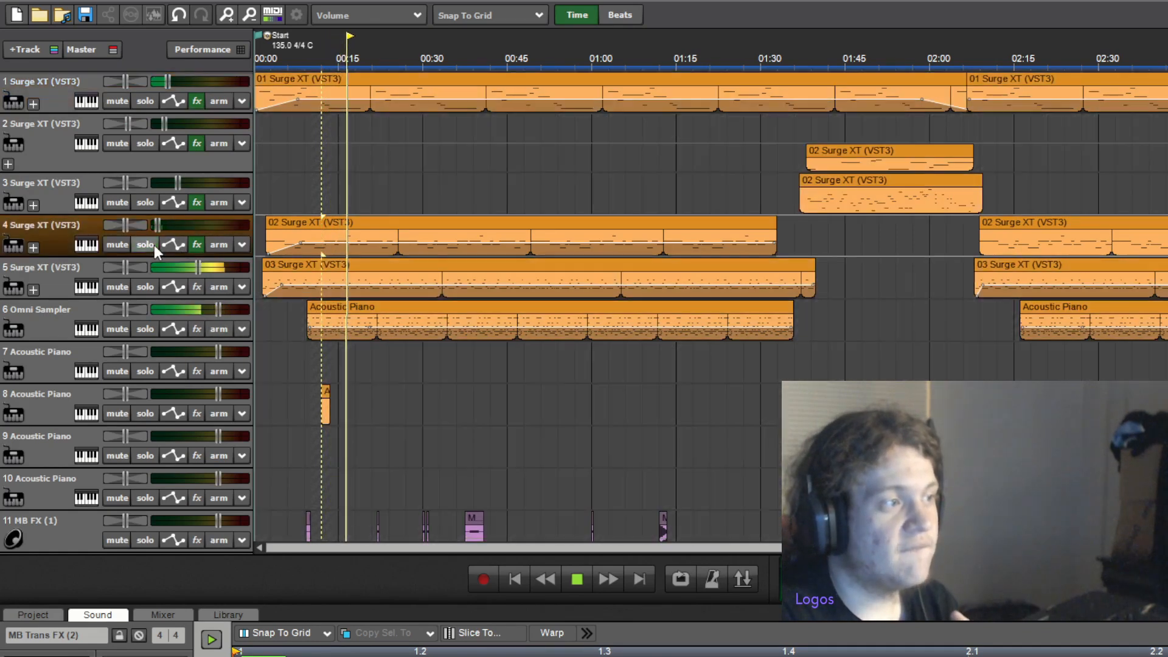
click(197, 244)
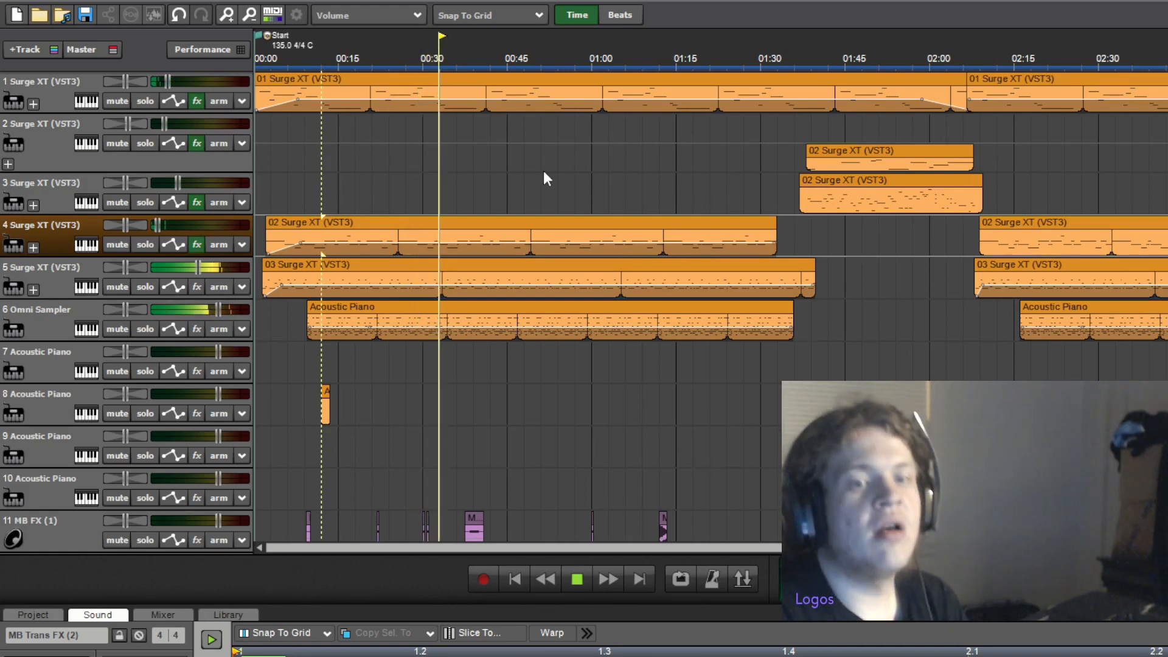
Place the MB Drop Effect (3) sound on the eleventh track at about 1:35 and play the passage from about 1:30 and 1:35
scroll(773, 272, down, 2)
scroll(774, 277, up, 1)
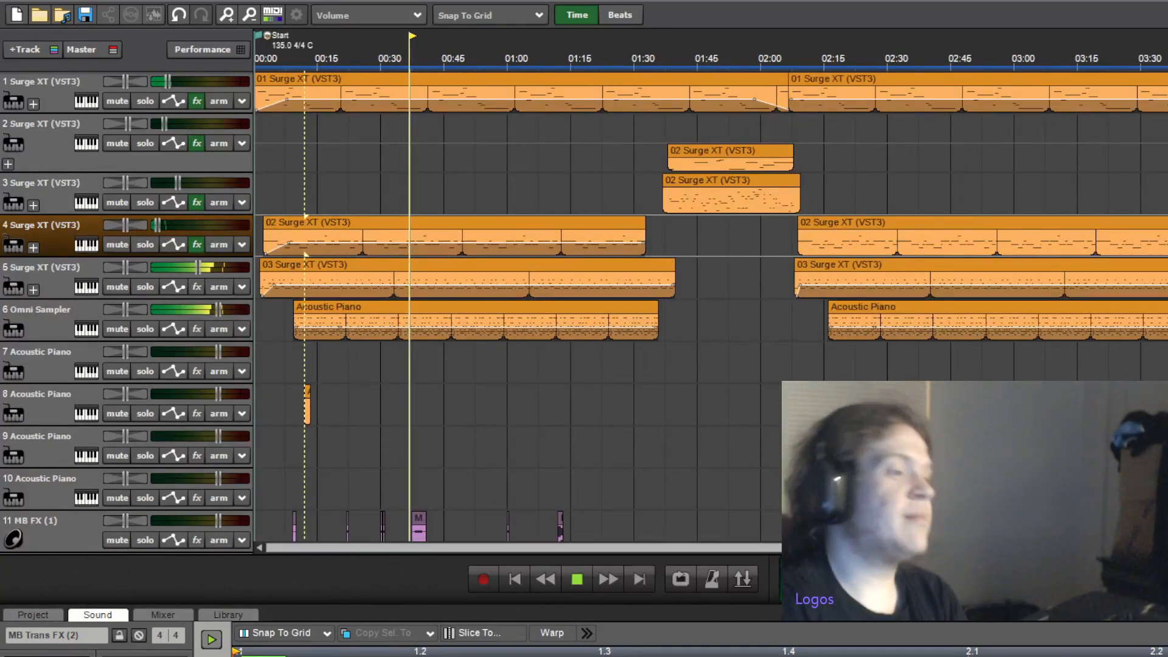
drag(633, 519, 547, 440)
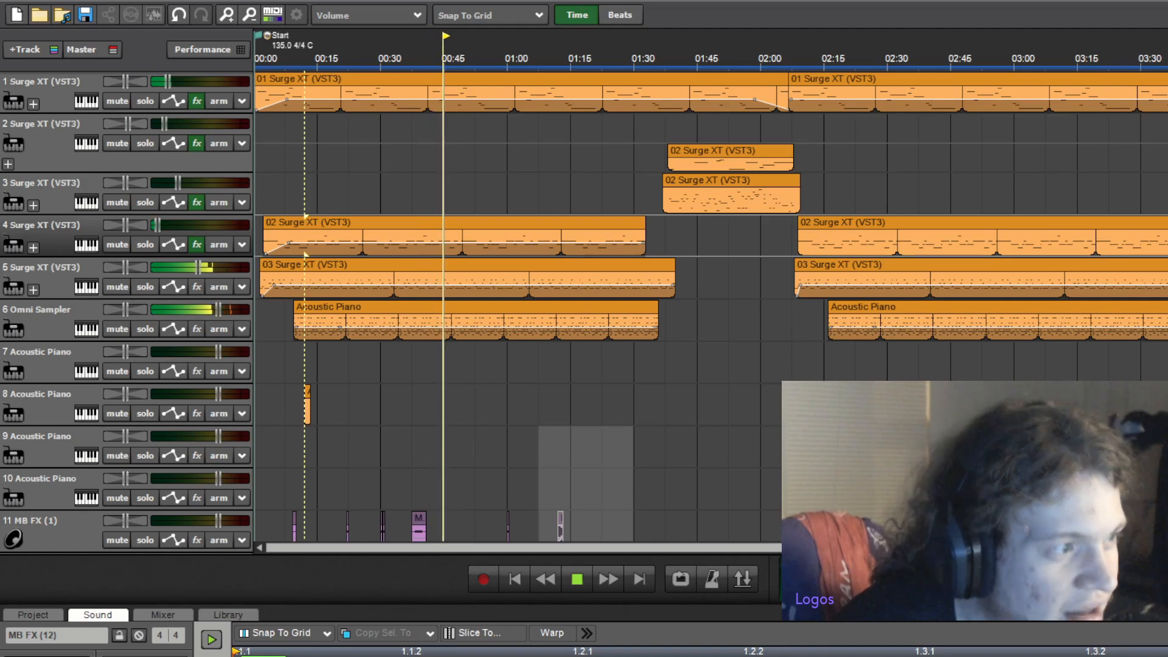
scroll(631, 479, down, 1)
scroll(629, 474, up, 5)
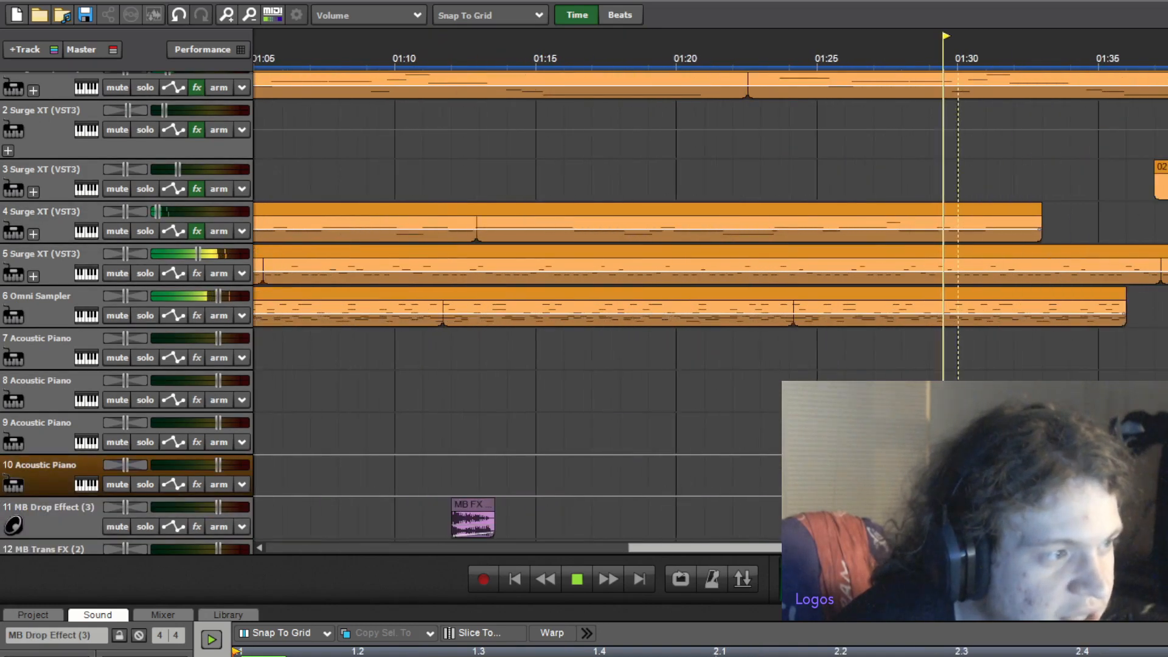
scroll(630, 477, up, 1)
click(971, 518)
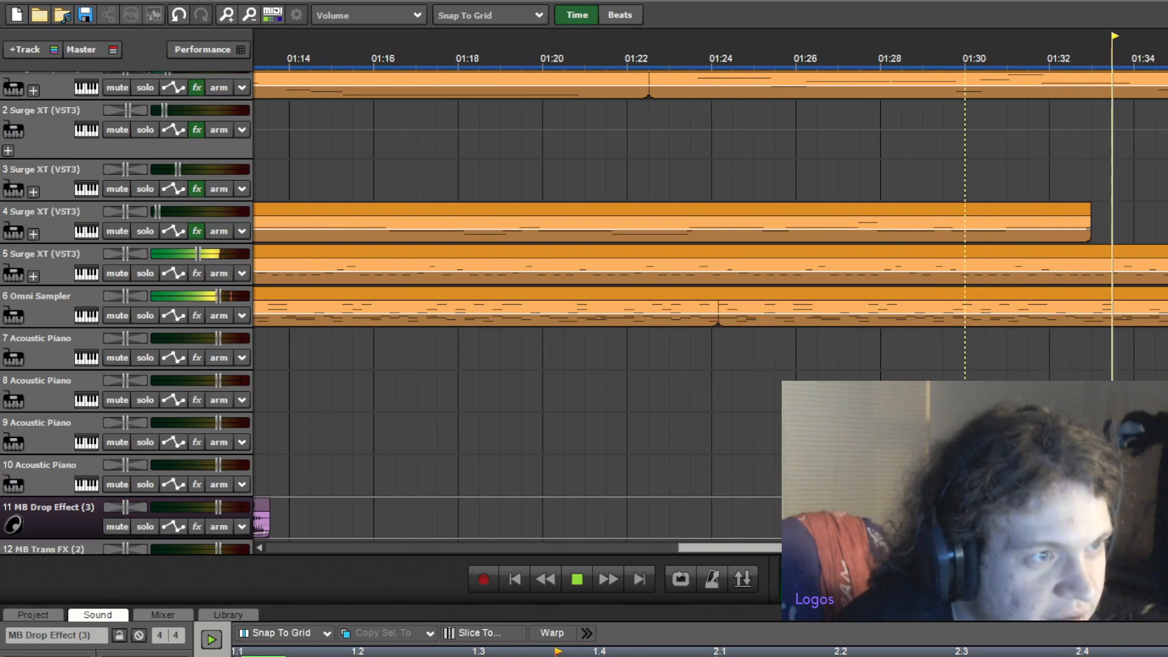
click(1156, 433)
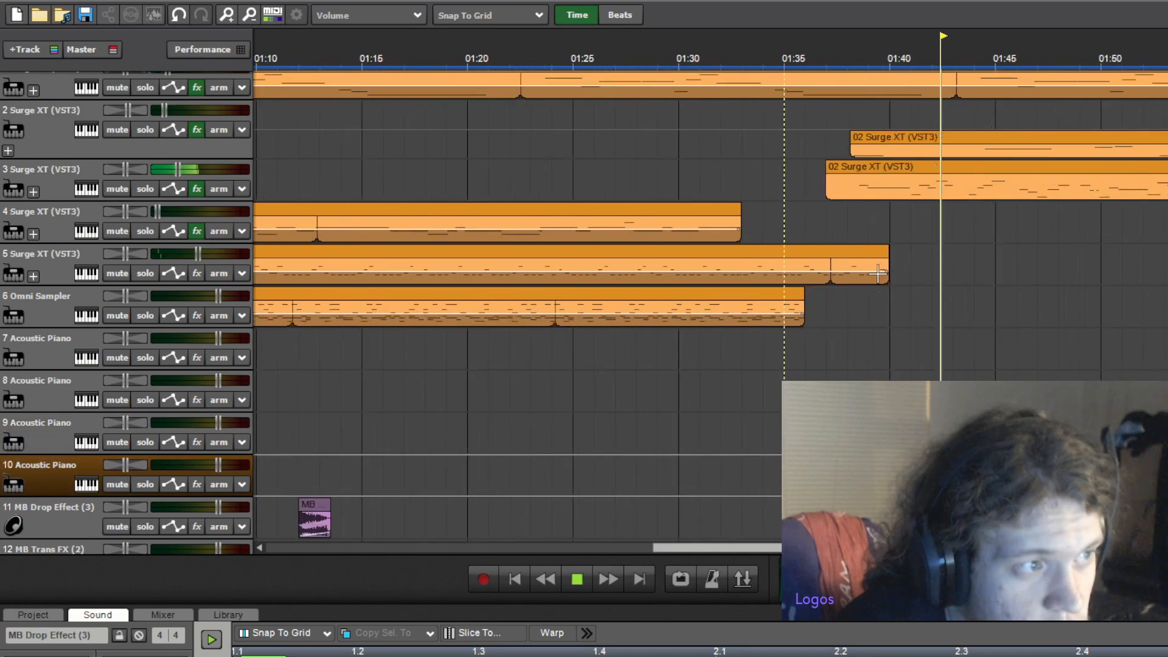
scroll(718, 257, up, 1)
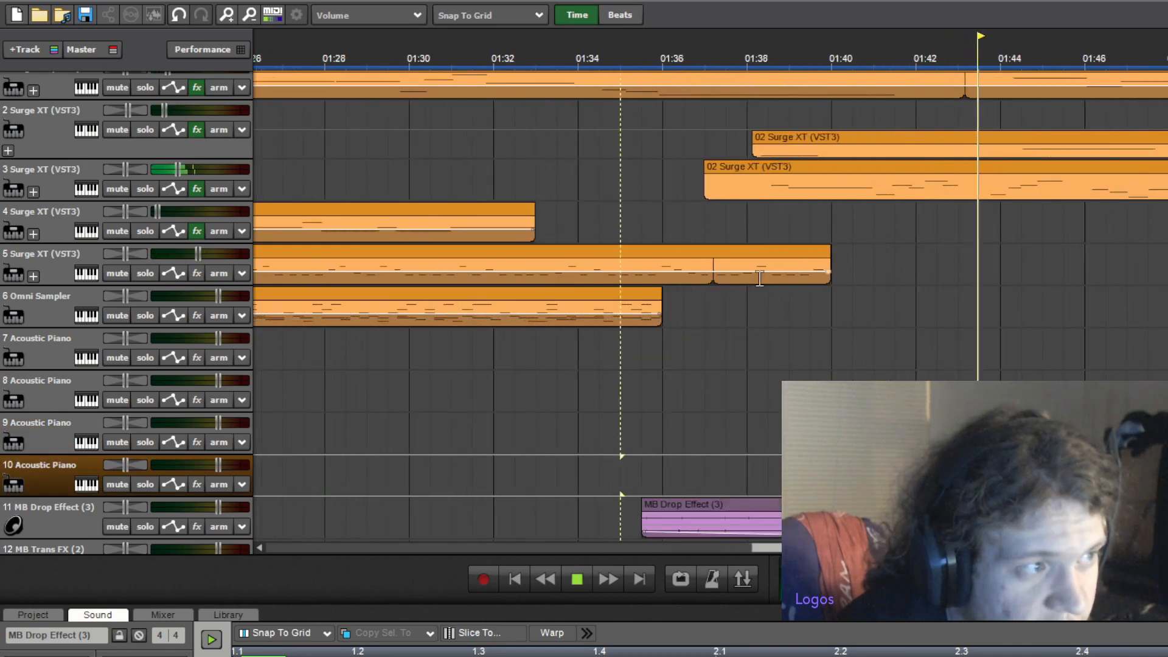
Fade the volume down over the end of the fifth track's first section, reaching silence at about 1:40, and play from about 1:38
drag(826, 268, 827, 282)
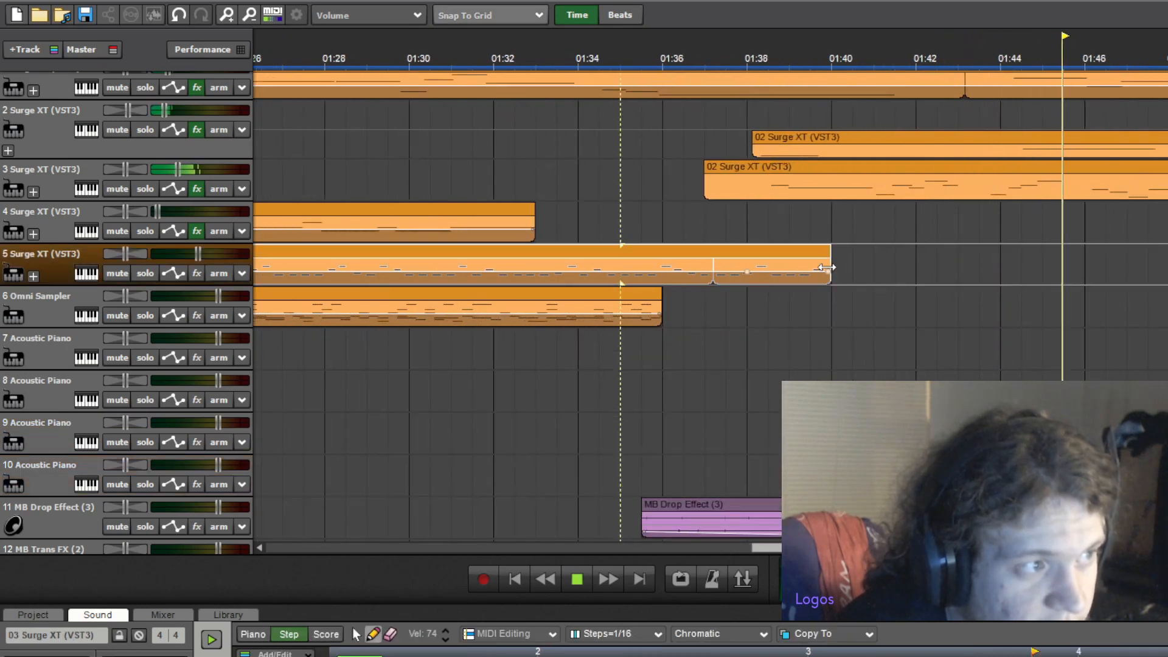
click(749, 232)
scroll(772, 240, down, 1)
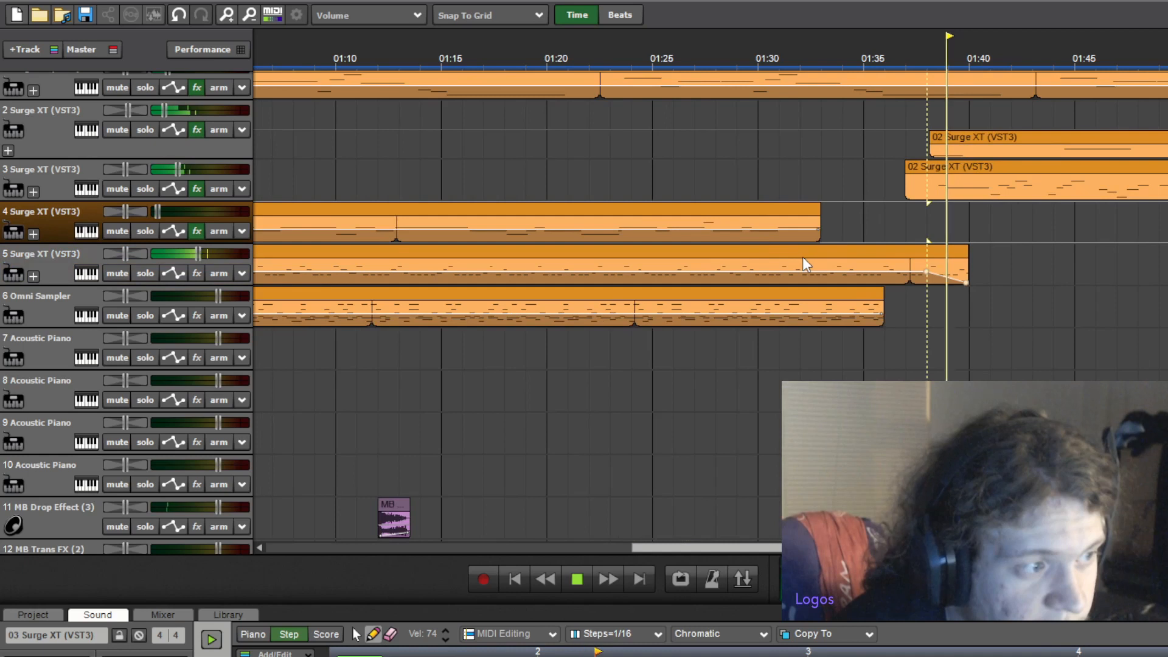
Select all the sound effect clips on the eleventh track from the song's start through the drop effect for copying
scroll(863, 293, down, 4)
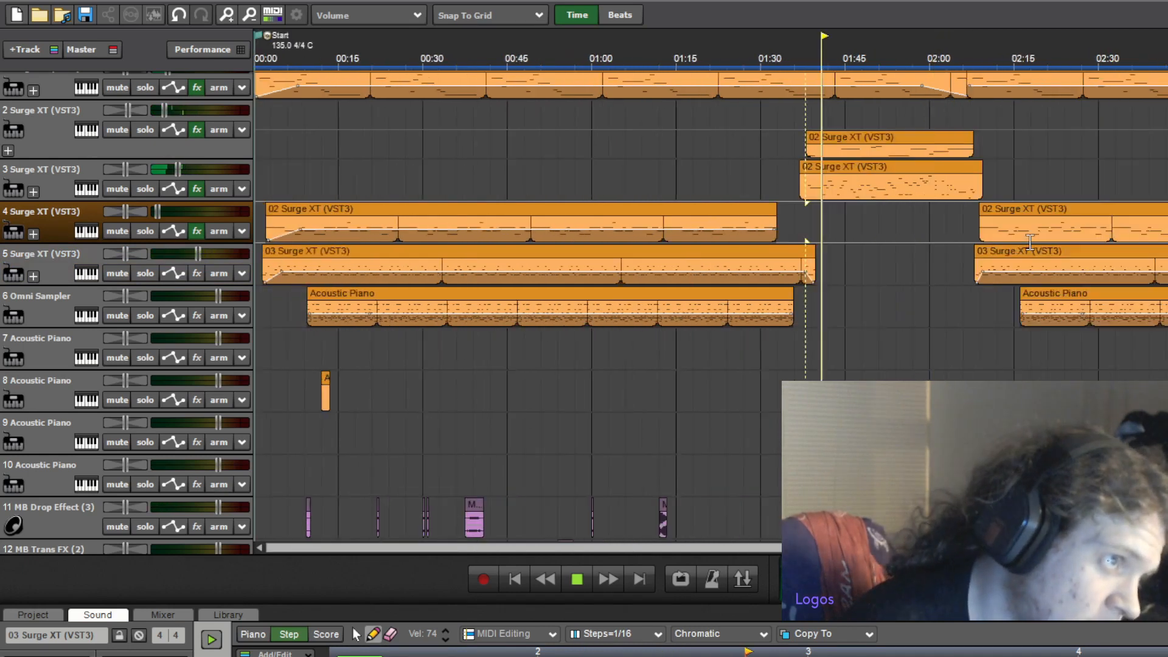
scroll(791, 268, down, 1)
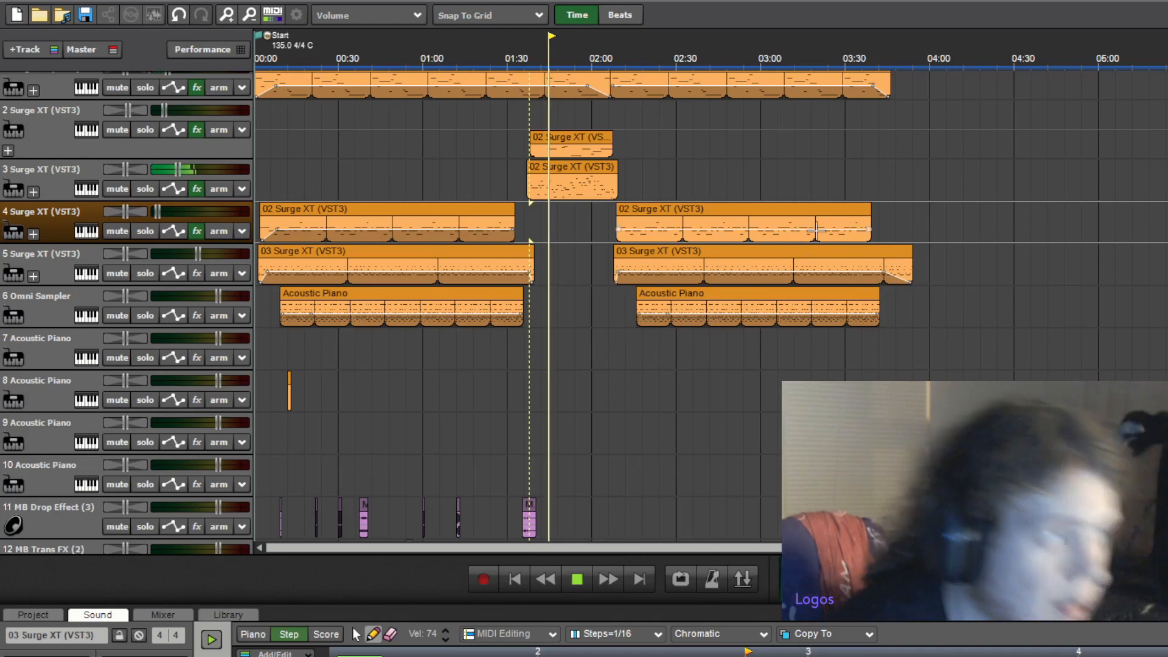
scroll(796, 276, down, 2)
scroll(795, 276, up, 3)
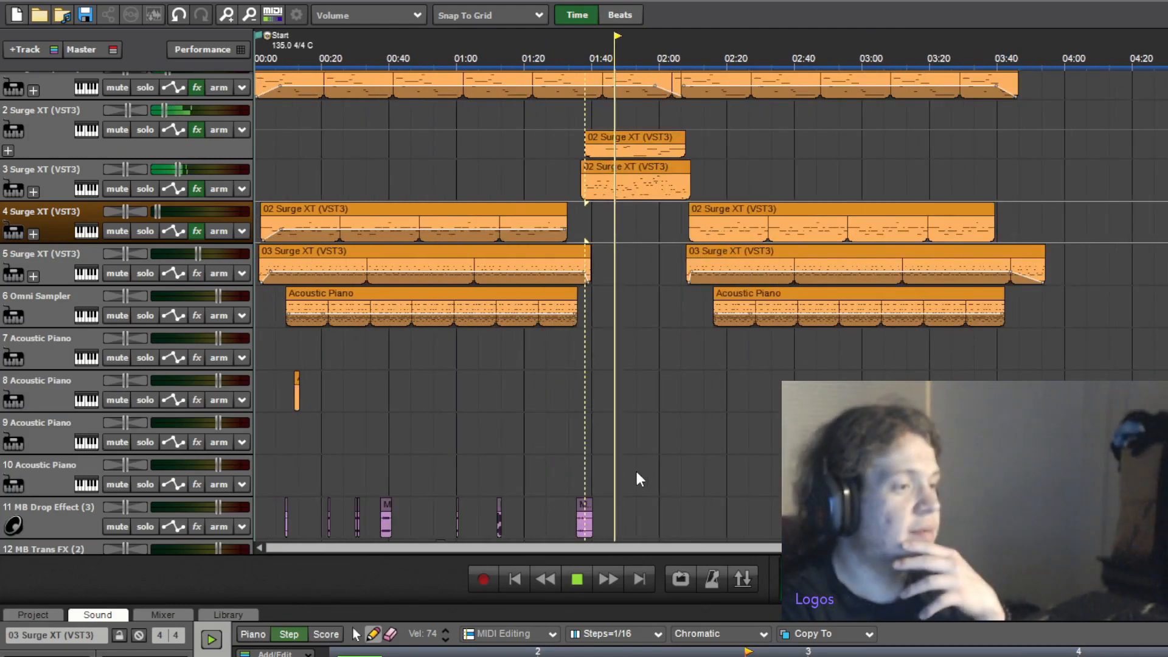
drag(636, 475, 213, 509)
click(321, 506)
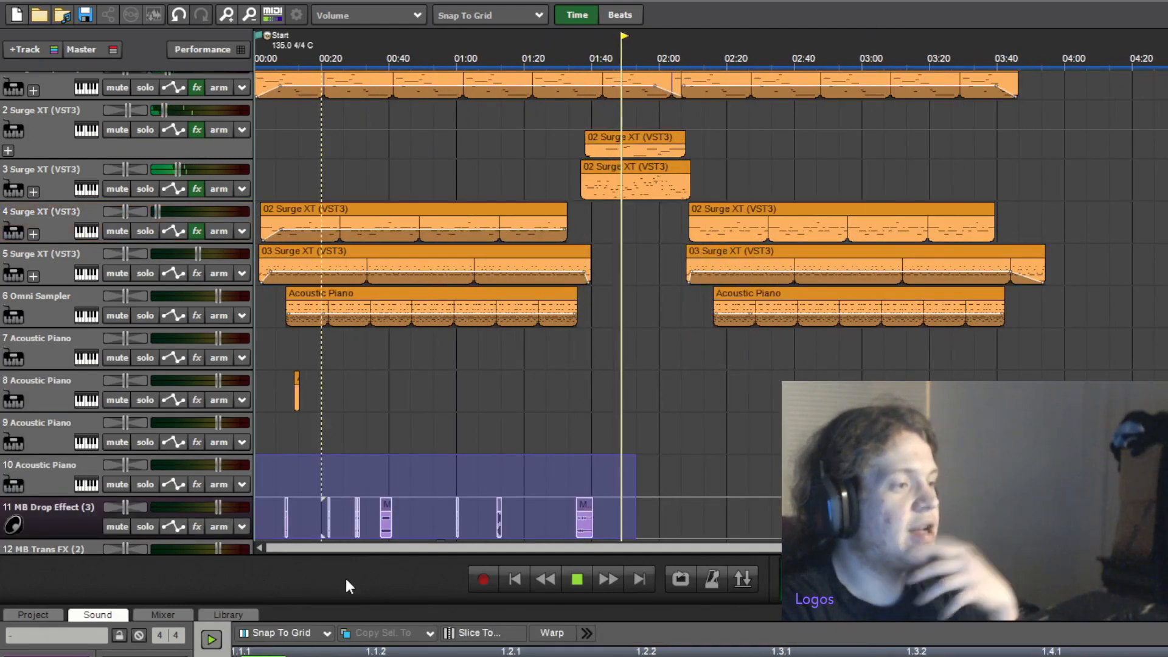
Paste the copied sound effects into the second section on the eleventh track and play from about 2:15 to check them
click(684, 494)
scroll(713, 513, up, 8)
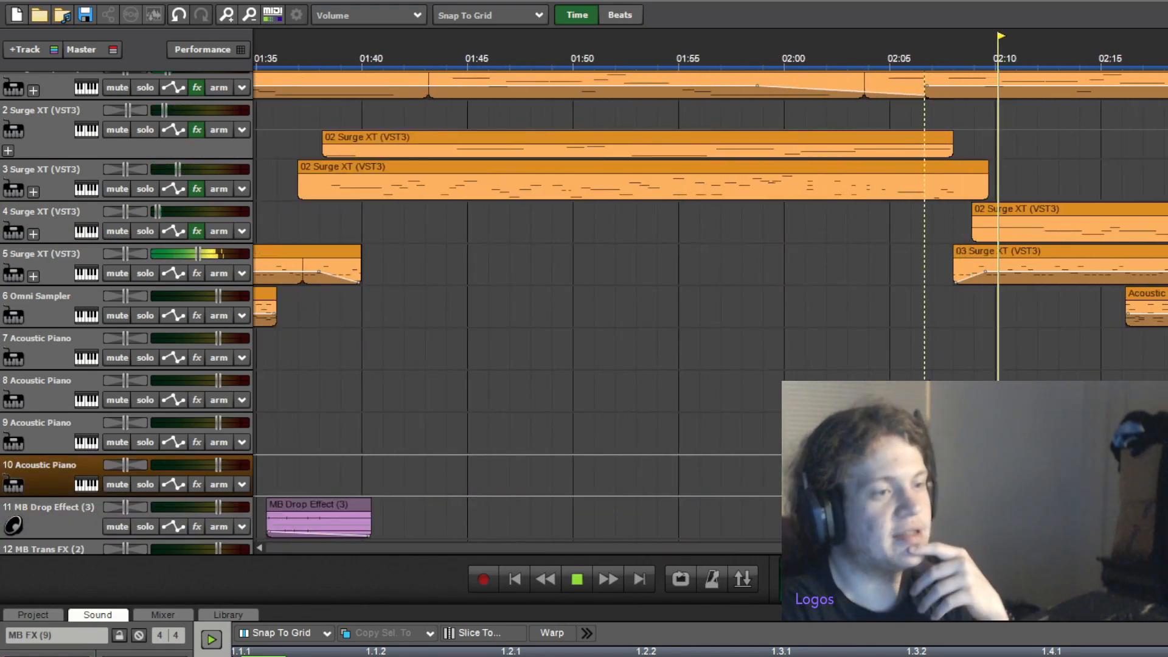
click(1101, 518)
drag(1101, 518, 1034, 527)
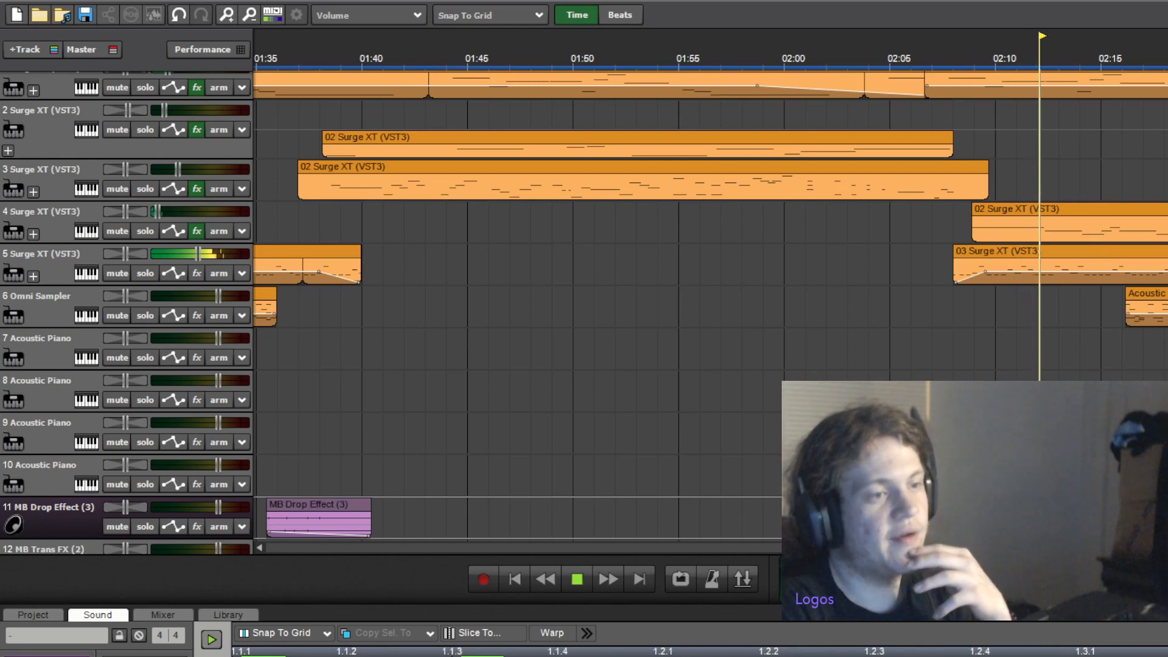
scroll(639, 274, up, 4)
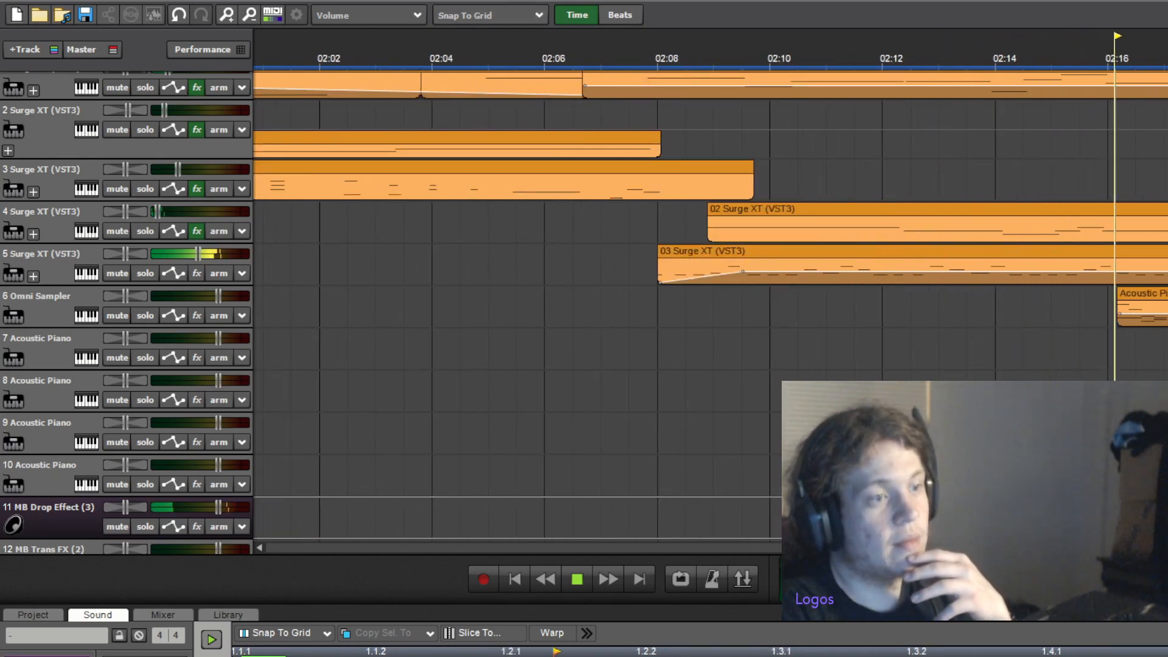
click(1052, 433)
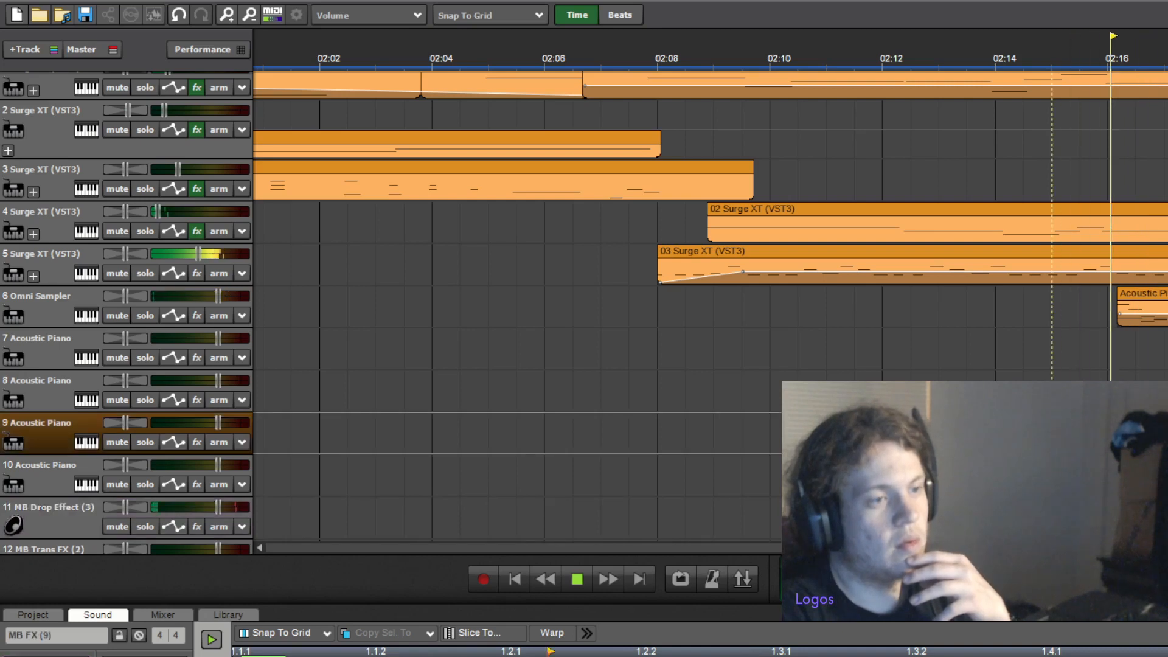
Line up the pasted sound effects so the first hit falls at the second drum entrance at about 2:16, and play from about 2:13
scroll(637, 482, down, 5)
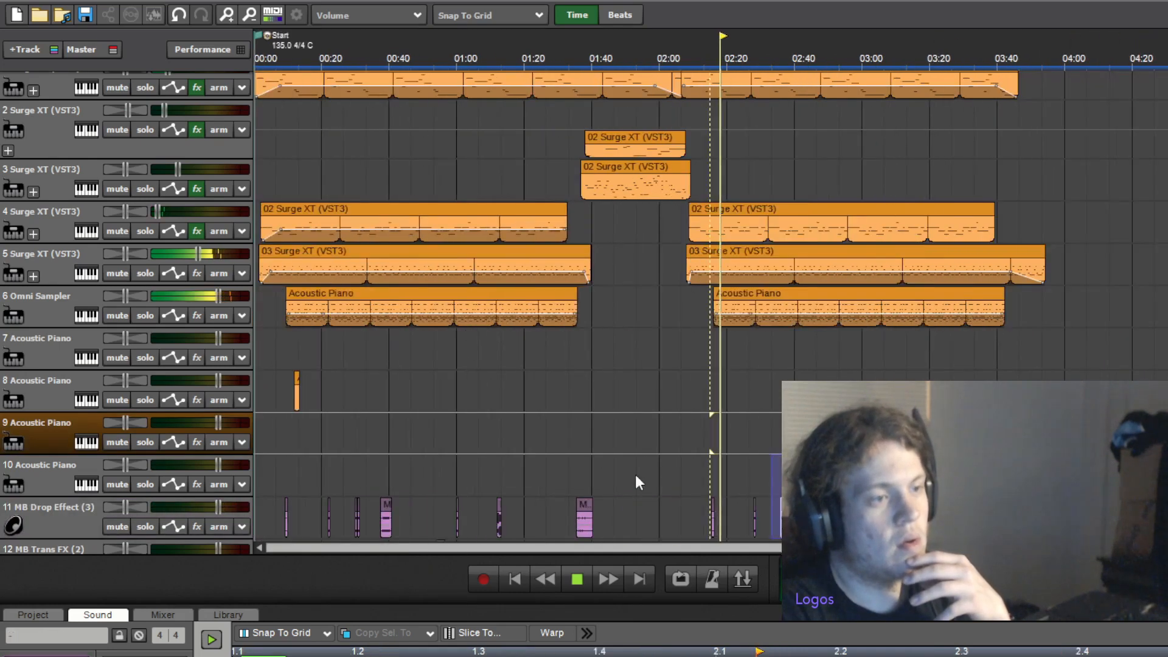
drag(637, 483, 663, 494)
scroll(696, 489, up, 3)
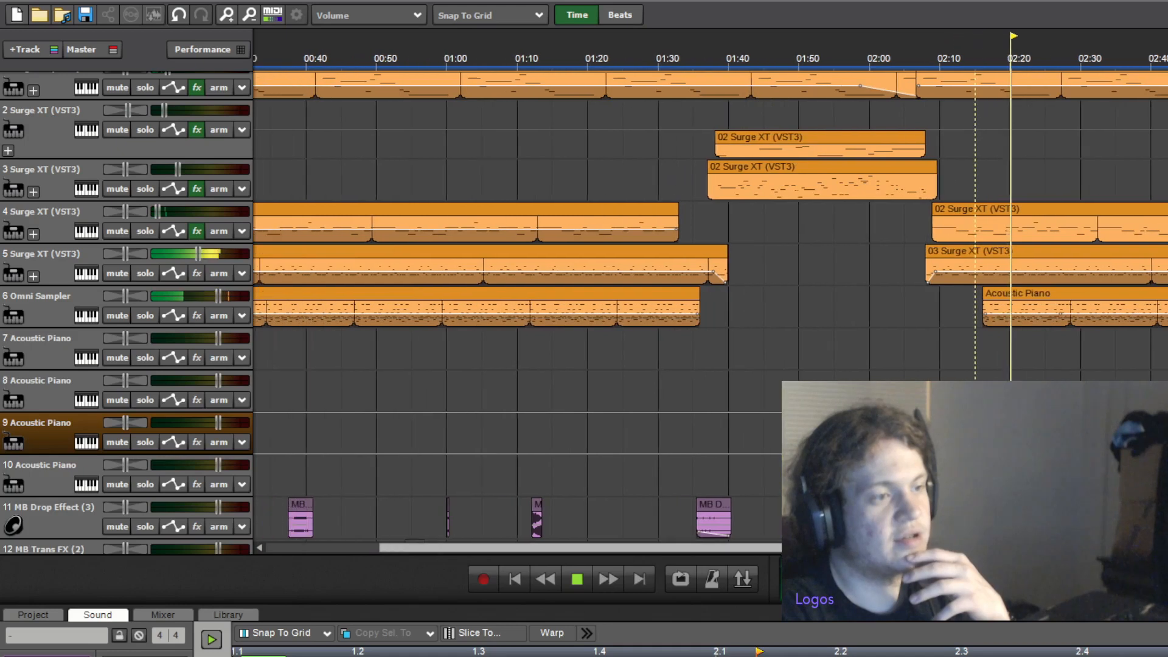
scroll(809, 36, up, 4)
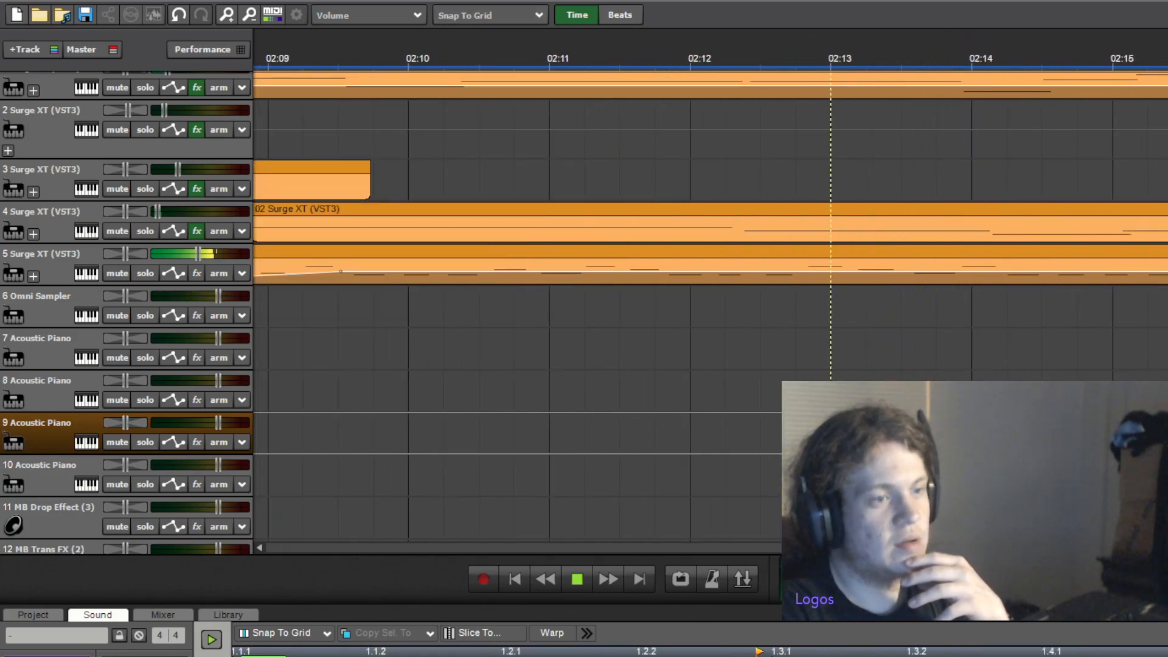
scroll(700, 243, down, 8)
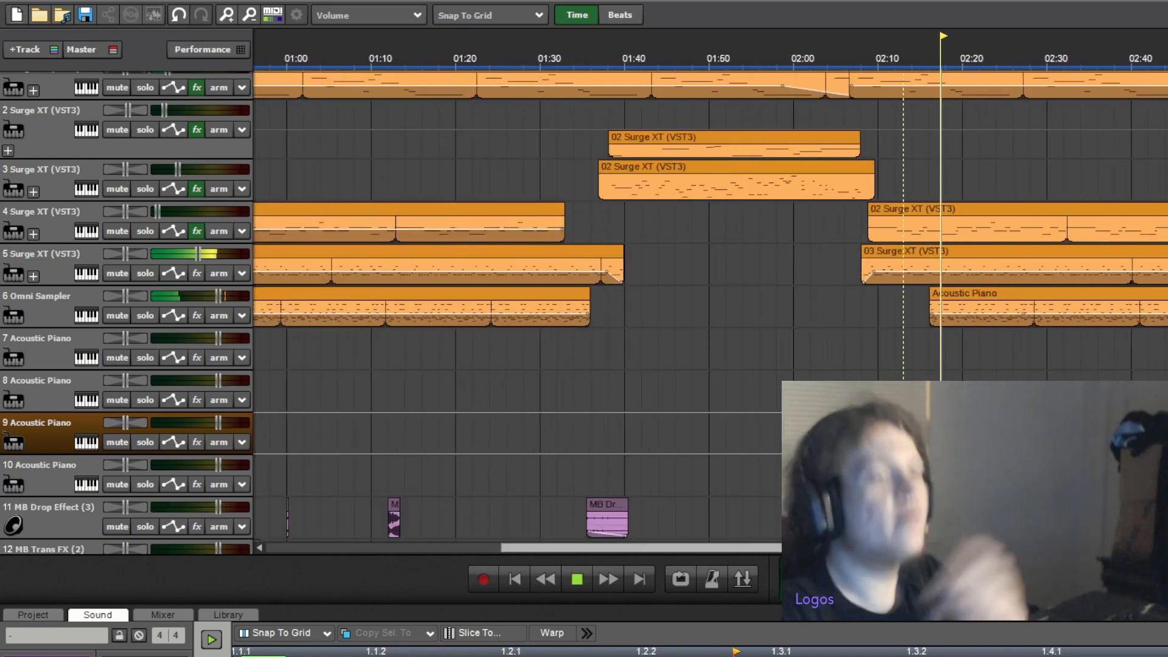
scroll(700, 243, down, 3)
scroll(517, 304, up, 1)
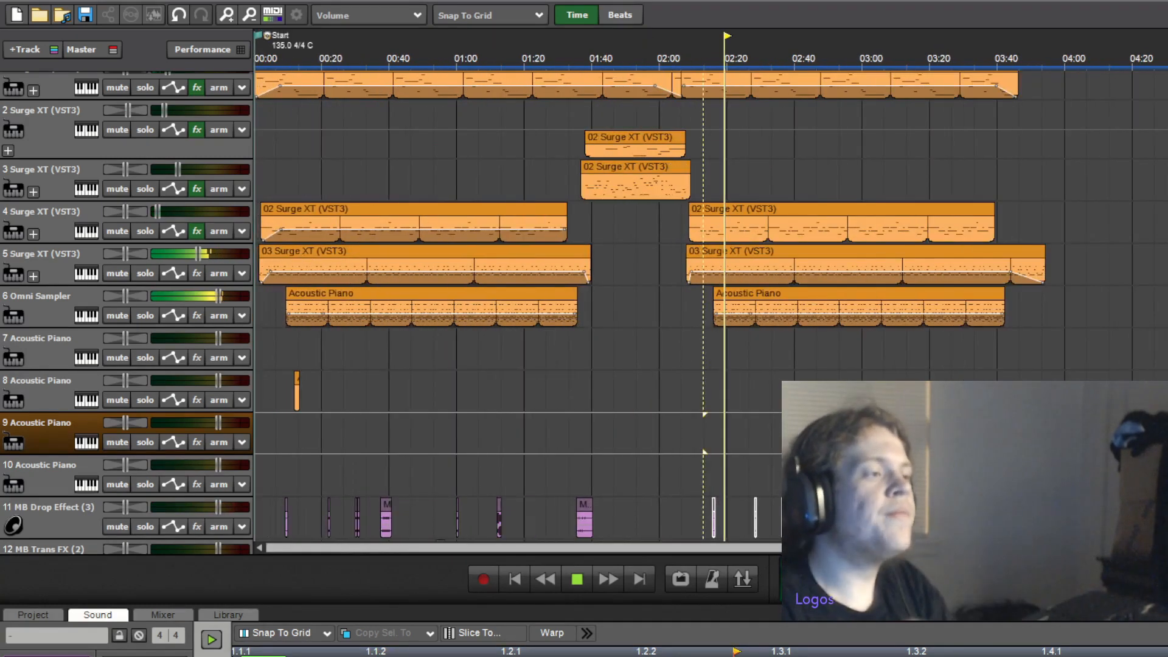
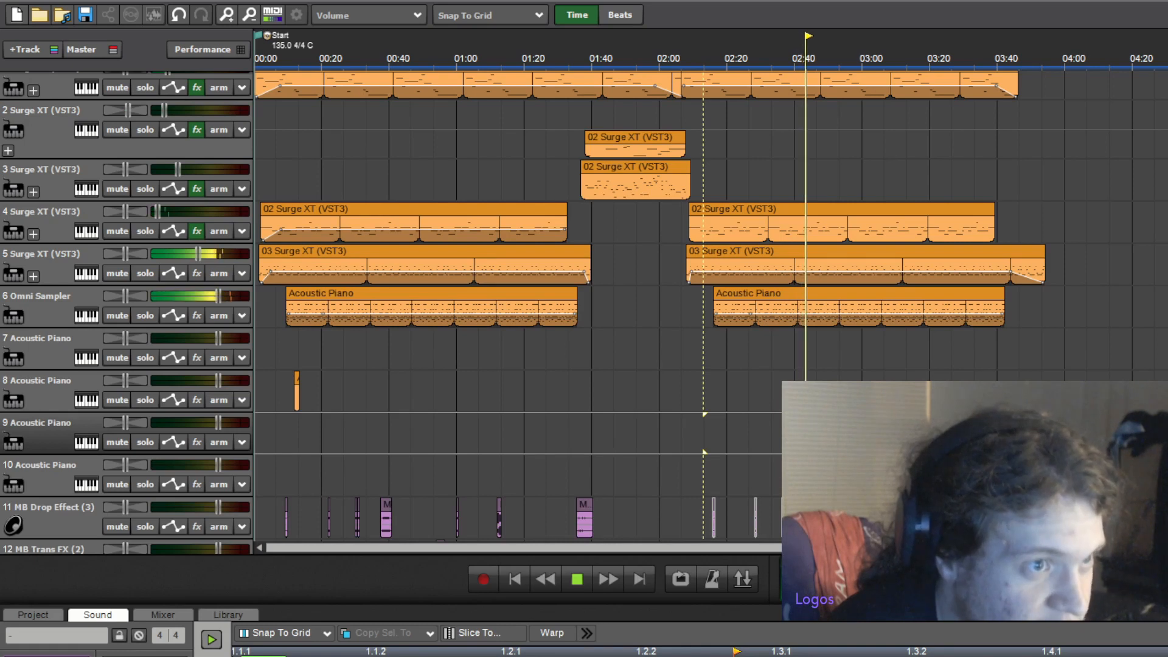
Add the "its ravine lets do this" audio to the thirteenth track and shift its start to about 0:02
scroll(21, 63, down, 5)
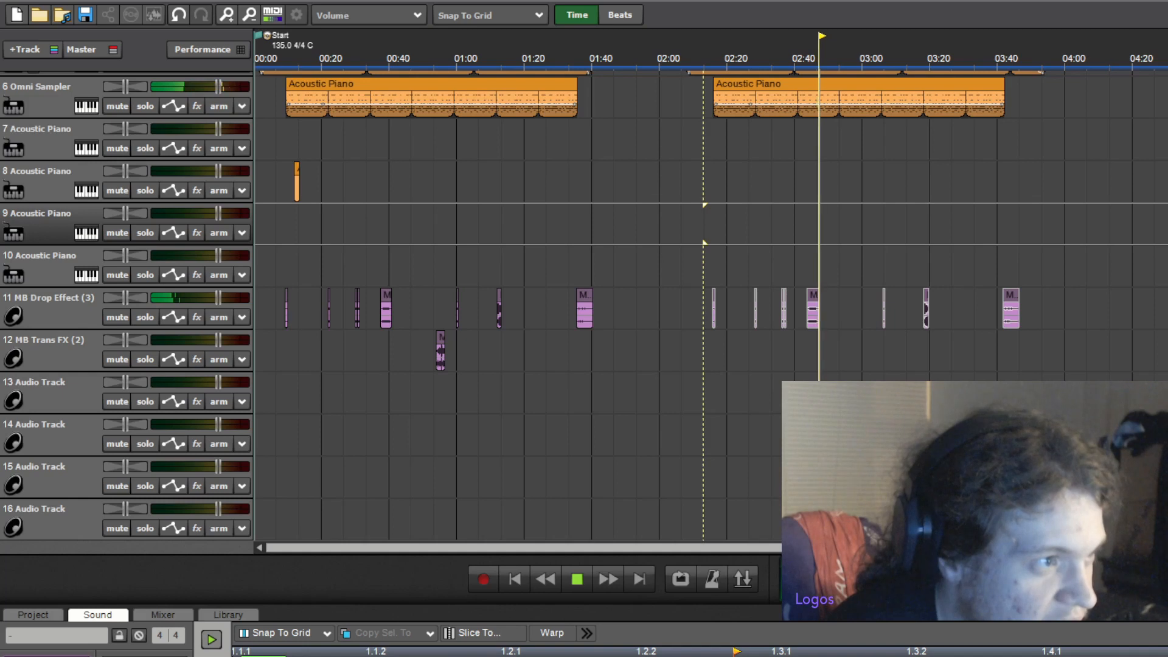
drag(0, 389, 260, 389)
click(260, 342)
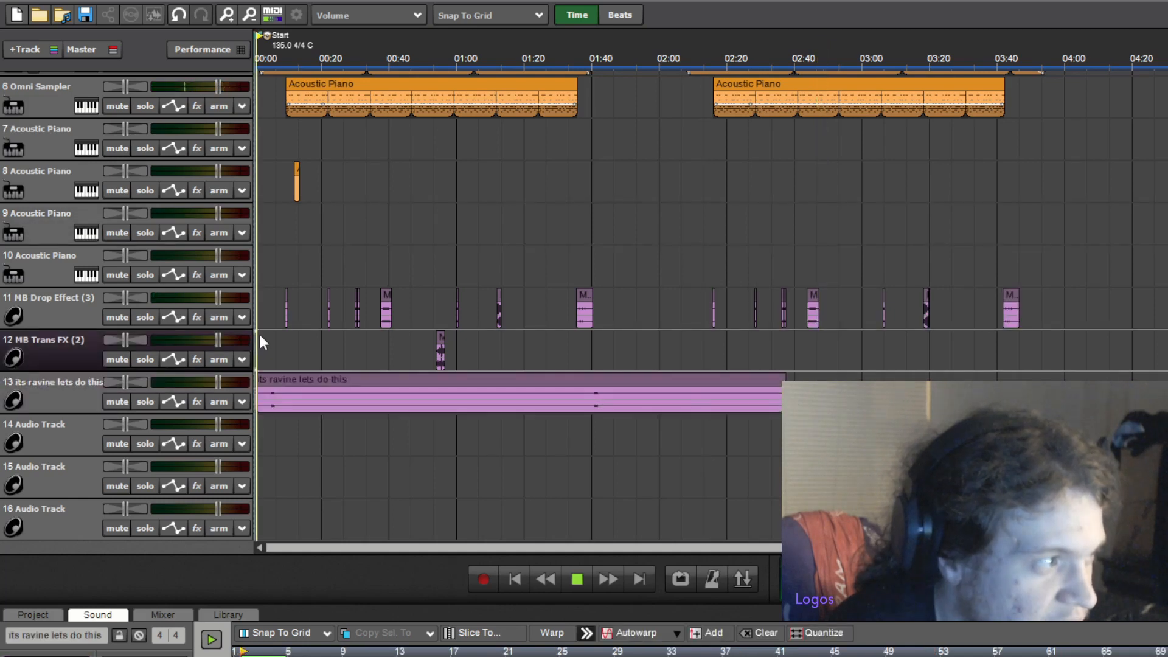
scroll(286, 332, up, 5)
drag(383, 390, 470, 358)
Try a lower volume on the thirteenth track, raise it back to match the other tracks and play from about 0:08
mouse_move(219, 382)
mouse_down()
mouse_move(162, 387)
mouse_move(196, 386)
mouse_up()
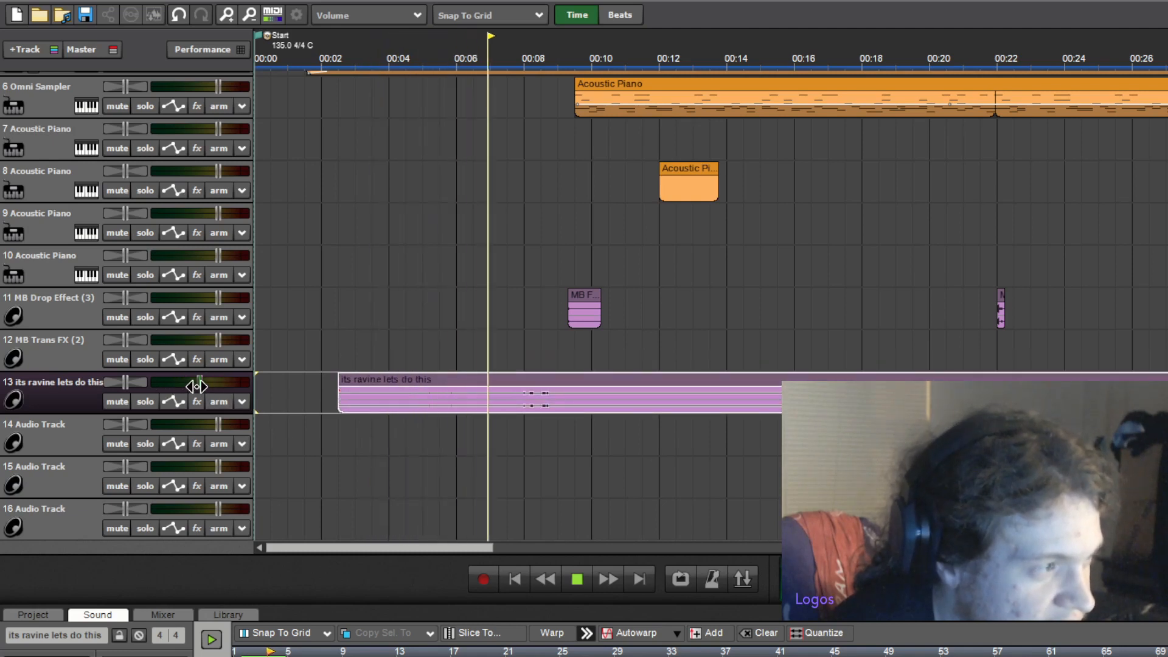
scroll(253, 359, down, 4)
scroll(401, 379, up, 2)
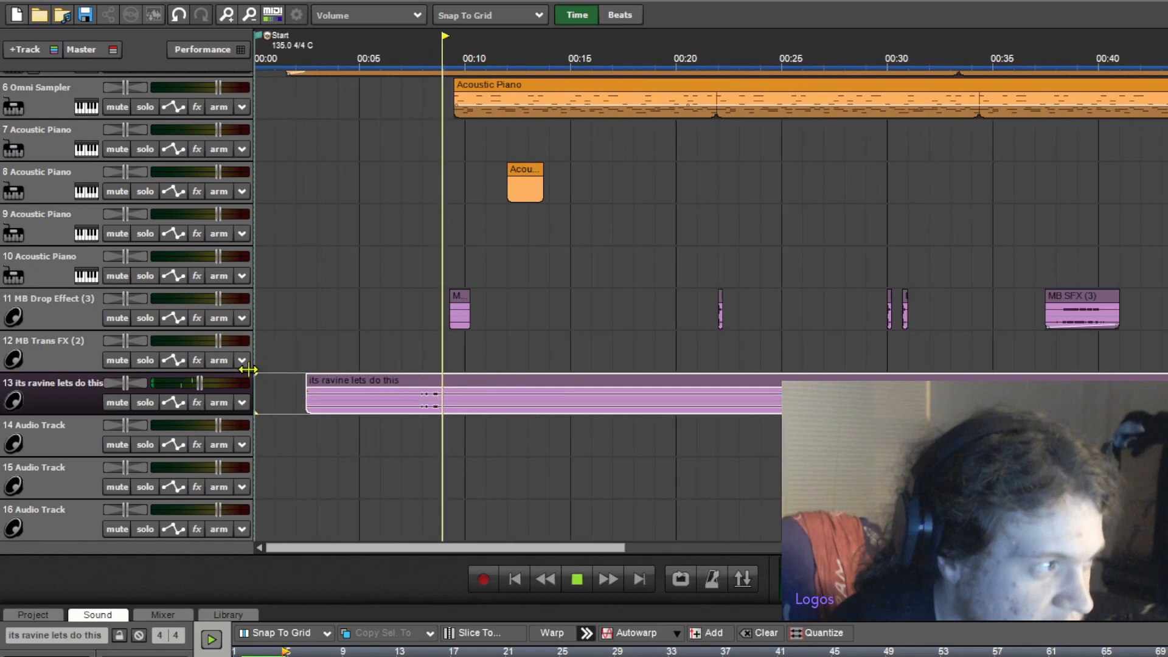
drag(198, 382, 222, 384)
click(414, 284)
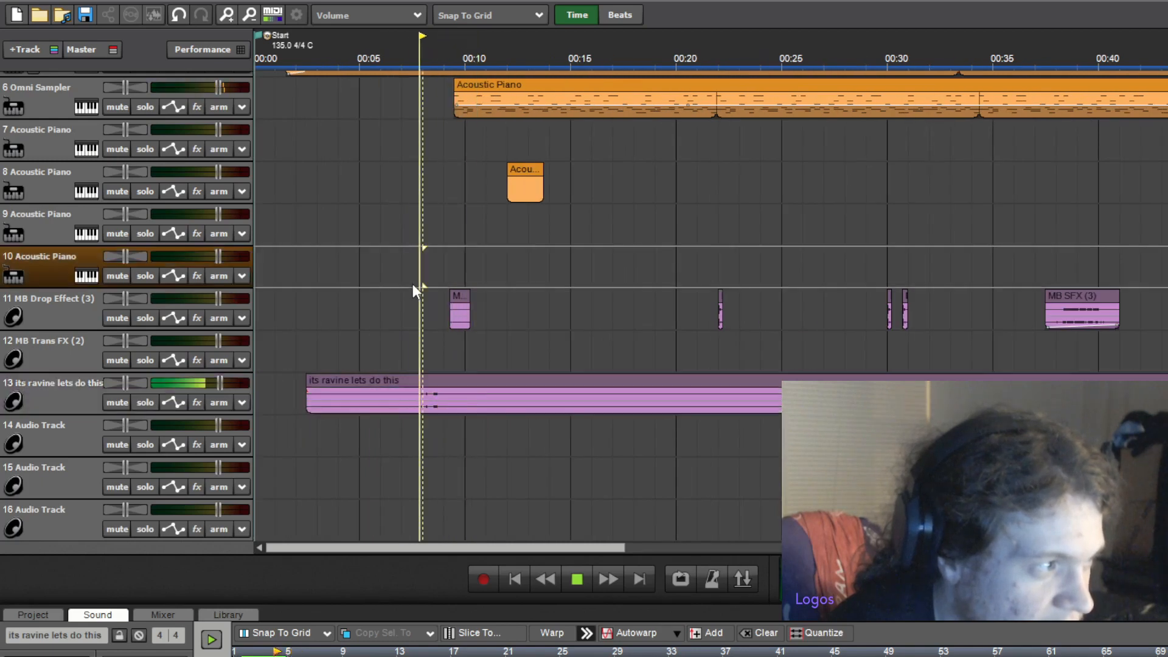
Delete the part of the "its ravine lets do this" clip between about 1:13 and 1:35
scroll(412, 281, down, 2)
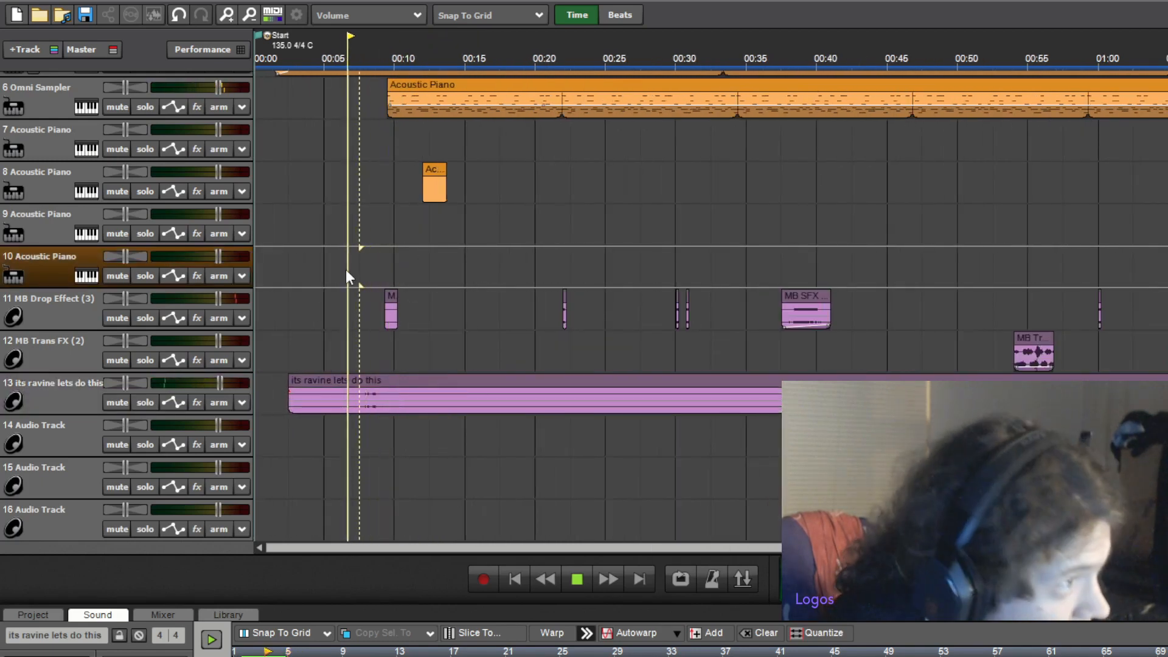
scroll(359, 271, up, 3)
scroll(505, 313, down, 7)
drag(674, 461, 795, 353)
key(Delete)
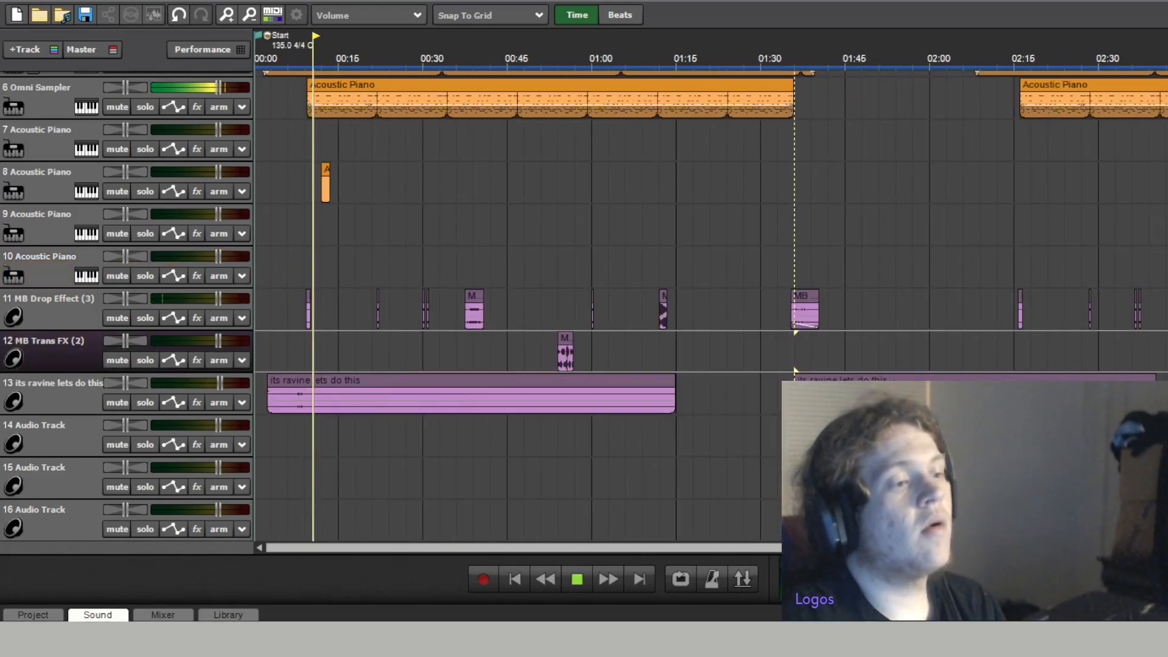
Place the second "its ravine lets do this" clip on the thirteenth track so it starts at about 2:05, and review the arrangement
scroll(940, 336, down, 5)
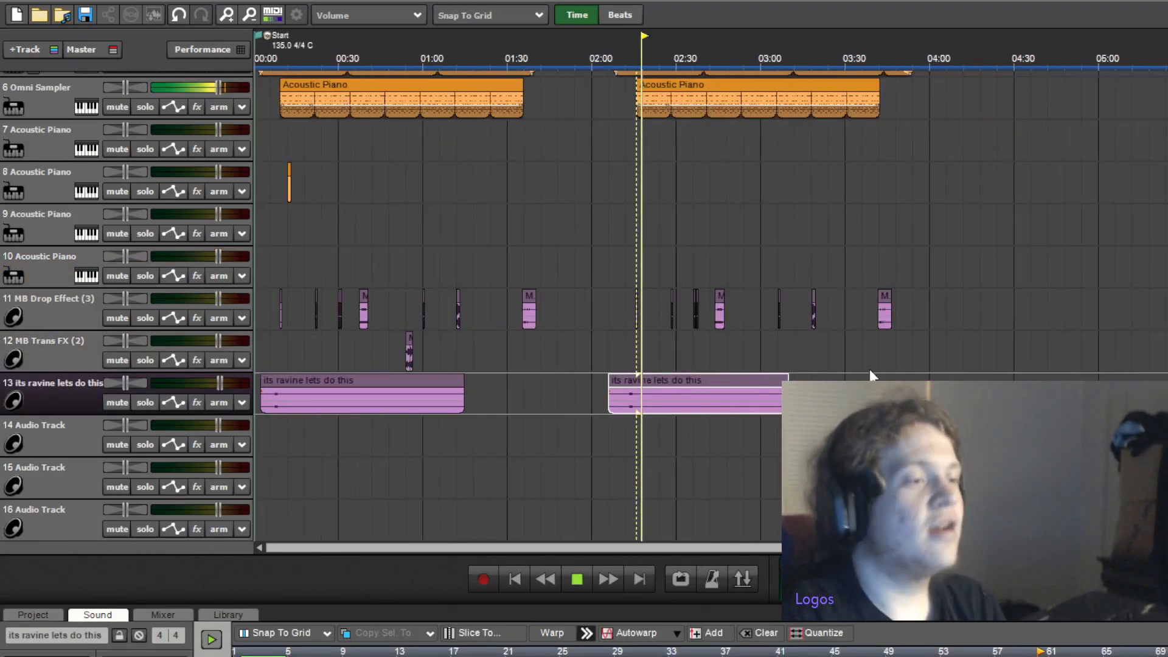
scroll(871, 376, up, 5)
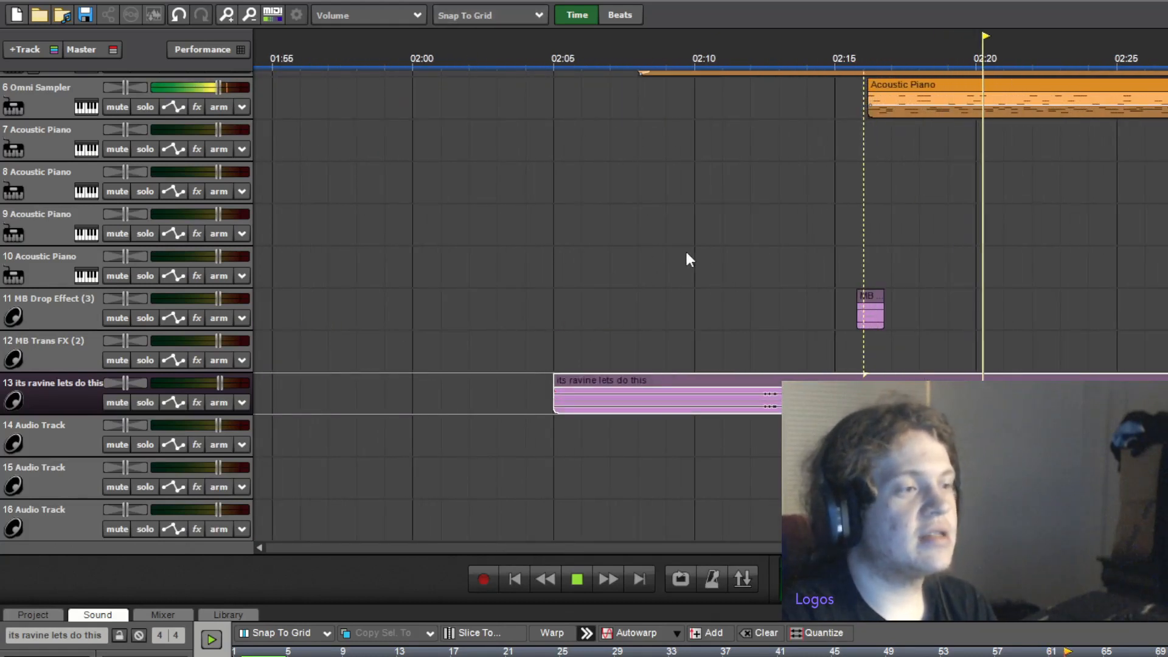
click(701, 260)
scroll(707, 290, down, 3)
scroll(707, 290, down, 3)
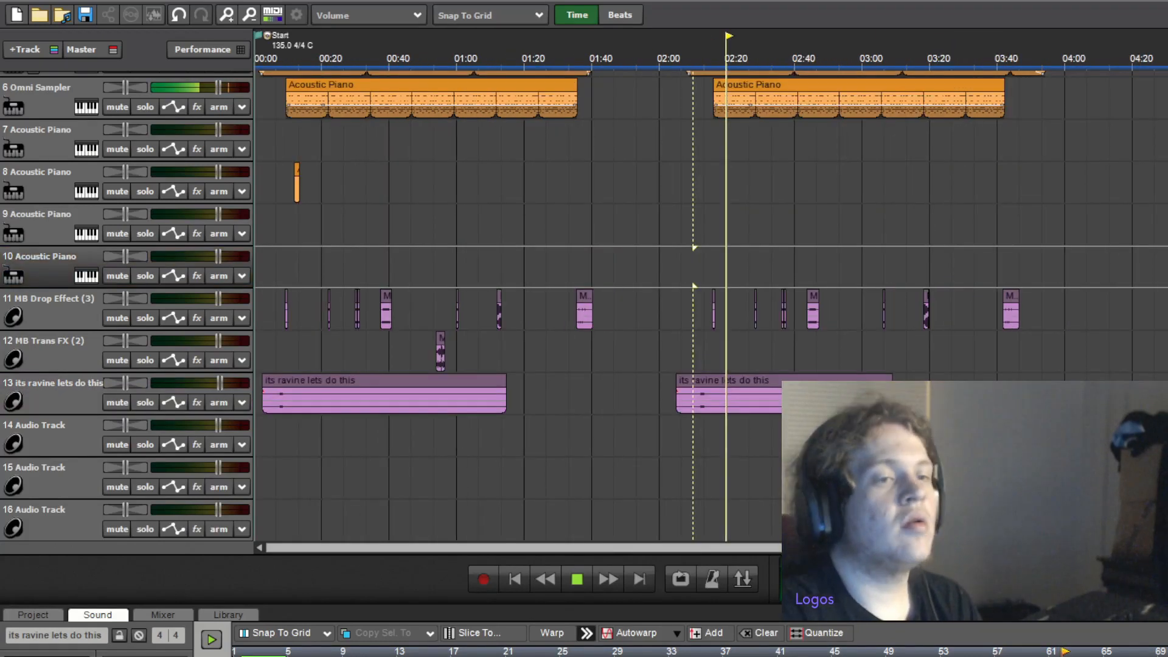
scroll(600, 254, up, 5)
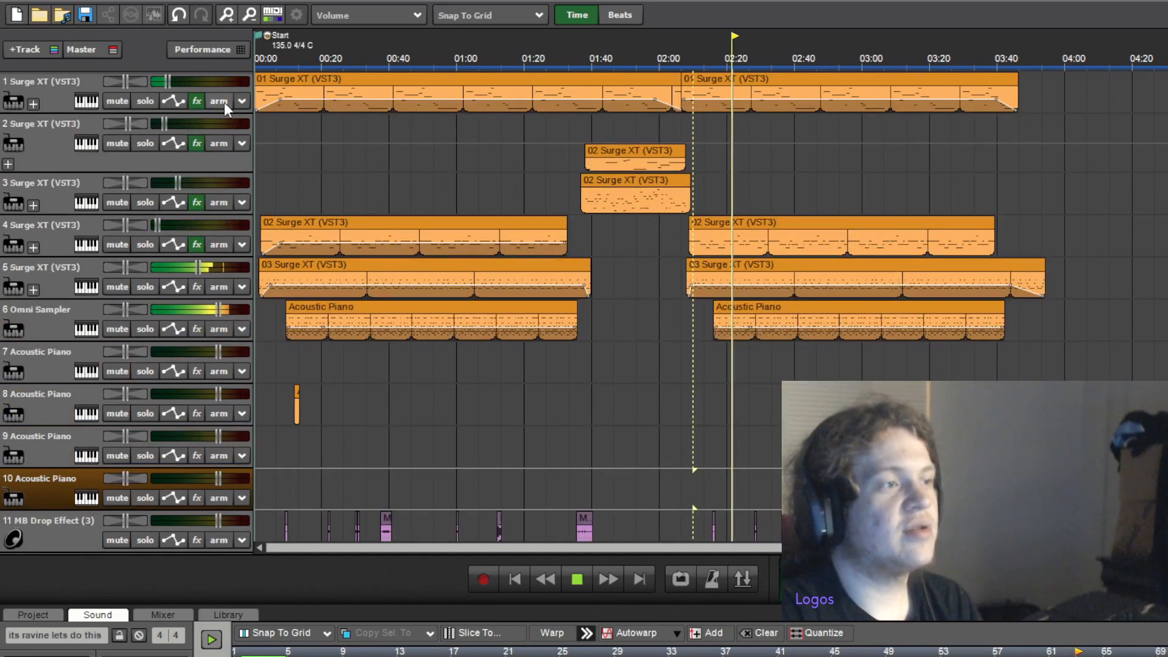
click(157, 220)
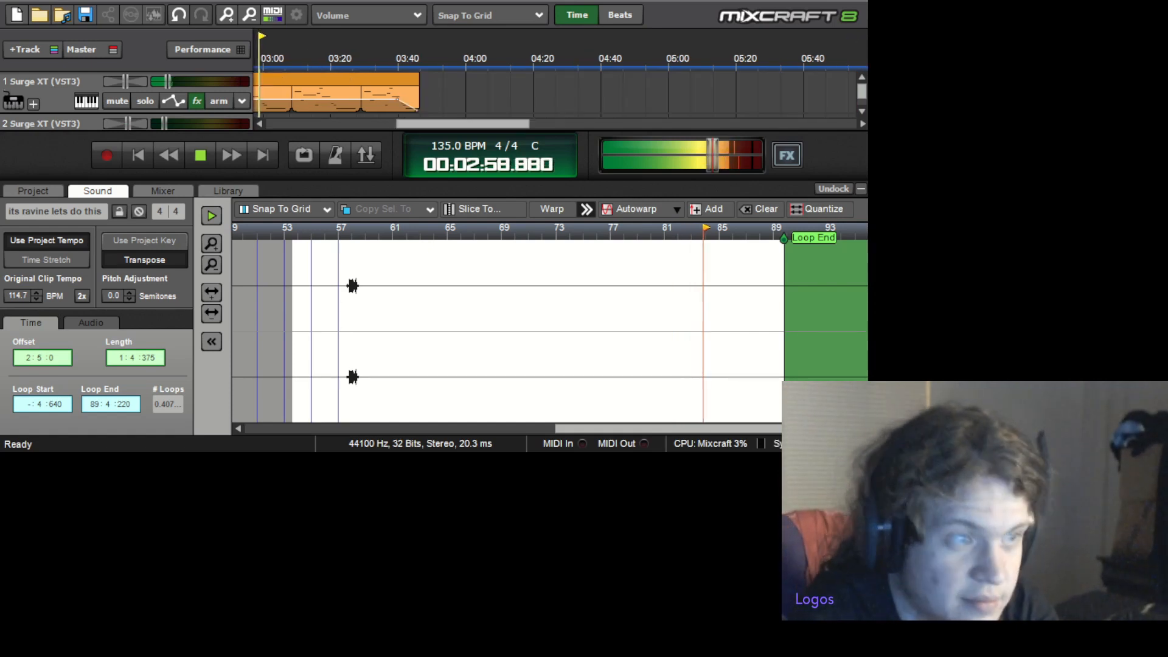
Stop playback and export the song as the WAV file "Purified 136 C"
key(space)
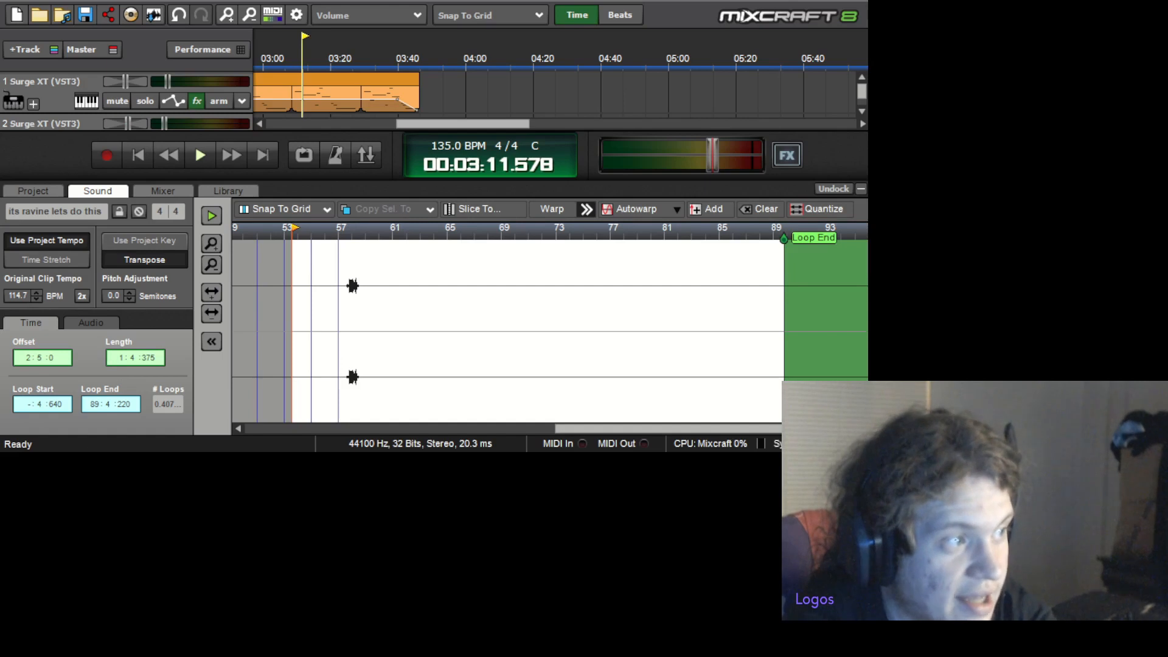
key(Return)
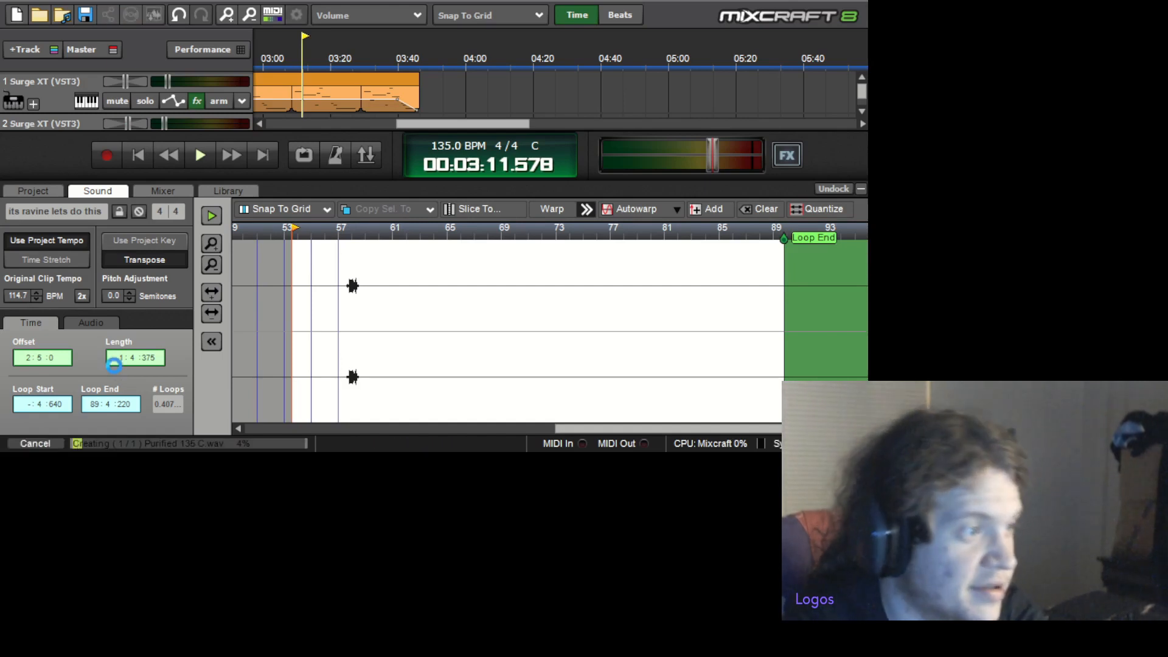